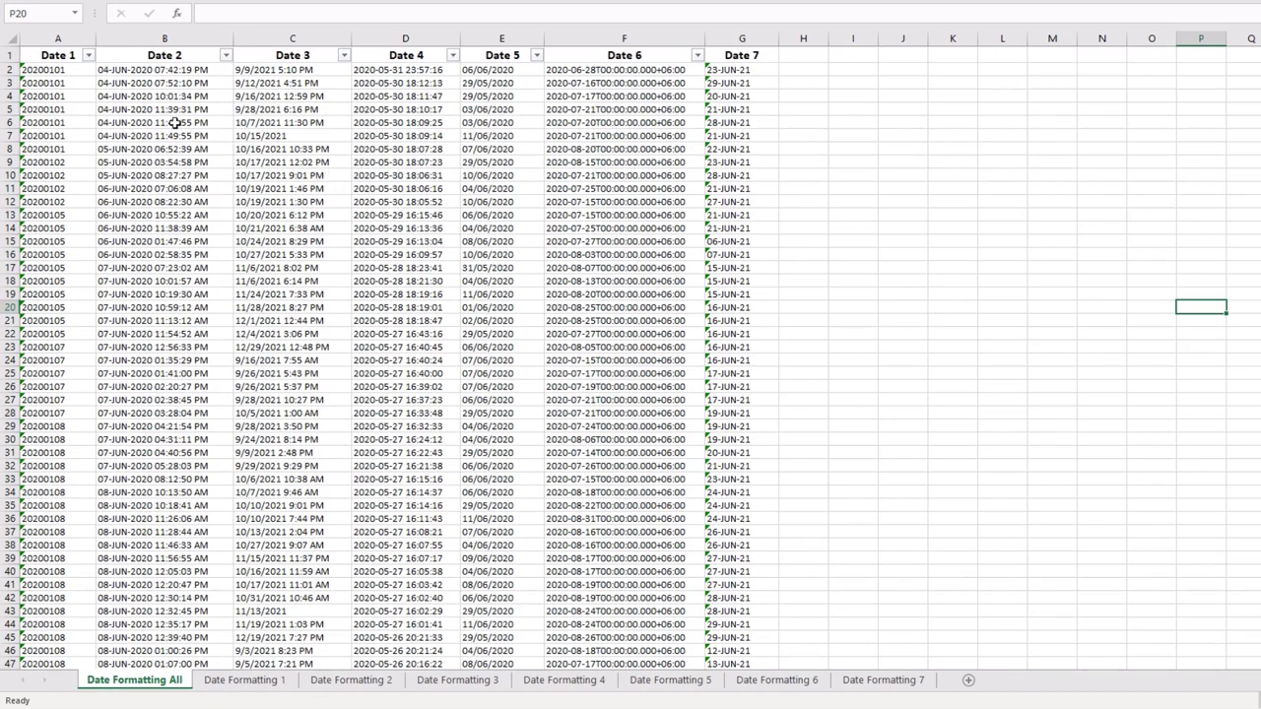
Step: Browse the filter value lists of the Date 1, Date 2 and Date 3 columns
left_click(92, 57)
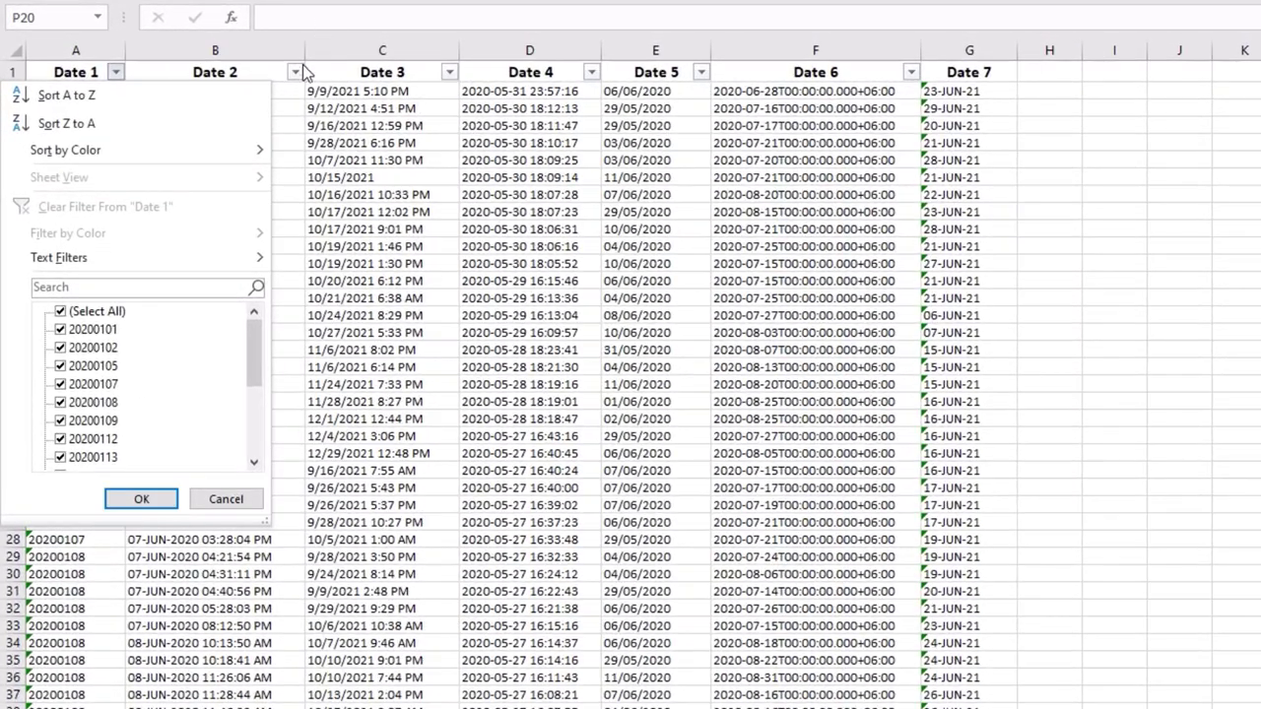
left_click(297, 74)
left_click(297, 73)
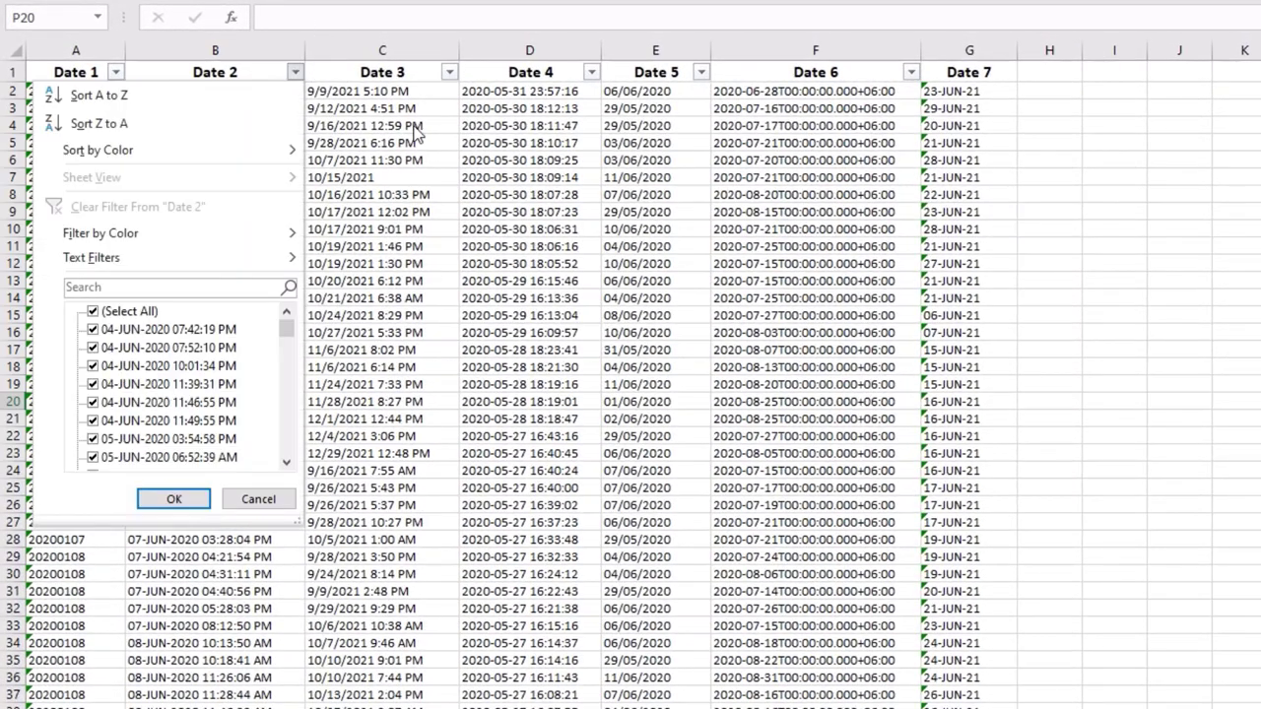
left_click(445, 79)
left_click(448, 76)
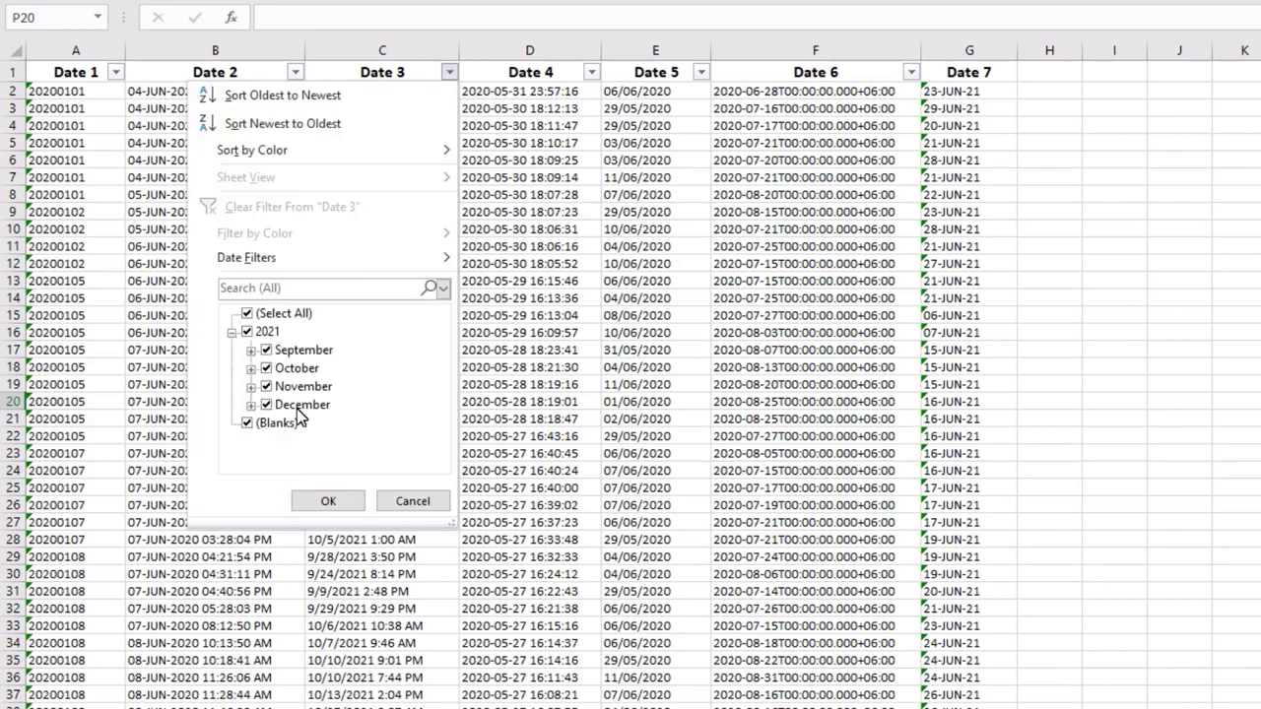
left_click(591, 75)
Step: Browse the Date 4, Date 5 and Date 6 value lists without applying any filter
left_click(591, 76)
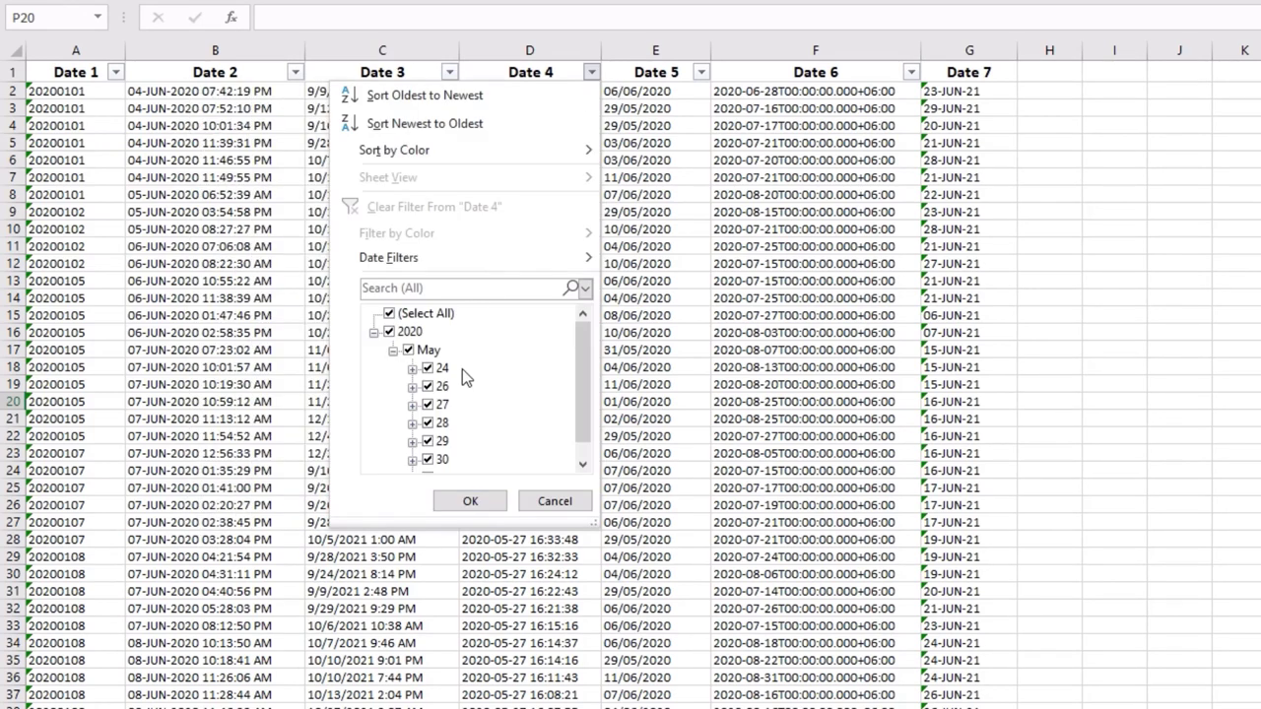
left_click(699, 79)
left_click(699, 77)
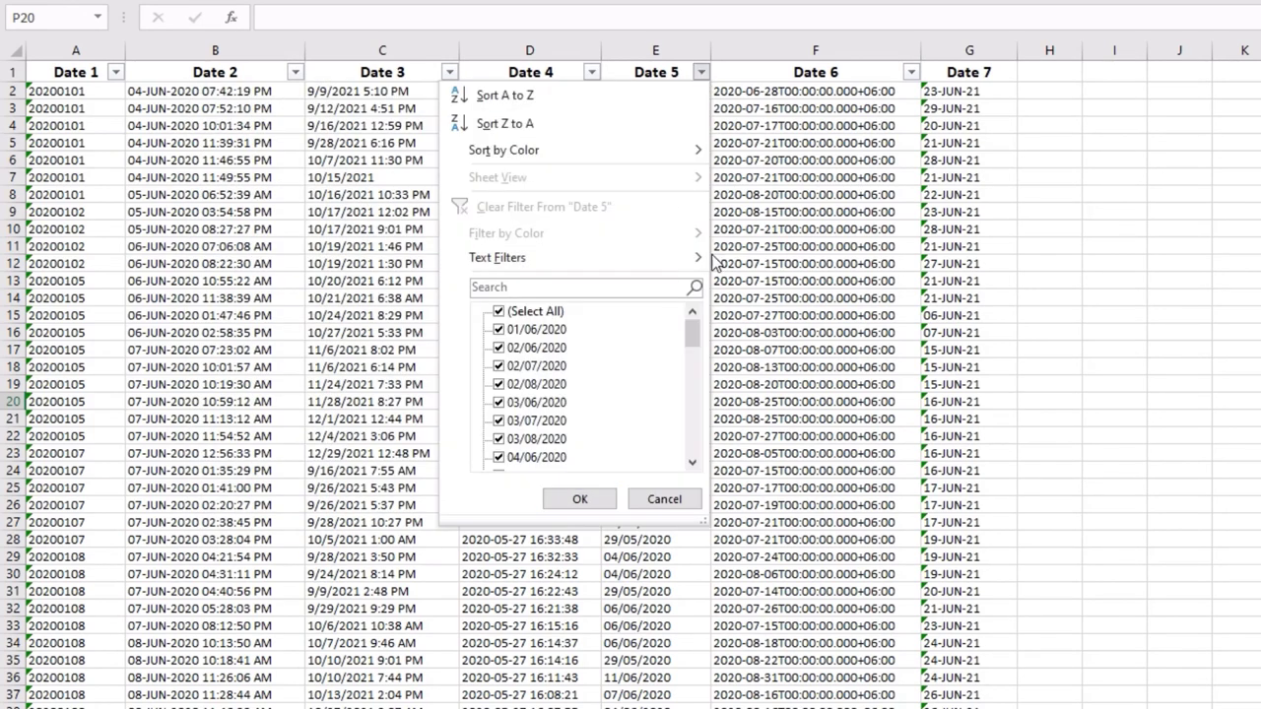
left_click(912, 77)
left_click(912, 78)
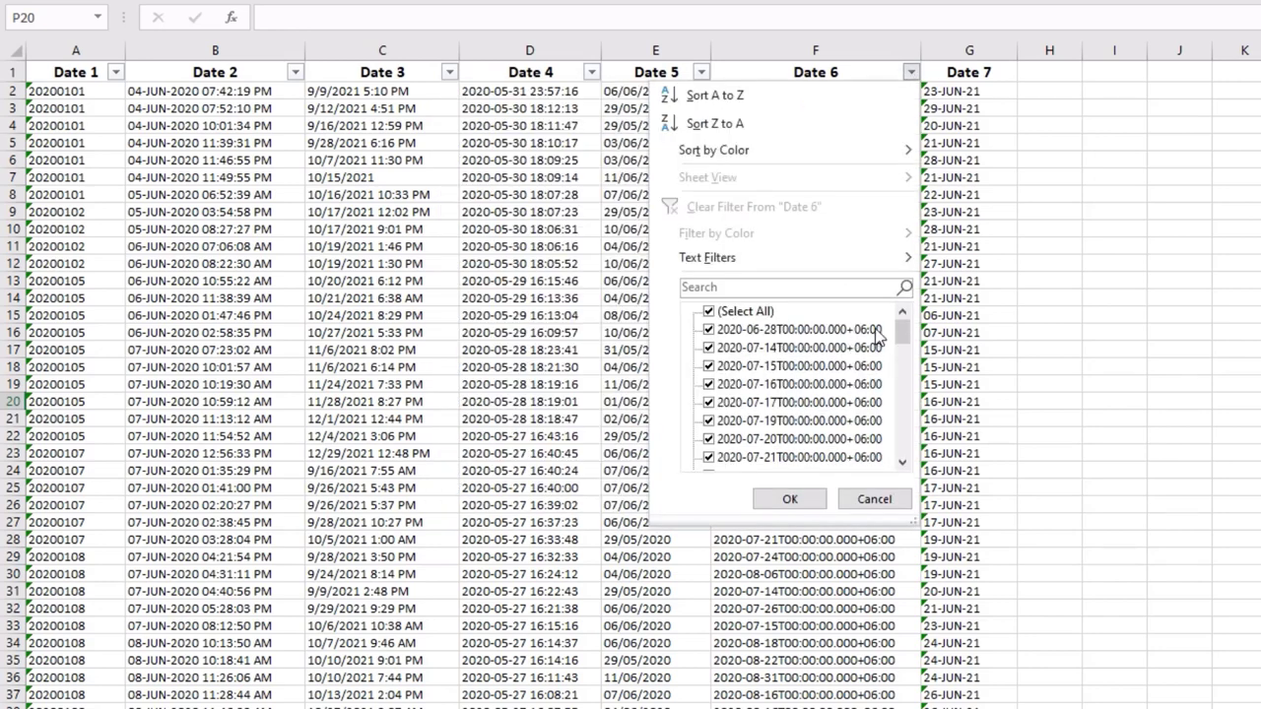
left_click_drag(901, 330, 904, 479)
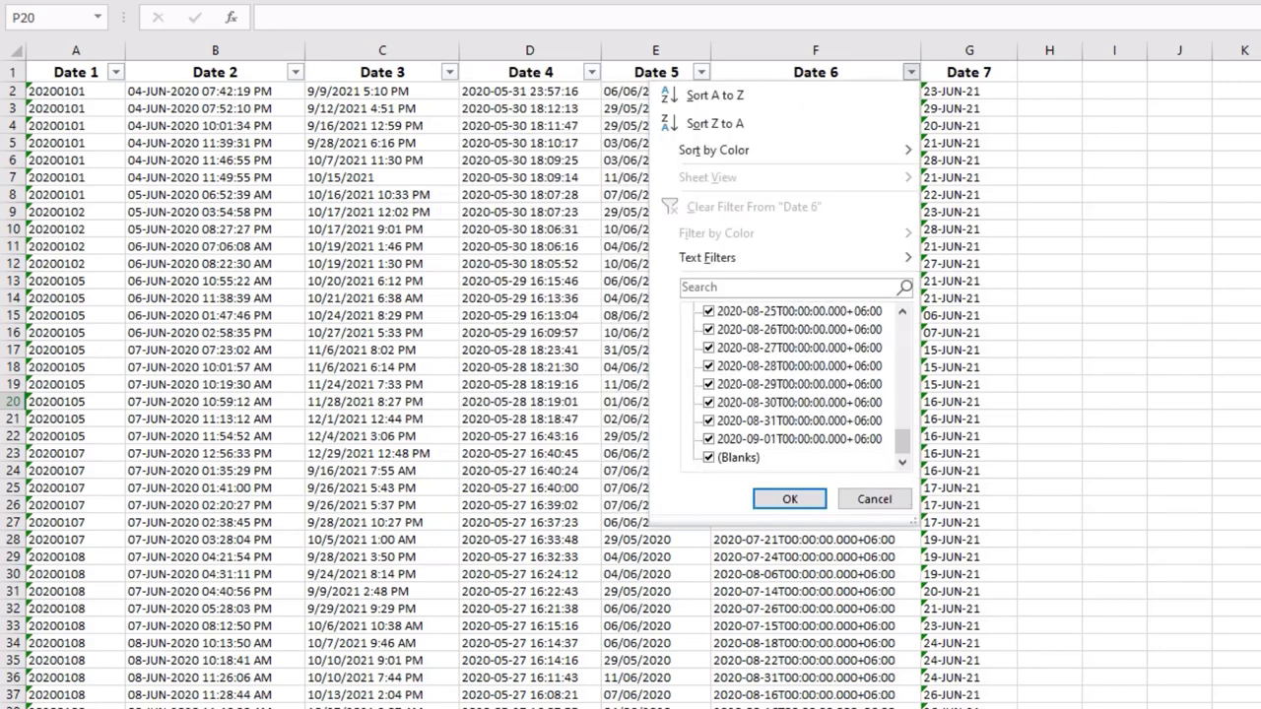
left_click(911, 73)
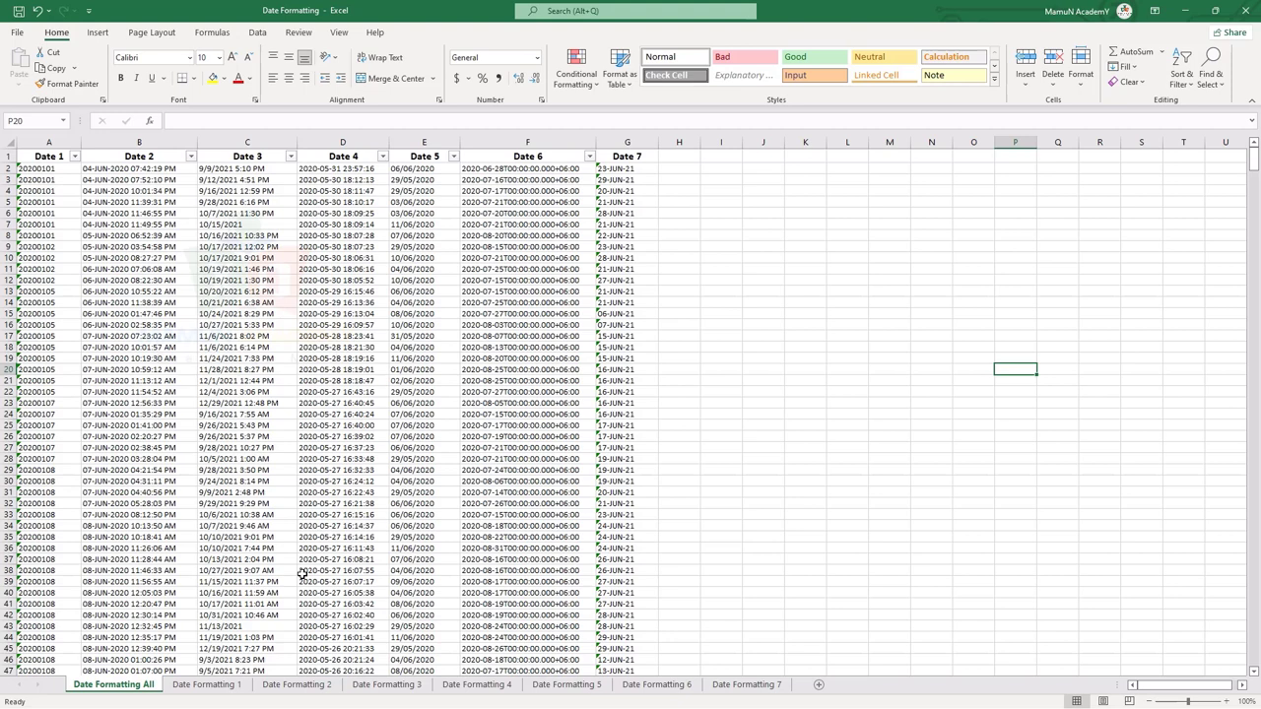
Step: On the Date Formatting 1 sheet, review the Date 1 and Formated value lists, then select B2
left_click(197, 690)
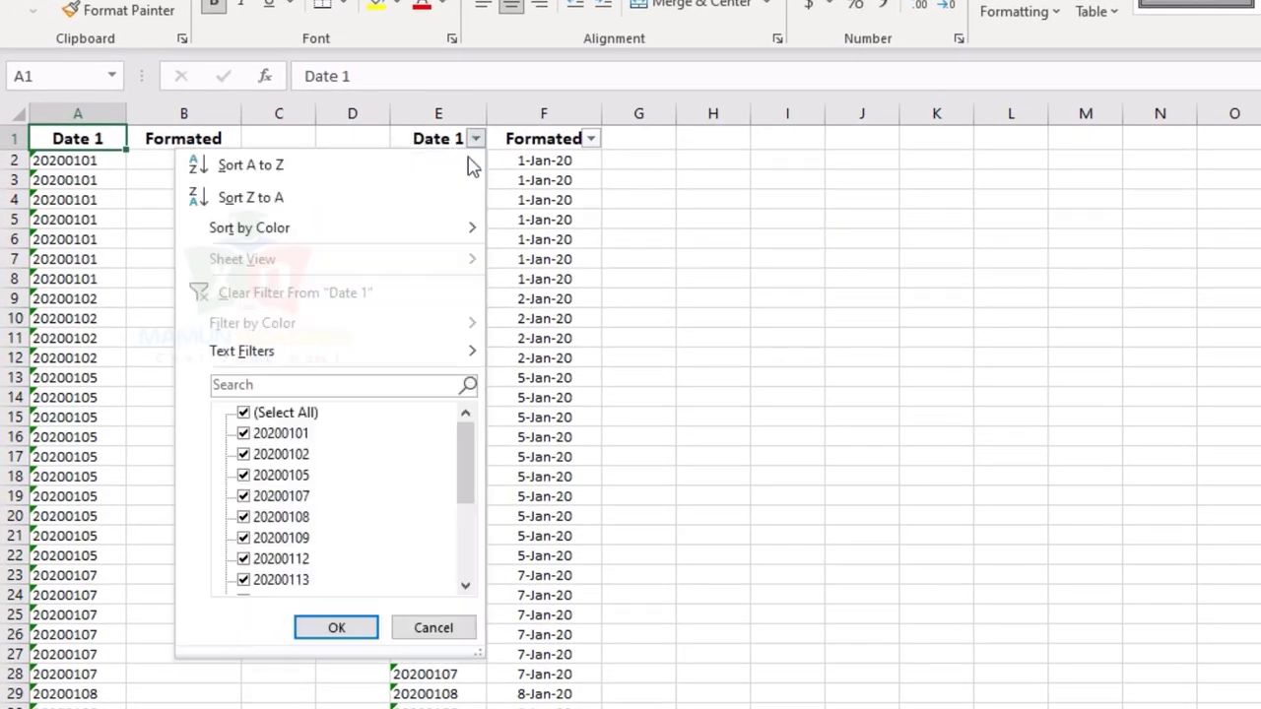
left_click(476, 141)
left_click_drag(467, 455, 470, 543)
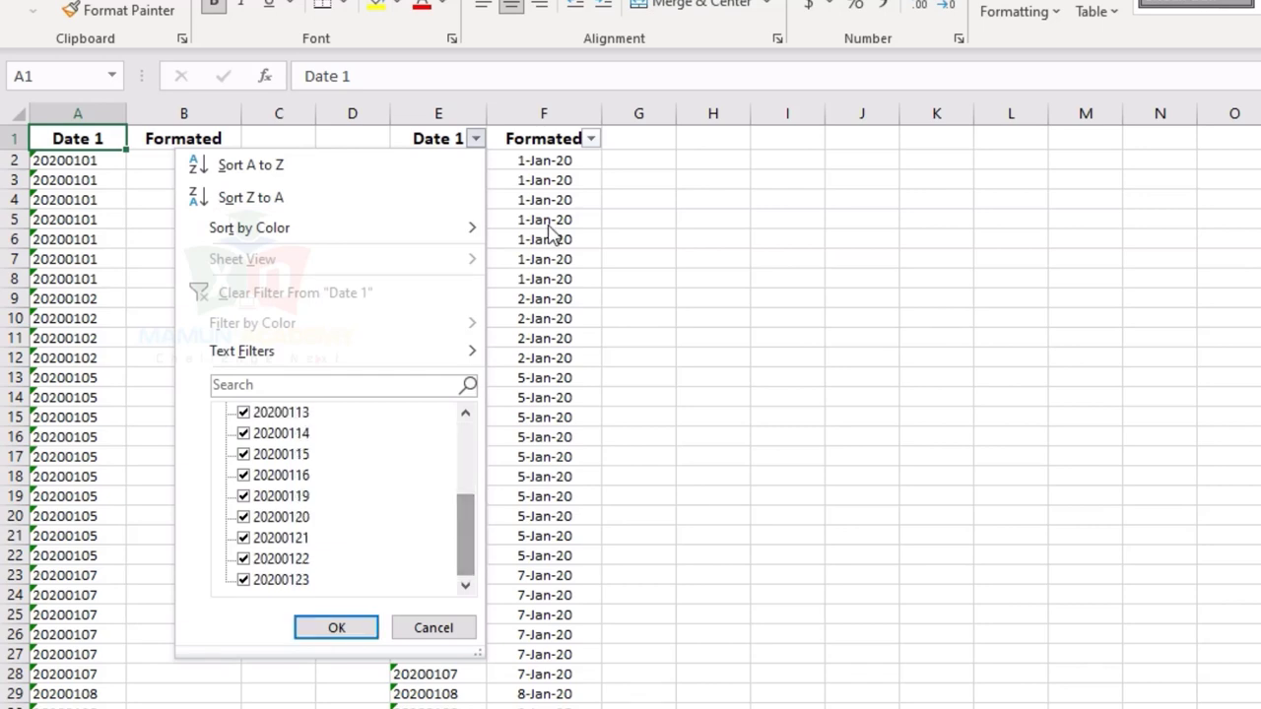
left_click(712, 258)
left_click(591, 139)
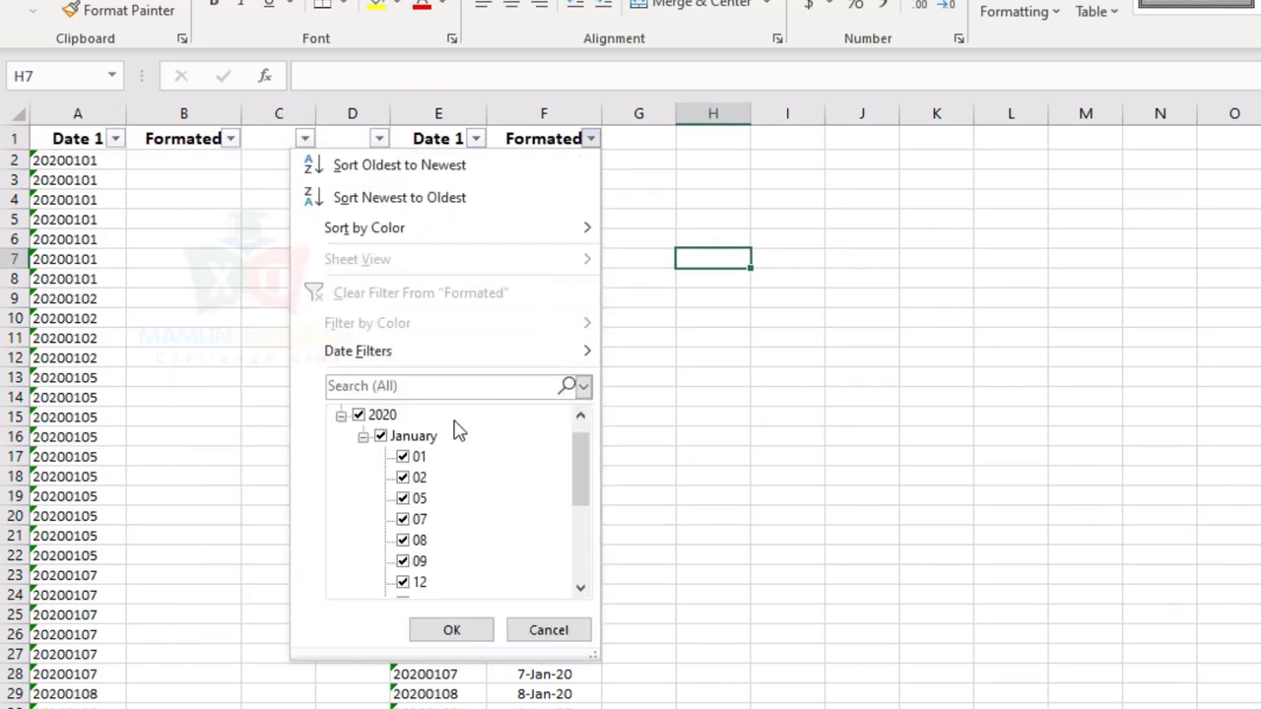
scroll(453, 439, "down", 3)
scroll(453, 438, "up", 3)
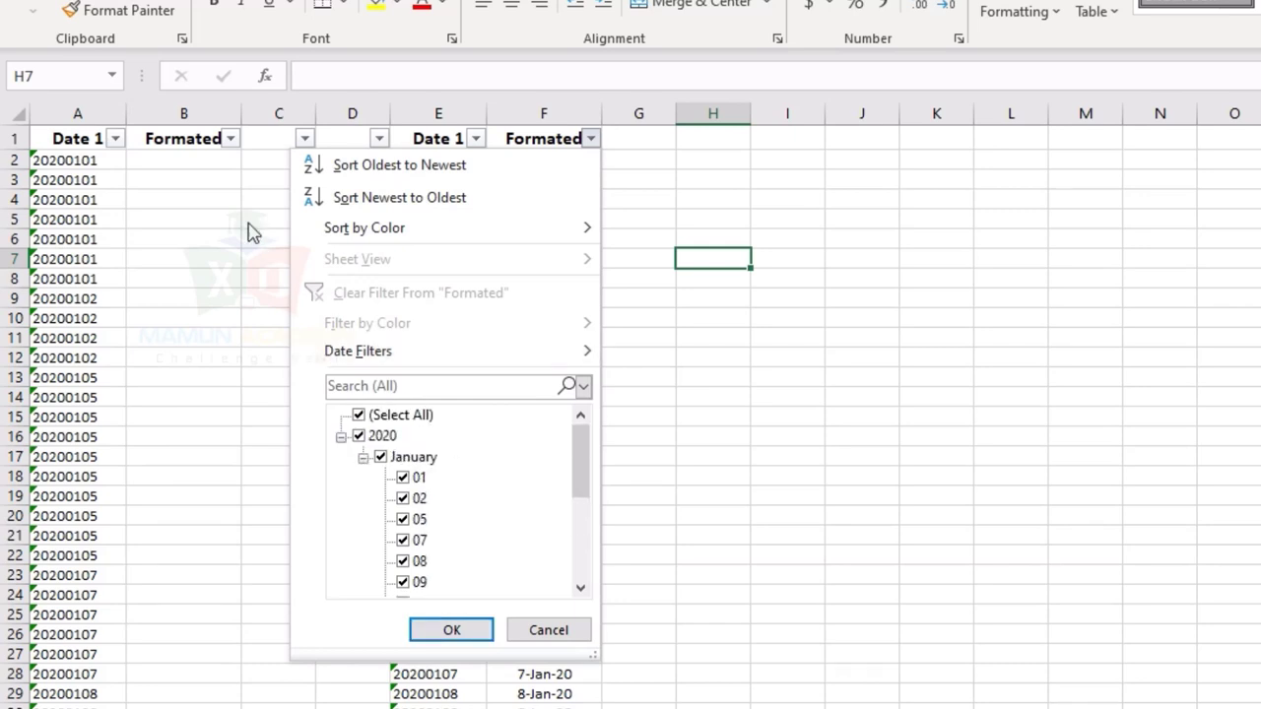
left_click(451, 630)
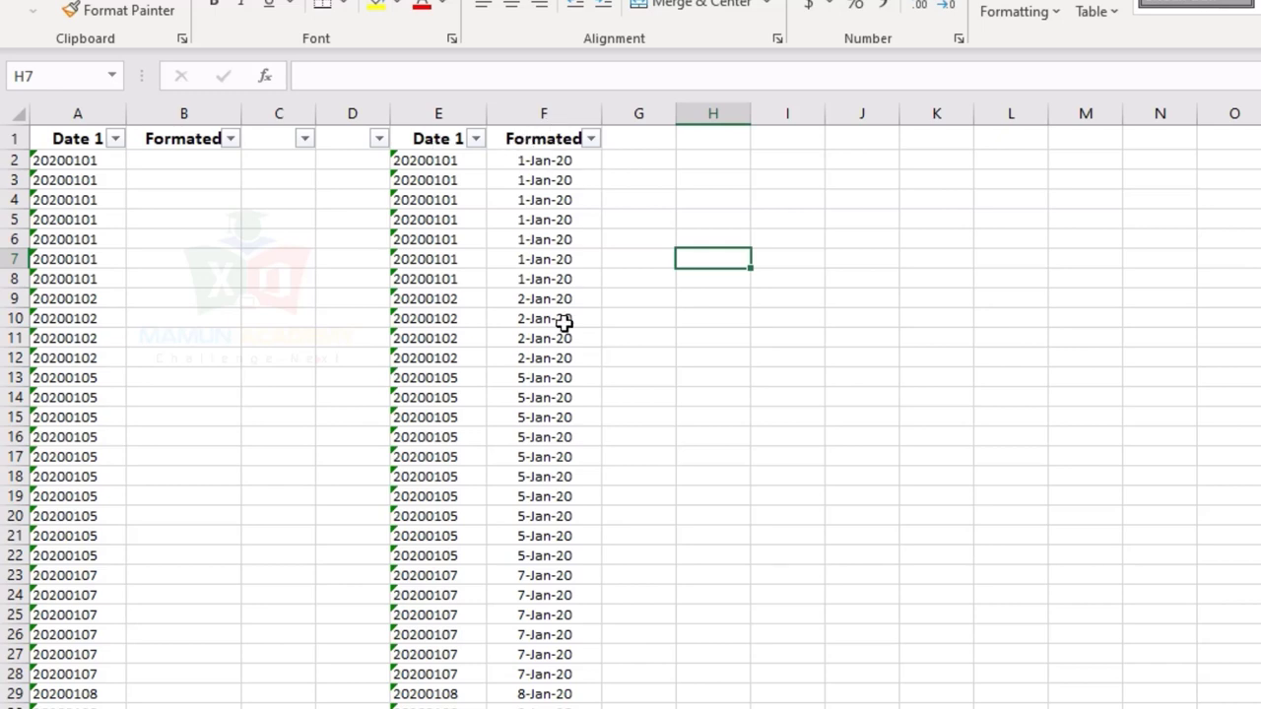
left_click(156, 162)
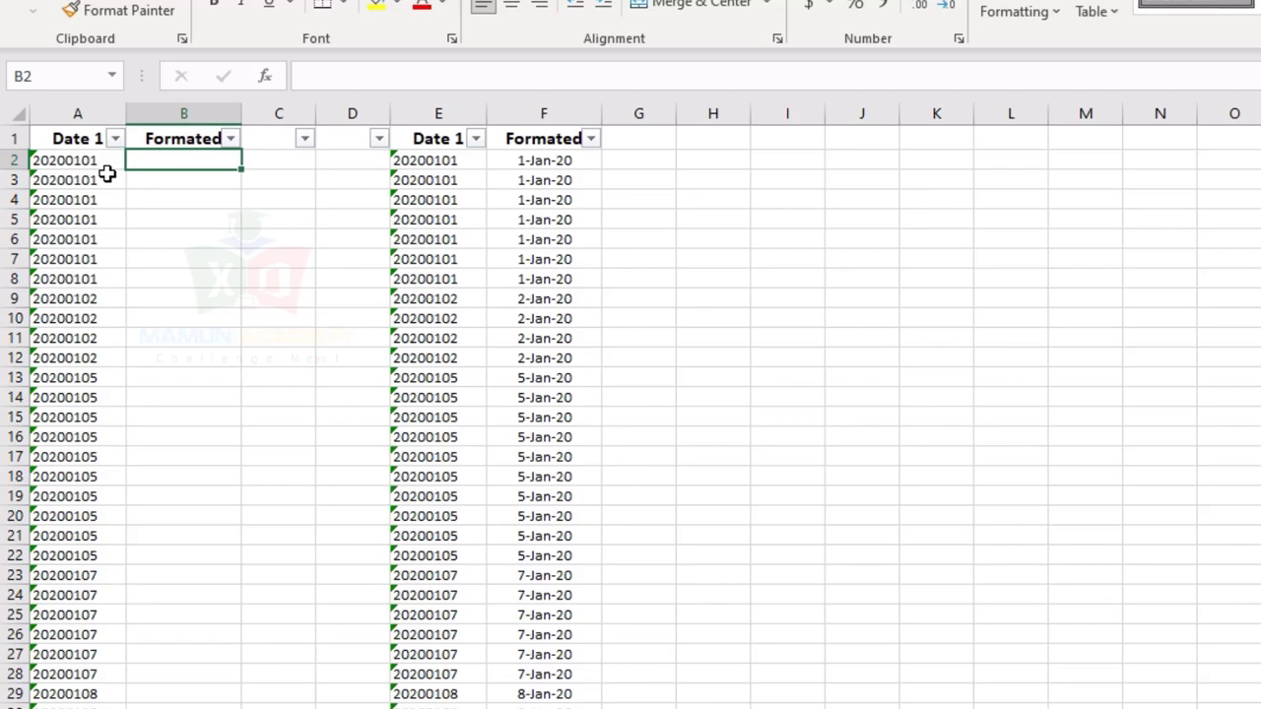
Step: Zoom into the Date Formatting 1 sheet so the Date 1 text dates and the Formated column are readable
scroll(107, 173, "up", 2, "ctrl")
scroll(104, 173, "up", 2, "ctrl")
scroll(105, 175, "up", 2, "ctrl")
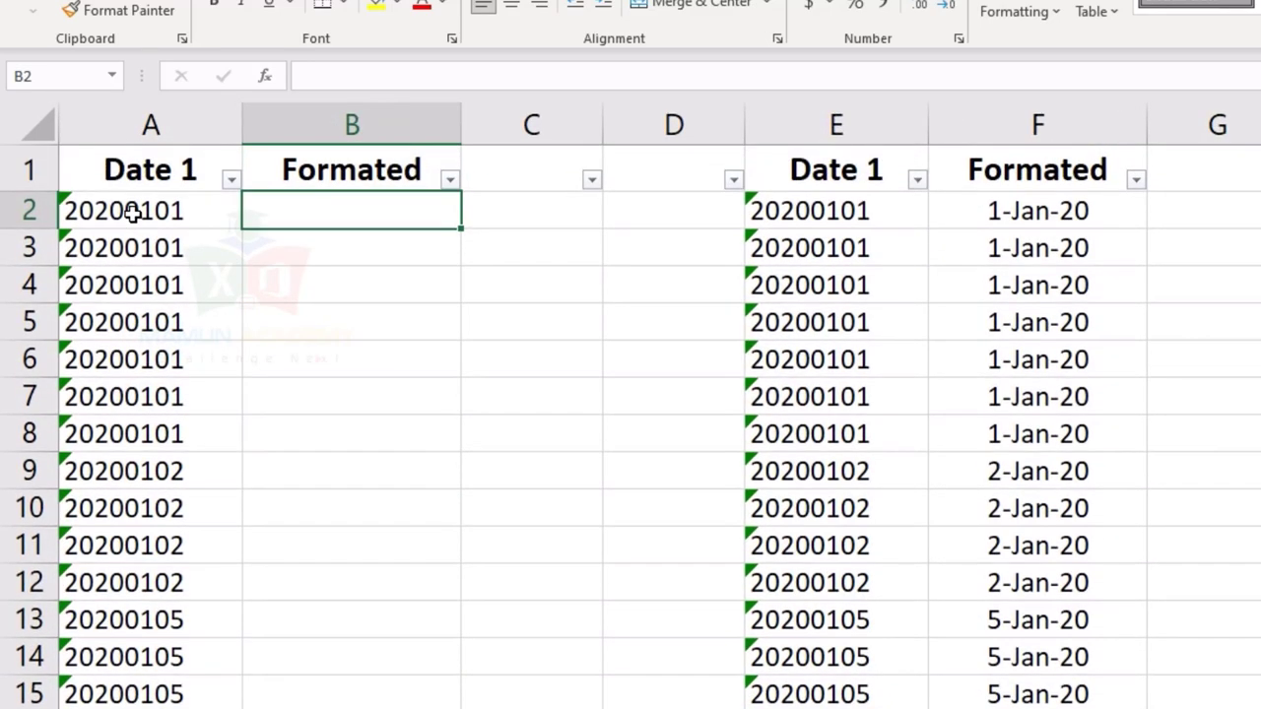
scroll(133, 209, "up", 1, "ctrl")
scroll(128, 202, "up", 1)
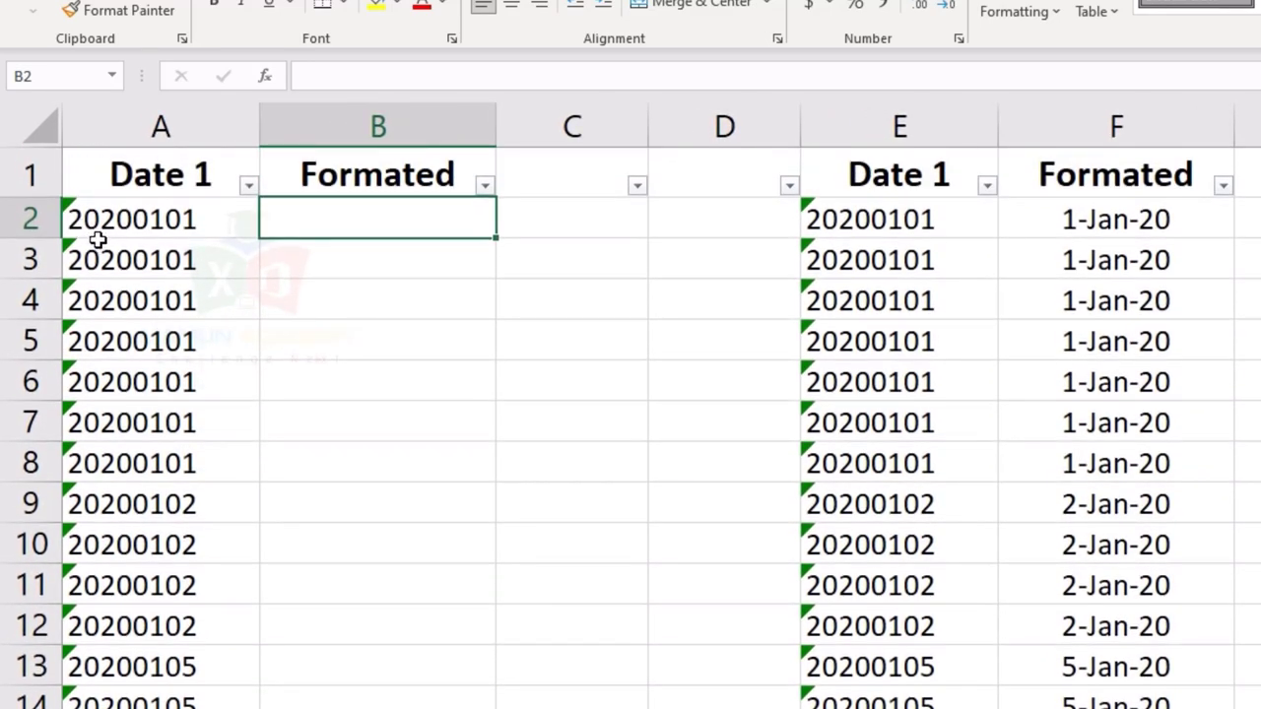
scroll(168, 221, "down", 1, "ctrl")
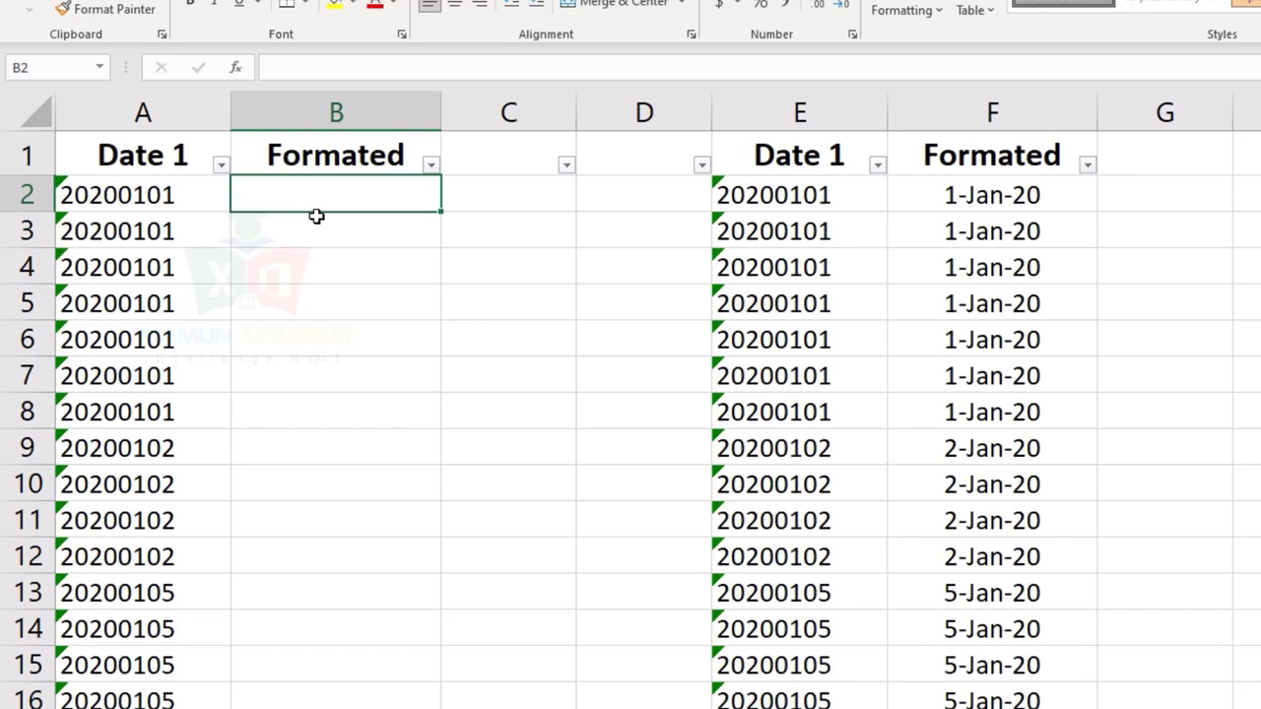
Step: Insert a blank column B and enter =LEFT(A2,4) in B2 to get the year 2020
left_click(362, 108)
key("ctrl+shift+plus")
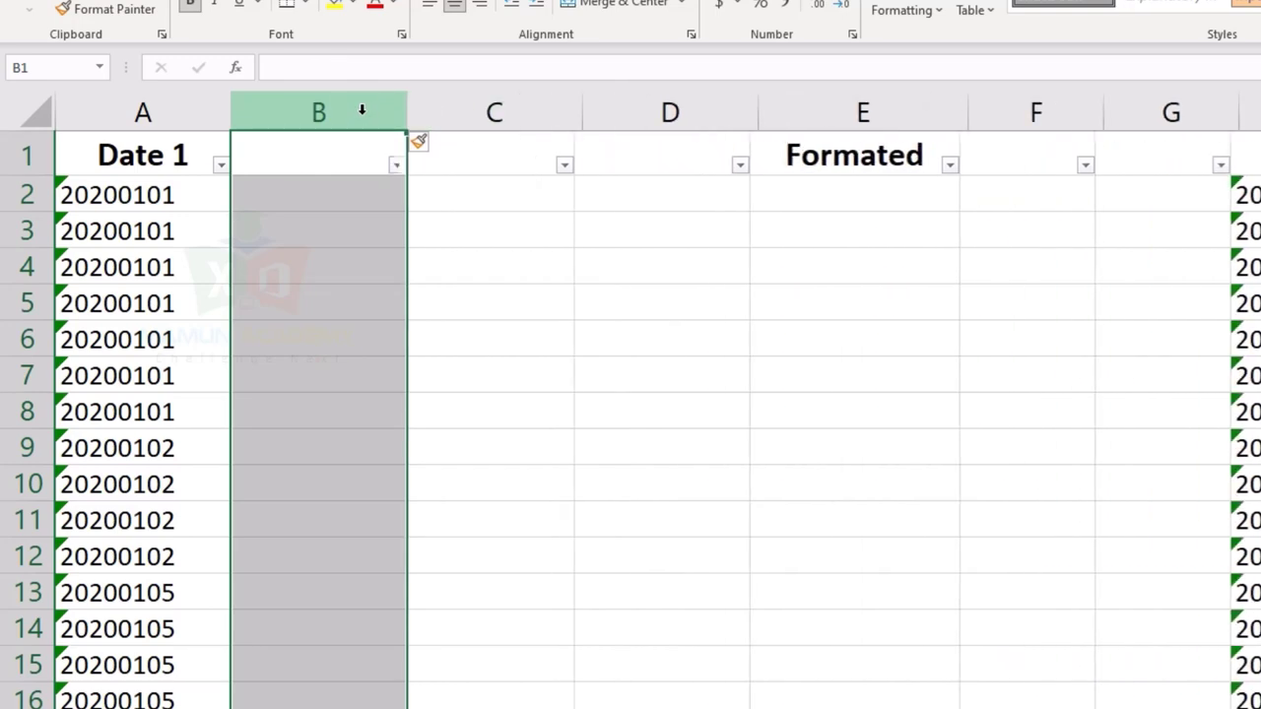
key("Down")
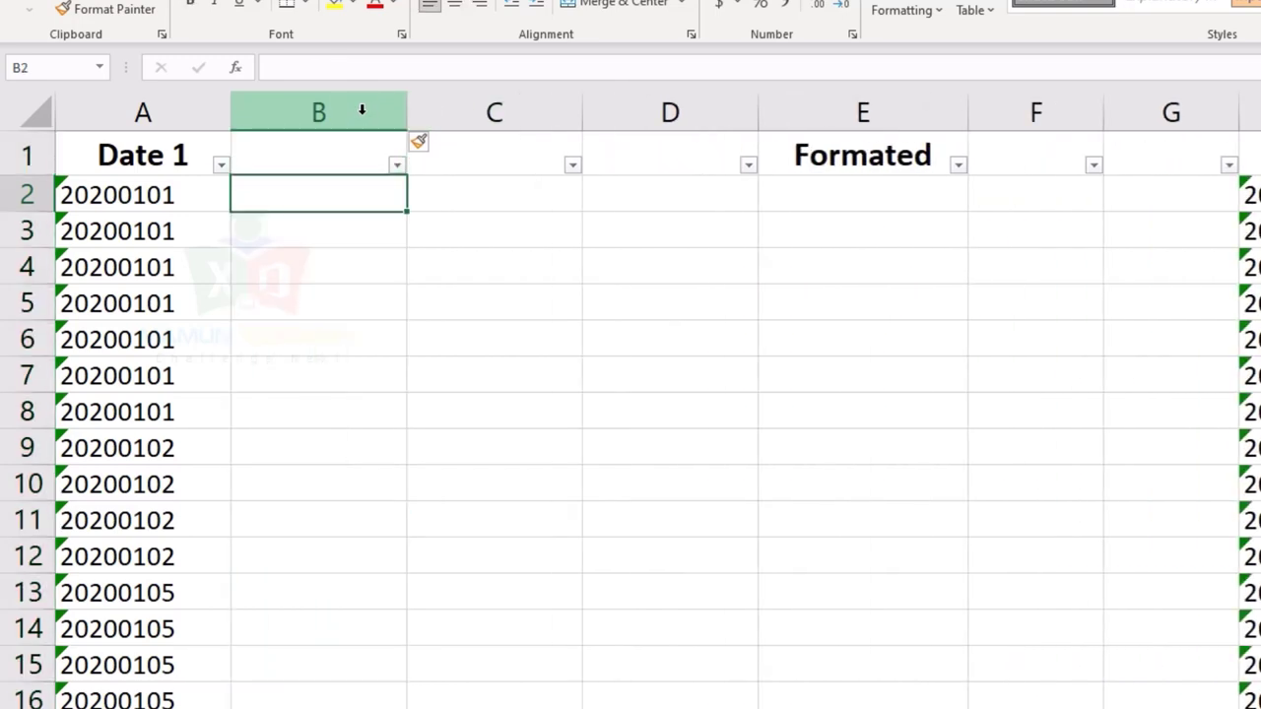
type("=")
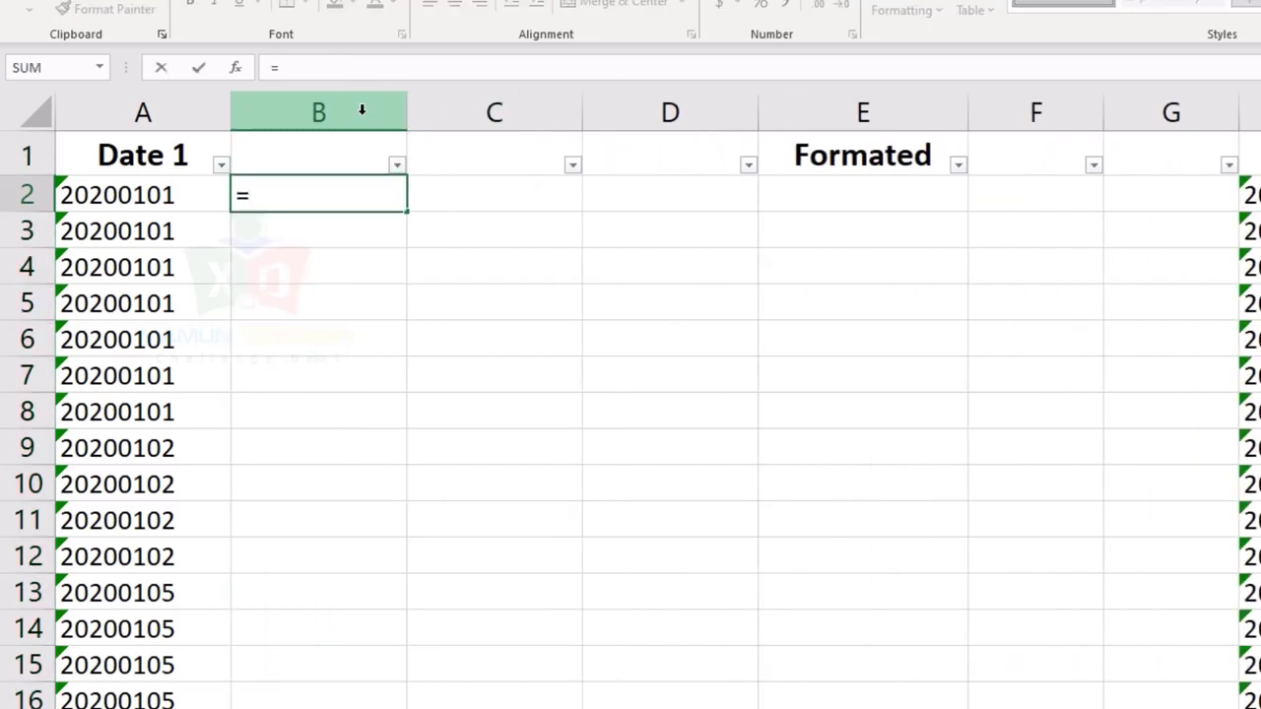
type("le")
key("Tab")
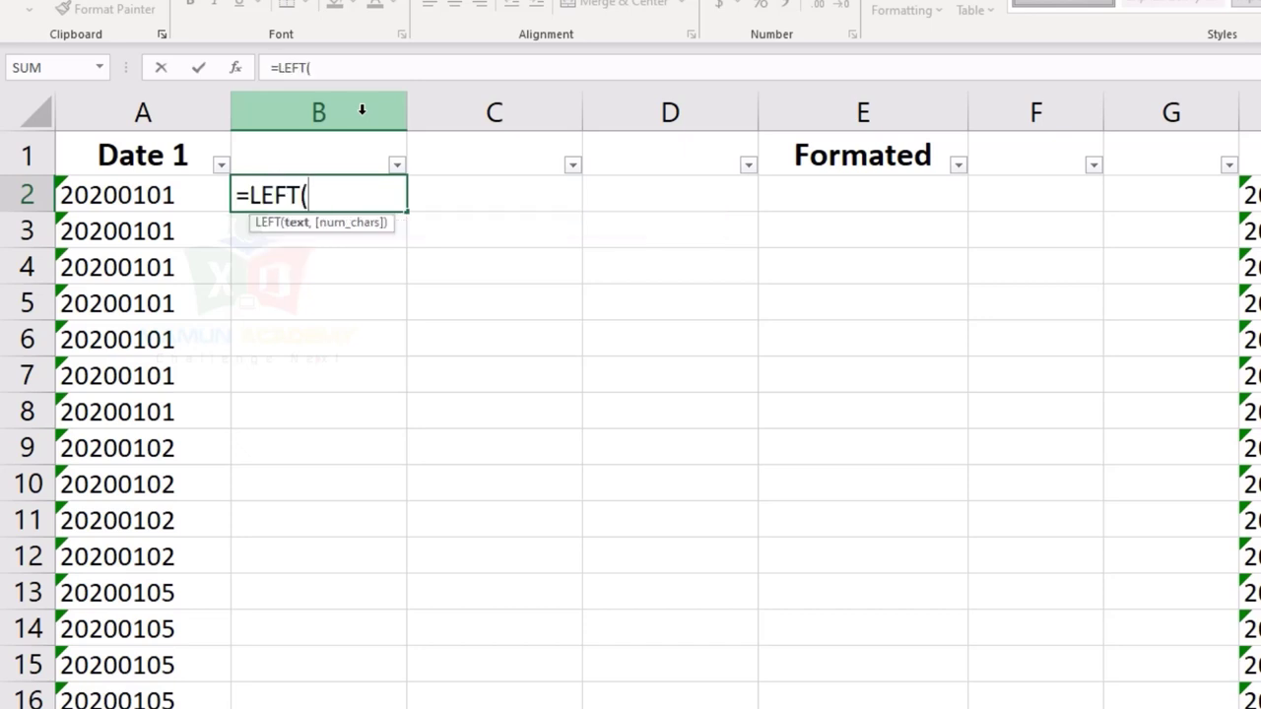
key("Left")
type(",")
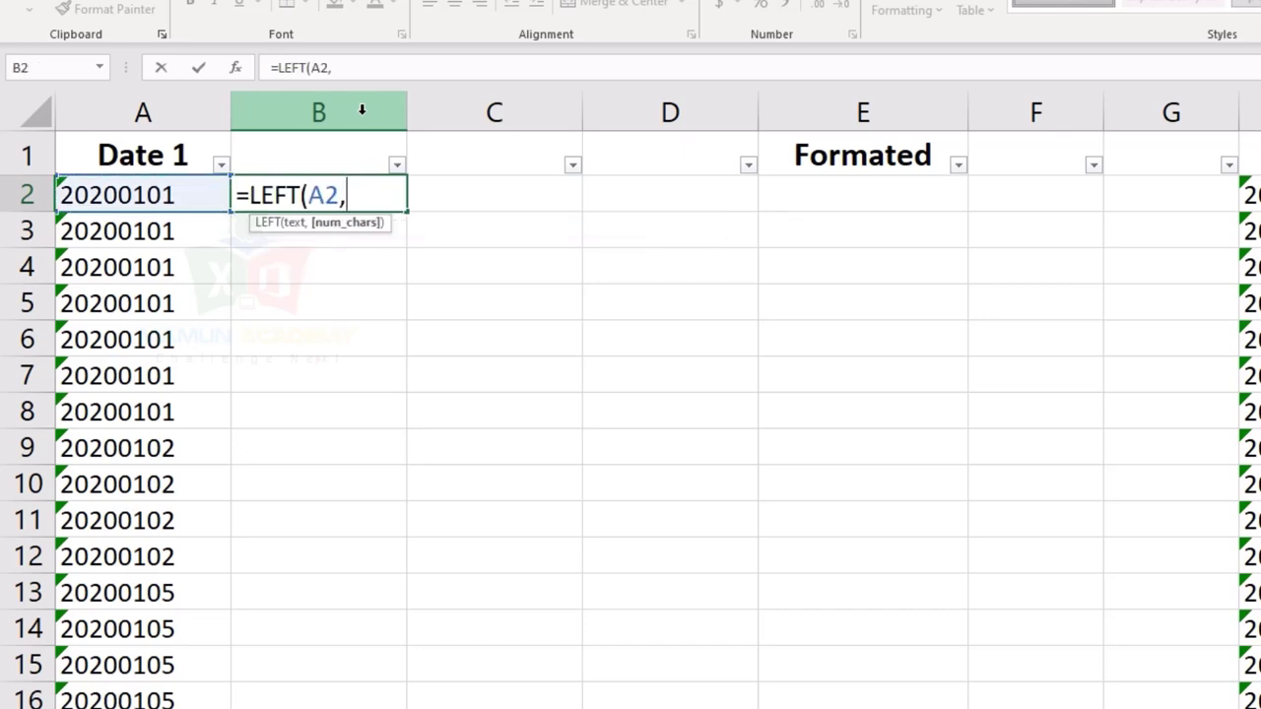
type("4")
type(")")
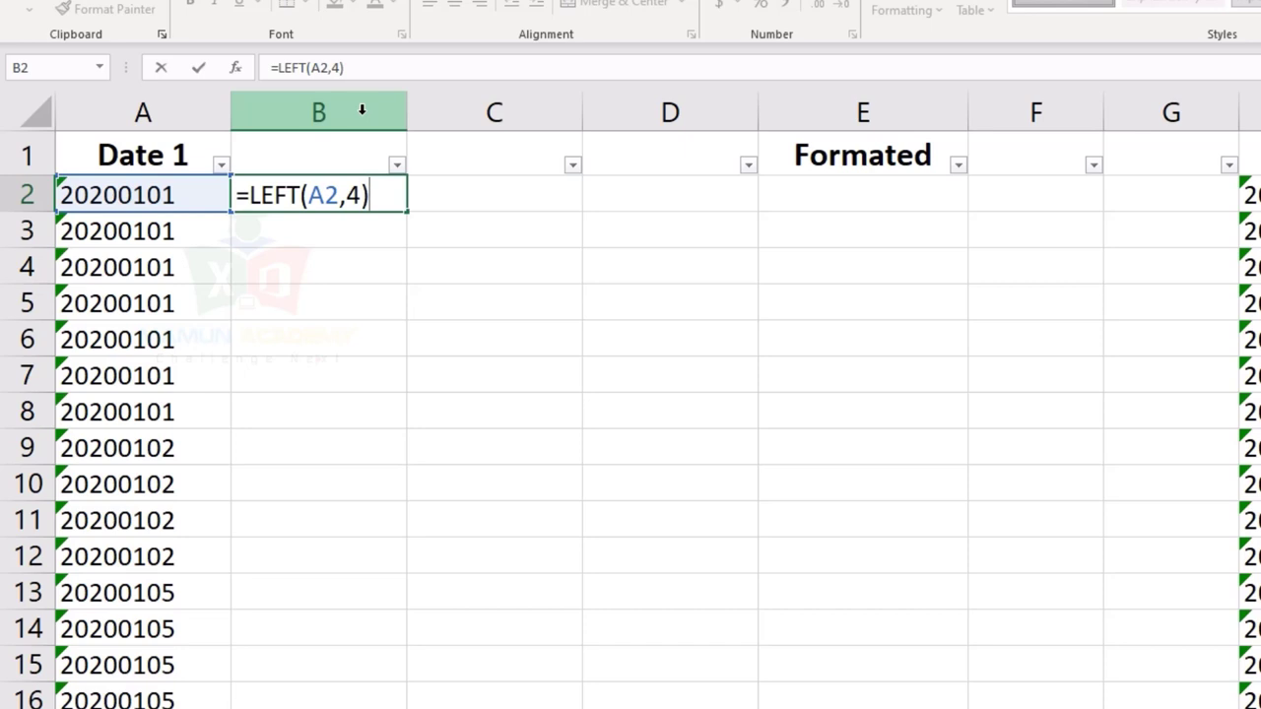
key("Return")
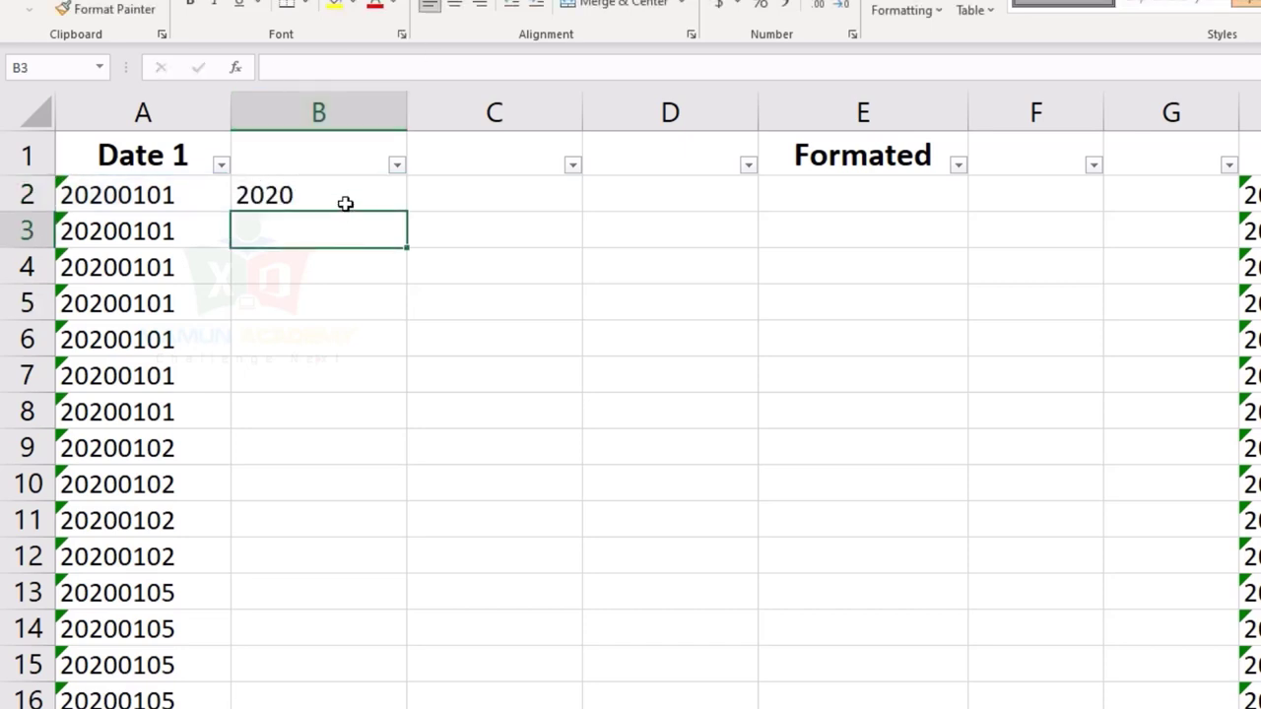
left_click(344, 203)
Step: Enter =MID(A2,5,2) in C2 to extract the month 01
left_click(469, 187)
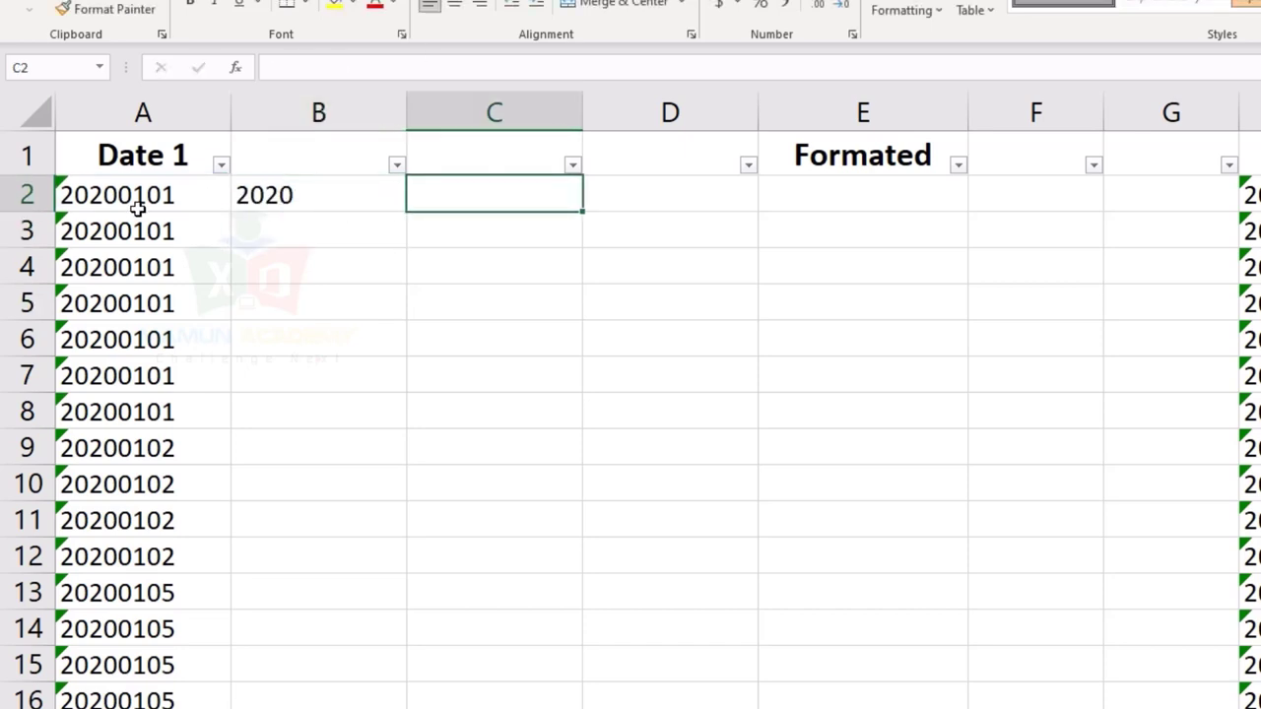
type("=mi")
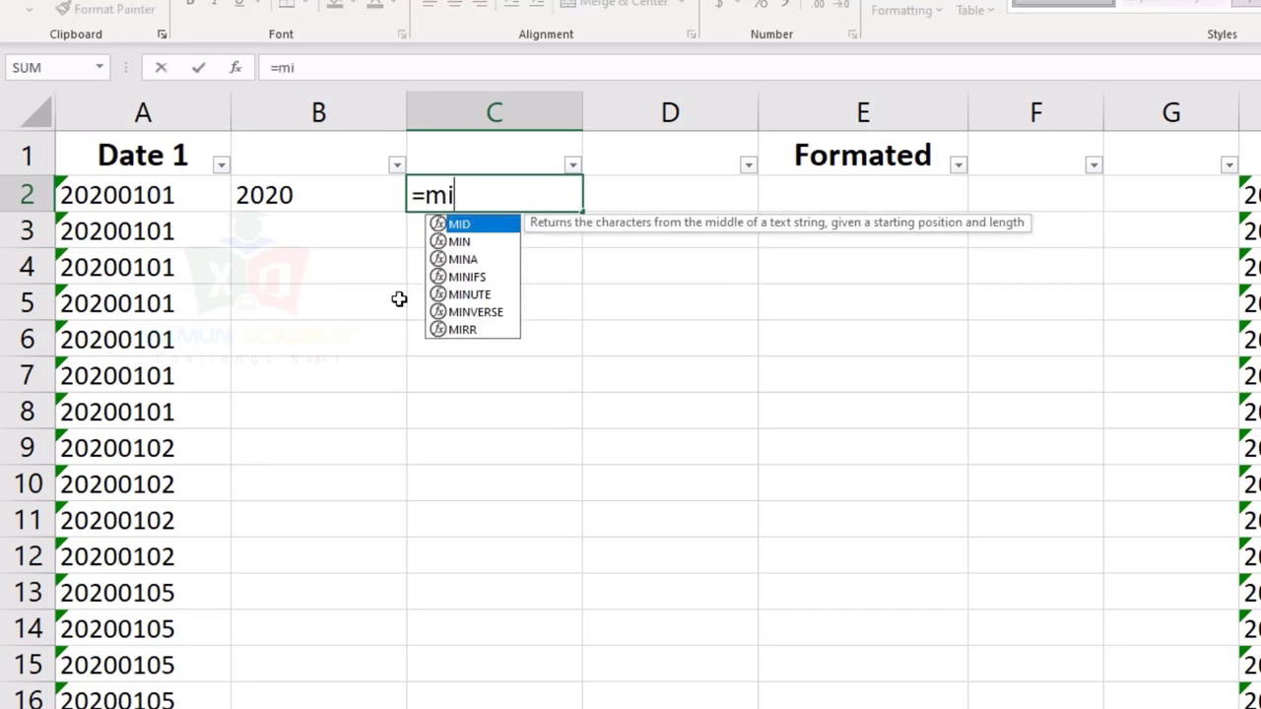
type("d")
key("Tab")
key("Left")
key("Left")
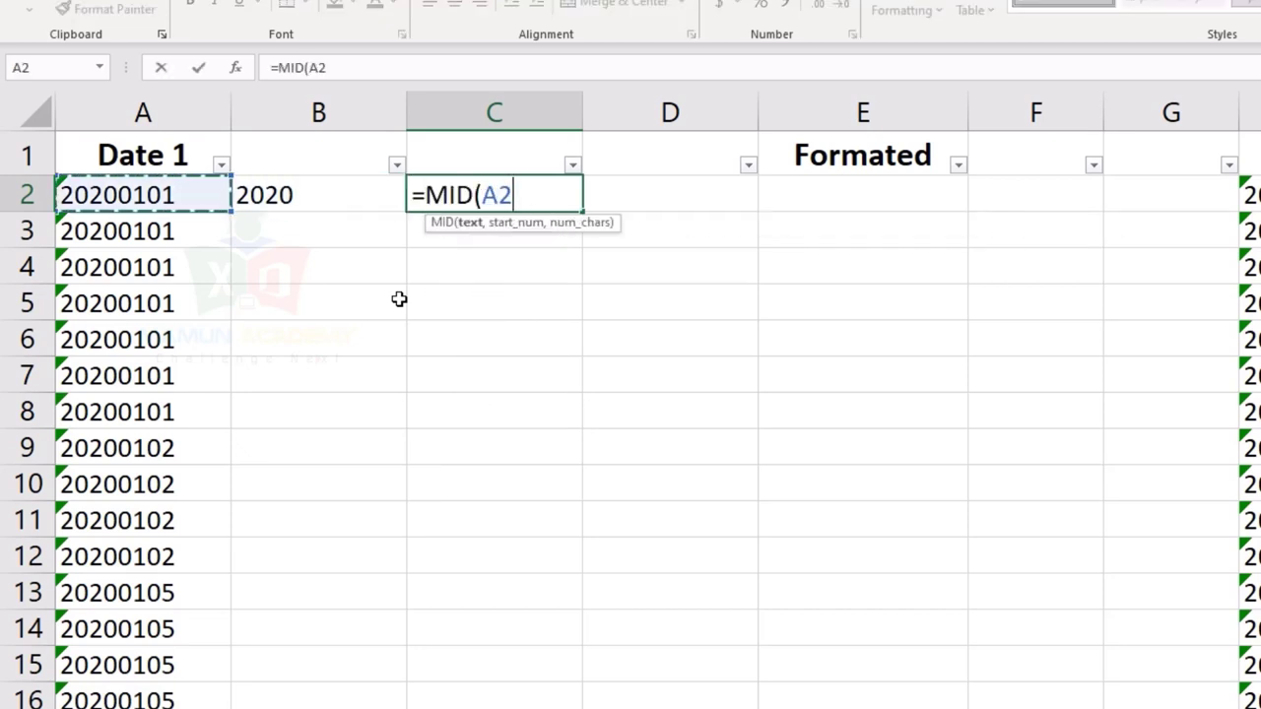
type(",")
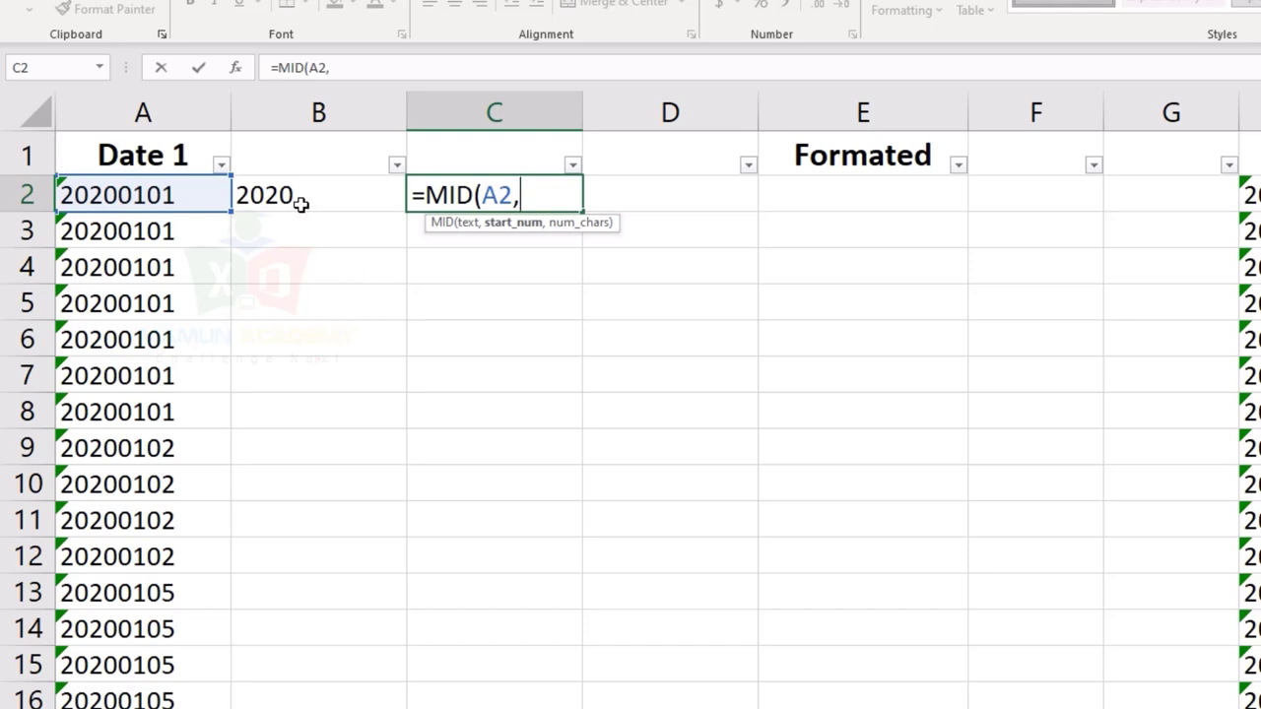
type("5")
type(",2")
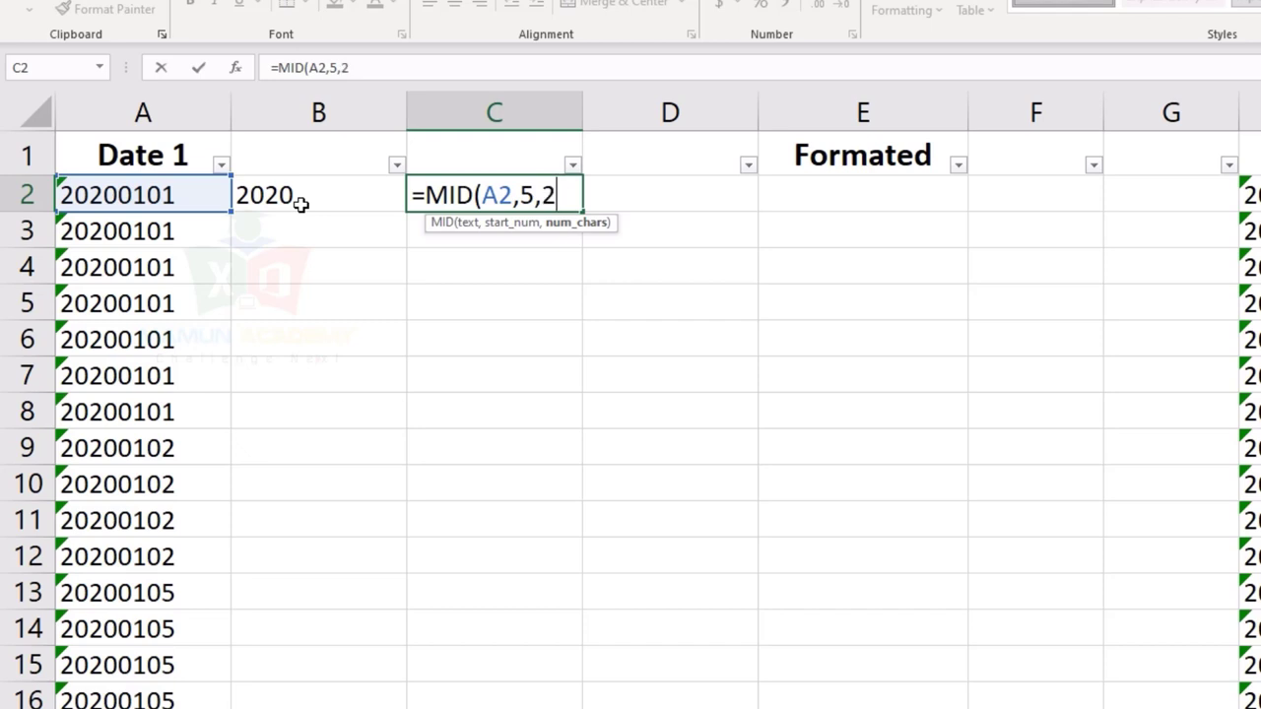
type(")")
key("Return")
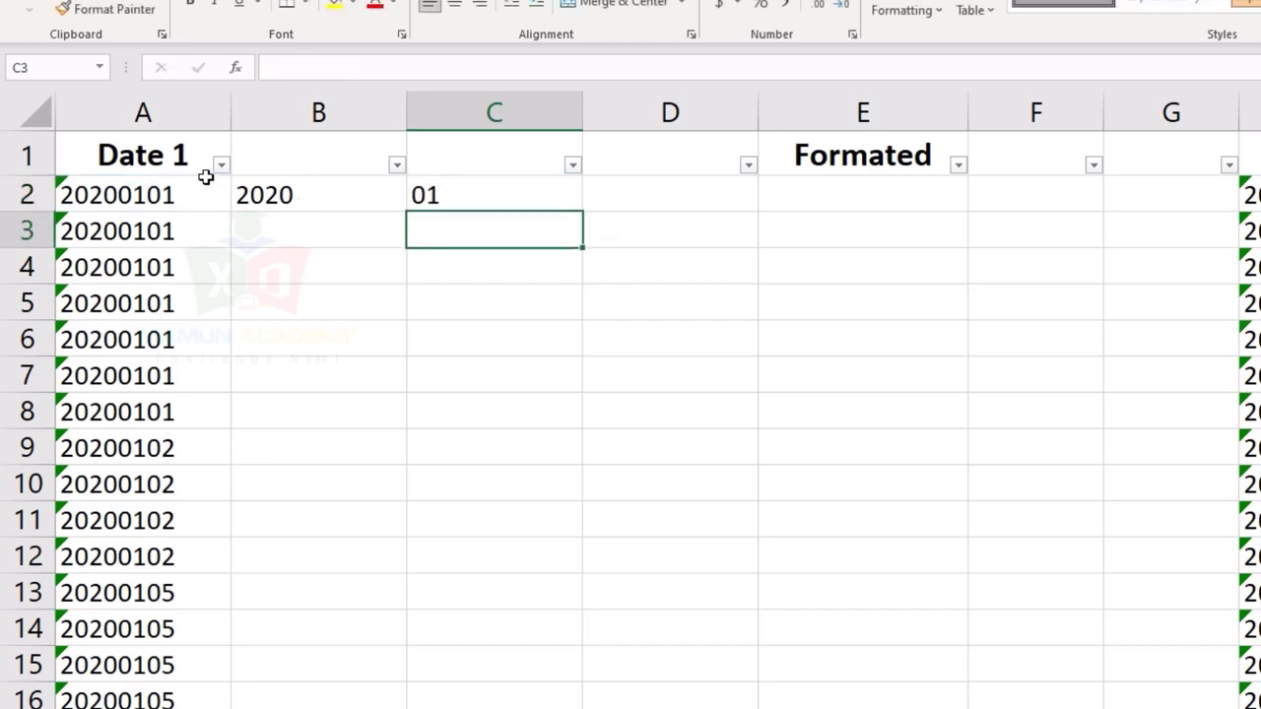
left_click(647, 193)
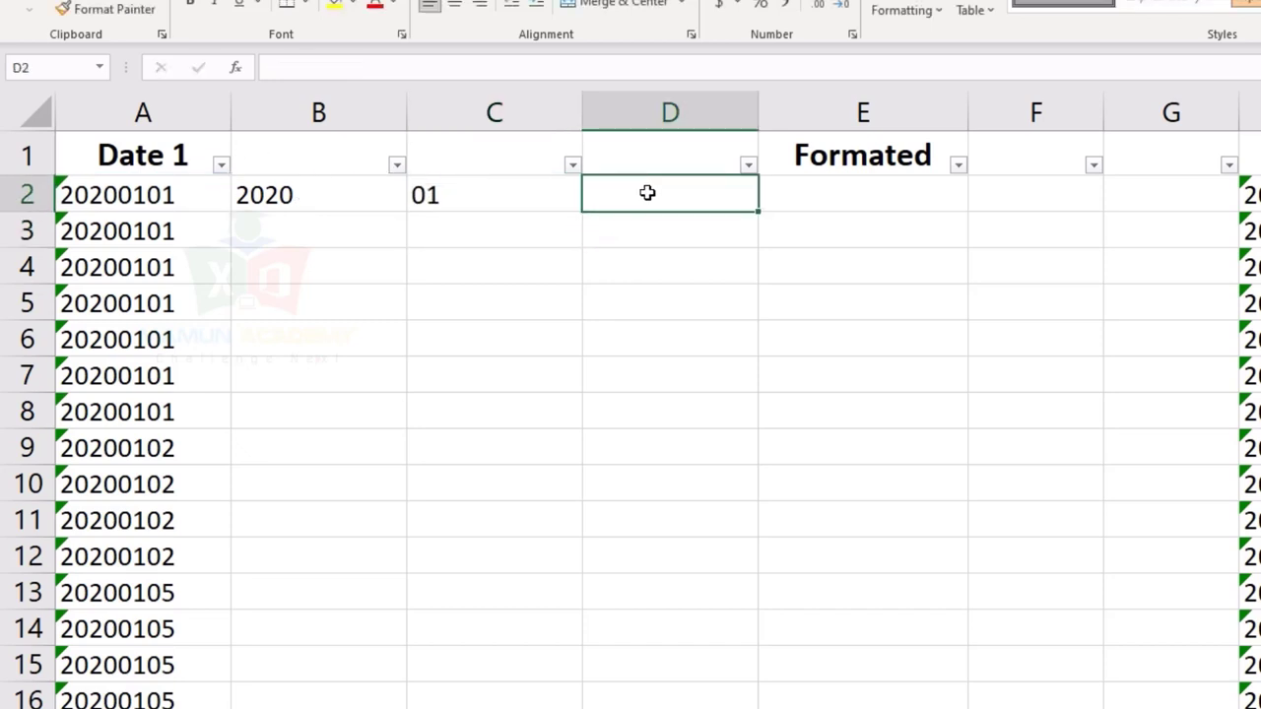
Step: Enter =RIGHT(A2,2) in D2 to extract the day
type("=ri")
key("Tab")
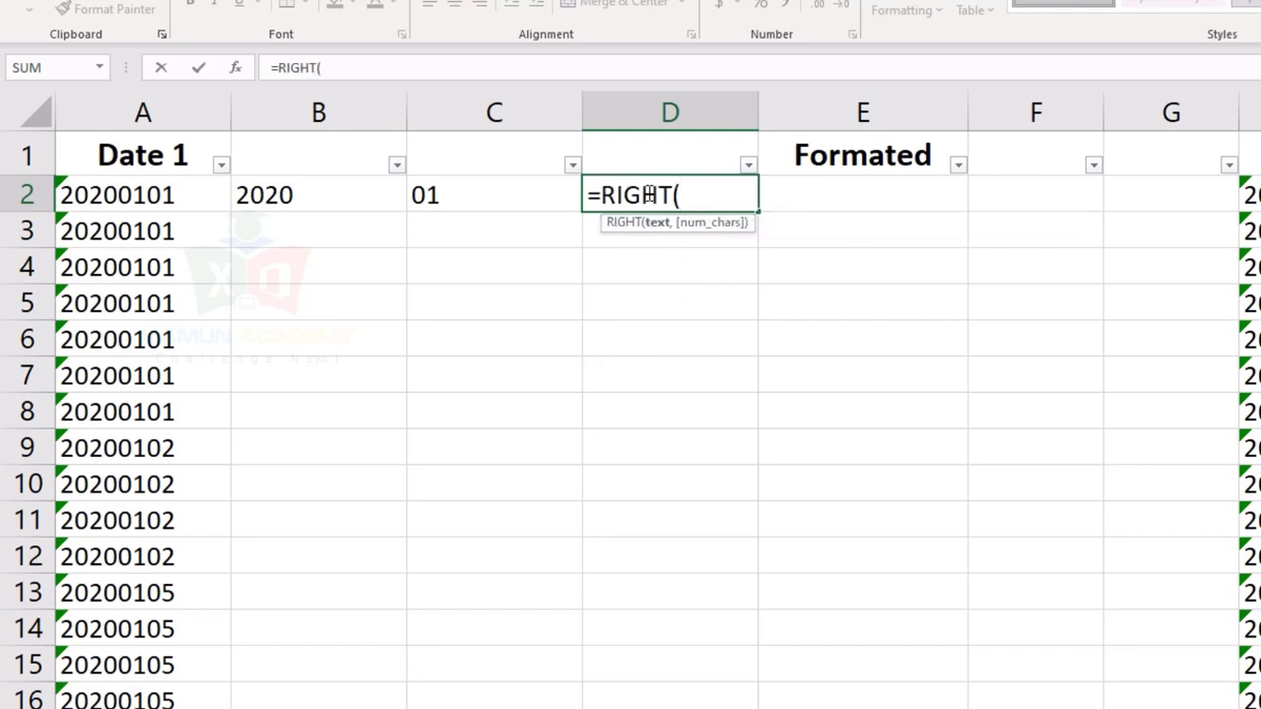
key("Left")
key("Left")
key("Left")
type(",")
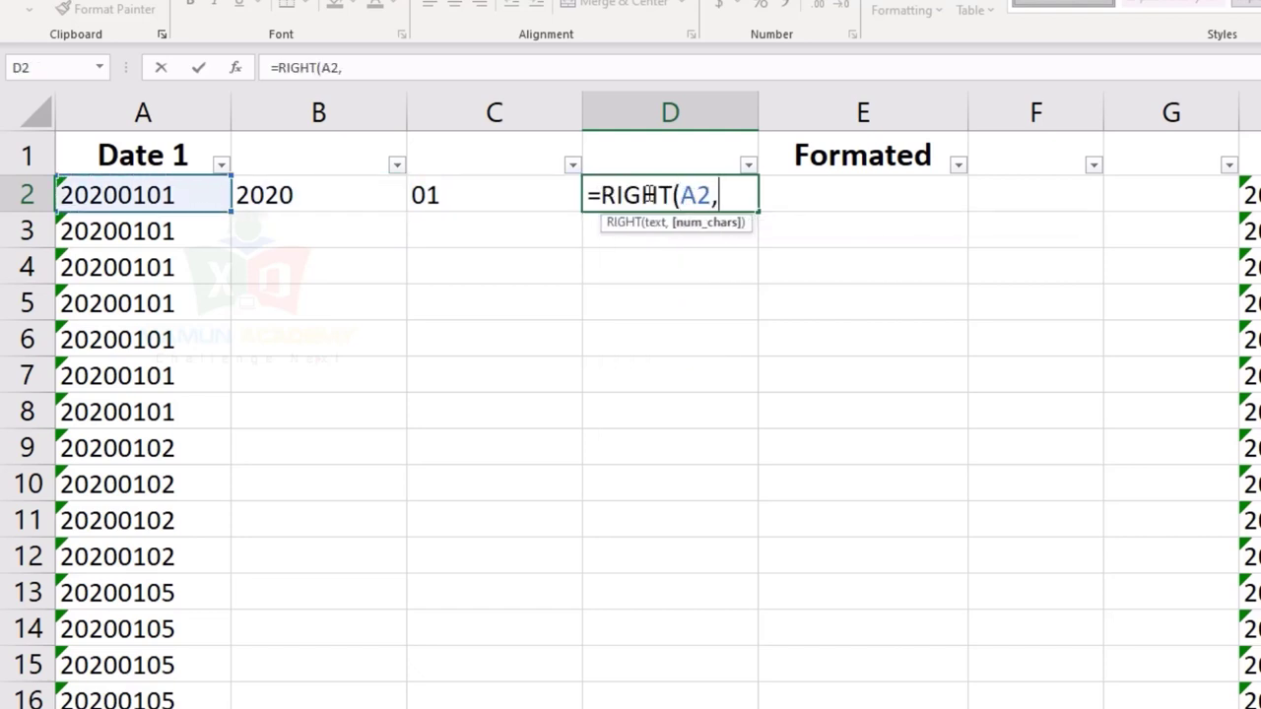
type("2")
key("Return")
left_click(647, 194)
Step: Enter =DATE(B2,C2,D2) in E2 to build a real date from the pieces
key("Left")
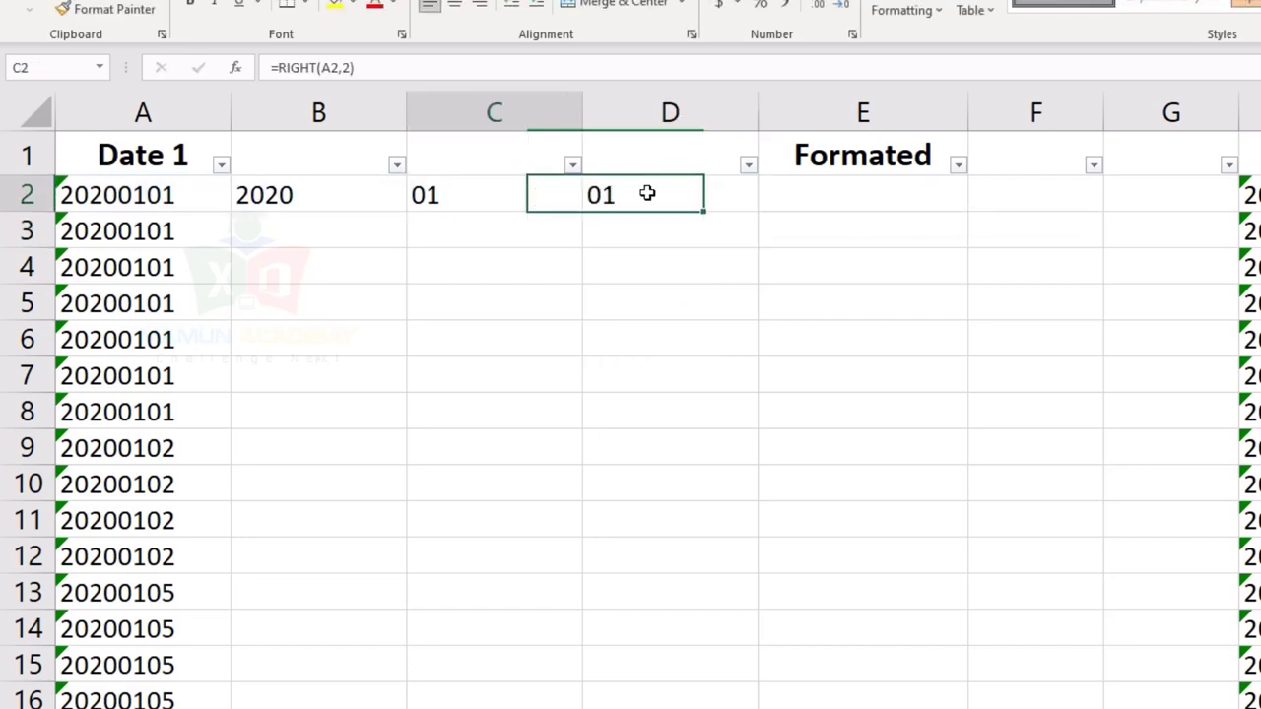
key("Left")
key("Right")
key("Right")
key("Right")
type("=d")
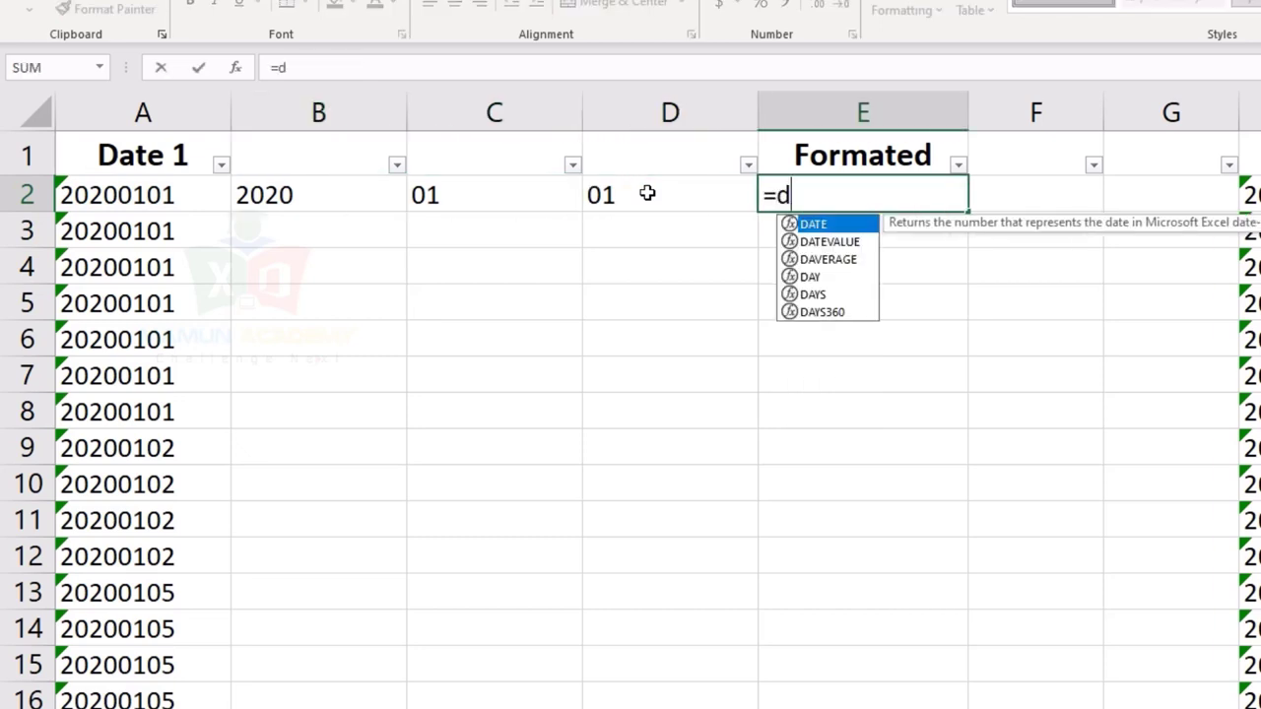
type("at")
key("Tab")
key("Left")
key("Left")
key("Left")
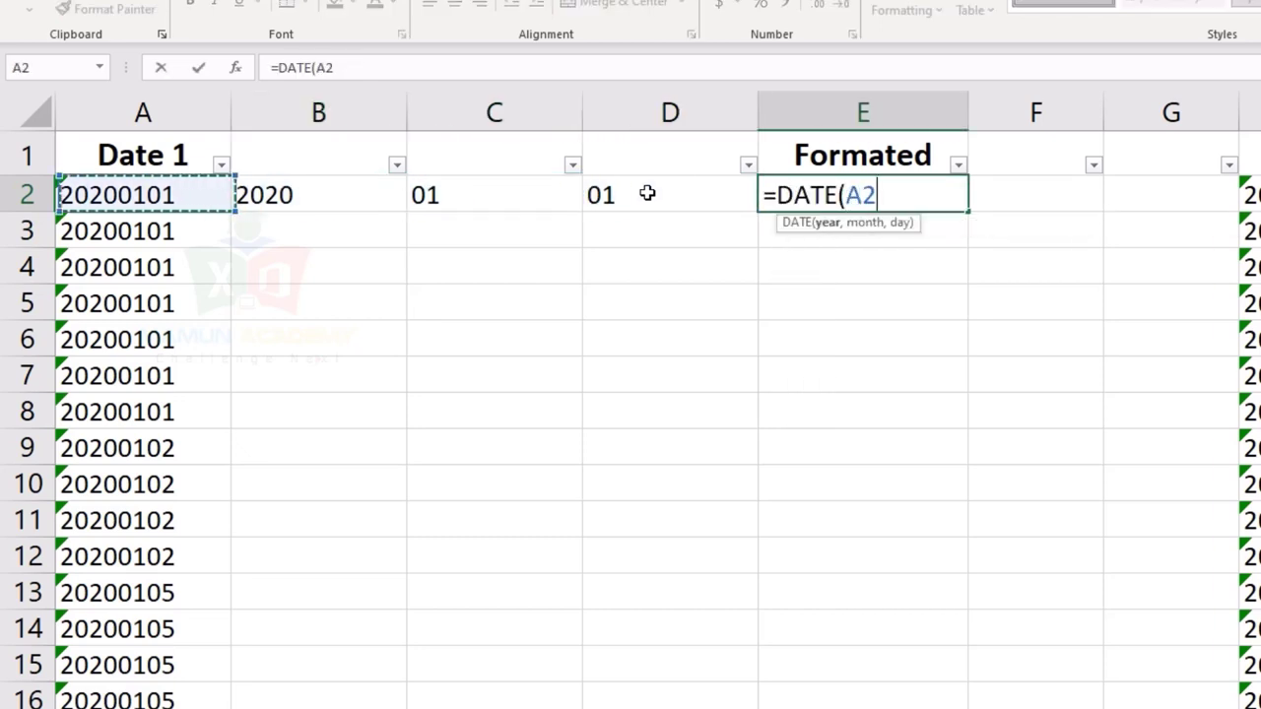
key("Right")
type(",")
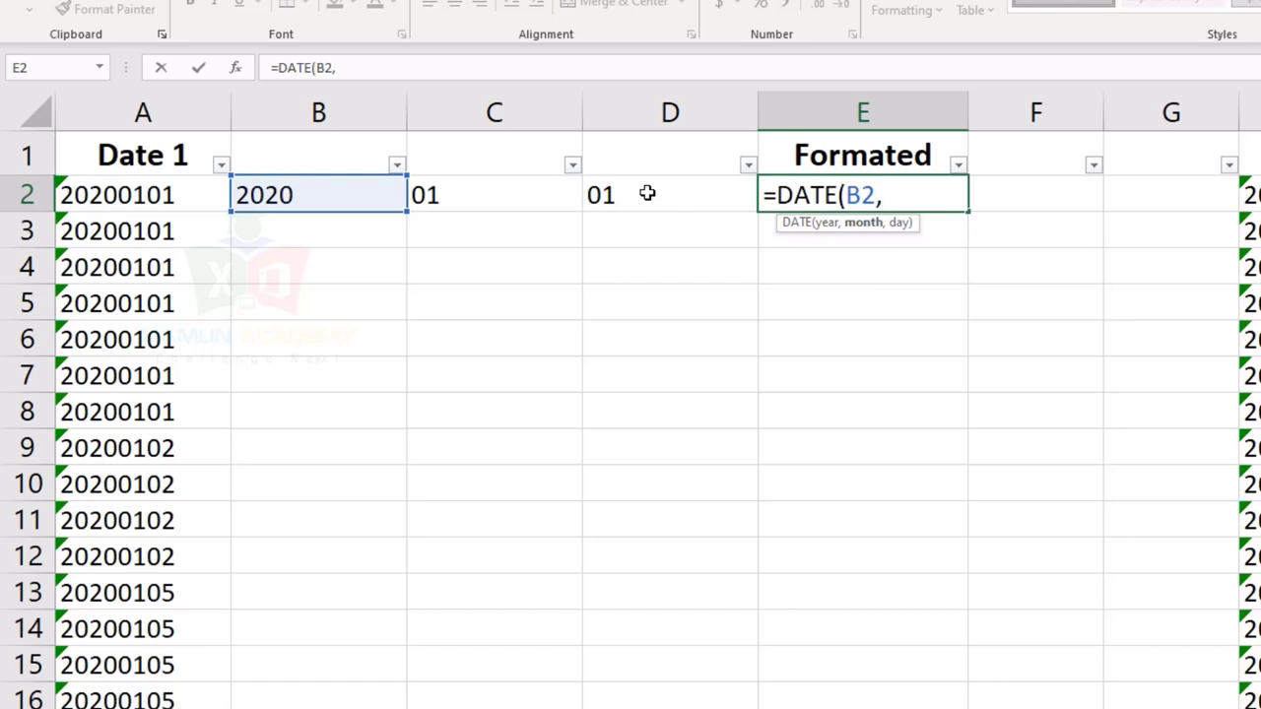
key("Left")
key("Left")
type(",")
key("Left")
key("Return")
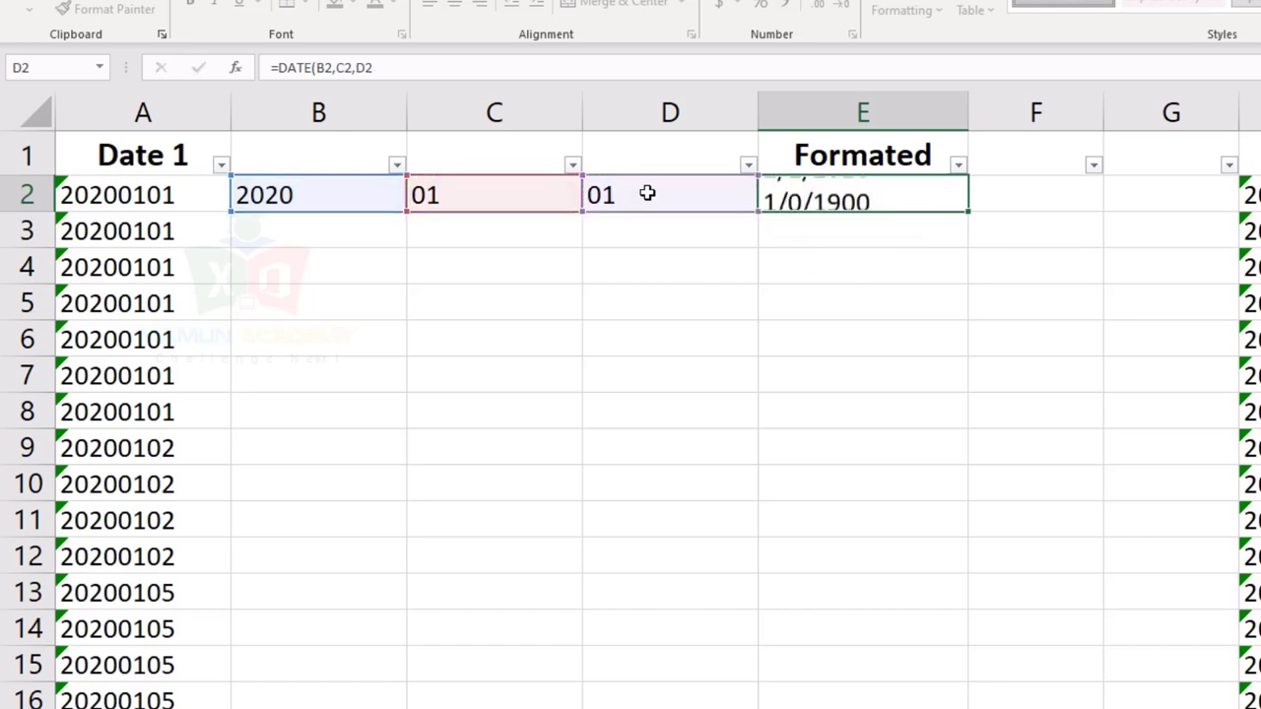
key("Up")
key("Left")
key("Left")
key("Left")
key("Left")
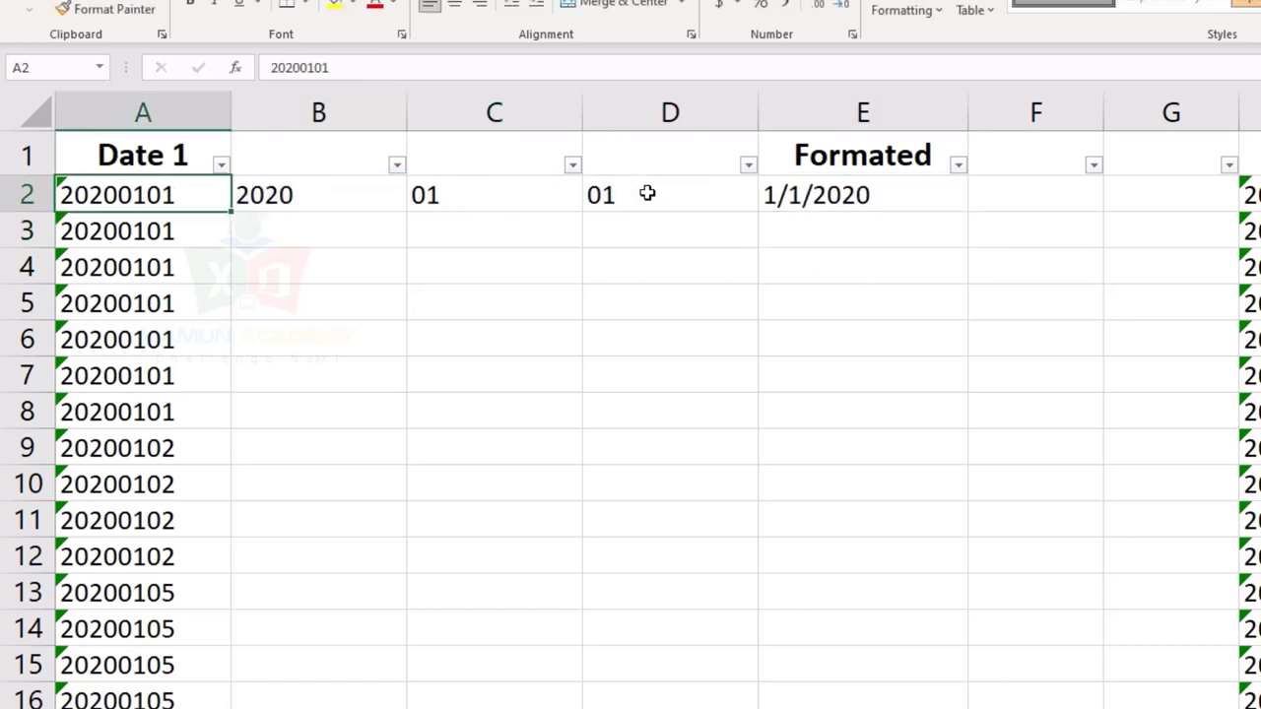
Step: Fill the year, month, day and DATE formulas down to the last data row
key("ctrl+Down")
key("Right")
key("Right")
key("Right")
key("Right")
key("ctrl+shift+Up")
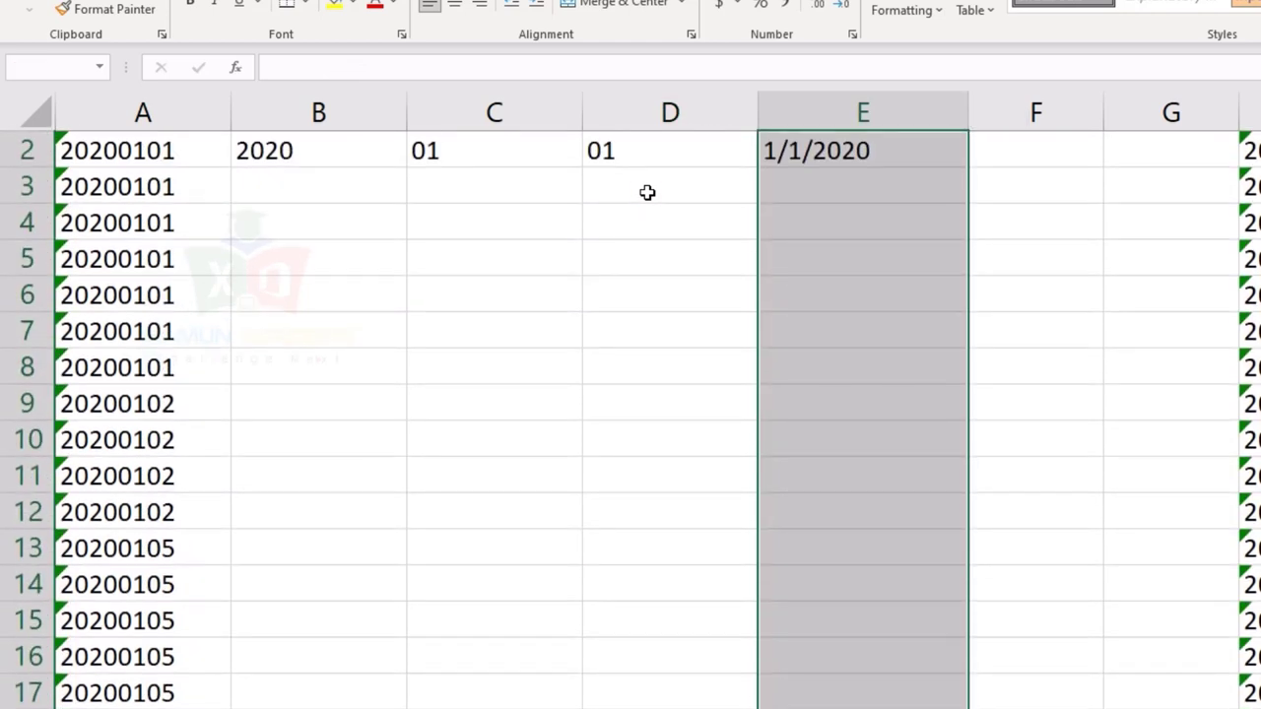
key("ctrl+d")
key("shift+Left")
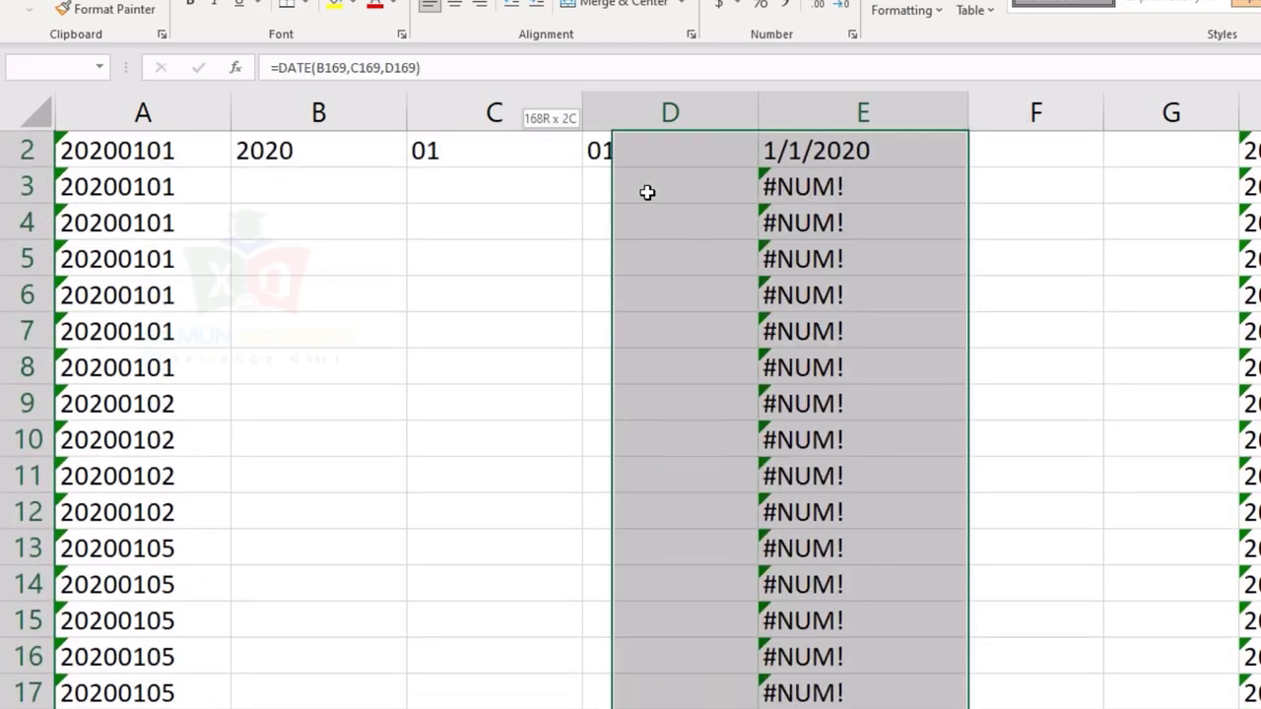
key("shift+Left")
key("shift+Left")
key("ctrl+d")
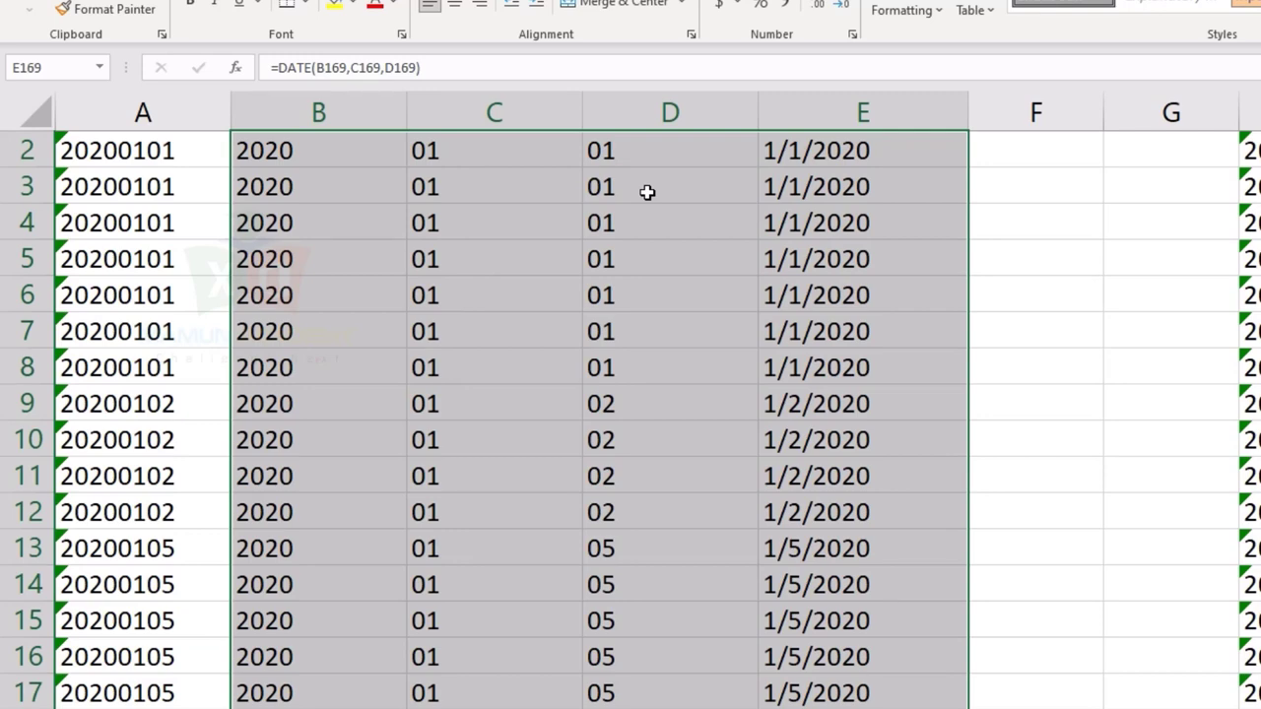
Step: Convert the filled B to E range to static values with Paste Values
key("ctrl+c")
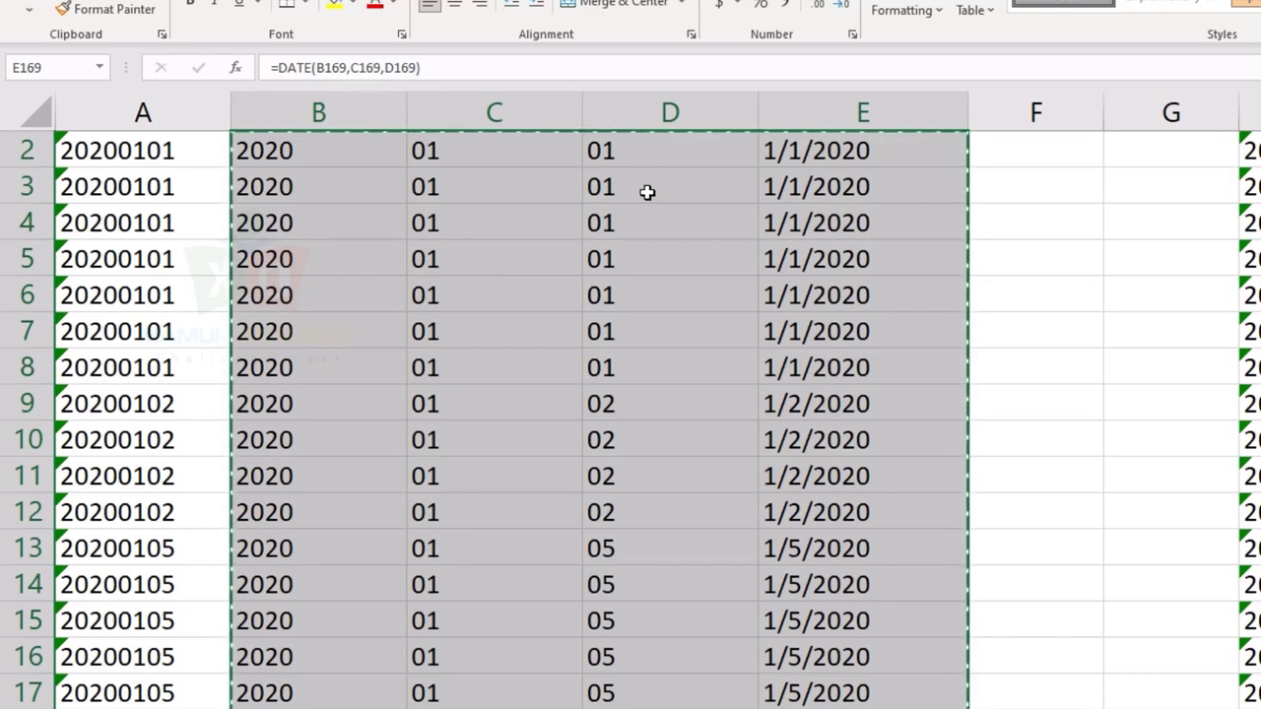
key("alt+h")
key("v")
key("v")
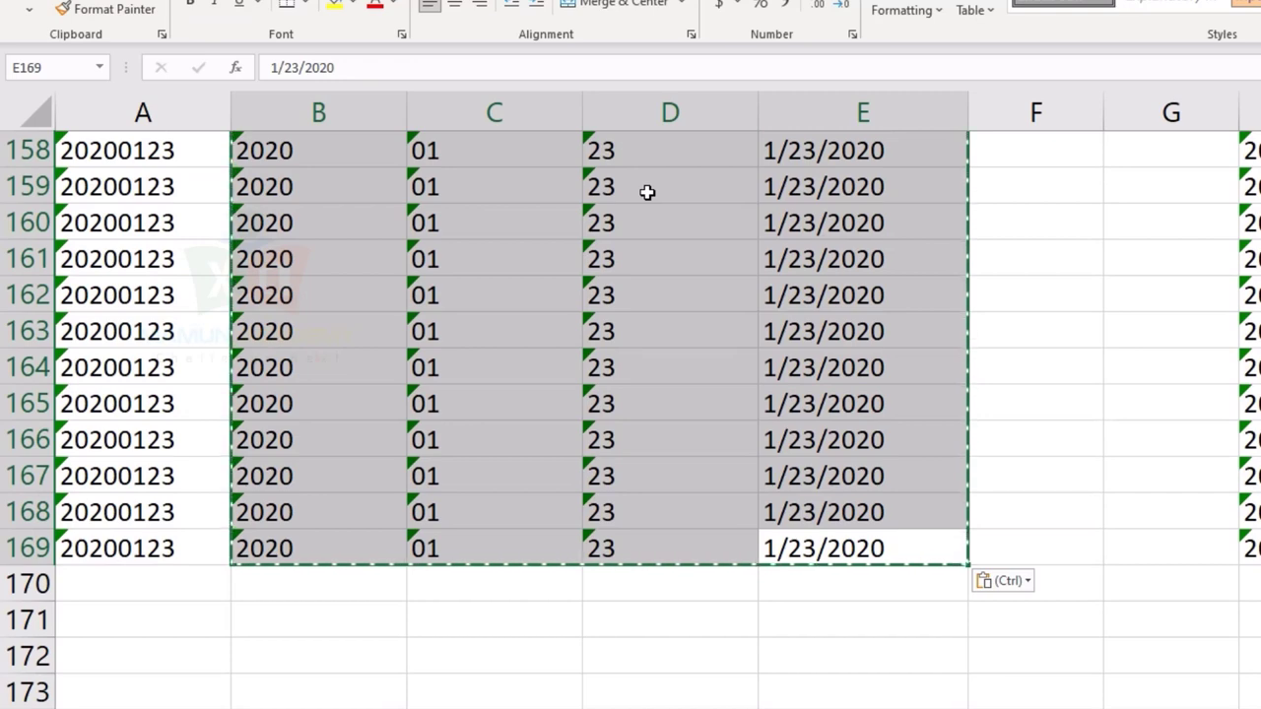
key("ctrl+Up")
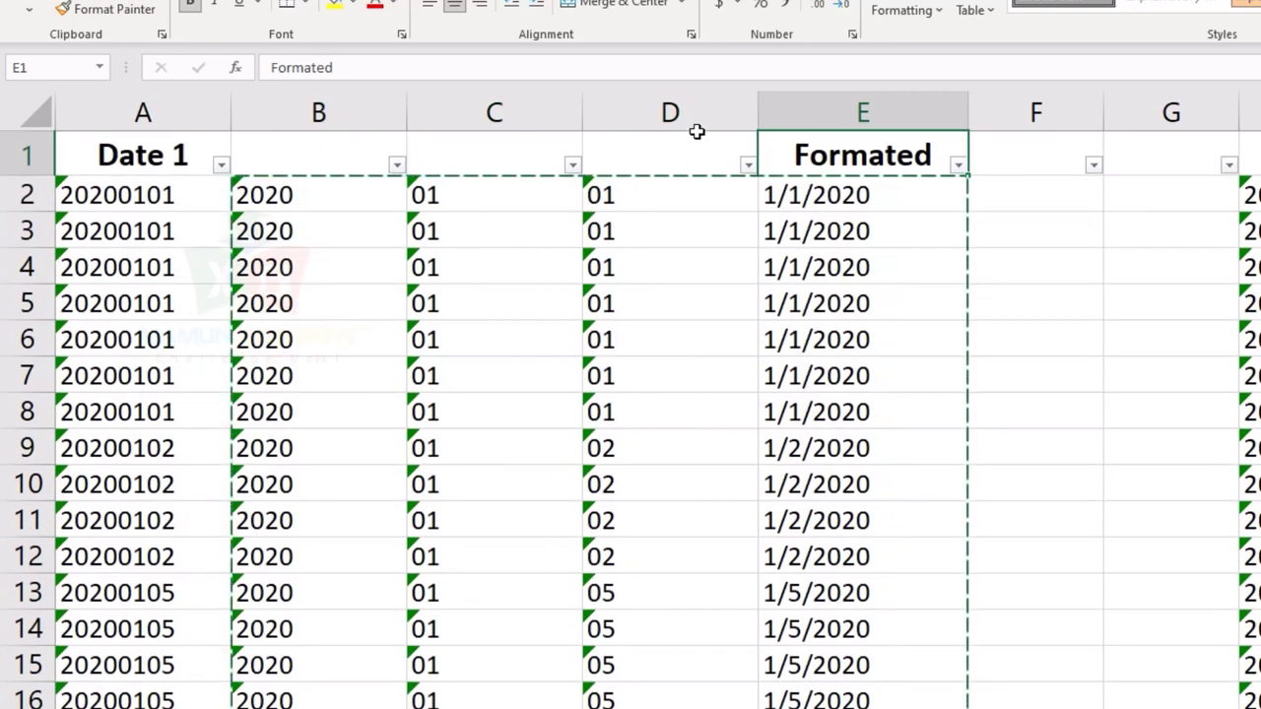
Step: Delete helper columns B to D, then show the Formated dates centred in 1-Jan-20 format
left_click_drag(670, 113, 389, 120)
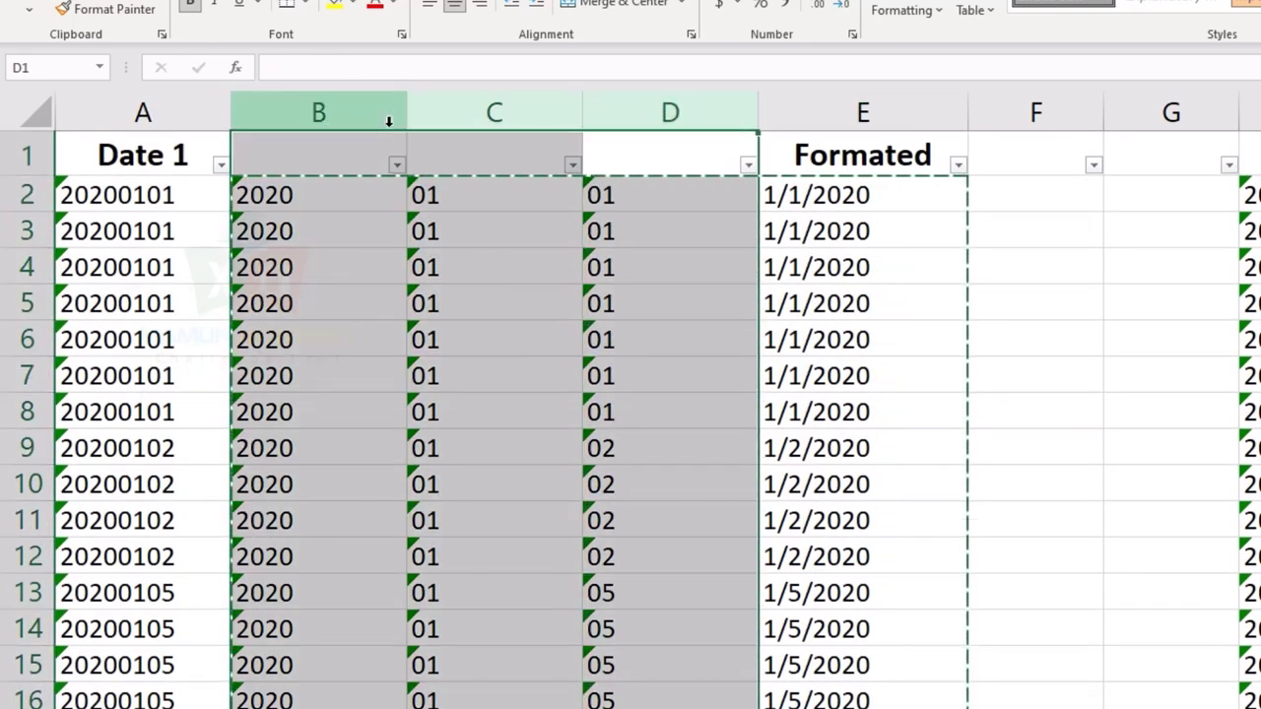
key("ctrl+minus")
key("Left")
key("Left")
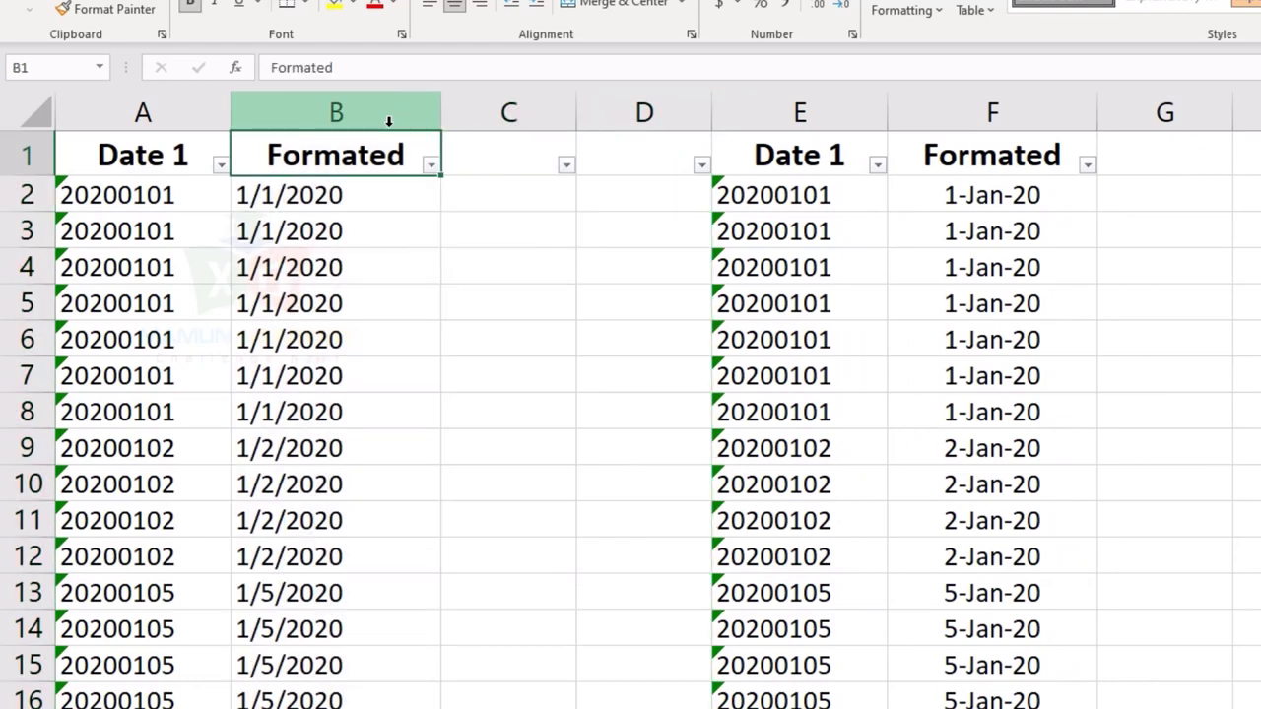
key("Down")
key("ctrl+shift+Down")
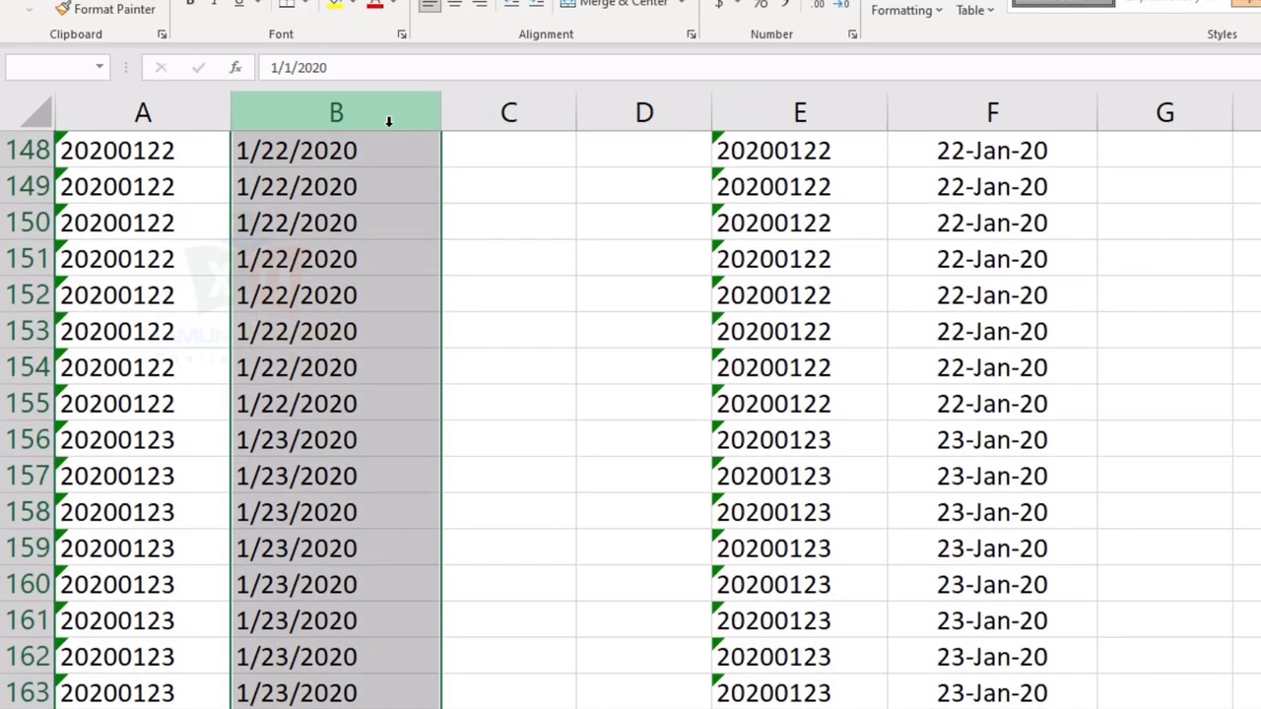
key("ctrl+BackSpace")
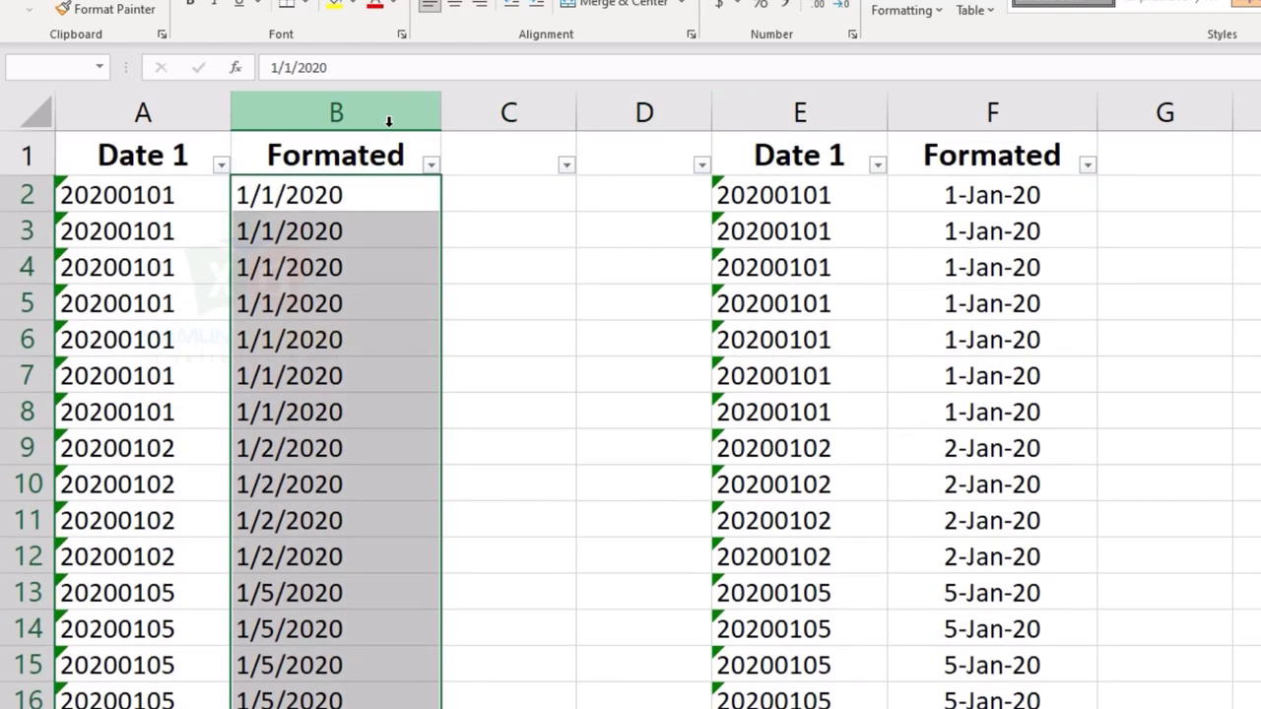
key("ctrl+shift+3")
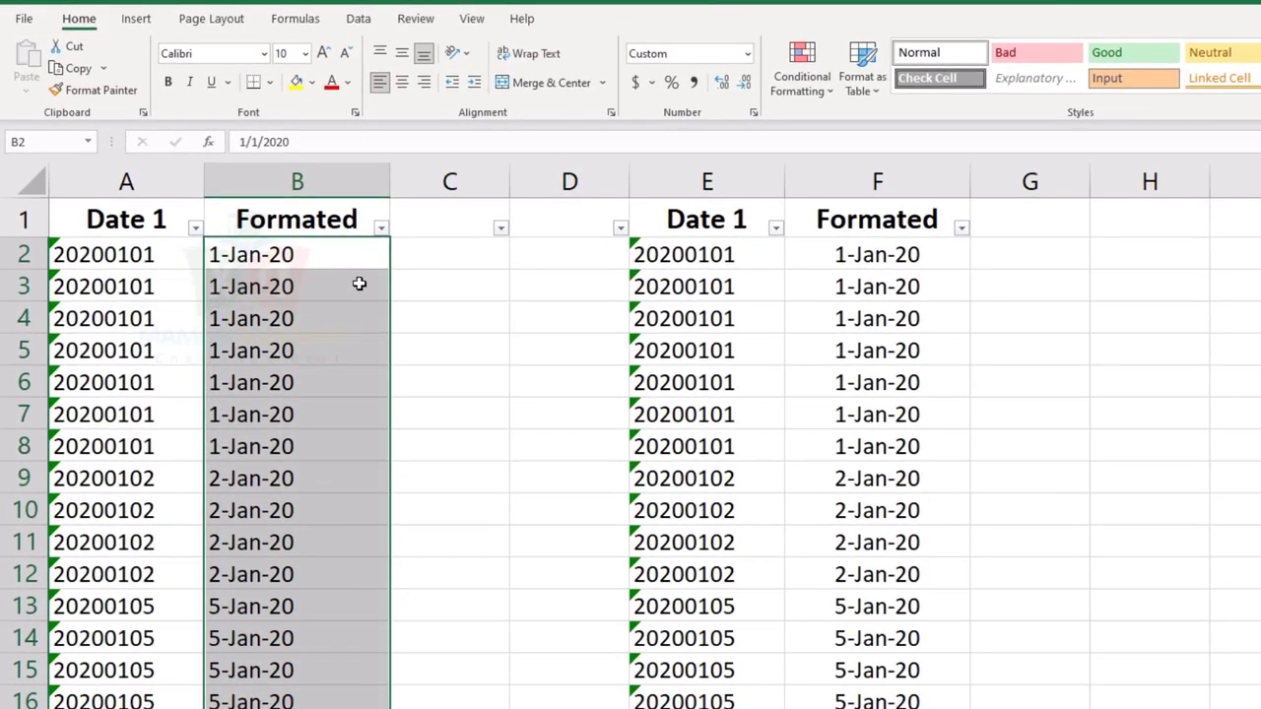
left_click(401, 82)
Step: Check the Formated dates through its filter list and by jumping to the last row and back
left_click(359, 261)
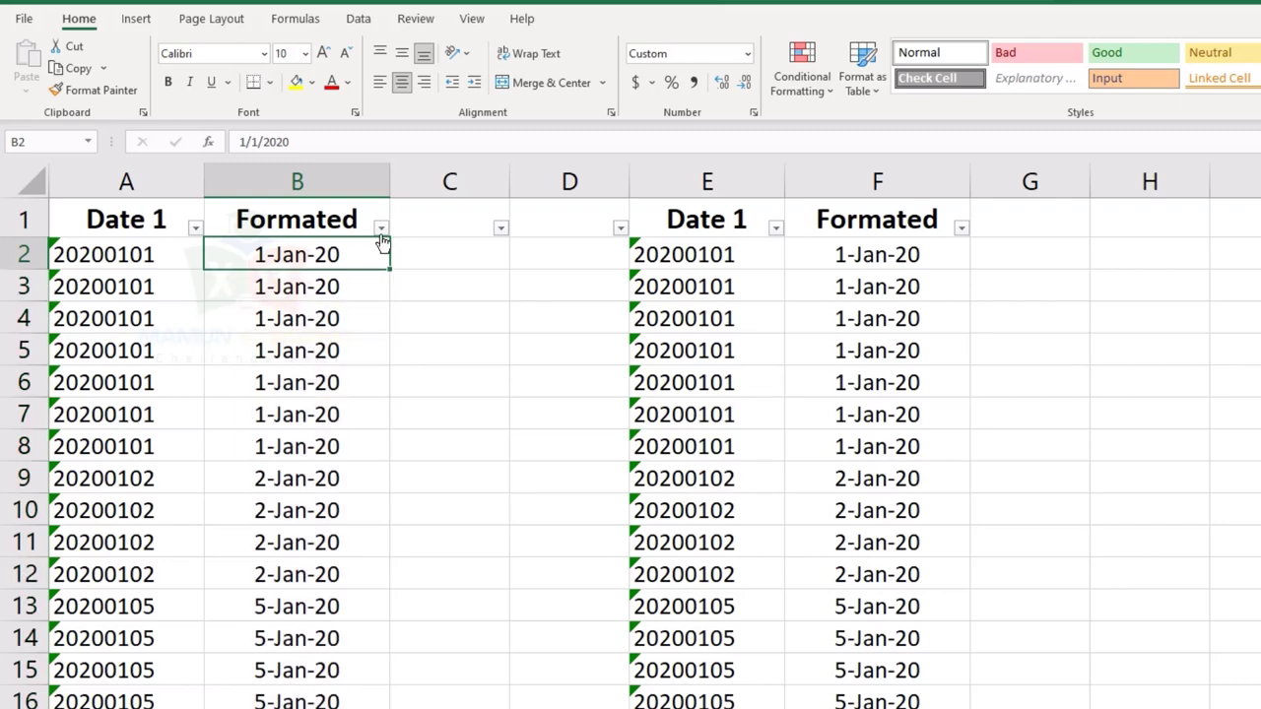
left_click(380, 228)
scroll(301, 493, "down", 2)
scroll(300, 493, "down", 1)
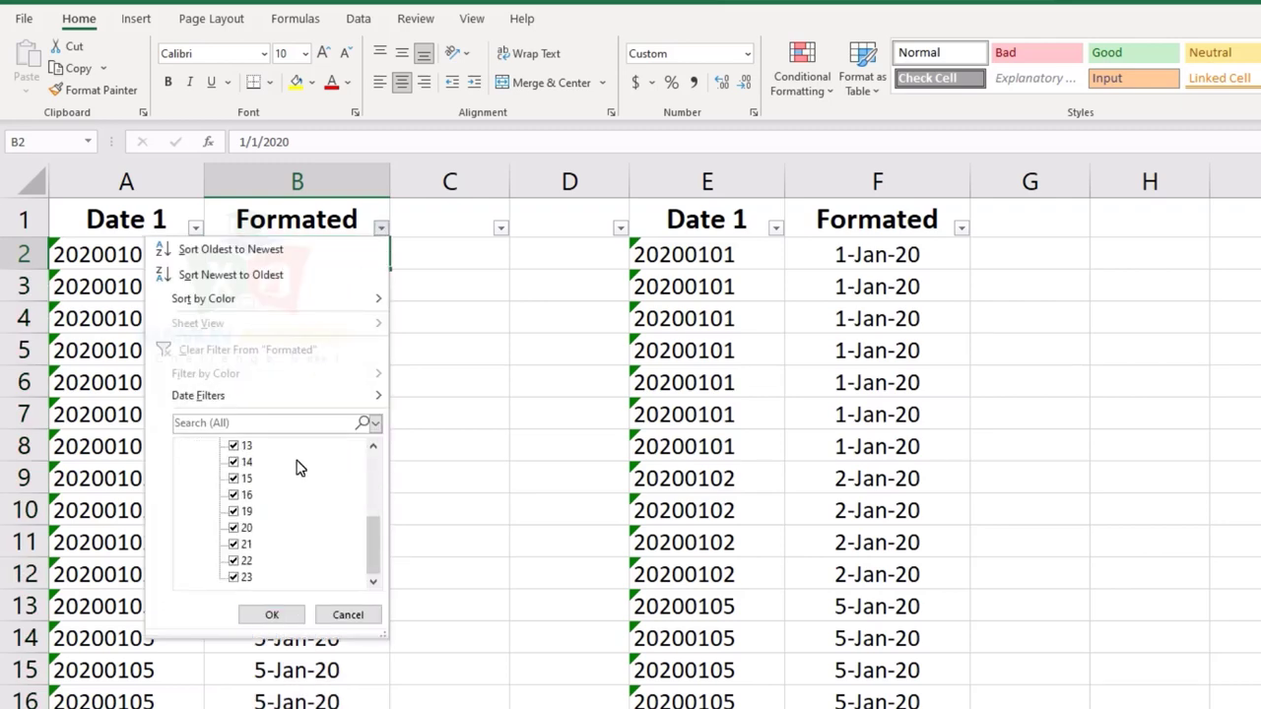
scroll(304, 509, "up", 3)
left_click(272, 614)
left_click(296, 446)
left_click(313, 702)
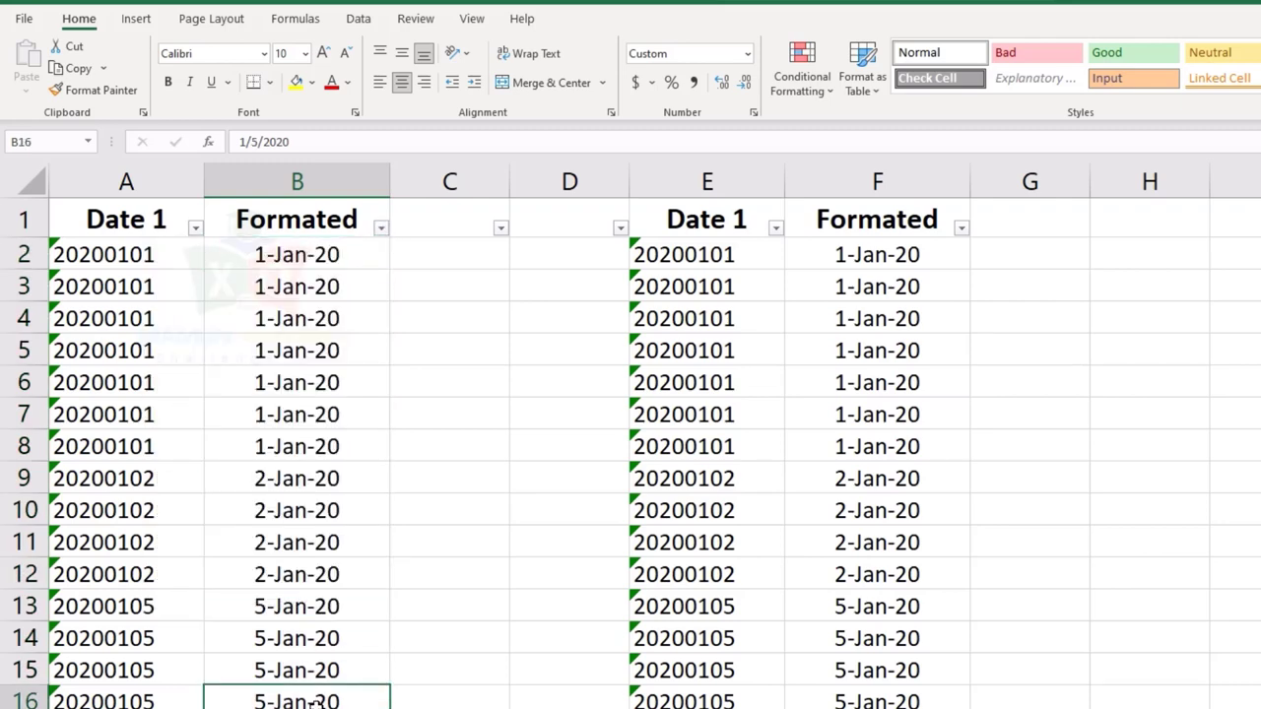
key("Page_Down")
key("Page_Down")
key("Page_Down")
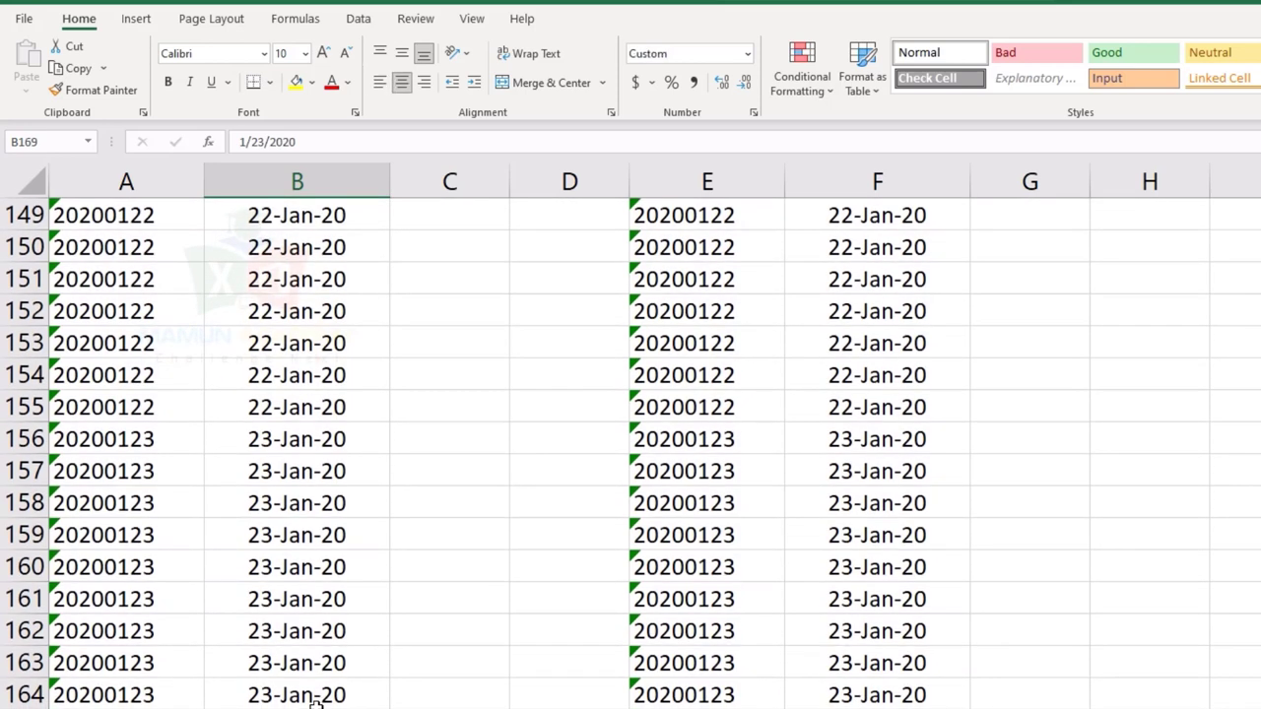
key("ctrl+Up")
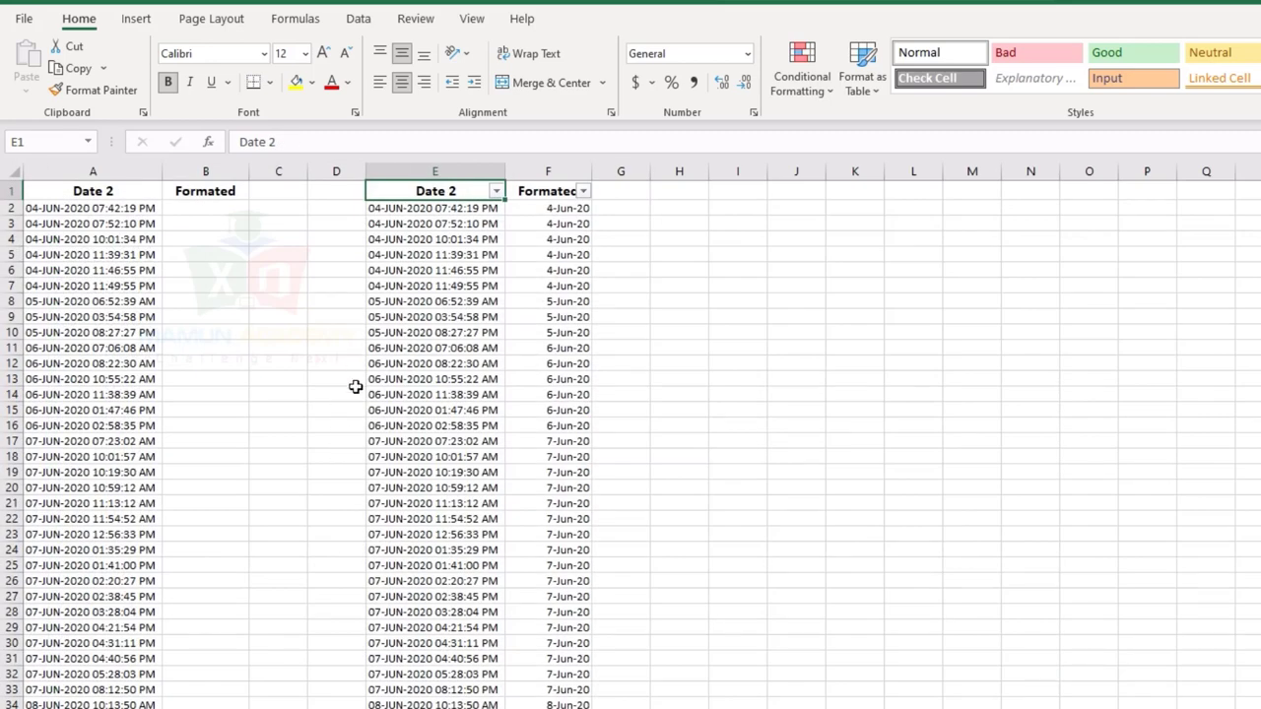
Step: Inspect the Date 2 and Formated filter lists on the Date 2 sheet, then select B2
left_click(340, 425)
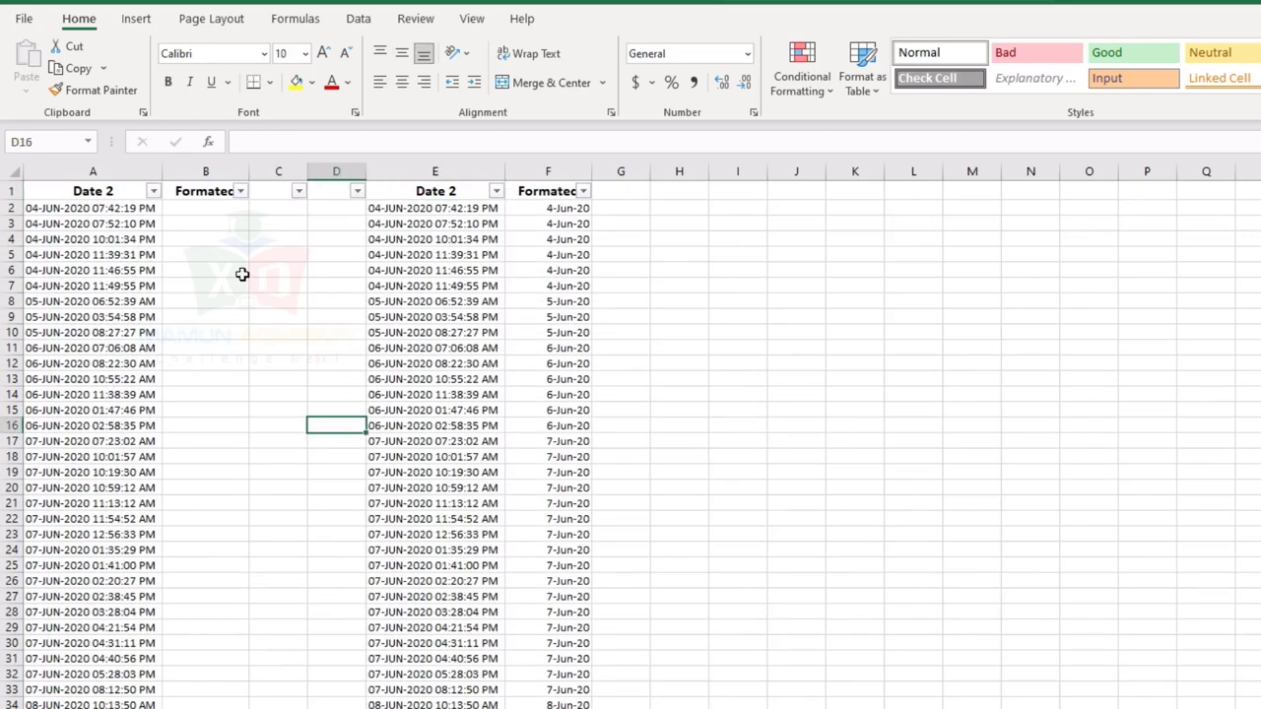
left_click(152, 192)
scroll(135, 421, "down", 5)
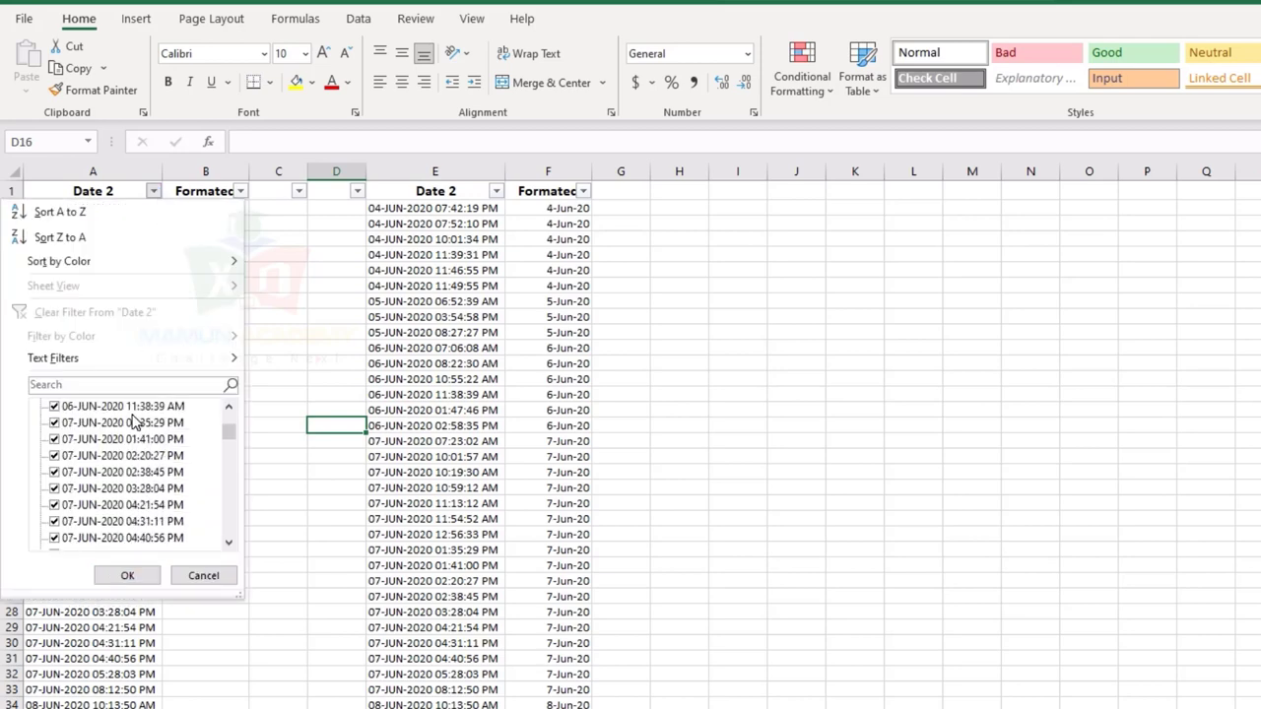
scroll(148, 483, "up", 2)
scroll(147, 483, "up", 2)
scroll(150, 488, "up", 1)
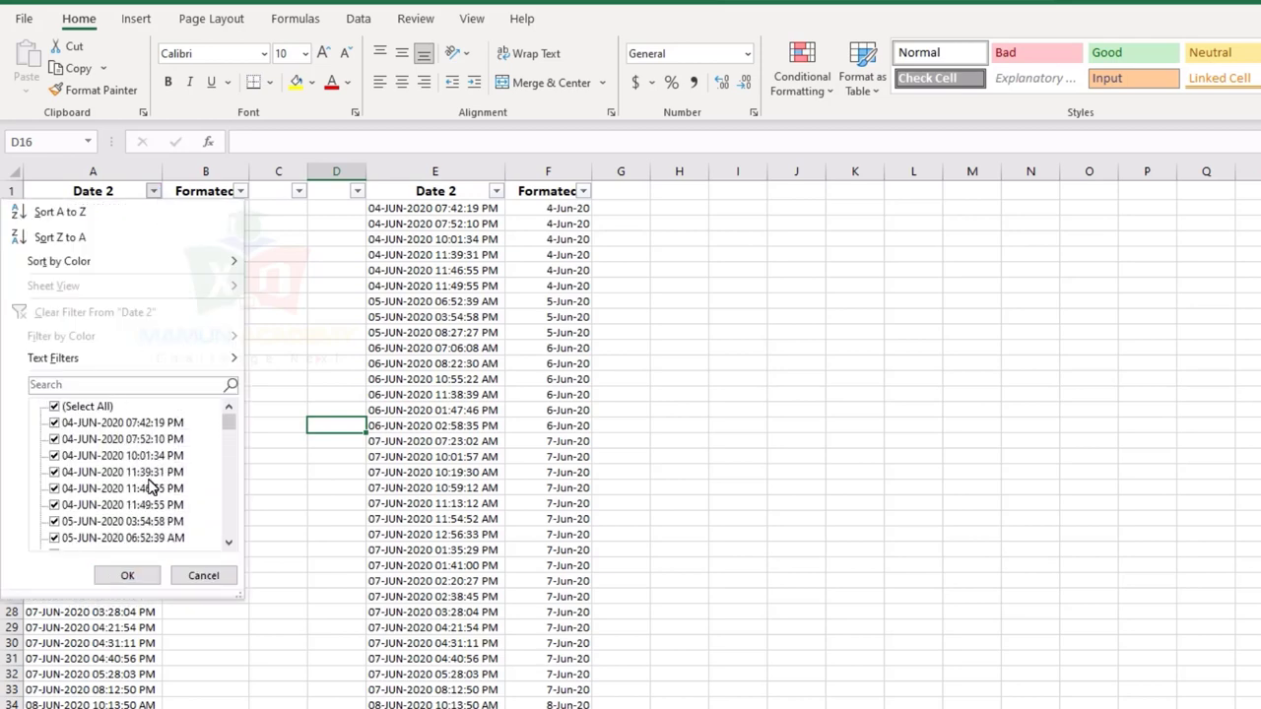
left_click(280, 247)
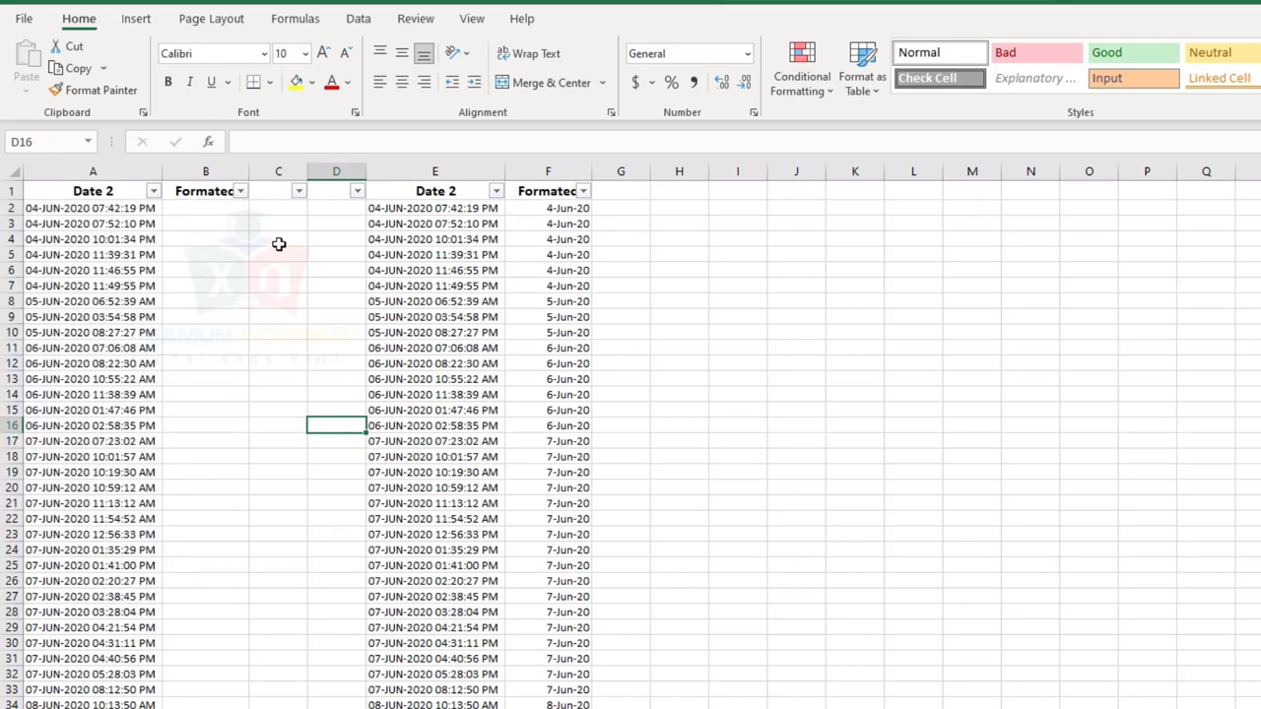
left_click(584, 195)
left_click(474, 577)
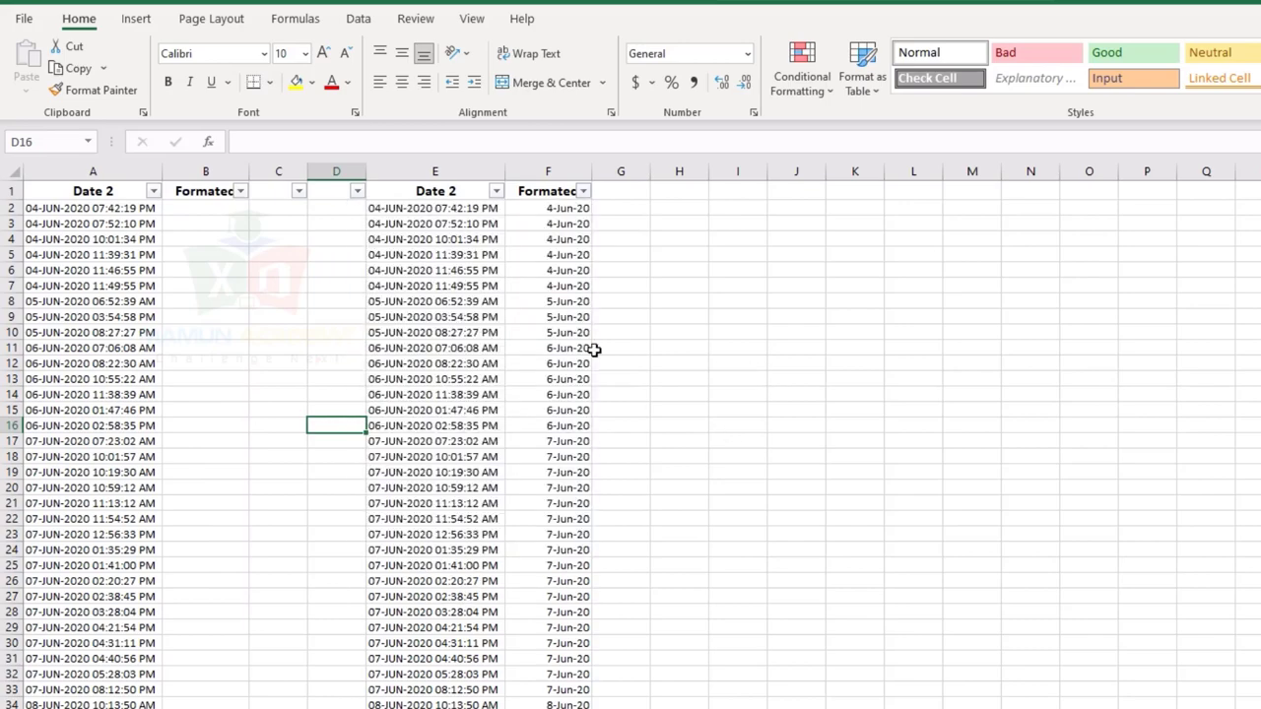
left_click(220, 206)
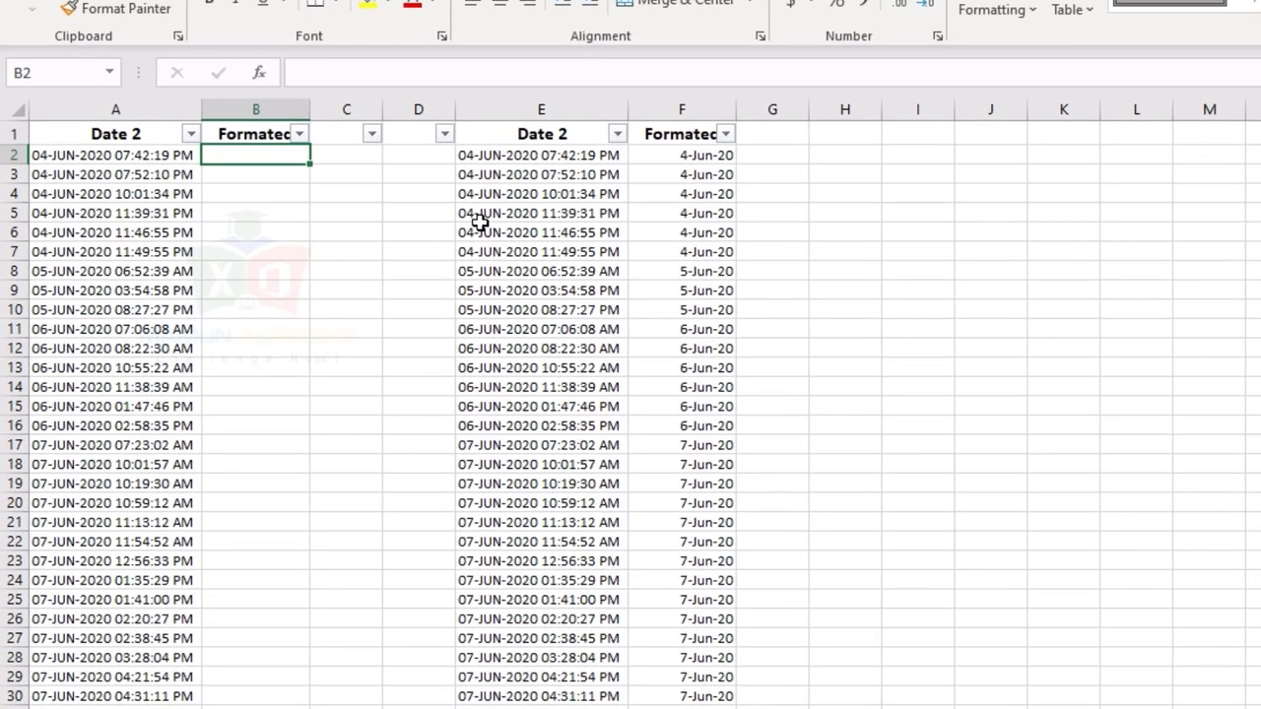
Step: Enter =INT(A2) in B2 to take the date part of the first timestamp
type("=in")
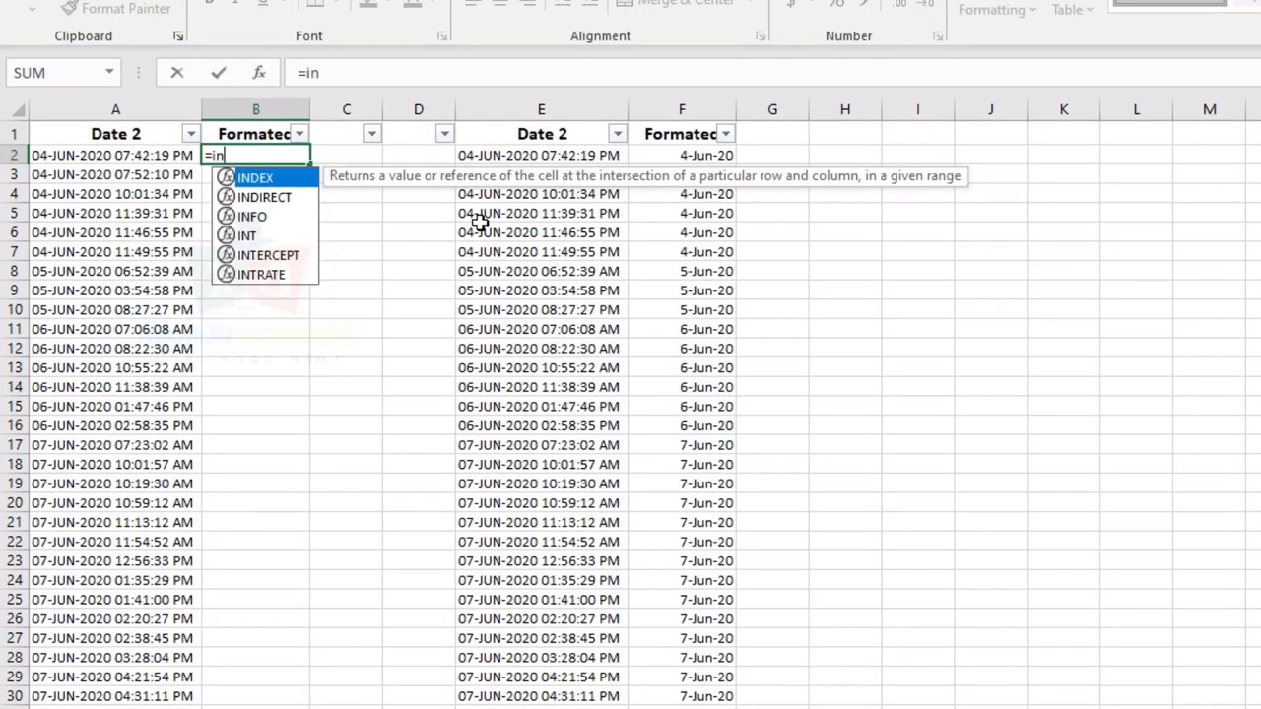
type("t")
key("Tab")
key("Left")
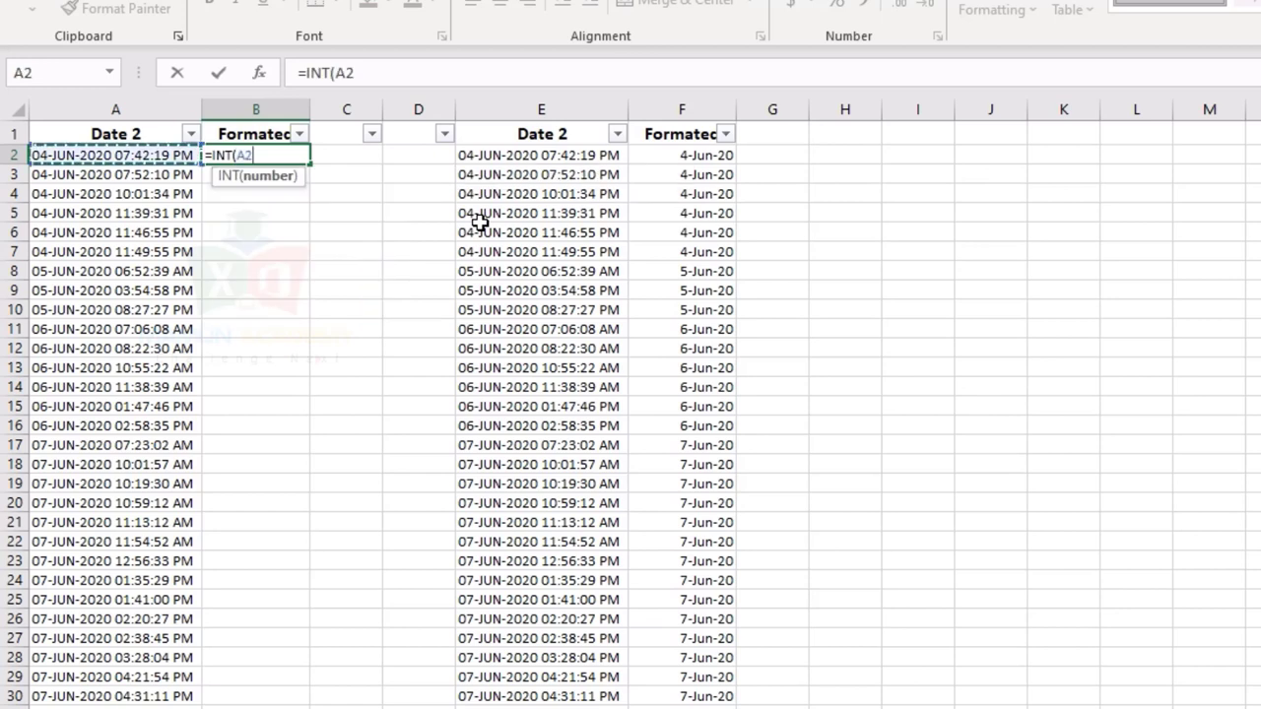
type(")")
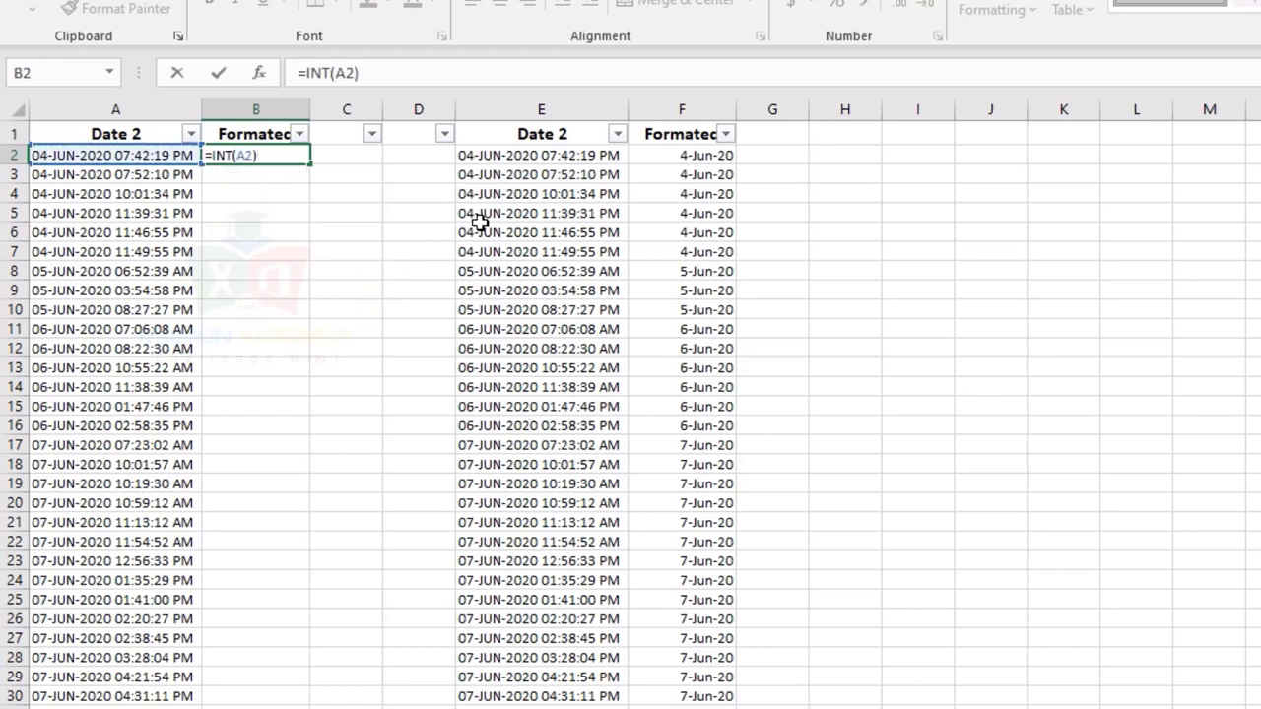
key("ctrl+Return")
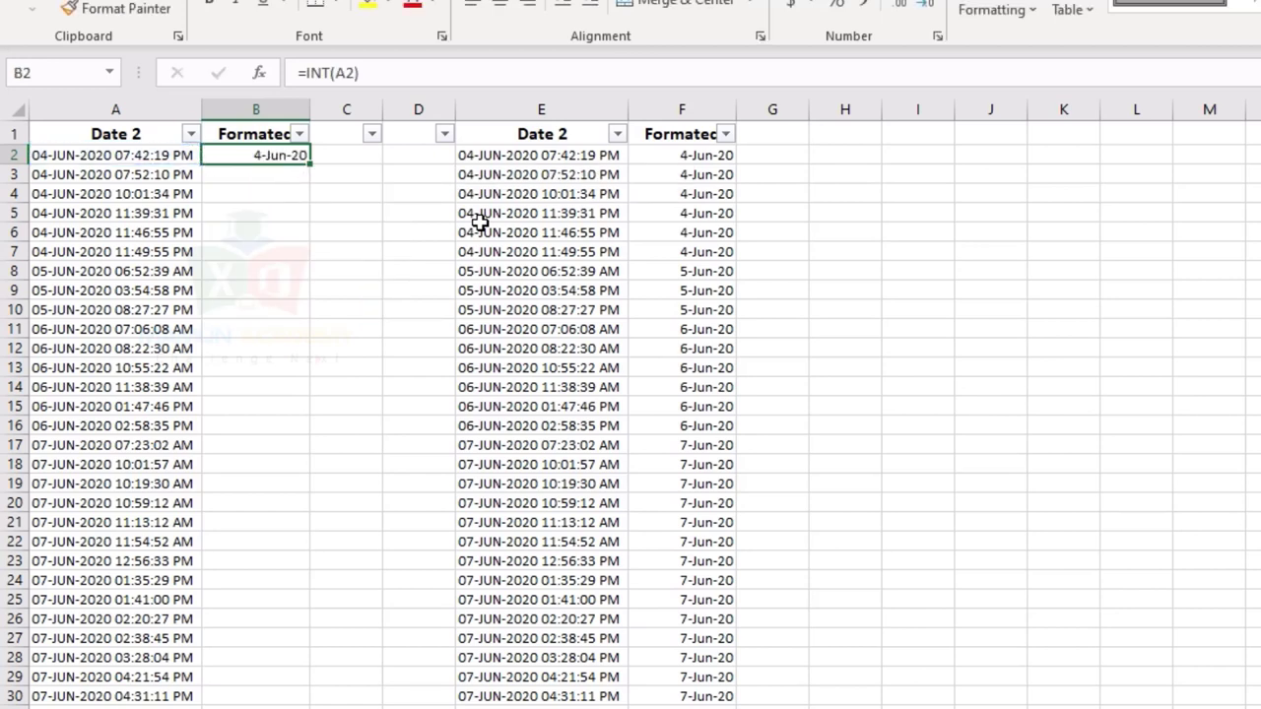
Step: Fill the INT formula down B2:B169 and return to the top
key("Left")
key("ctrl+Down")
key("Right")
key("ctrl+shift+Up")
key("ctrl+d")
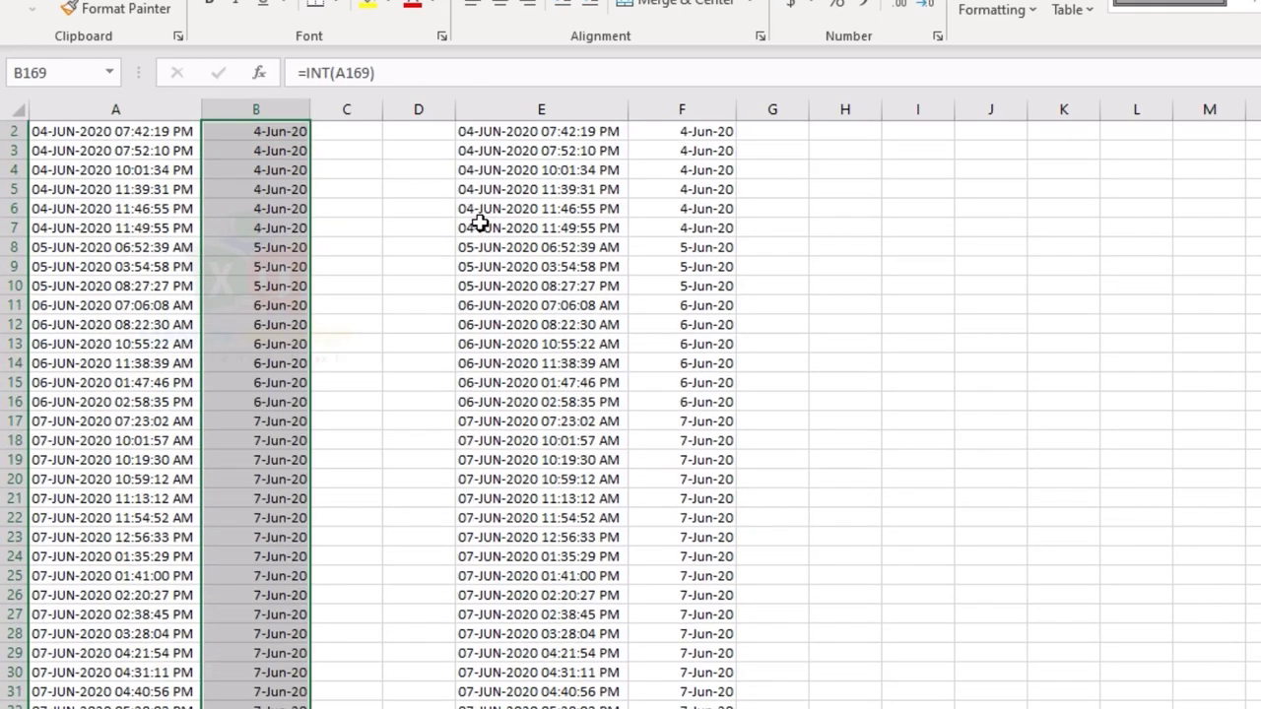
scroll(479, 222, "down", 20)
scroll(479, 223, "down", 2)
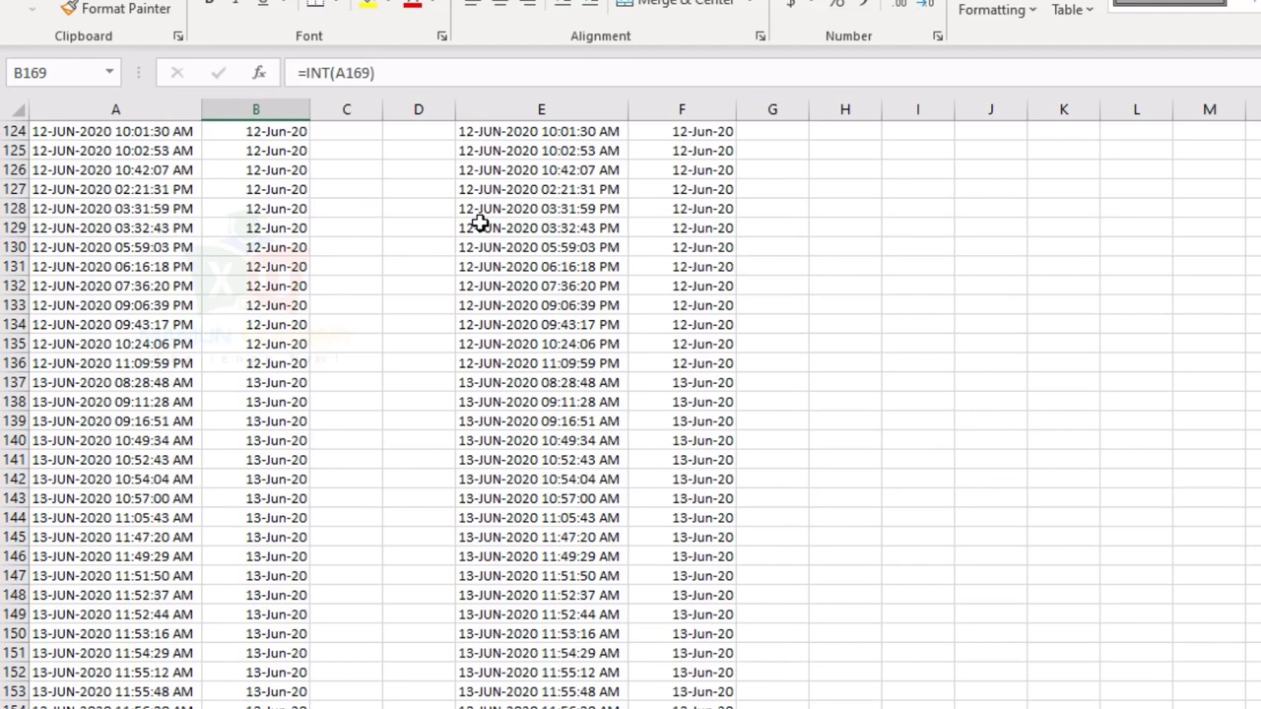
key("ctrl+Up")
Step: Check the Formated column's filter list for dates like 4-Jun-20 to 8-Jun-20, without filtering
left_click(298, 134)
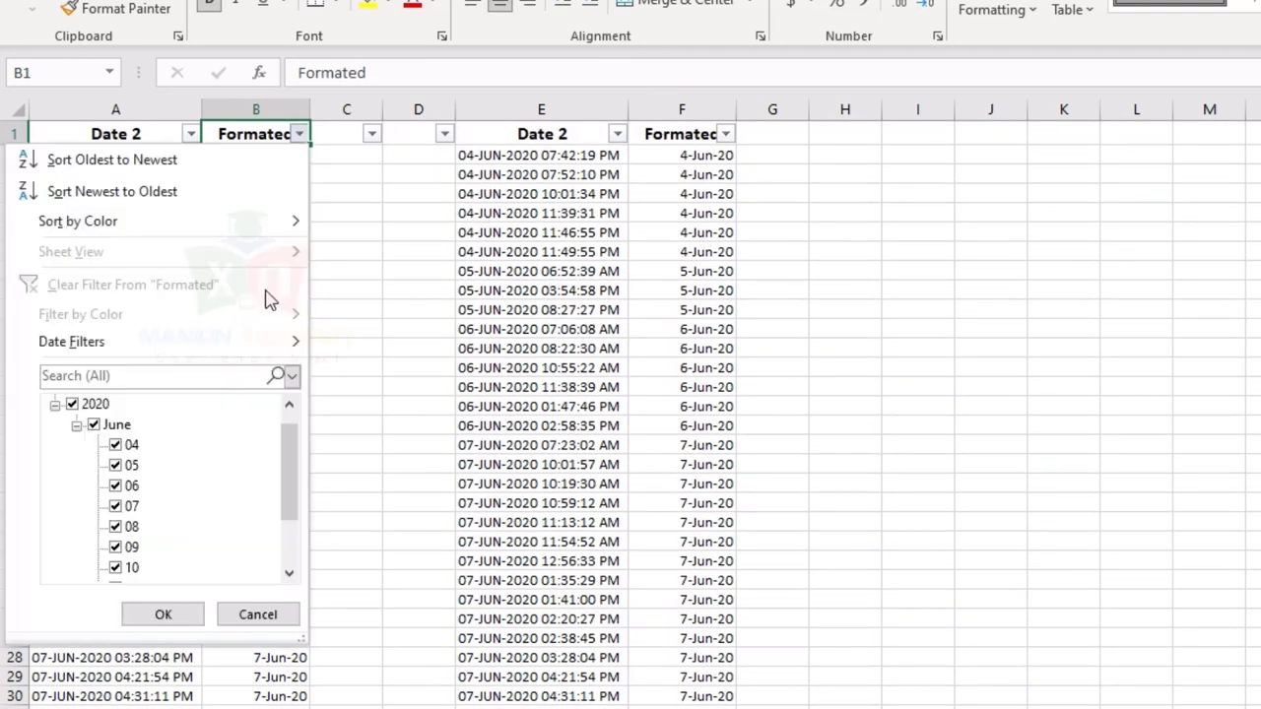
scroll(246, 423, "down", 2)
scroll(253, 463, "up", 2)
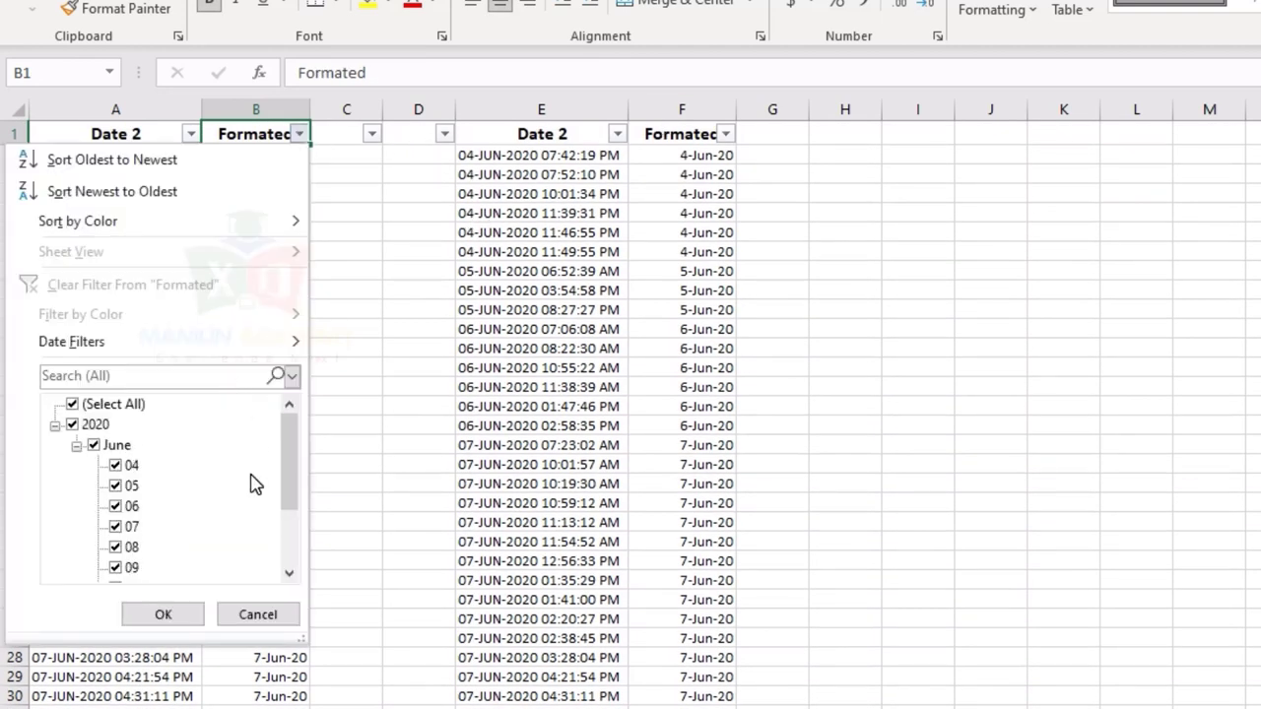
left_click(342, 482)
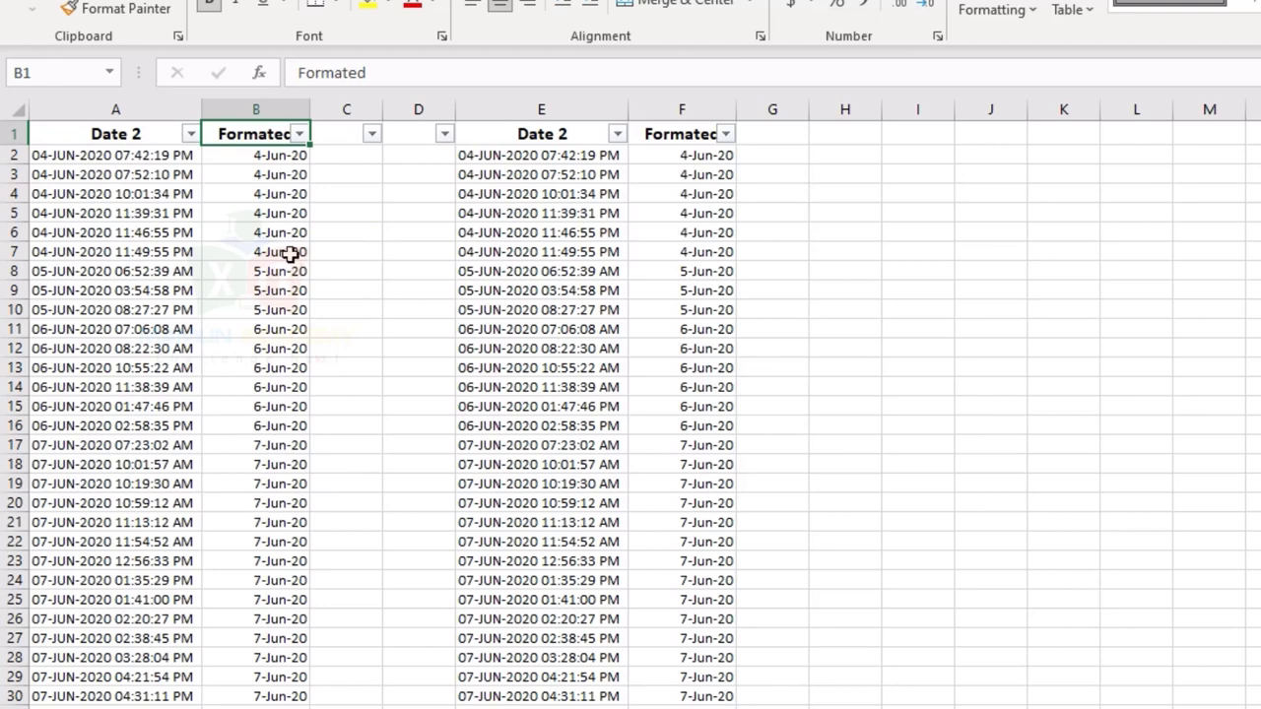
left_click(299, 134)
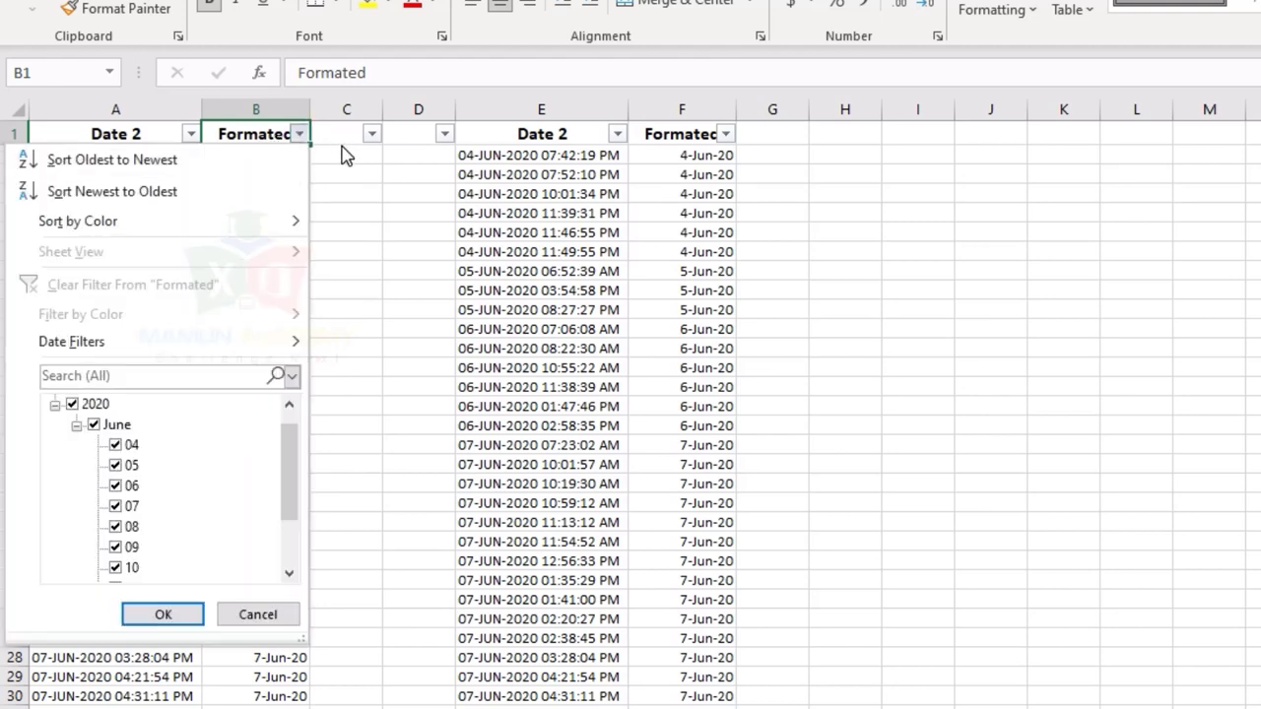
left_click(346, 137)
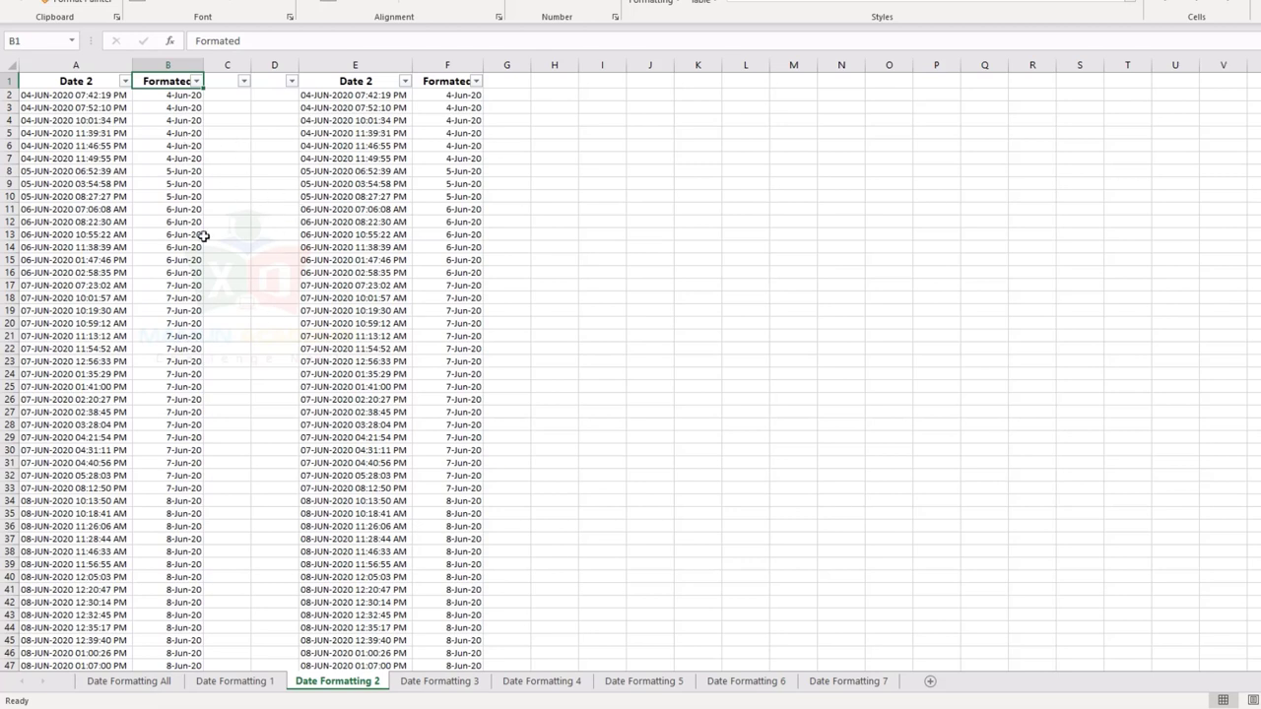
Step: On Date Formatting 3, insert blank columns before Formated, delete the D1 heading, and select column A
left_click(439, 681)
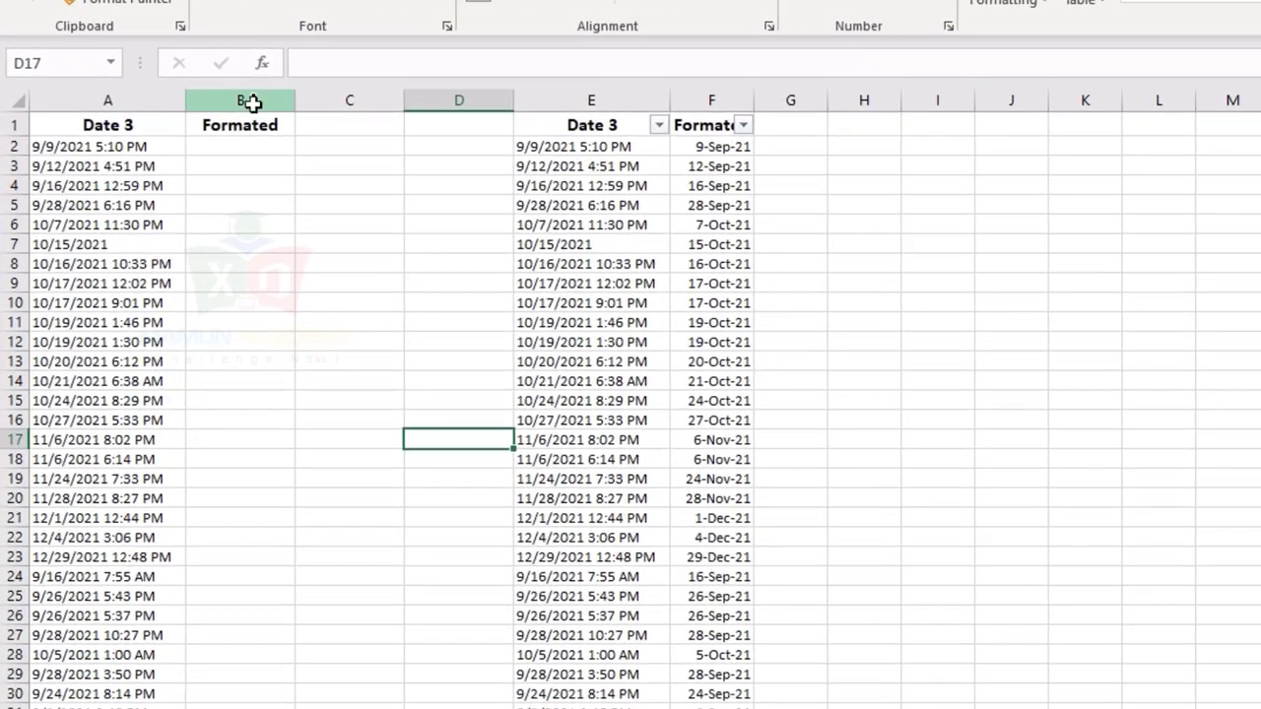
left_click(212, 89)
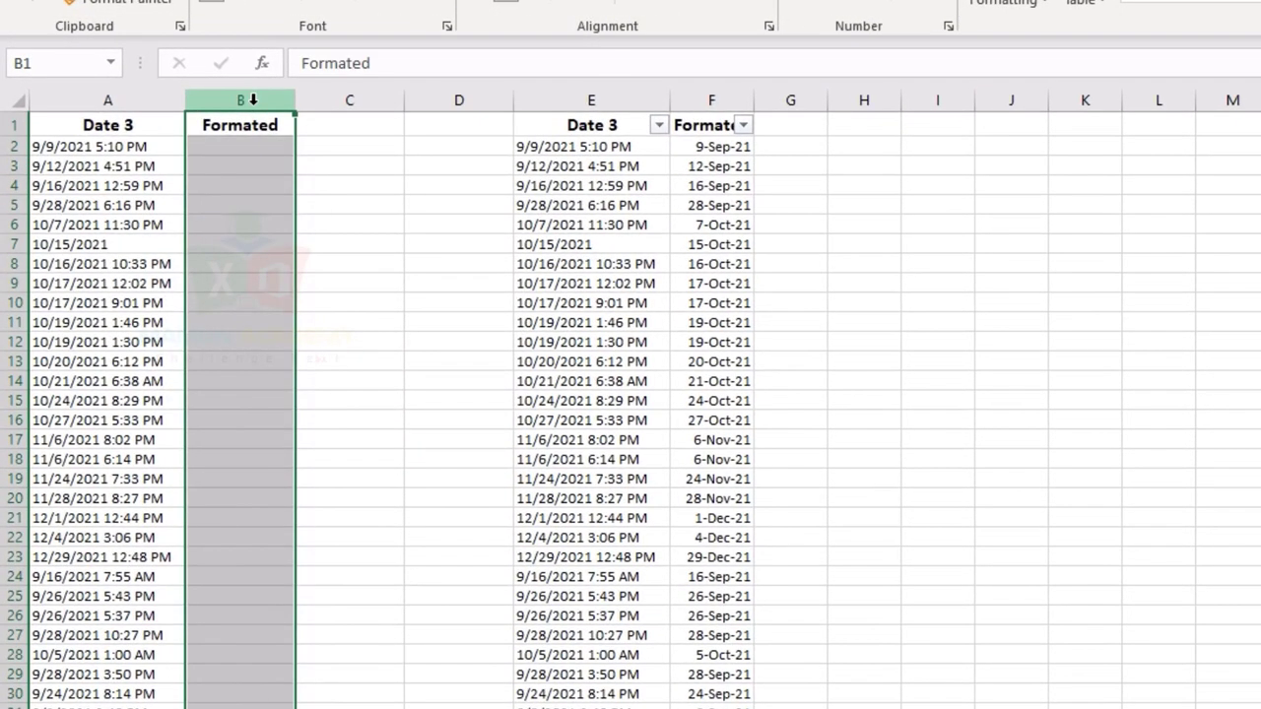
key("ctrl+plus")
key("ctrl+plus")
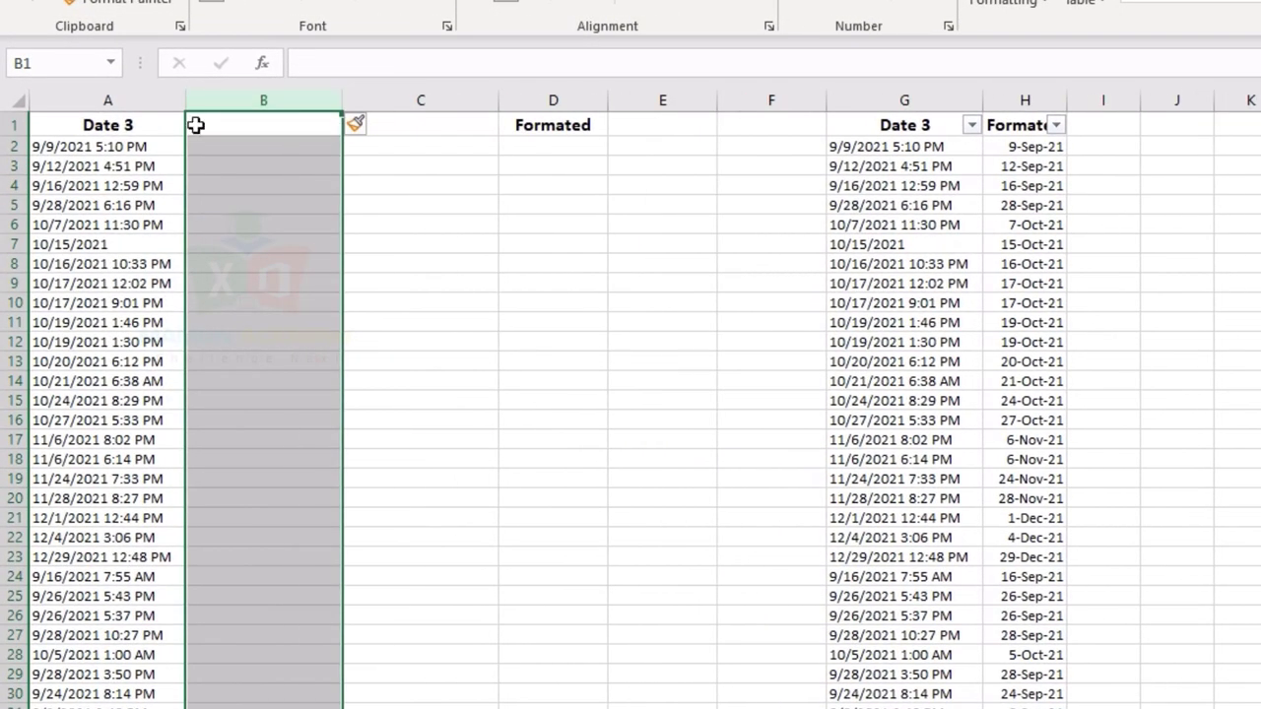
left_click(552, 126)
key("Delete")
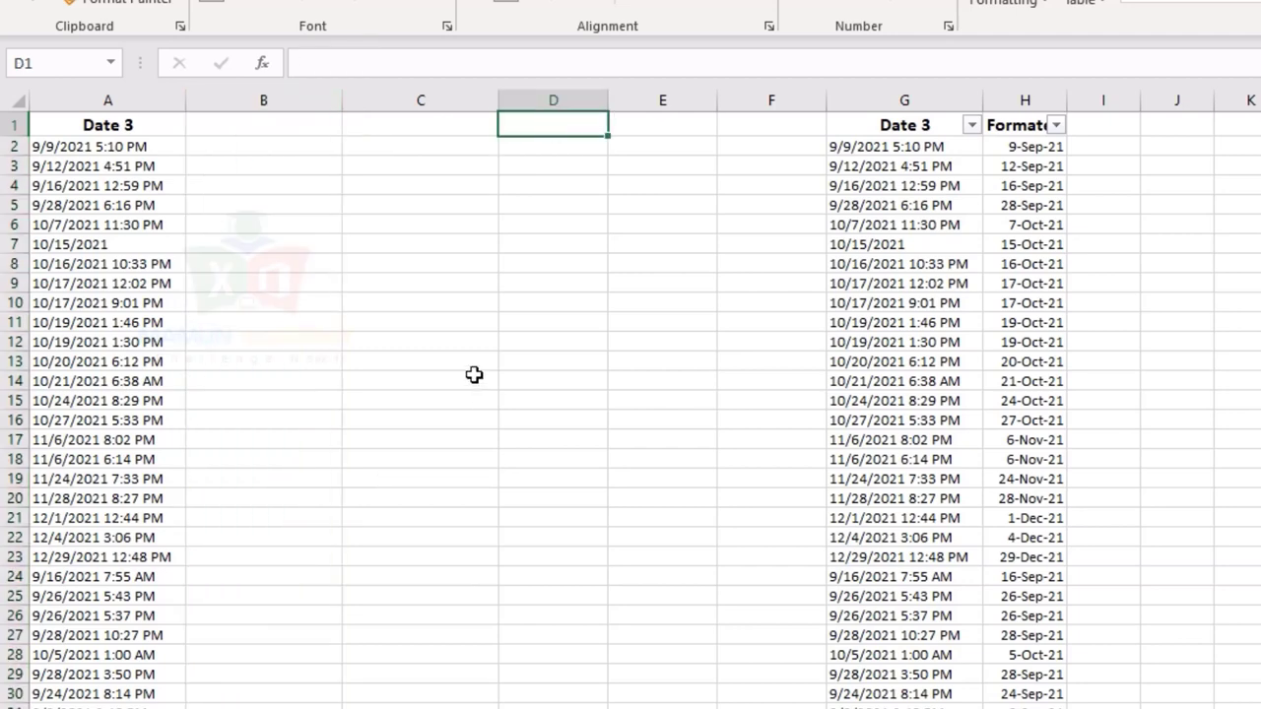
left_click(143, 95)
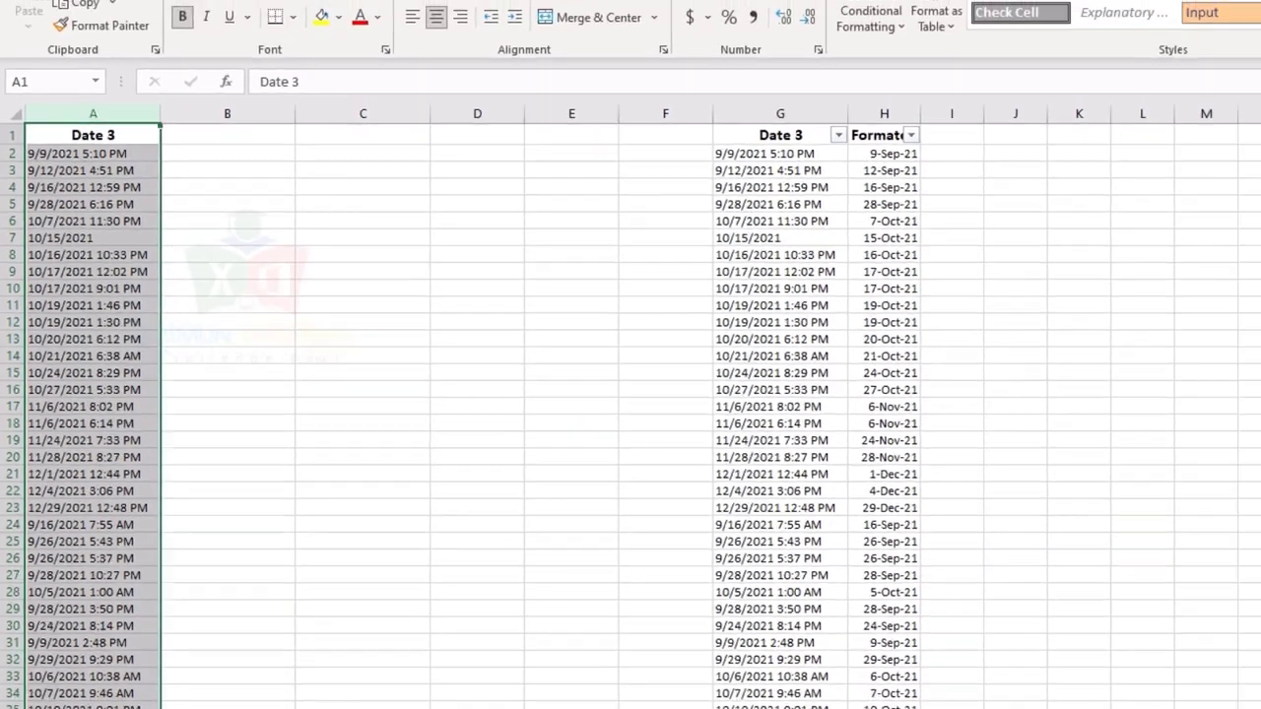
left_click(257, 32)
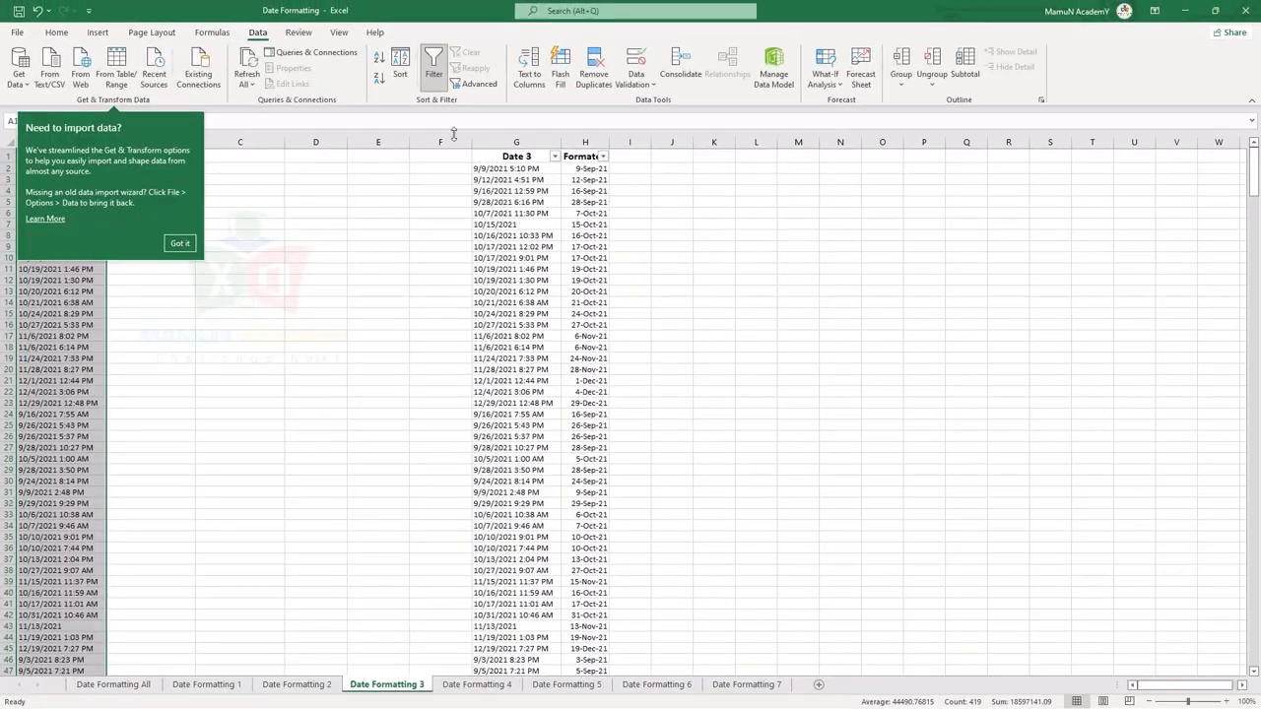
Step: Run Text to Columns on Date 3, delimited by '/' only, outputting to $B$1
left_click(529, 69)
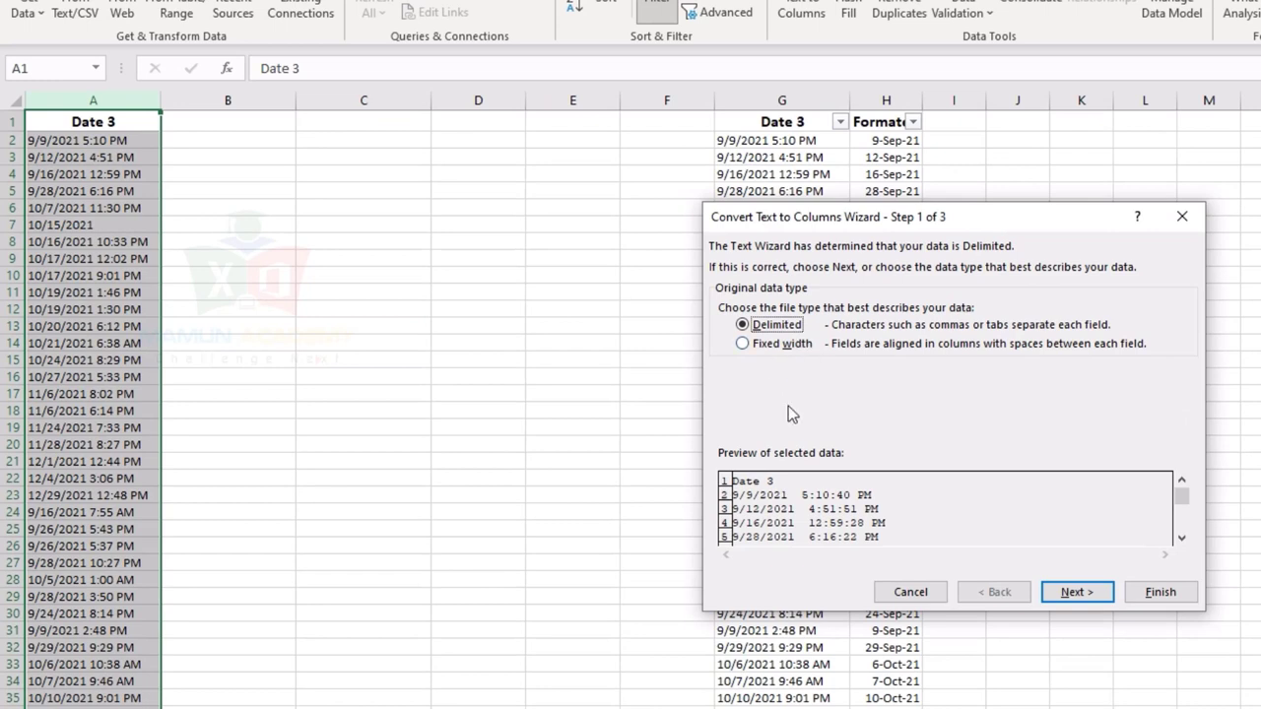
left_click(1076, 595)
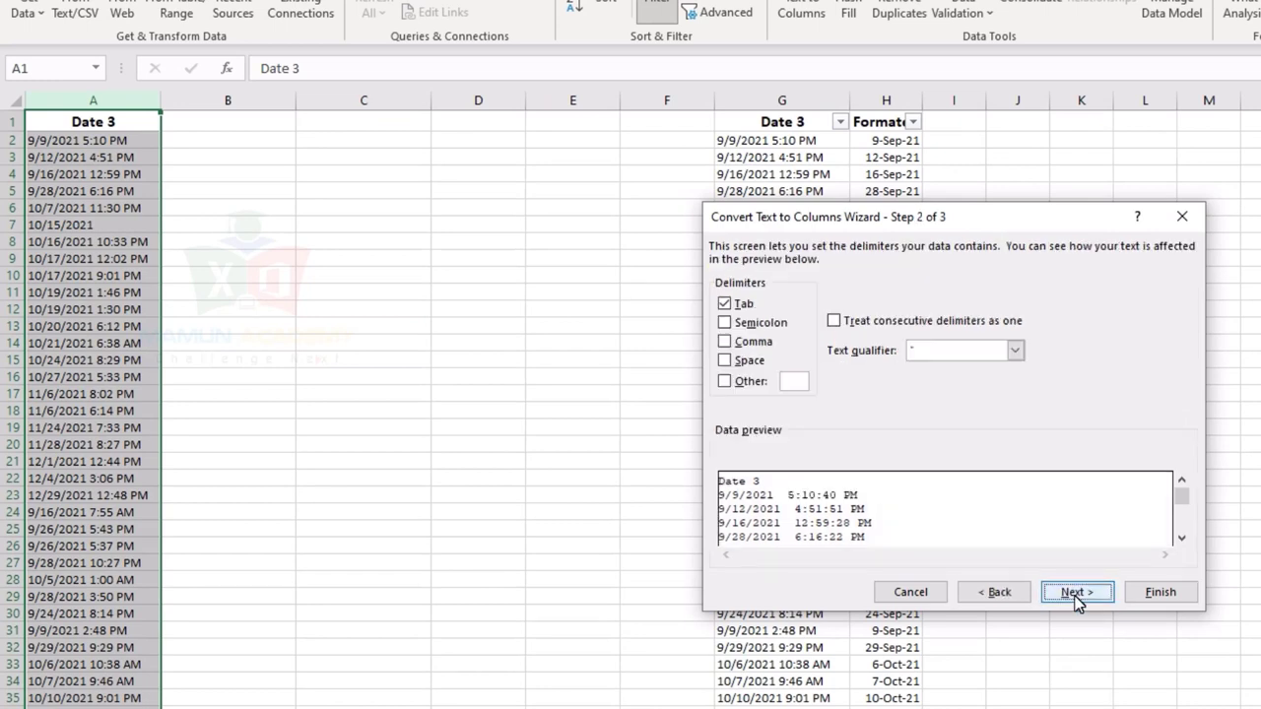
left_click(746, 306)
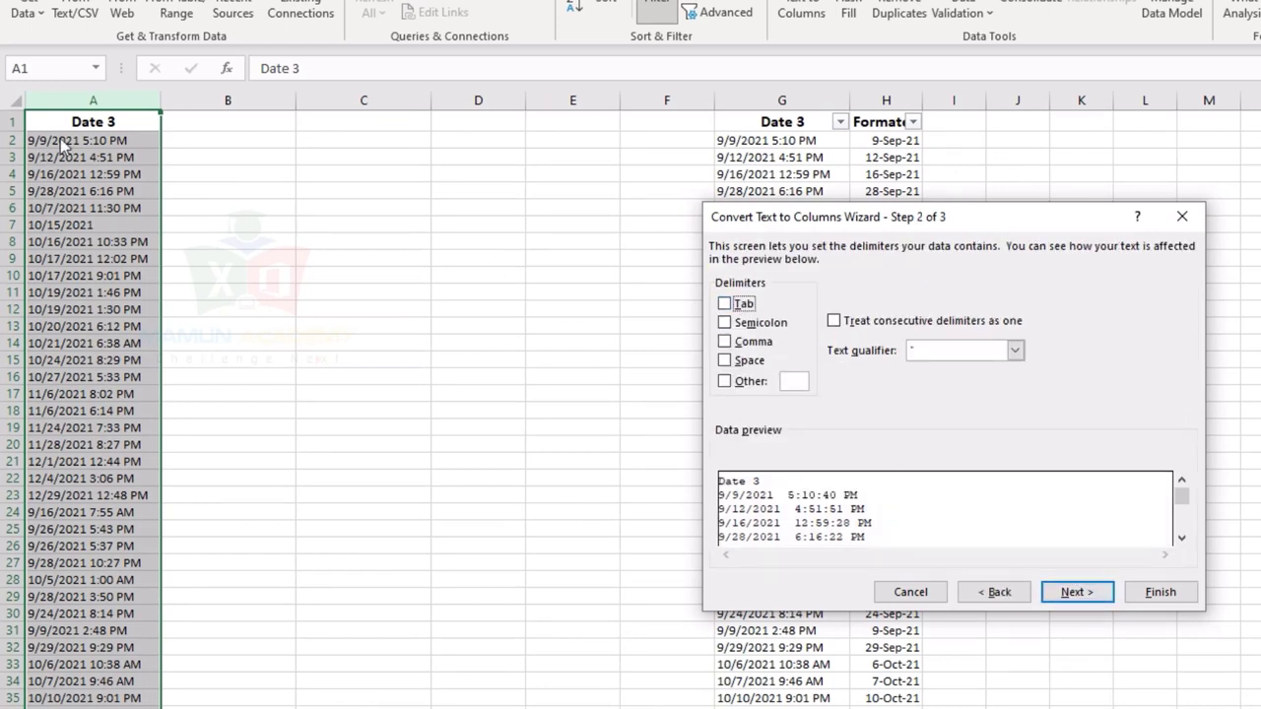
left_click(790, 383)
type("/")
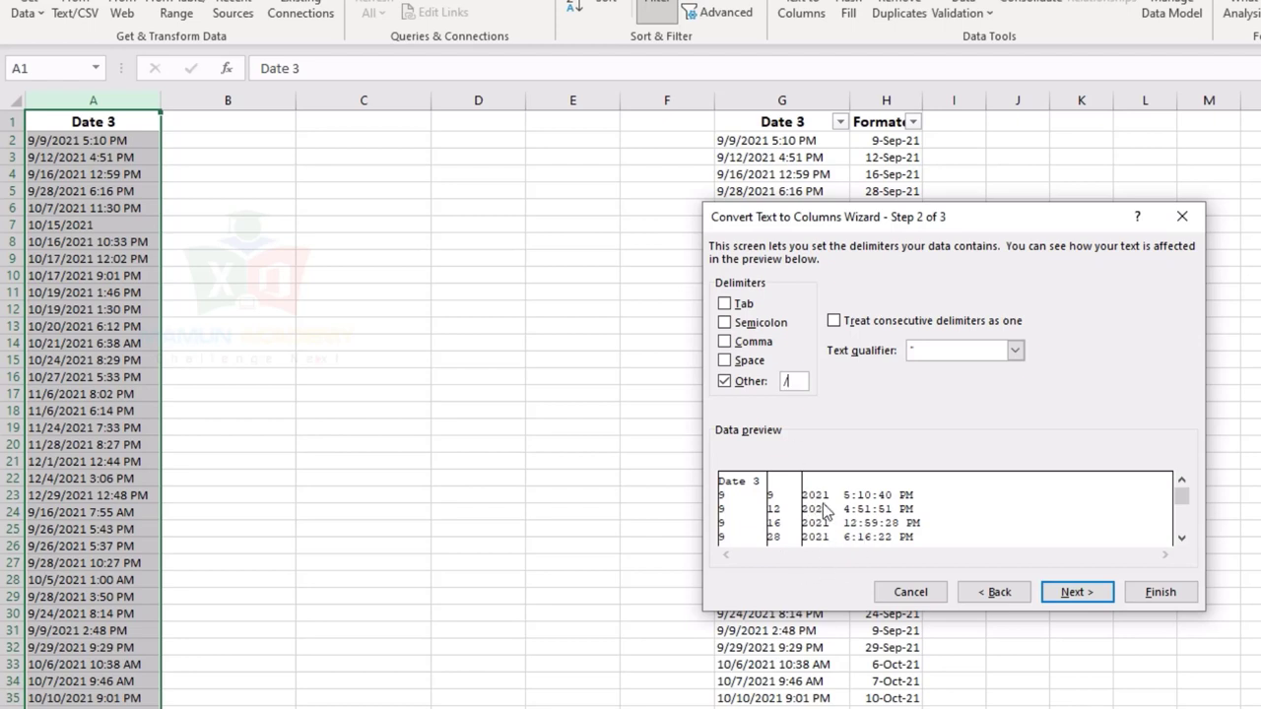
left_click(1073, 592)
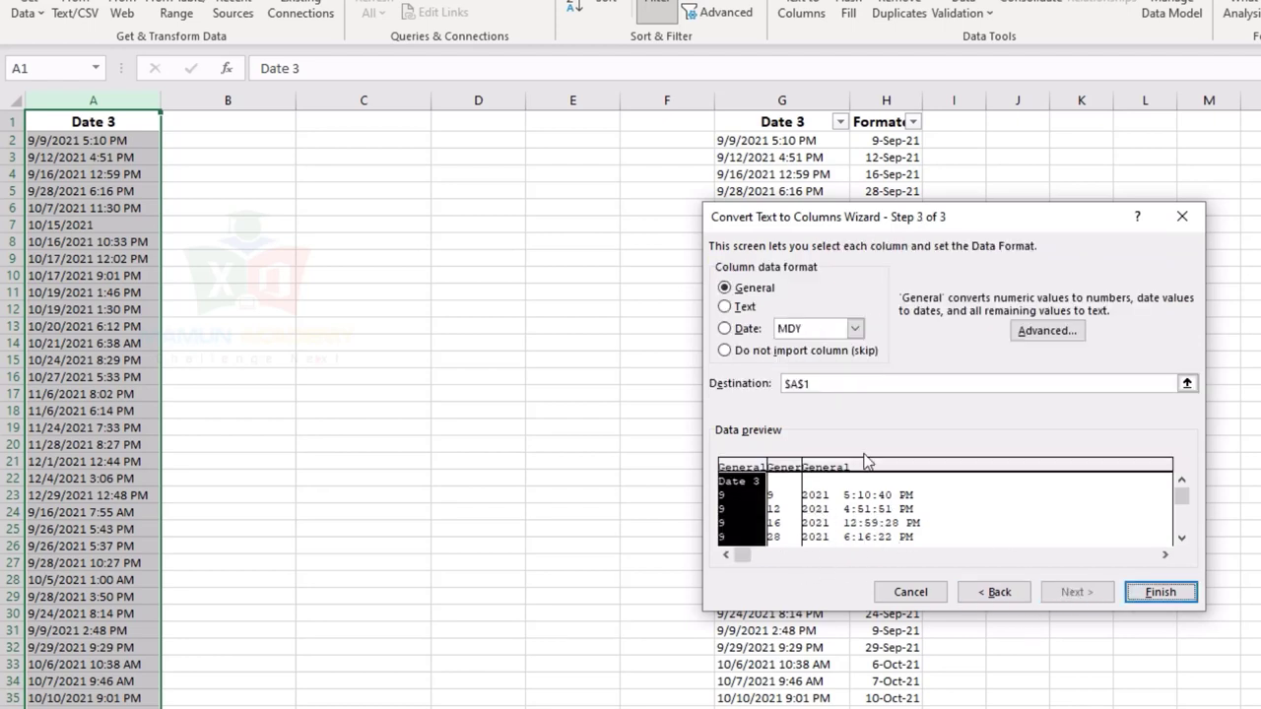
left_click(797, 384)
key("BackSpace")
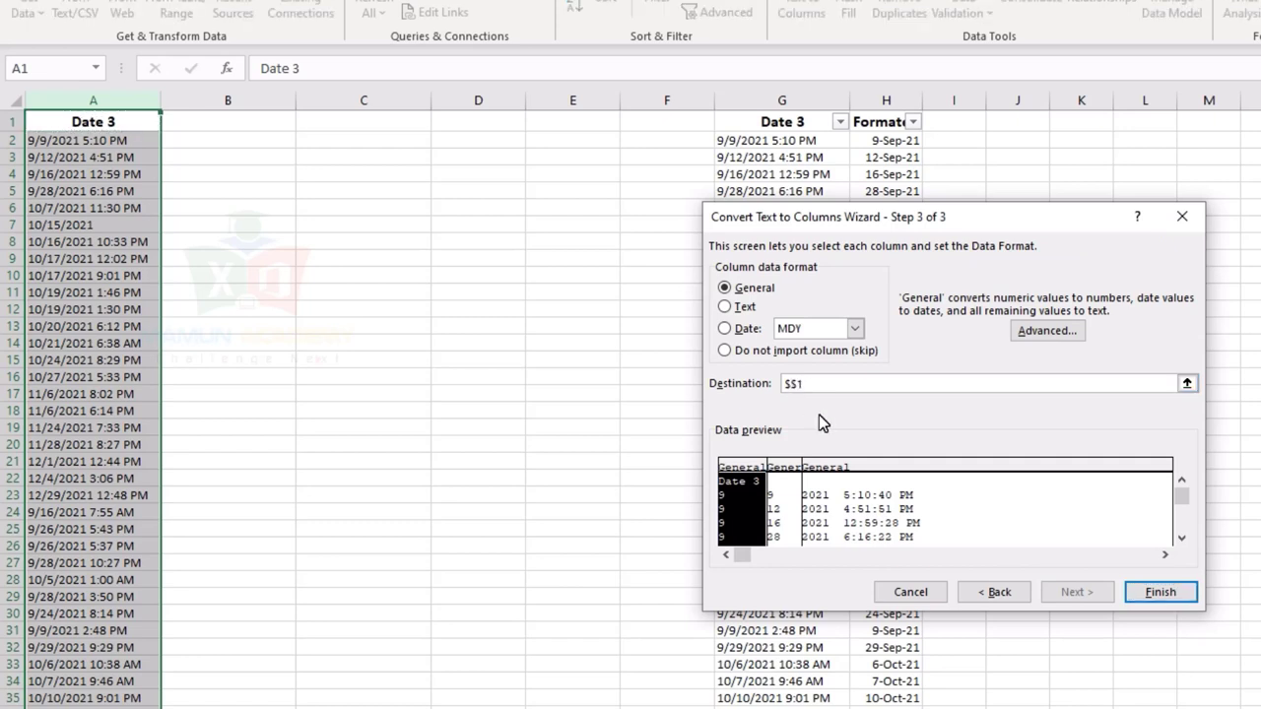
type("bB")
left_click(1161, 592)
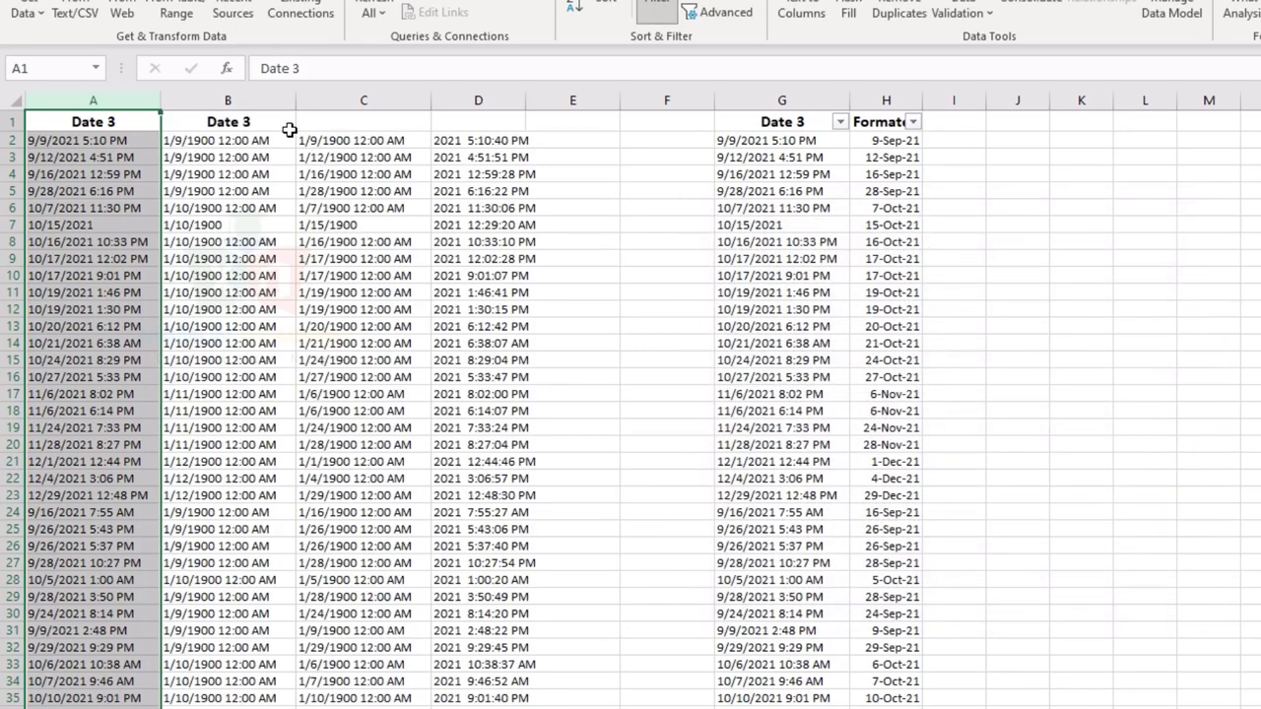
Step: Apply the General number format to columns B through D
left_click_drag(276, 101, 483, 109)
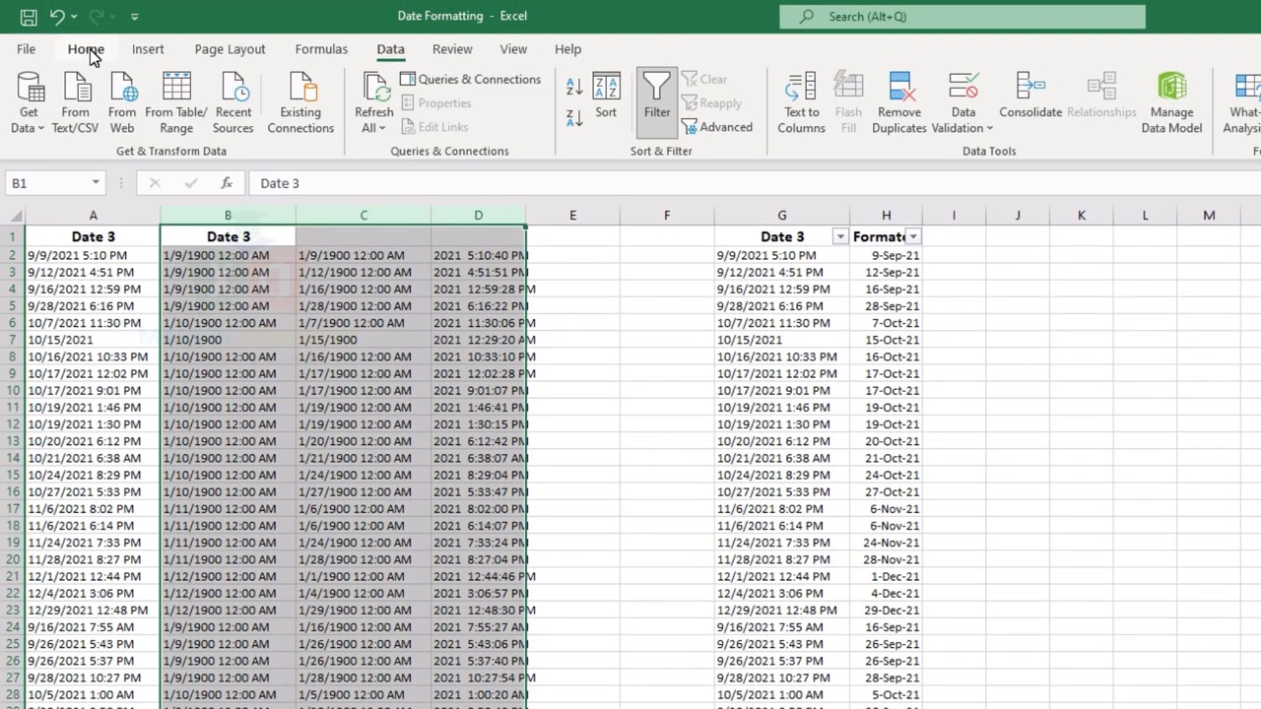
left_click(86, 49)
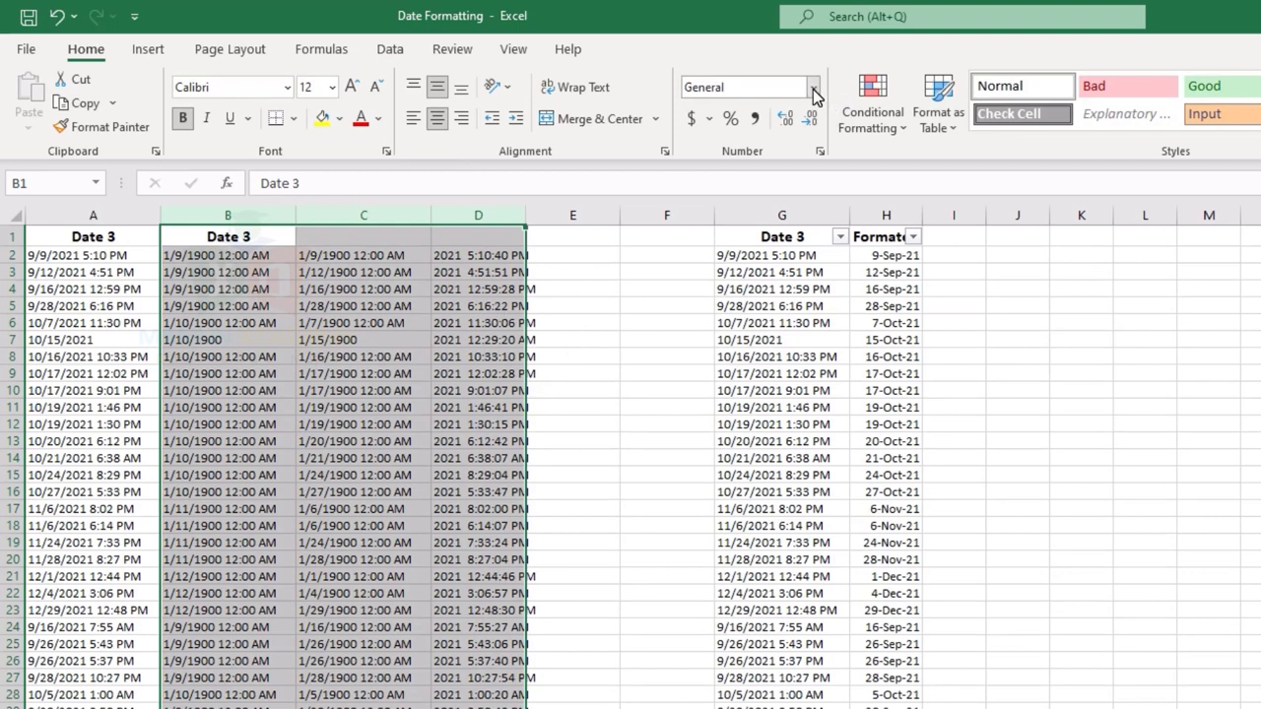
left_click(812, 88)
left_click(781, 114)
Step: Check the converted month and day values in B2, C2, B4 and C3
left_click(394, 306)
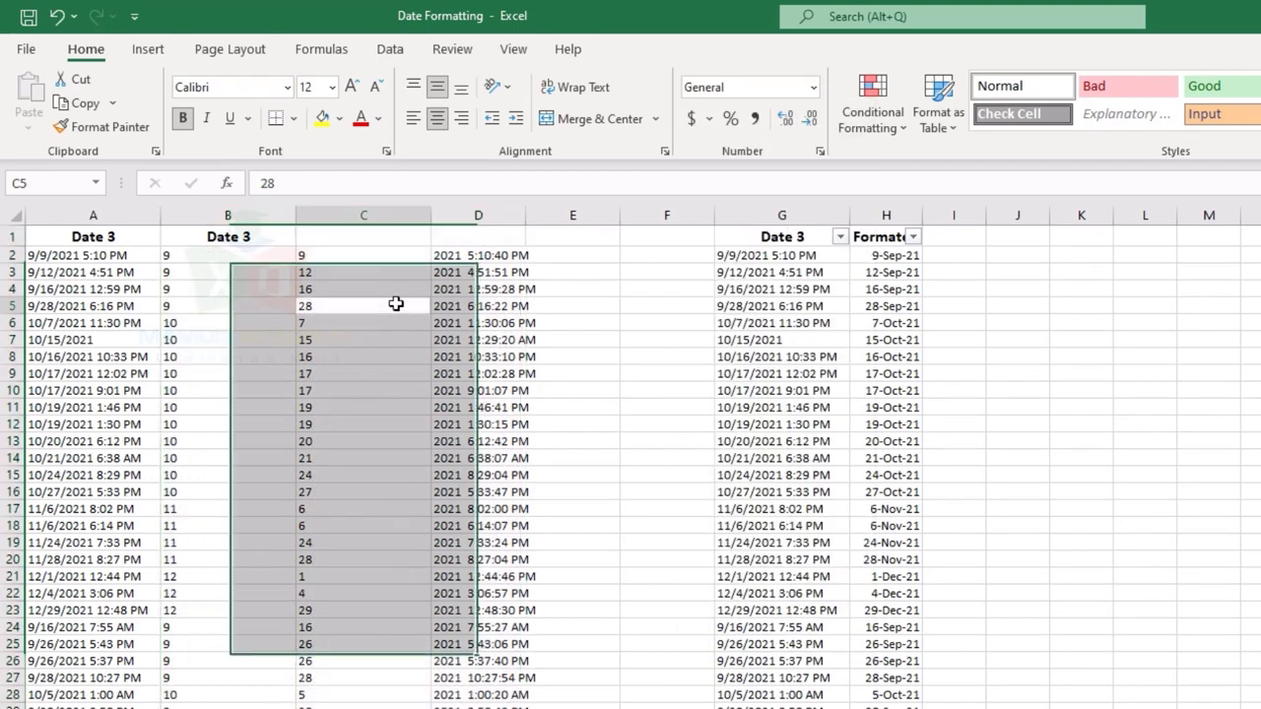
left_click(199, 258)
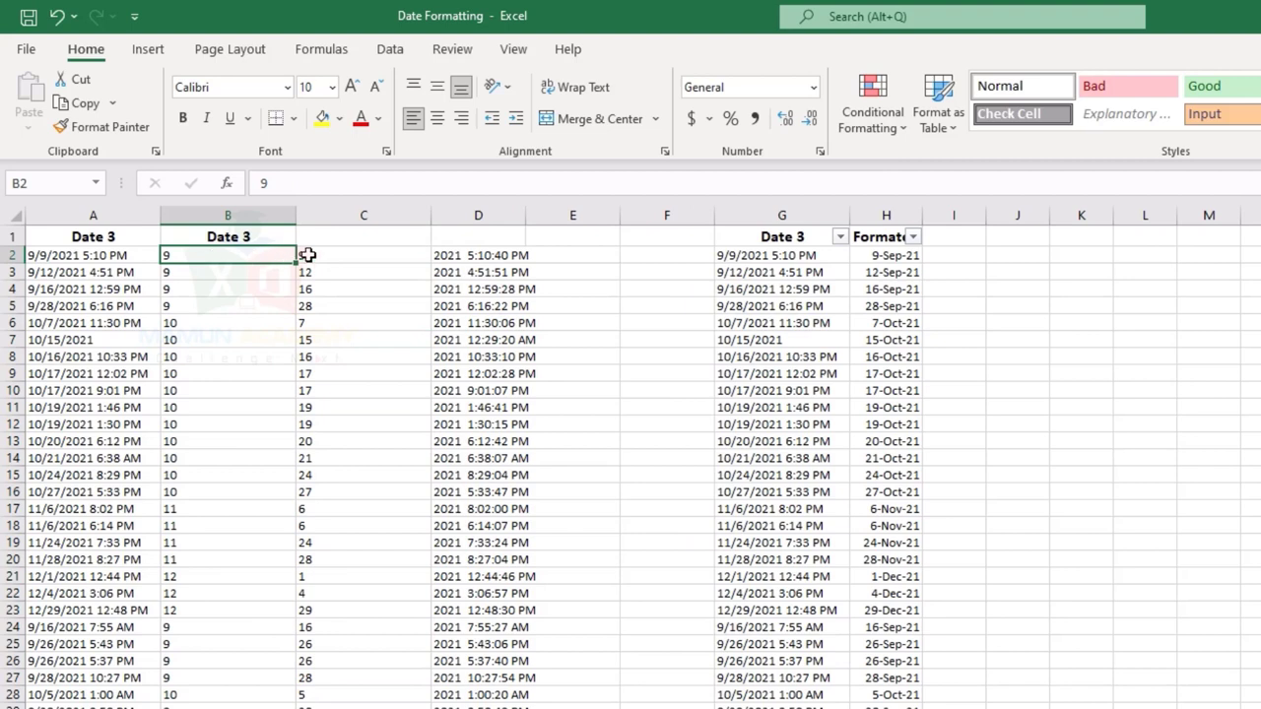
left_click(304, 255)
left_click(185, 287)
left_click(305, 273)
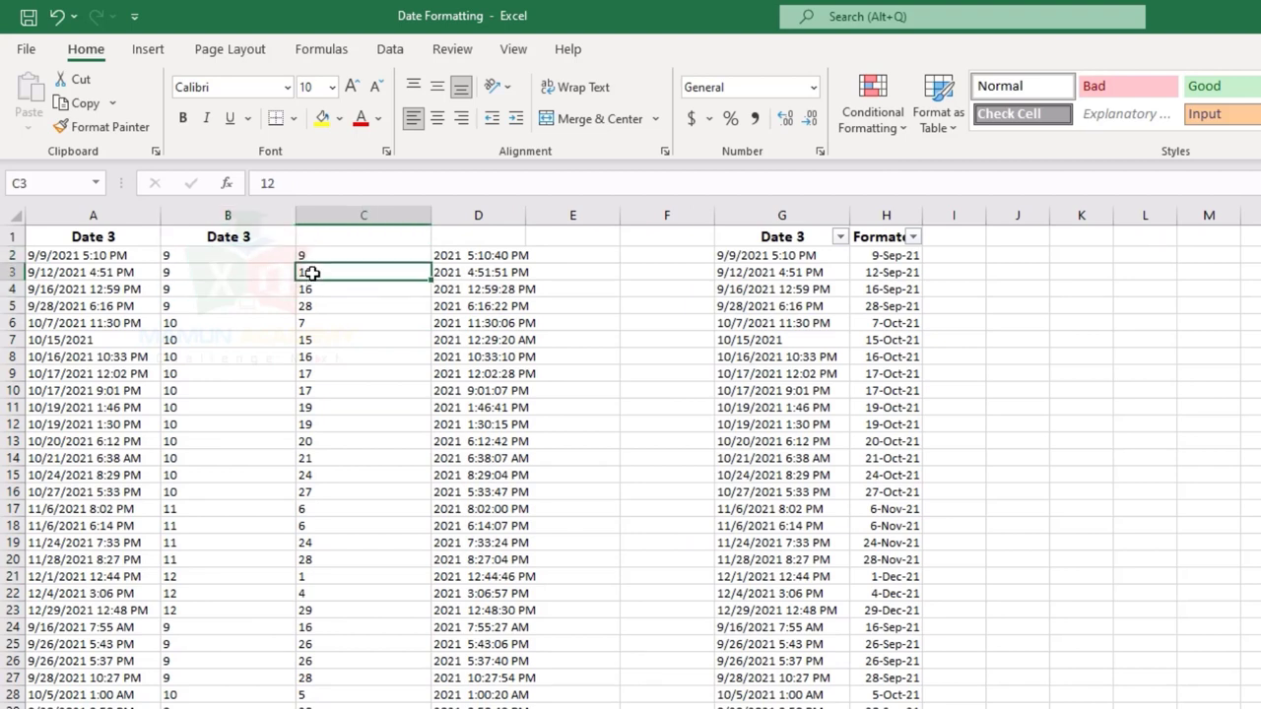
left_click(305, 308)
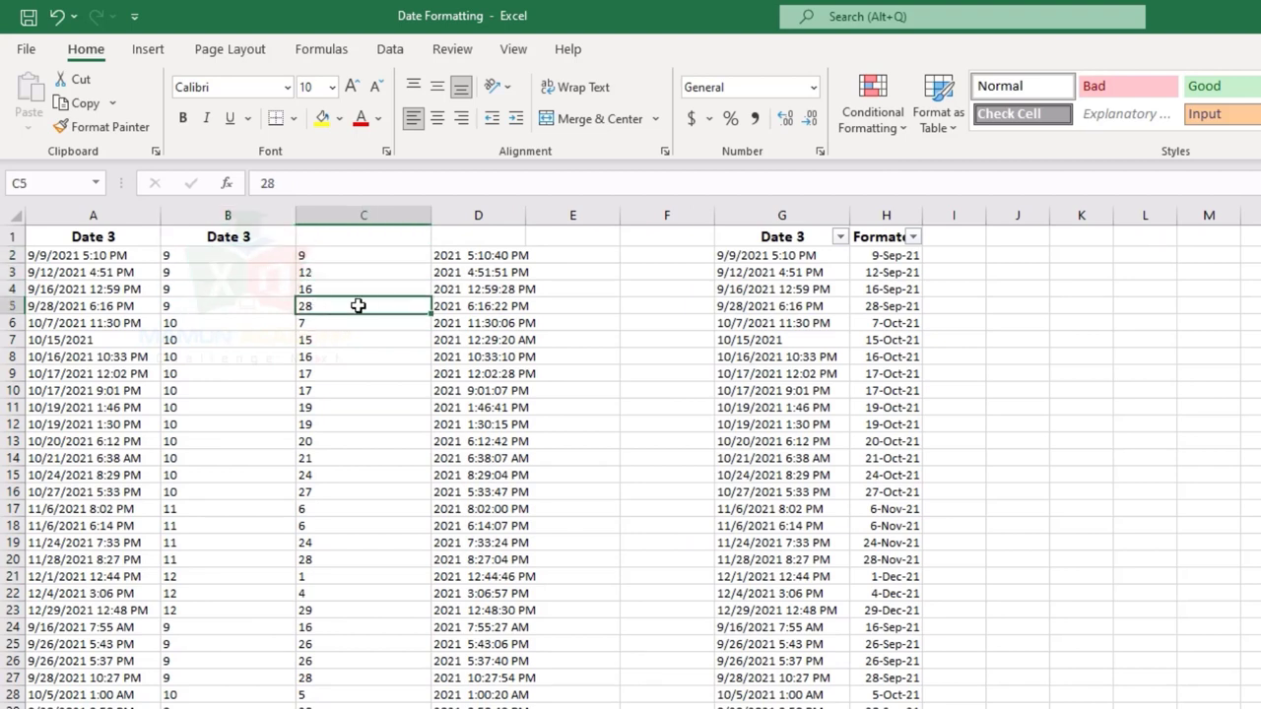
Step: Widen column D and enter =LEFT(D2,4) in E2 to pull out the year 2021
left_click(459, 269)
double_click(525, 208)
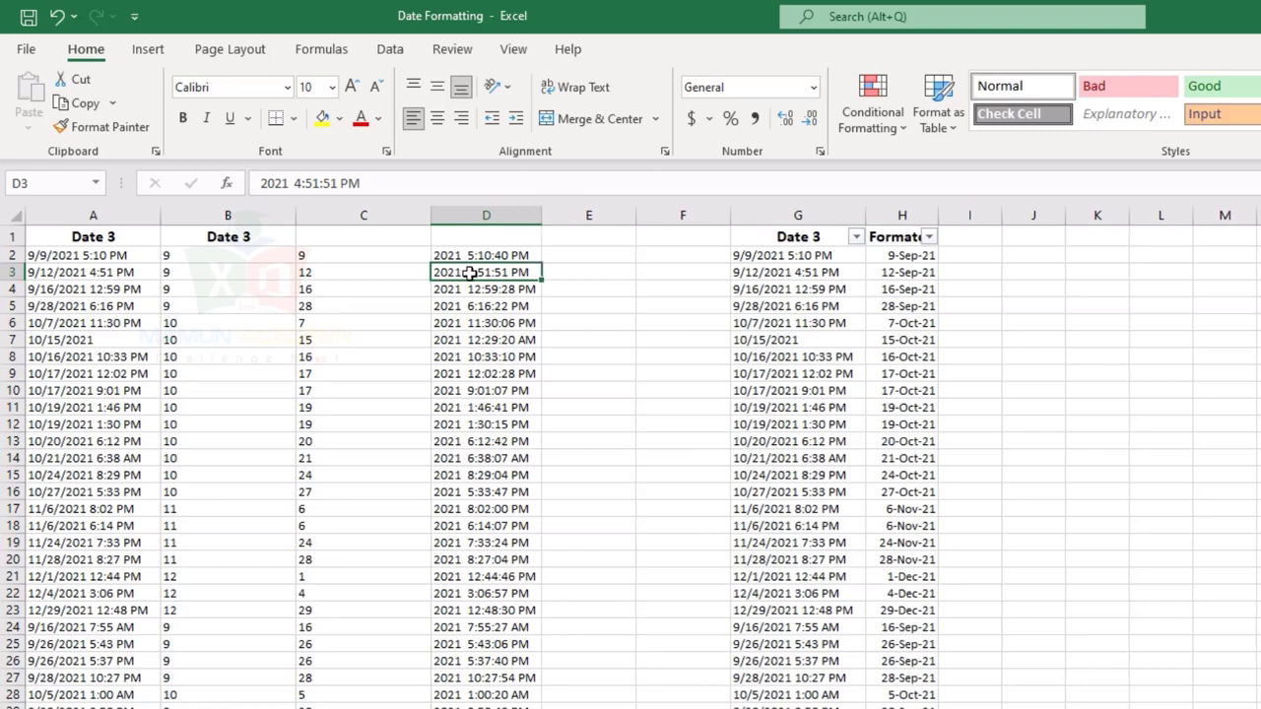
left_click(566, 255)
type("=")
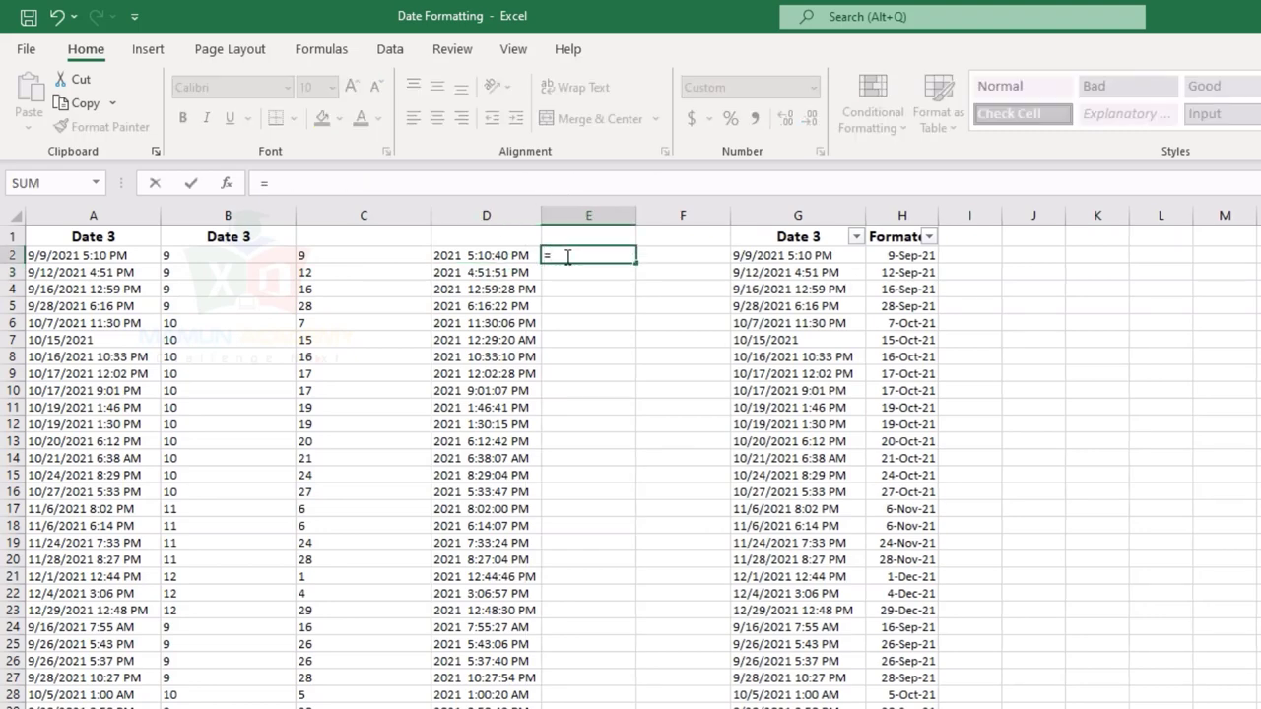
type("le")
key("Tab")
key("Left")
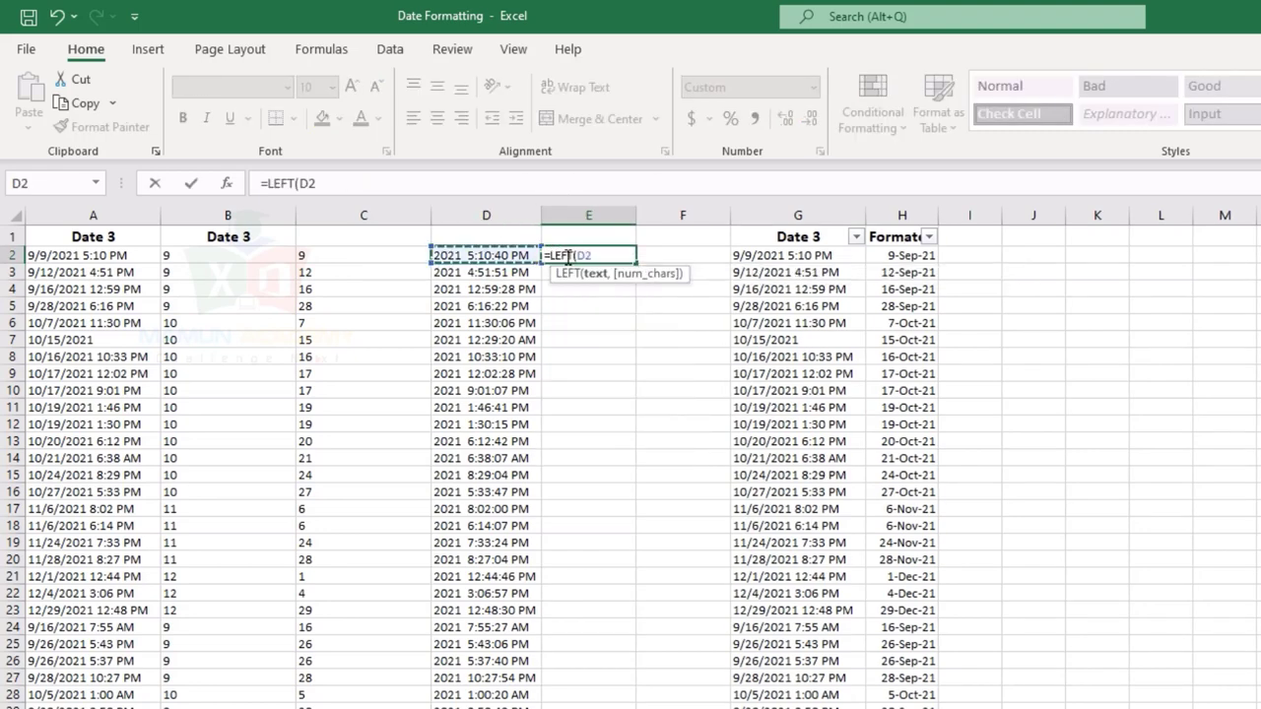
type(",4")
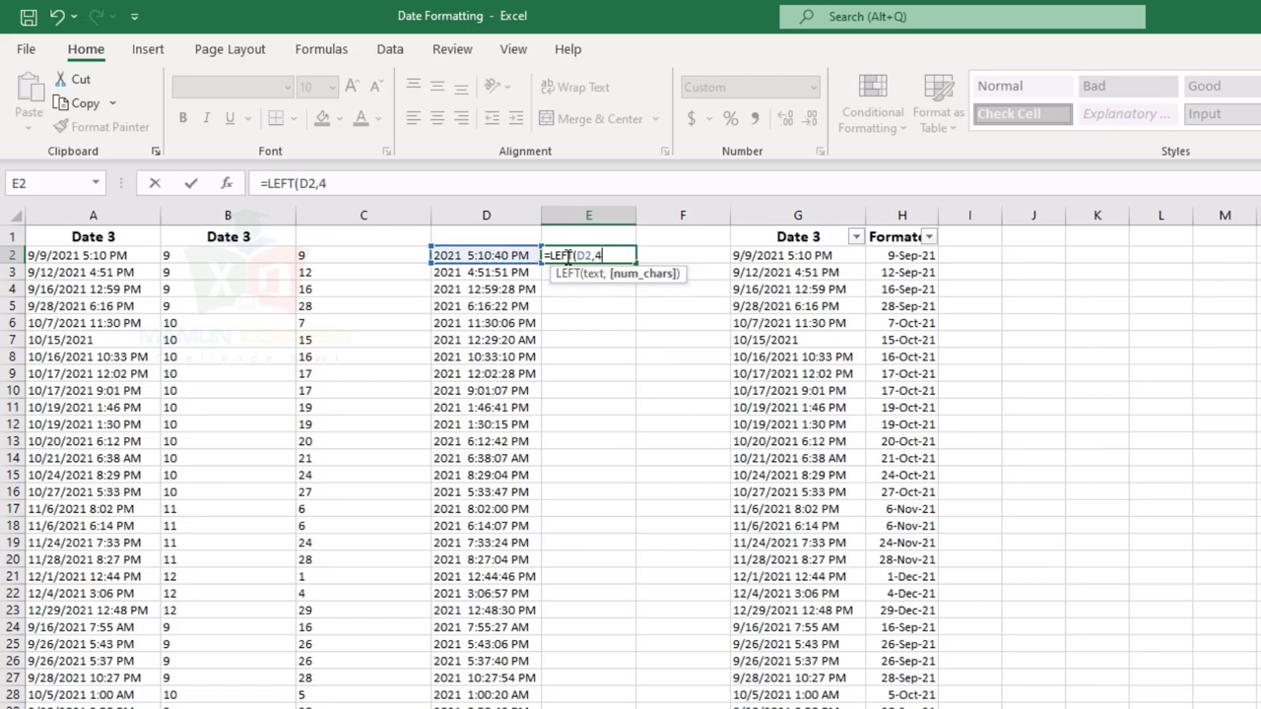
key("Return")
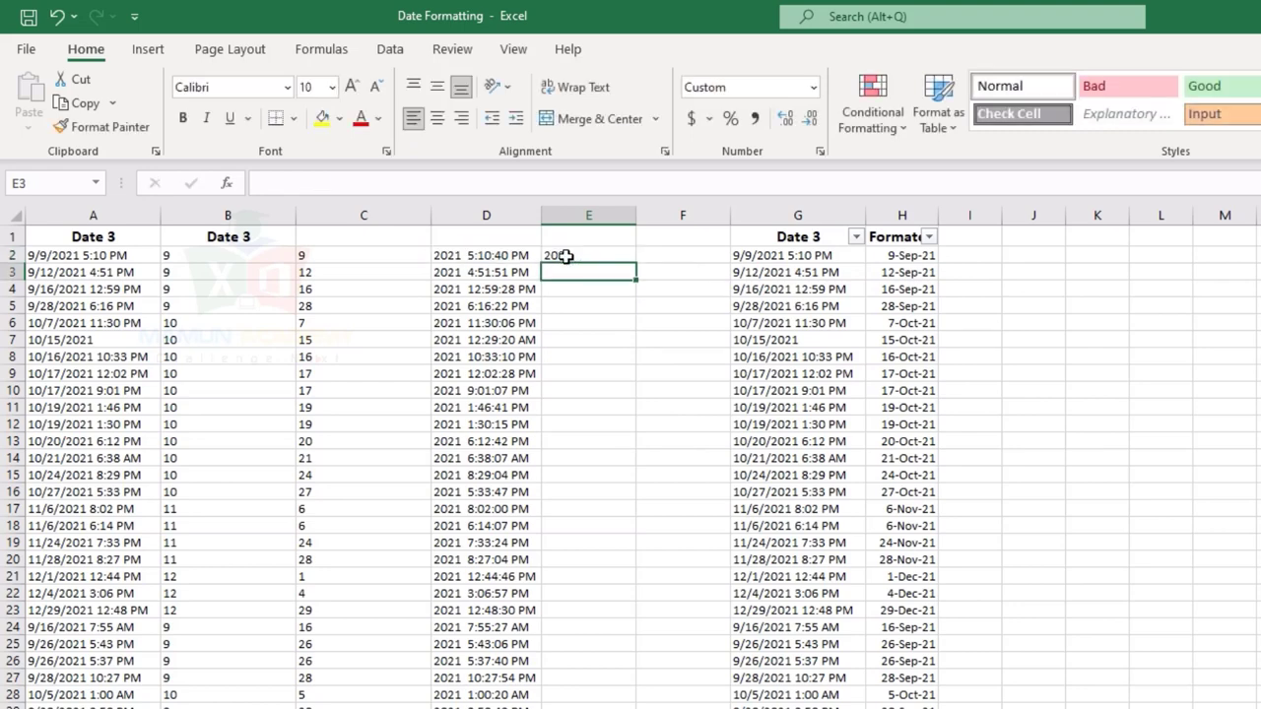
Step: Fill the LEFT formula down column E from E2 to E419
key("Up")
key("Left")
key("ctrl+Down")
key("Right")
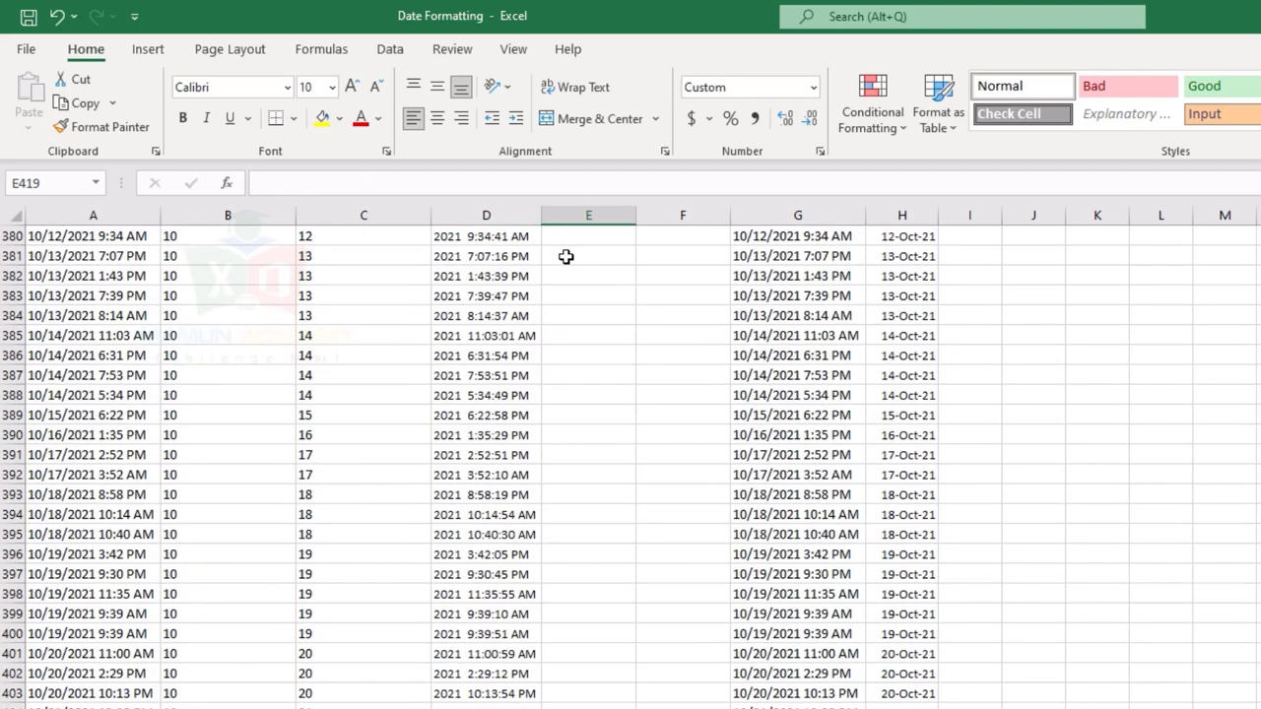
key("ctrl+shift+Up")
key("ctrl+d")
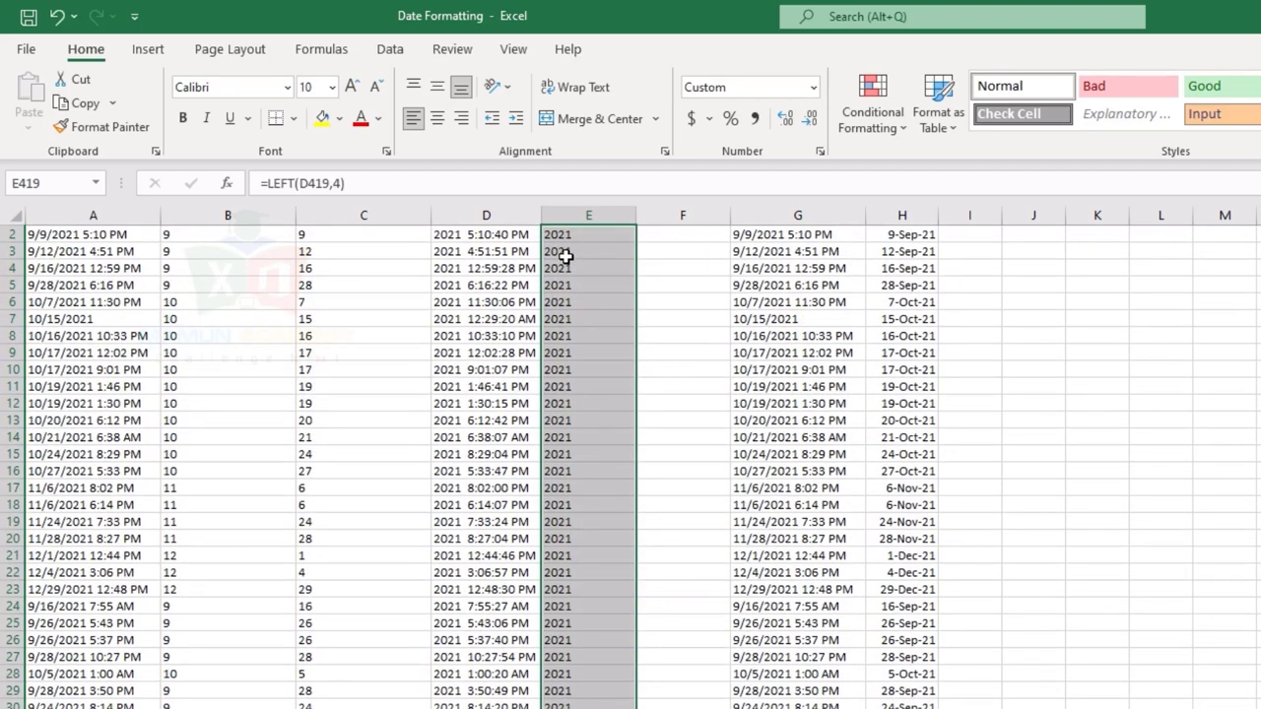
key("ctrl+Up")
key("Right")
scroll(565, 256, "up", 1)
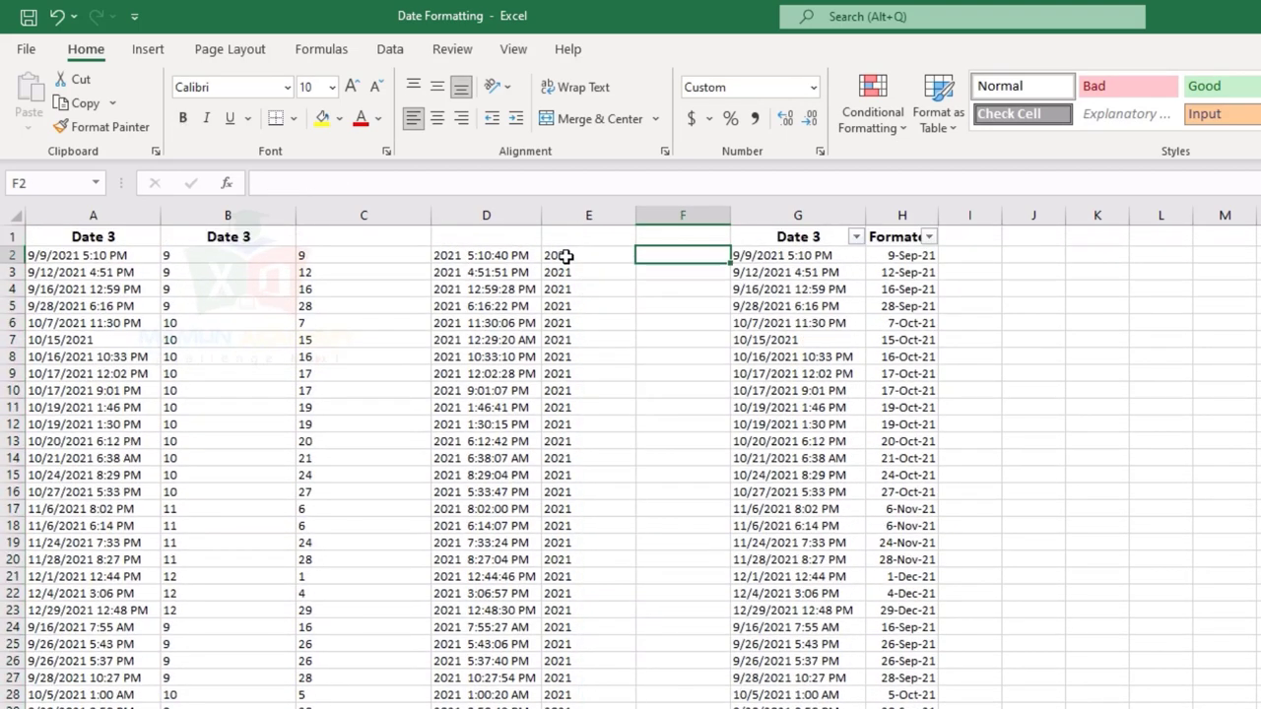
Step: Insert a blank column at F and title it asd
left_click(644, 214)
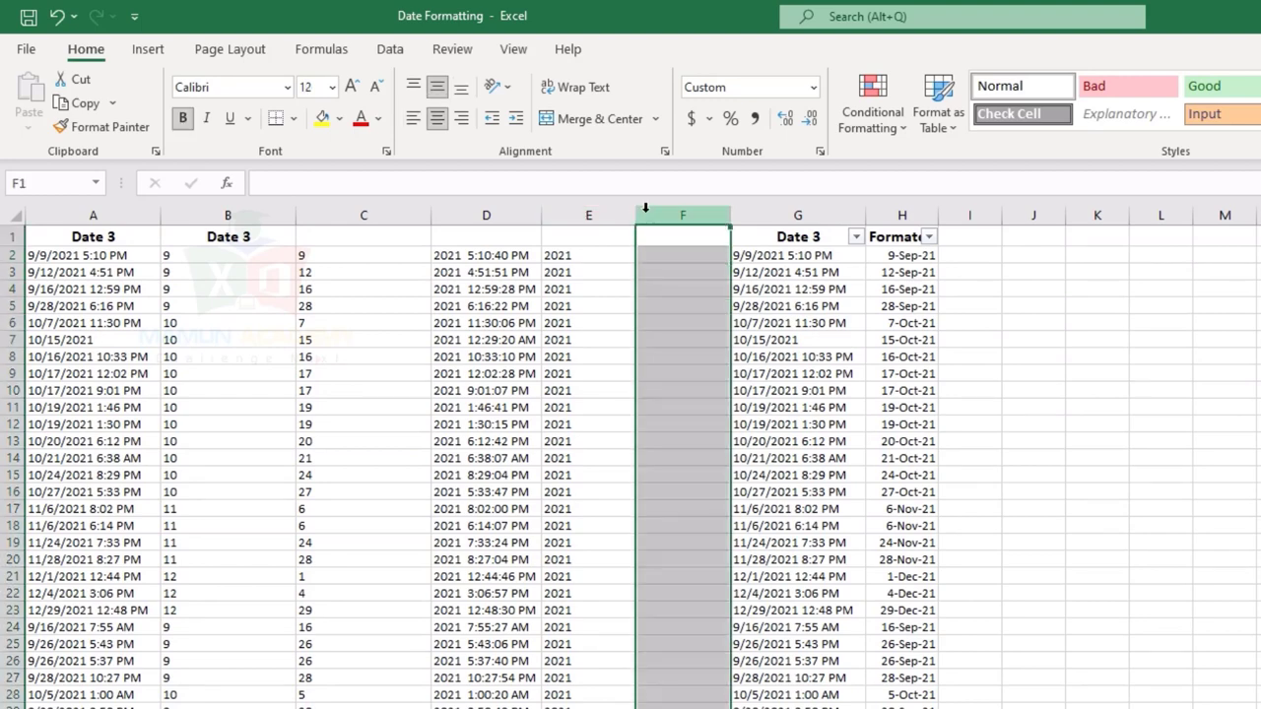
key("ctrl+shift+plus")
key("Up")
type("asd")
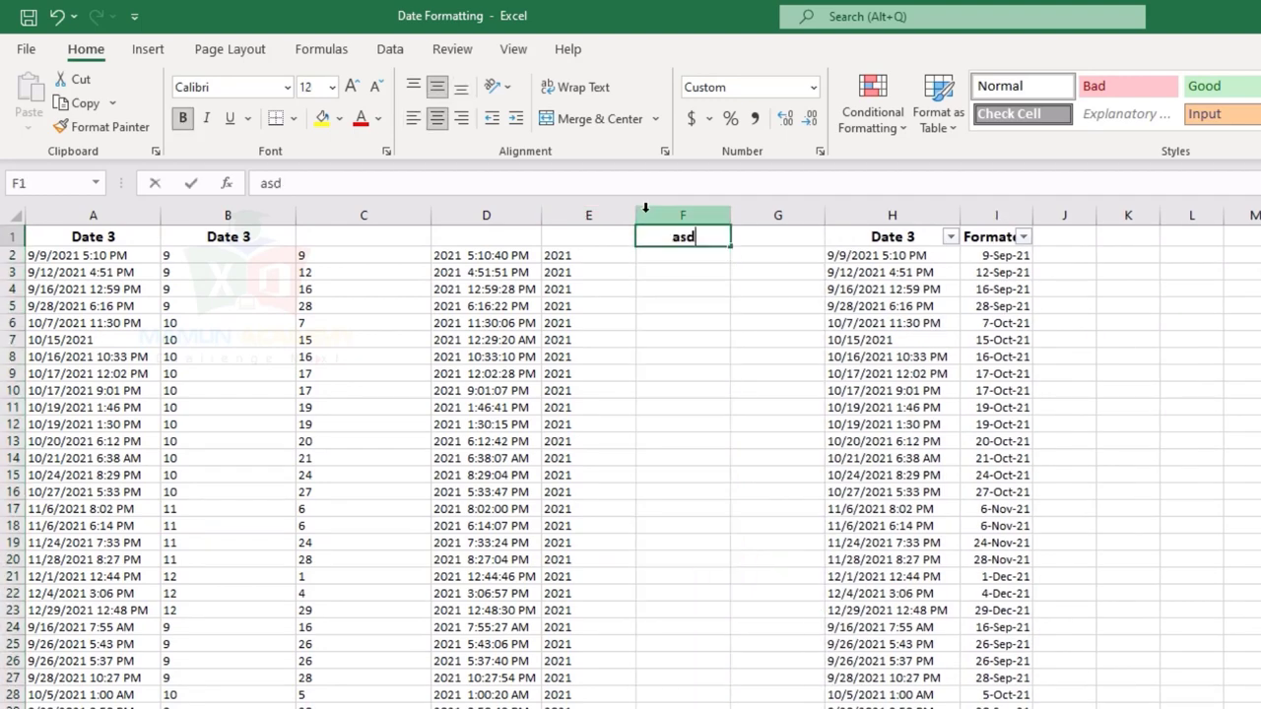
key("Return")
Step: Enter =DATE(E2,B2,C2) in F2 to build a real date
type("=dat")
key("Tab")
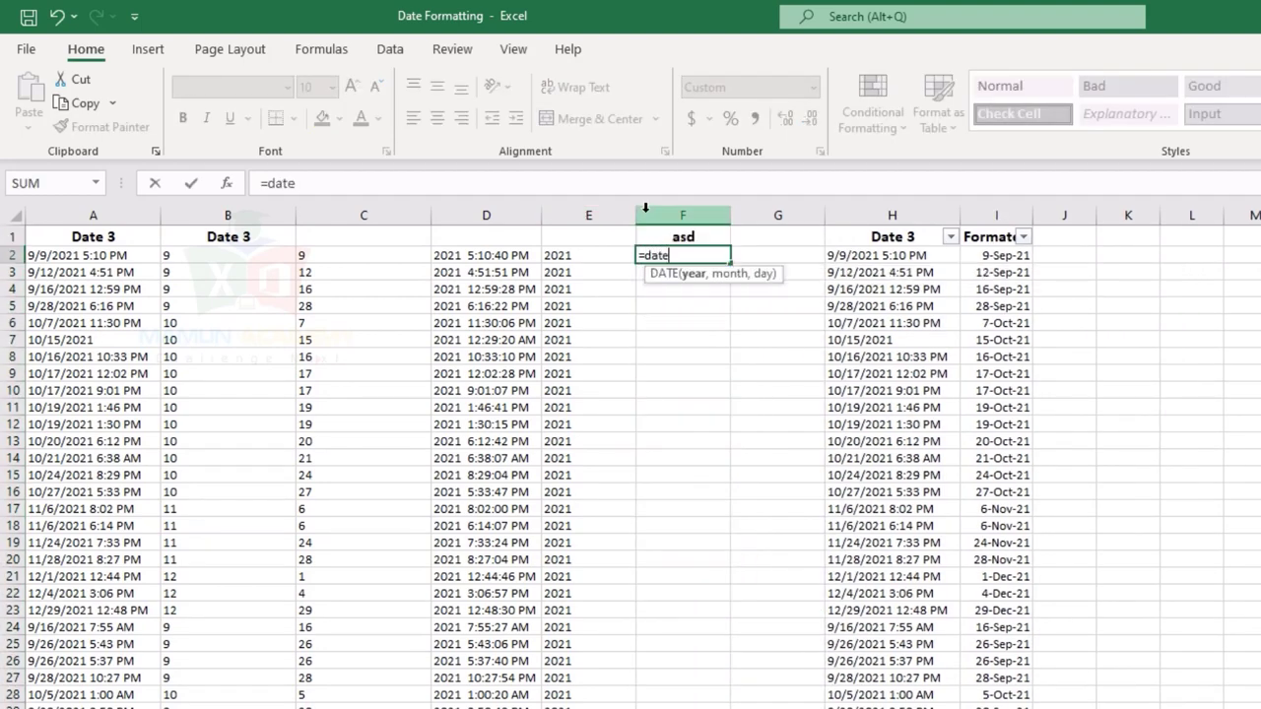
key("Left")
type(",")
key("Left")
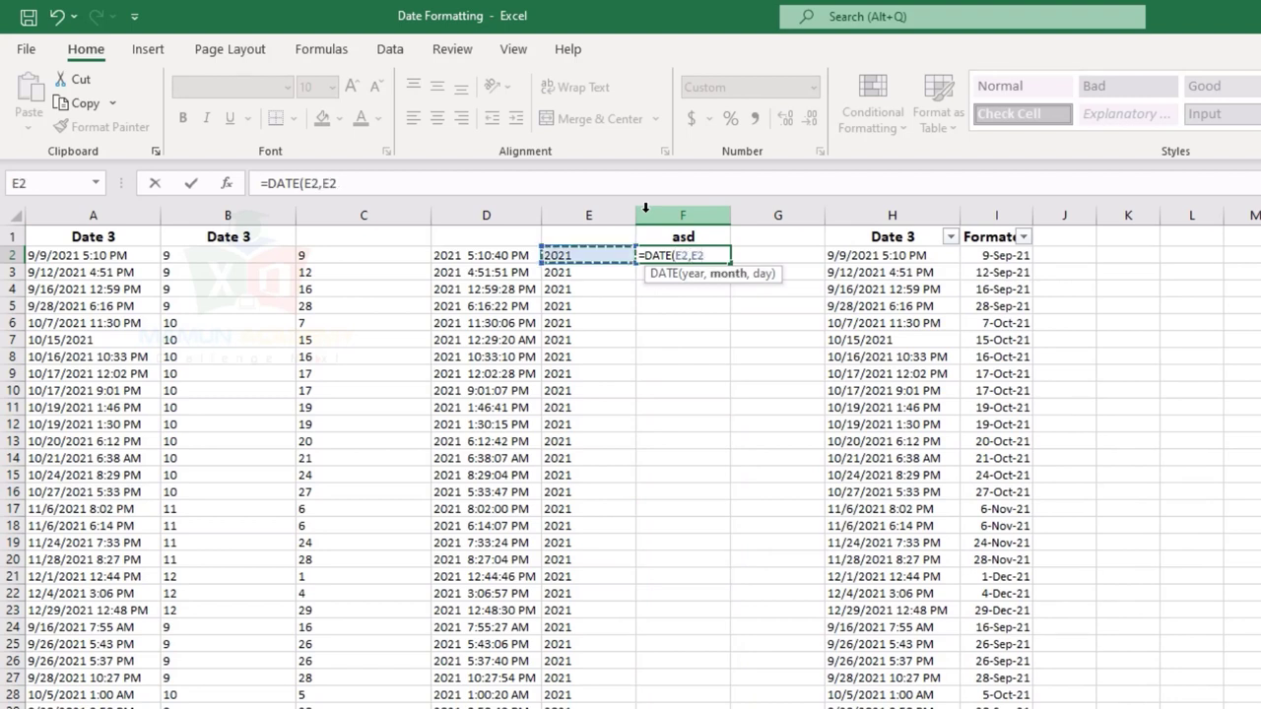
key("Left")
key("Left")
key("Left")
type(",")
key("Left")
key("Left")
key("Left")
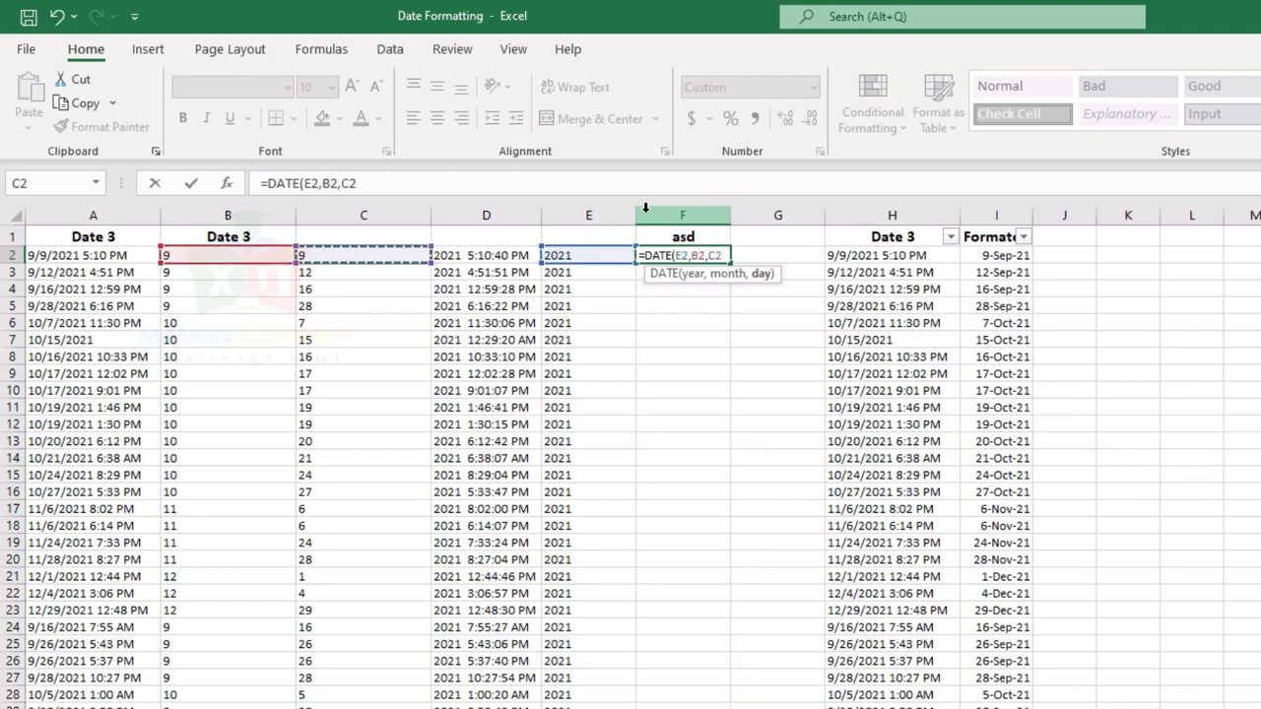
key("ctrl+Return")
Step: Fill the DATE formula down to F419 and paste the column back as values
key("ctrl+Down")
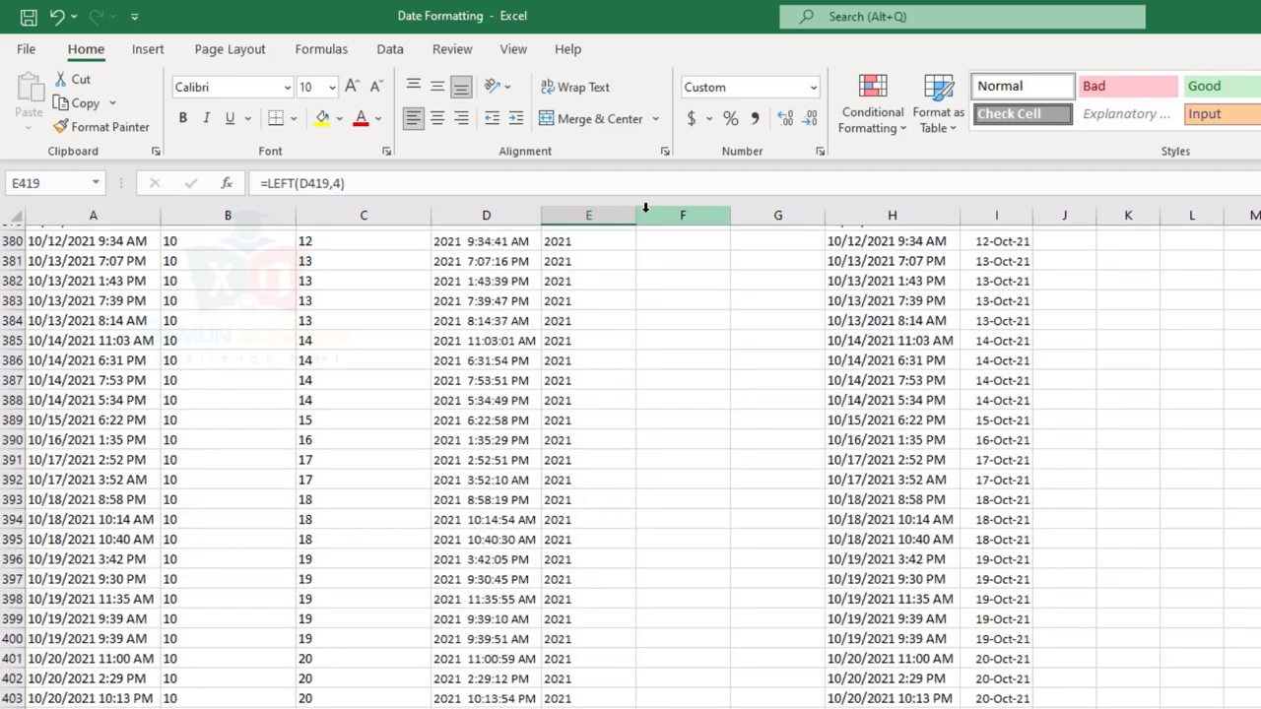
key("Right")
key("ctrl+shift+Up")
key("ctrl+d")
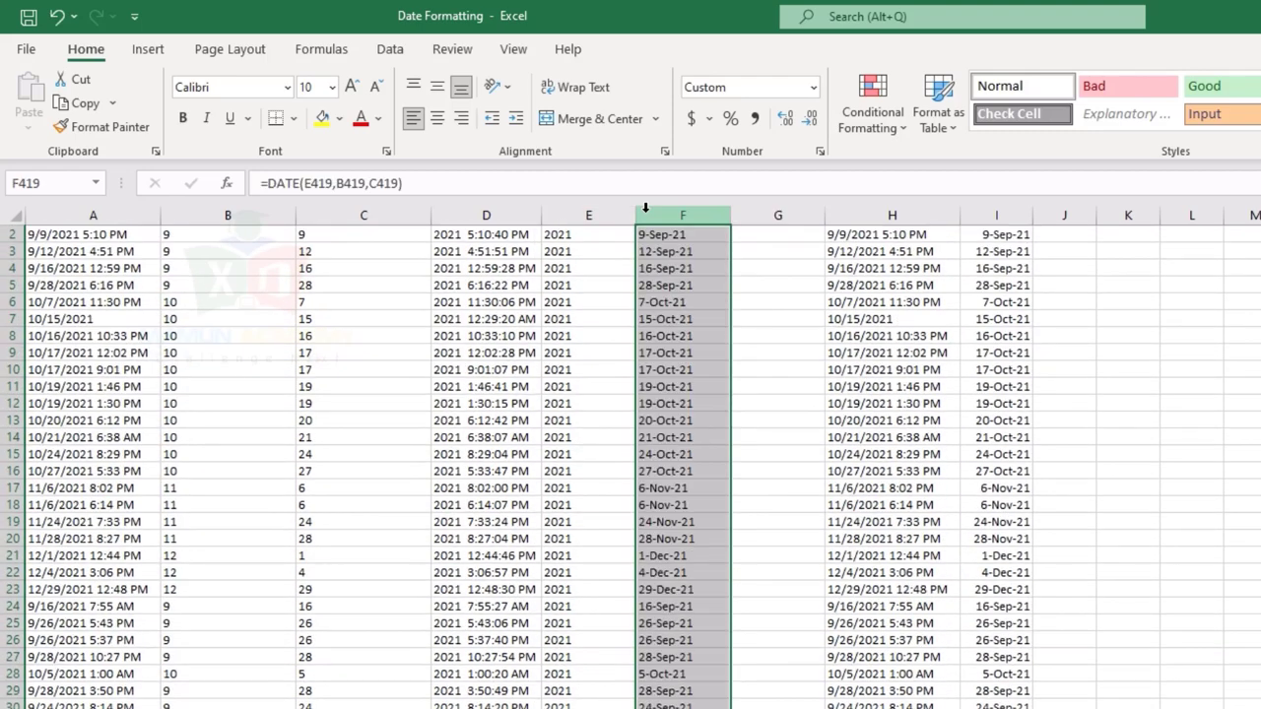
key("ctrl+c")
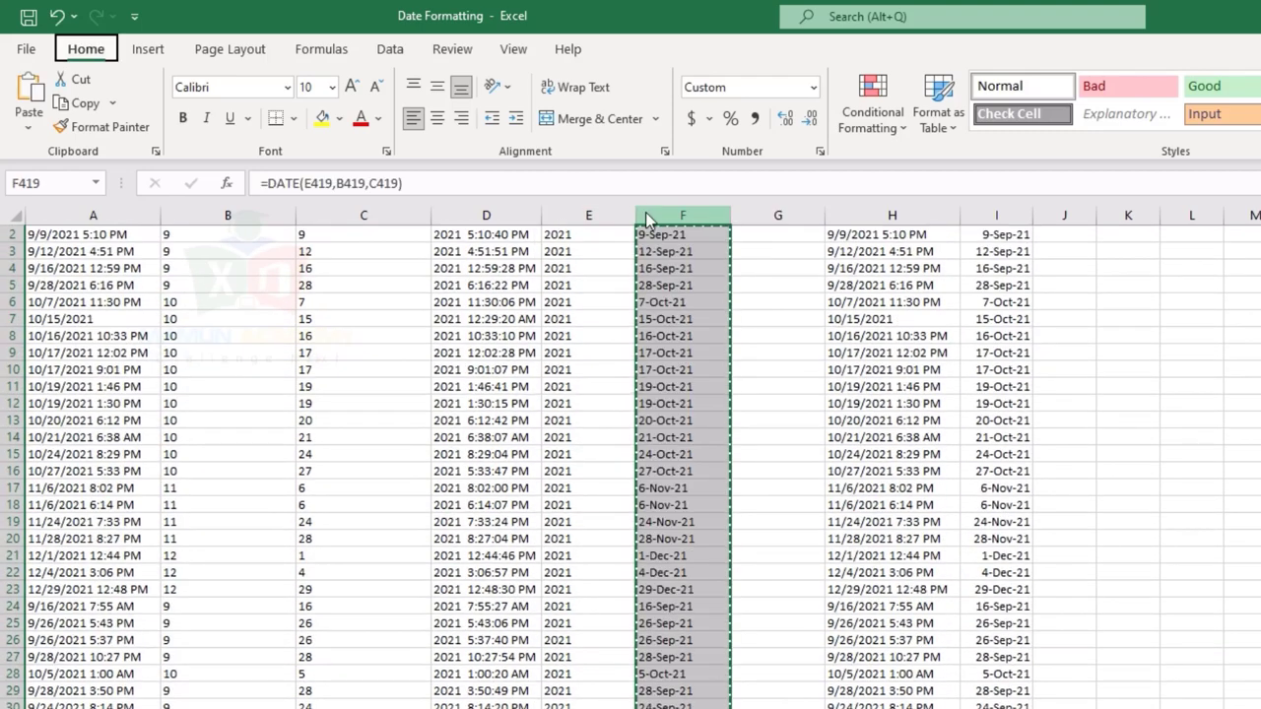
key("ctrl+v")
key("ctrl")
key("v")
key("Escape")
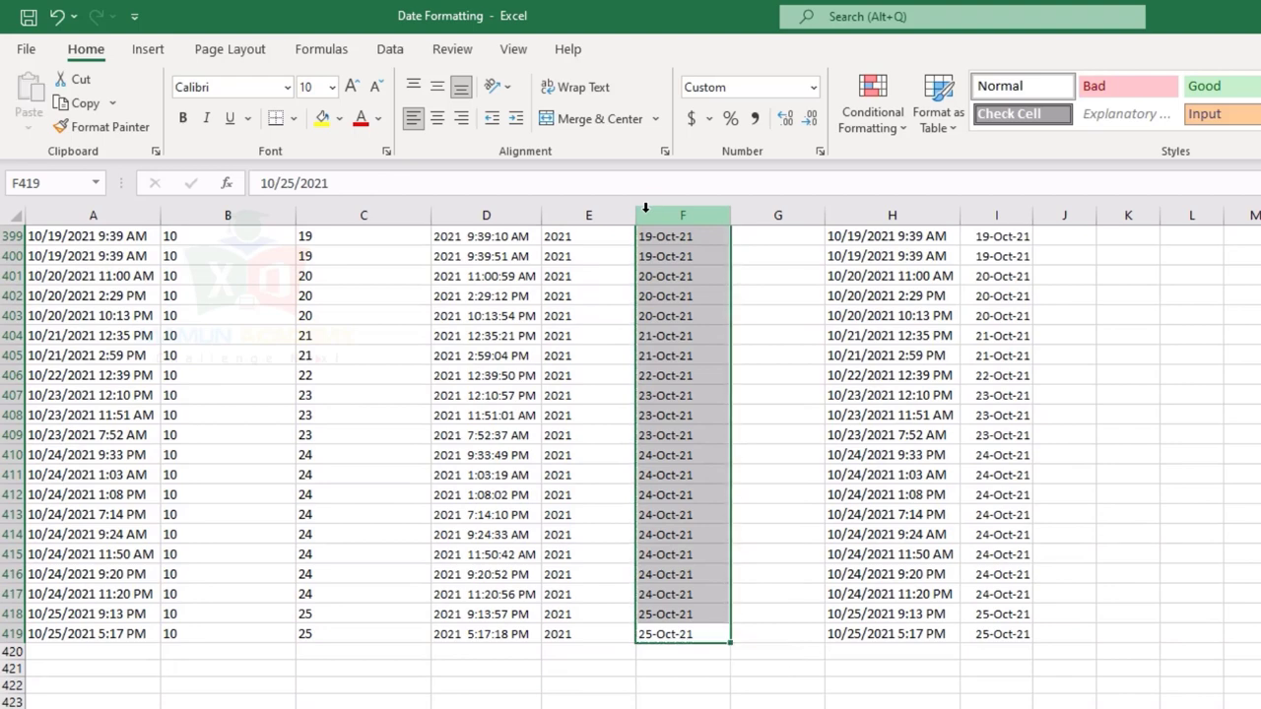
Step: Reapply filters to header row 1 with Ctrl+Shift+L
key("ctrl+Up")
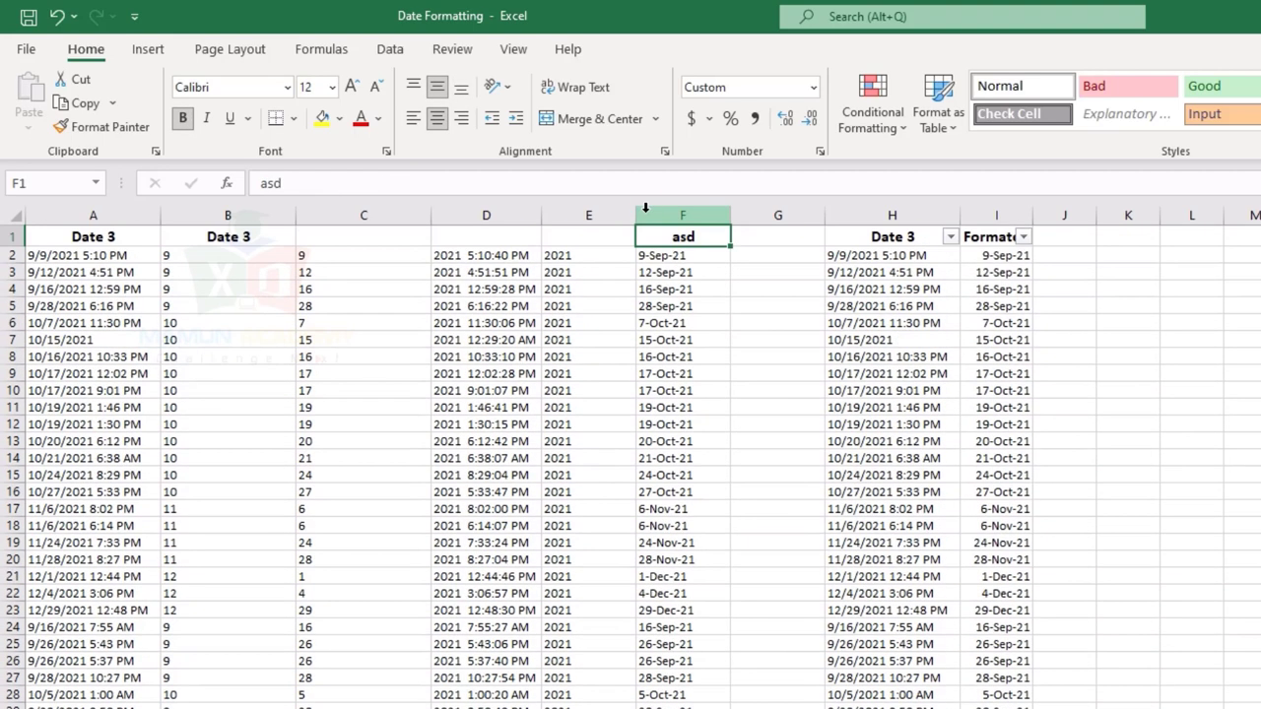
key("shift+space")
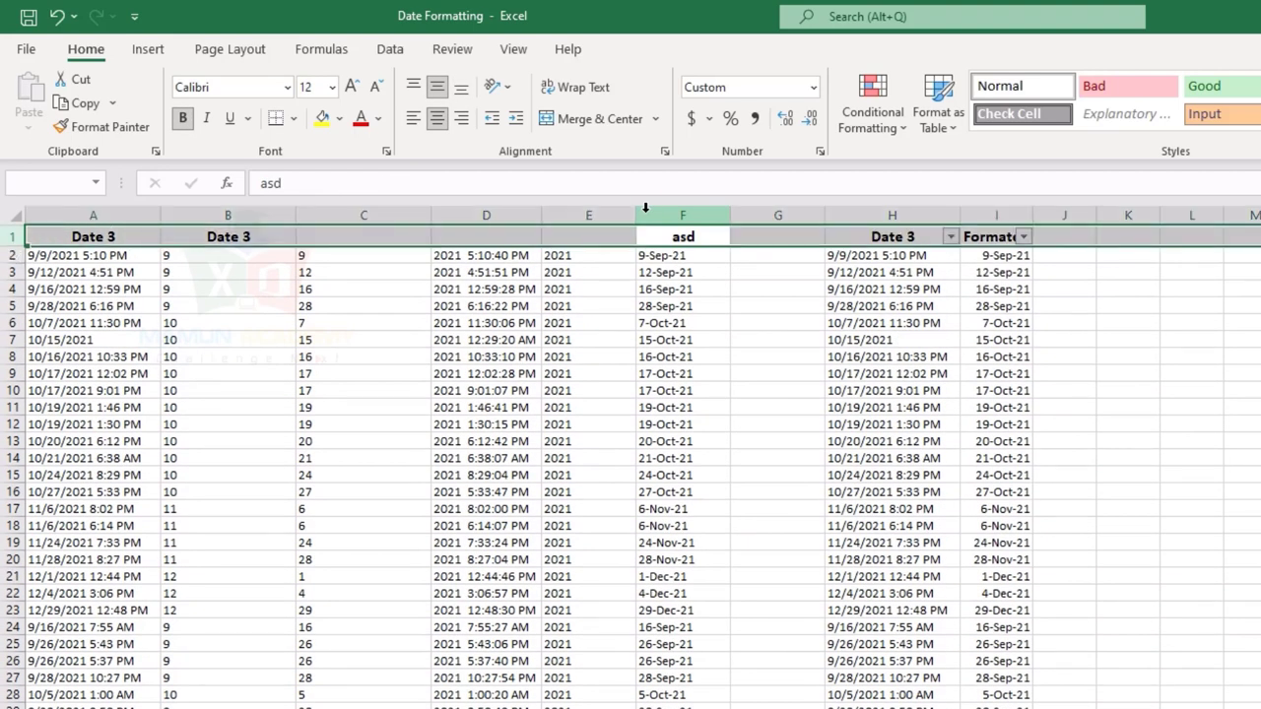
key("ctrl+shift+l")
key("ctrl+shift+l")
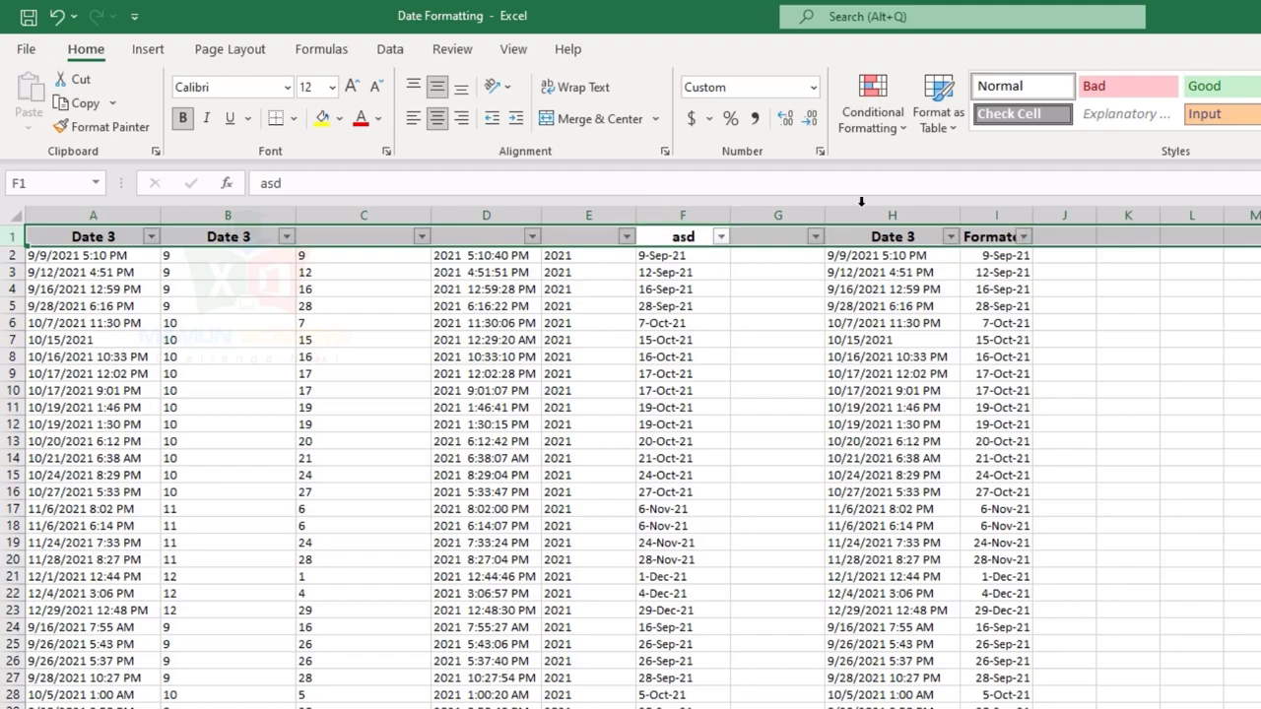
left_click(712, 272)
left_click(721, 239)
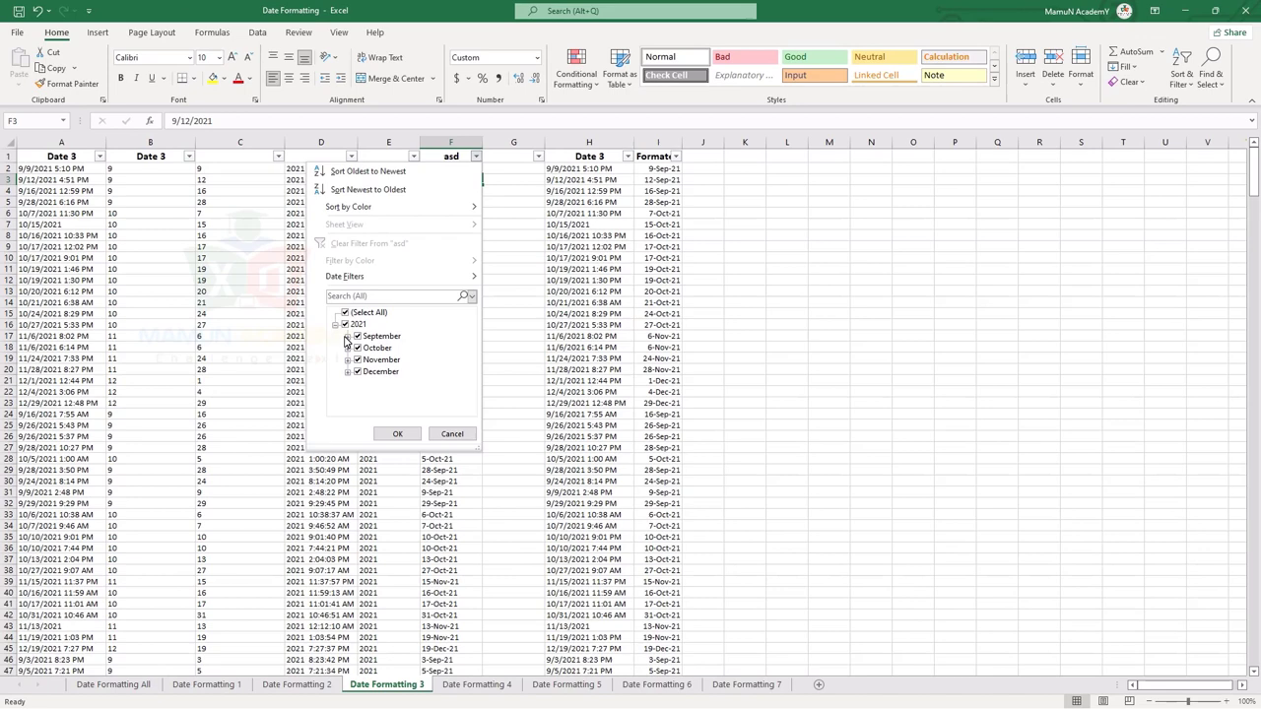
left_click(379, 367)
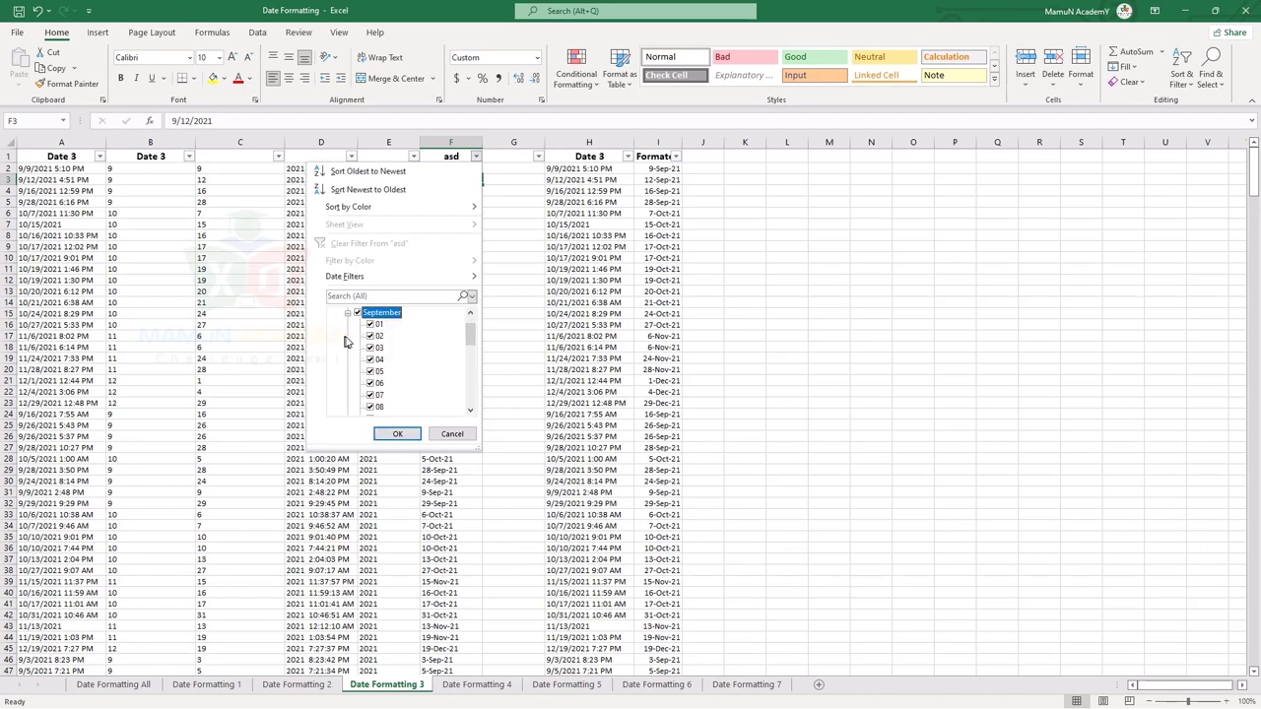
left_click(494, 473)
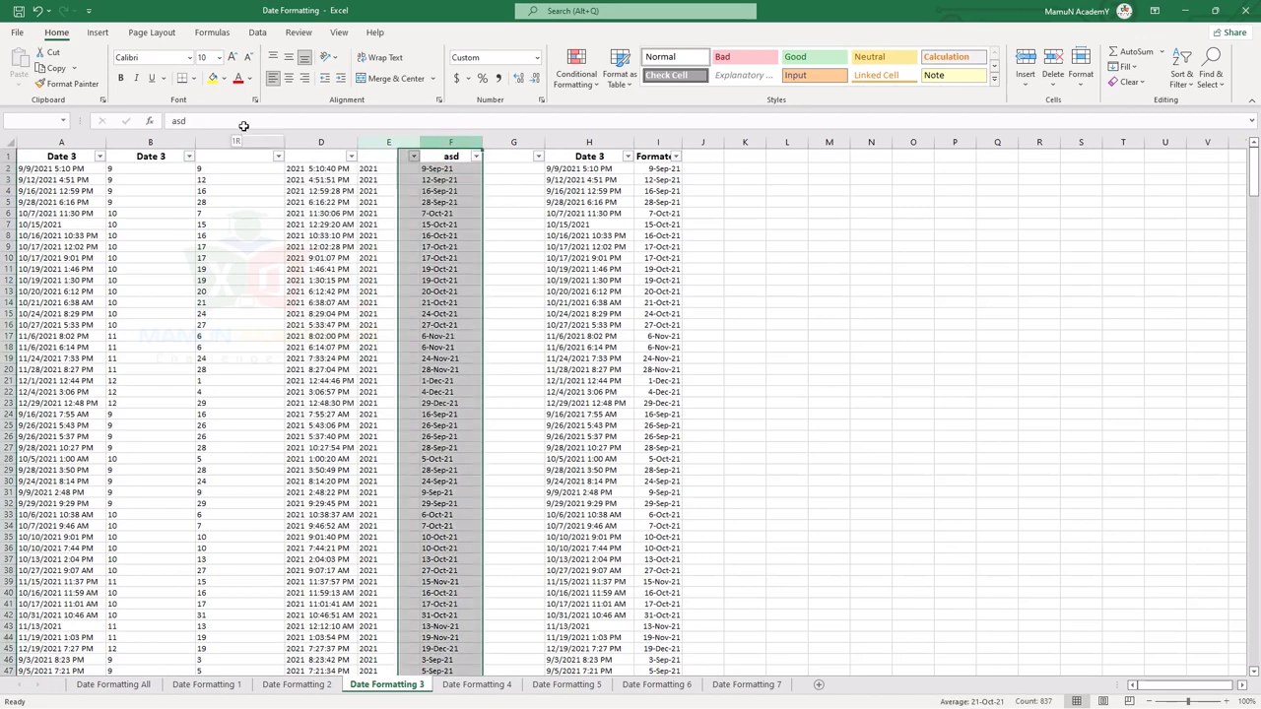
left_click_drag(451, 142, 149, 142)
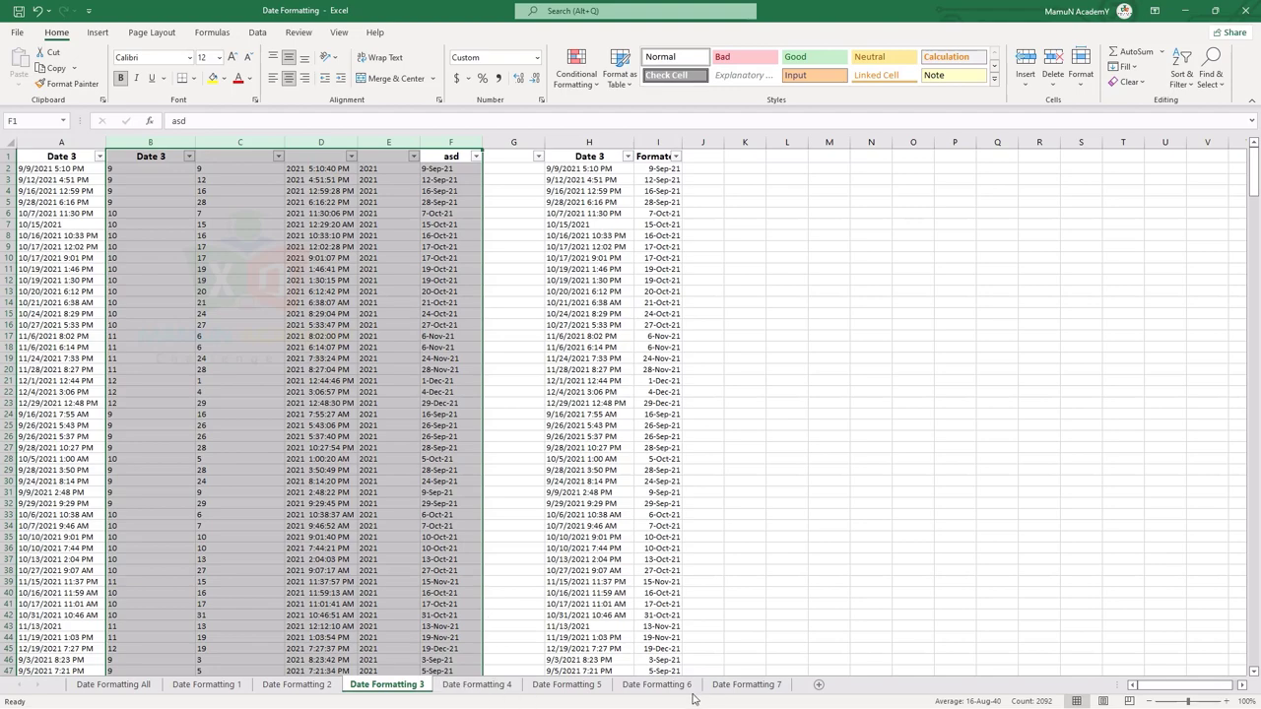
Step: On the Date Formatting 4 sheet, insert a blank column B before Formated
left_click(475, 688)
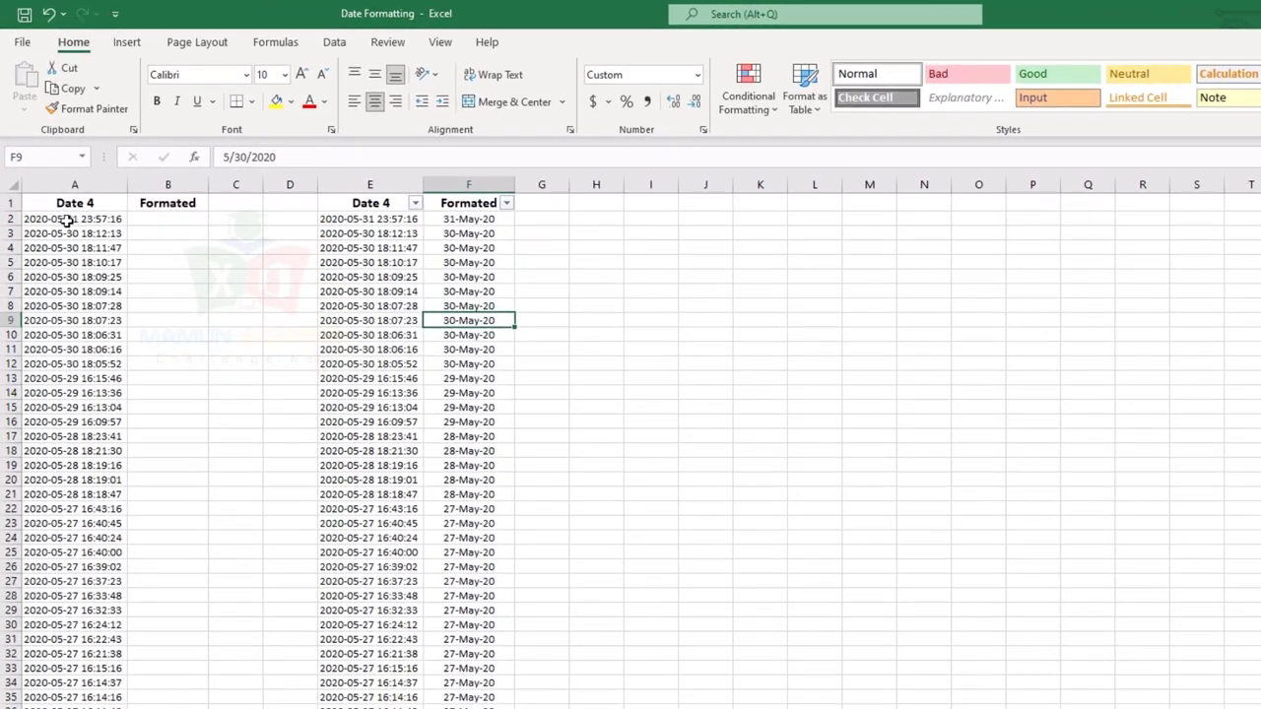
left_click(77, 220)
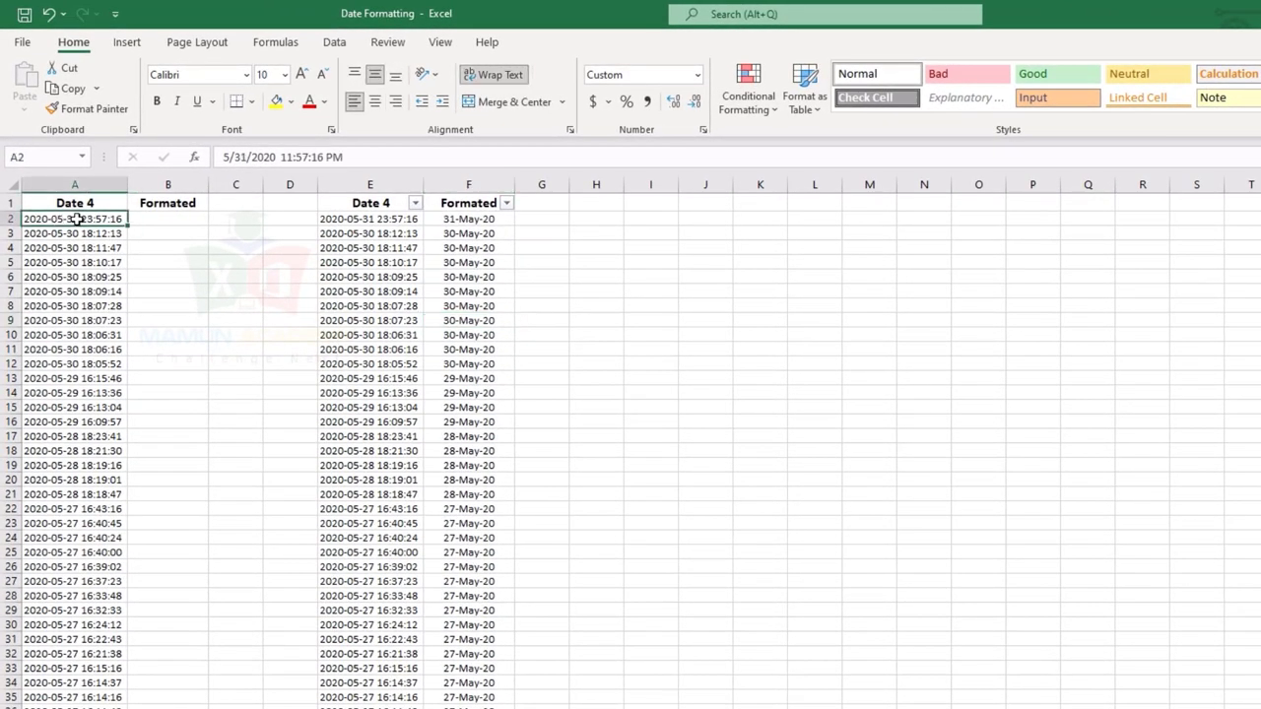
left_click(180, 218)
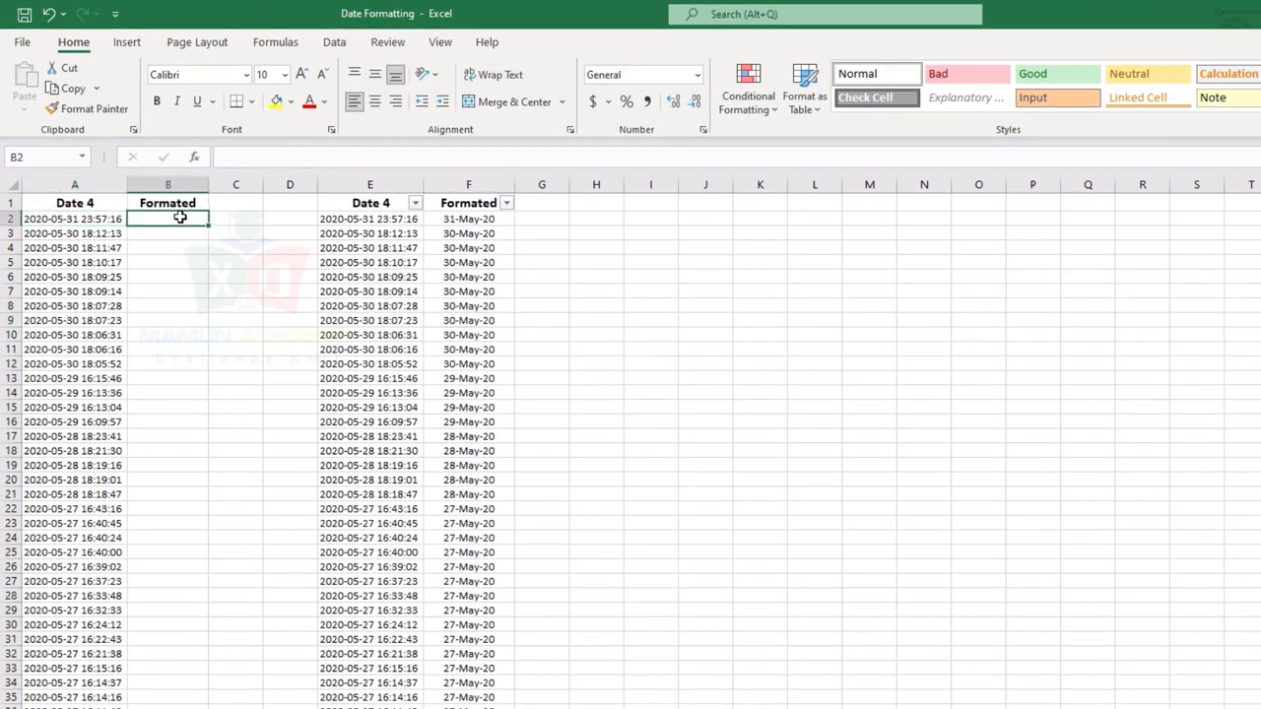
left_click(35, 219)
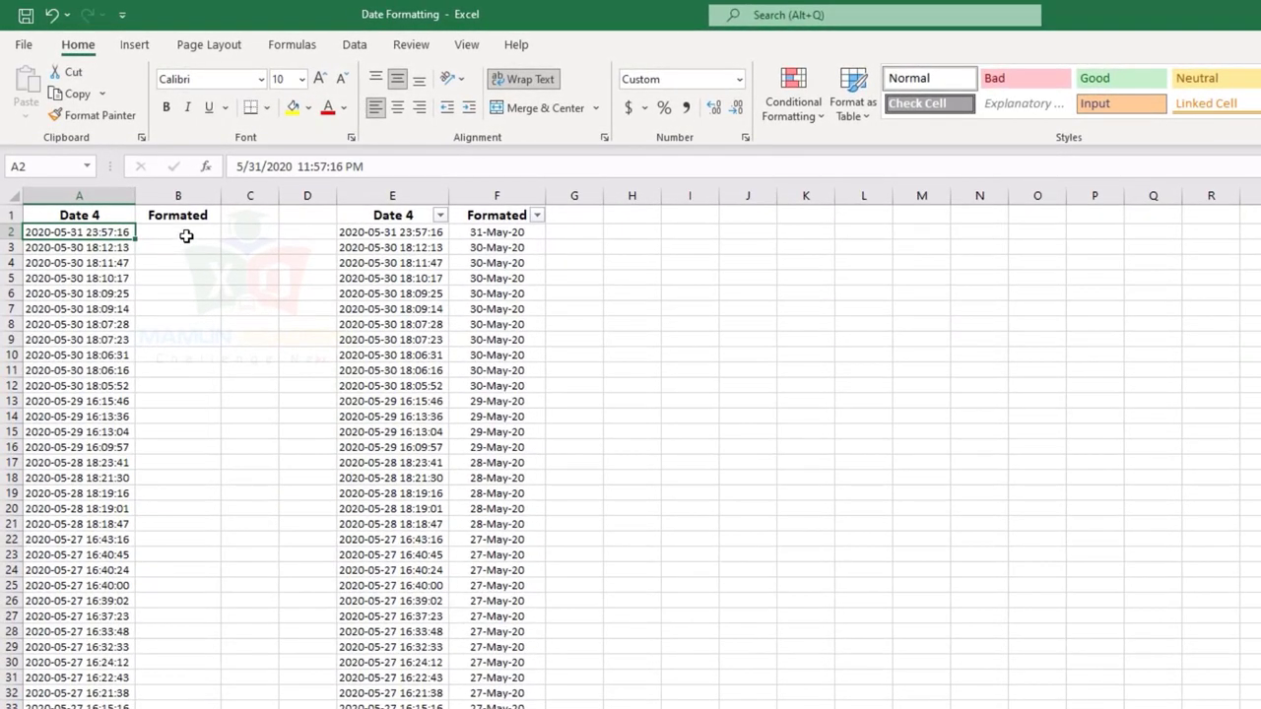
left_click(202, 215)
left_click(211, 195)
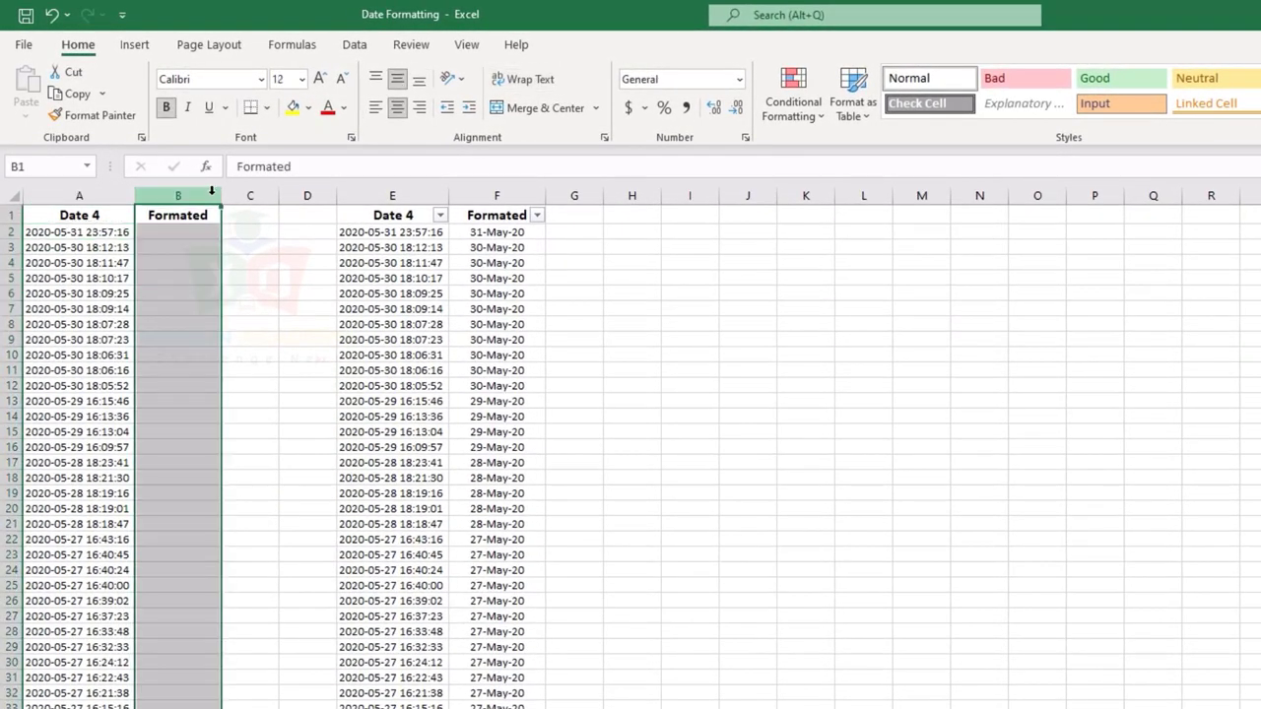
key("ctrl+shift+plus")
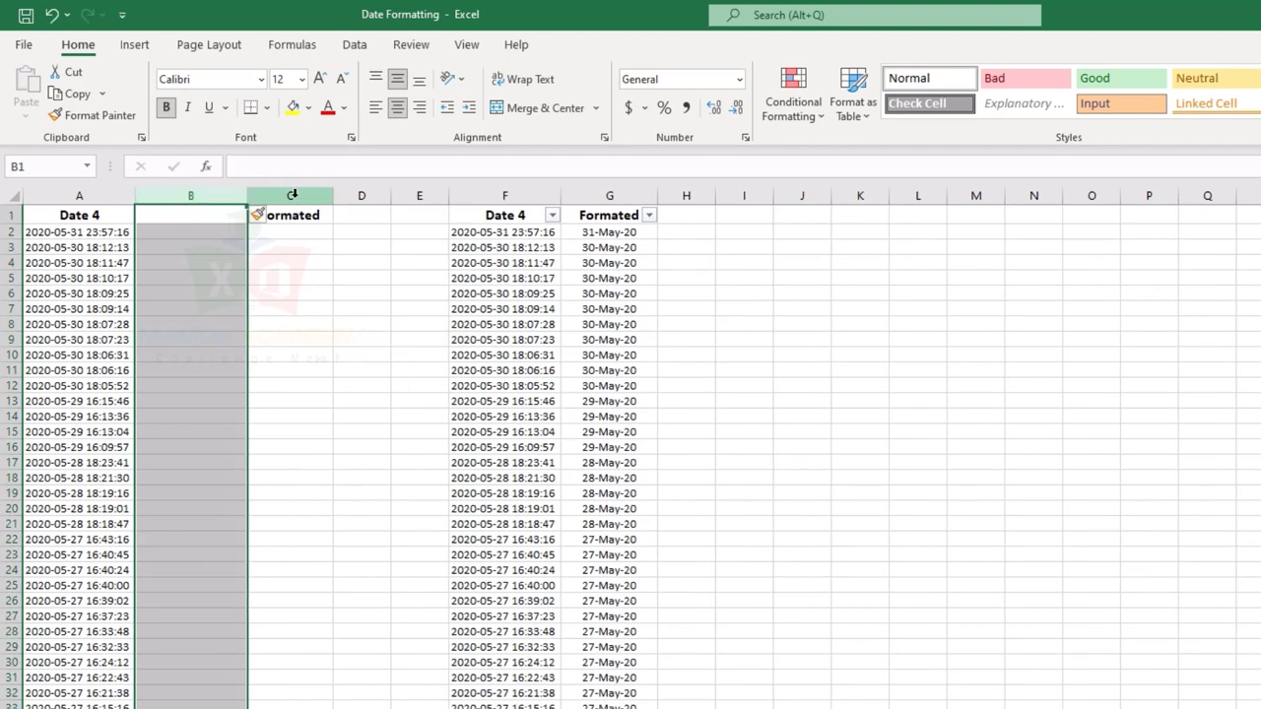
Step: Clear the Formated heading from column C and move into empty column B
left_click(294, 194)
key("Delete")
left_click(197, 321)
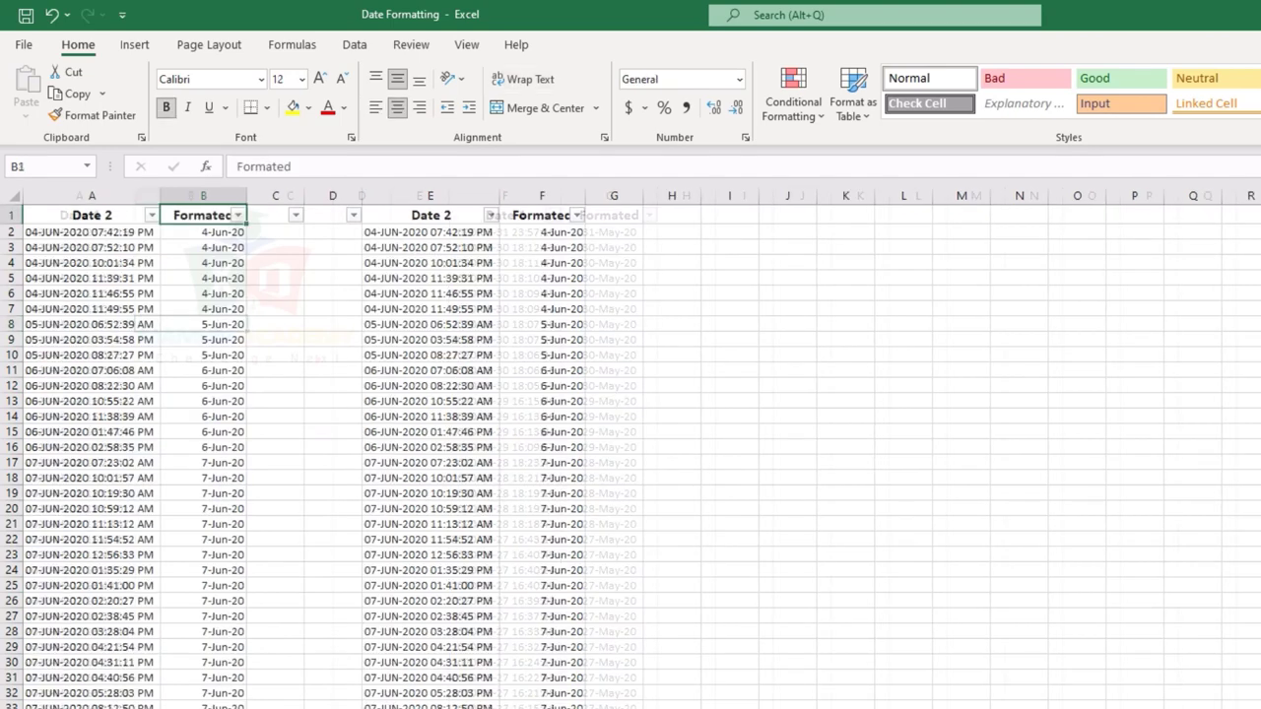
left_click(224, 280)
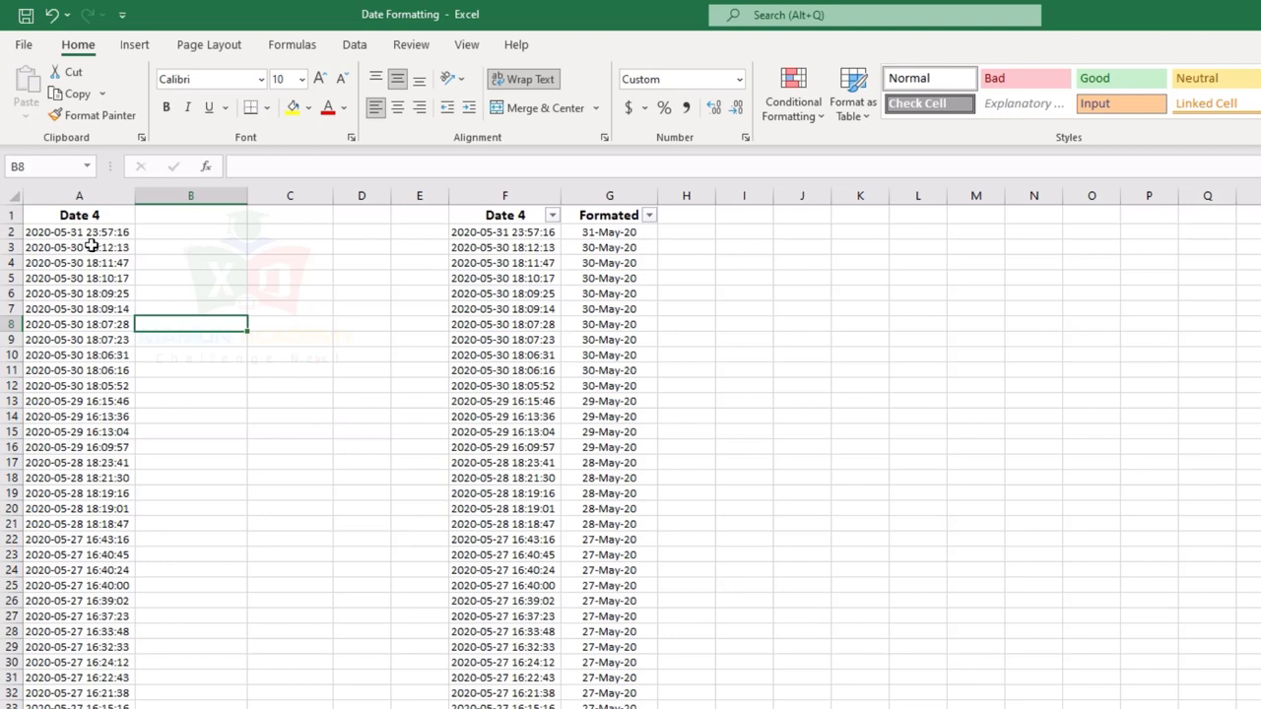
left_click(201, 233)
type("=i")
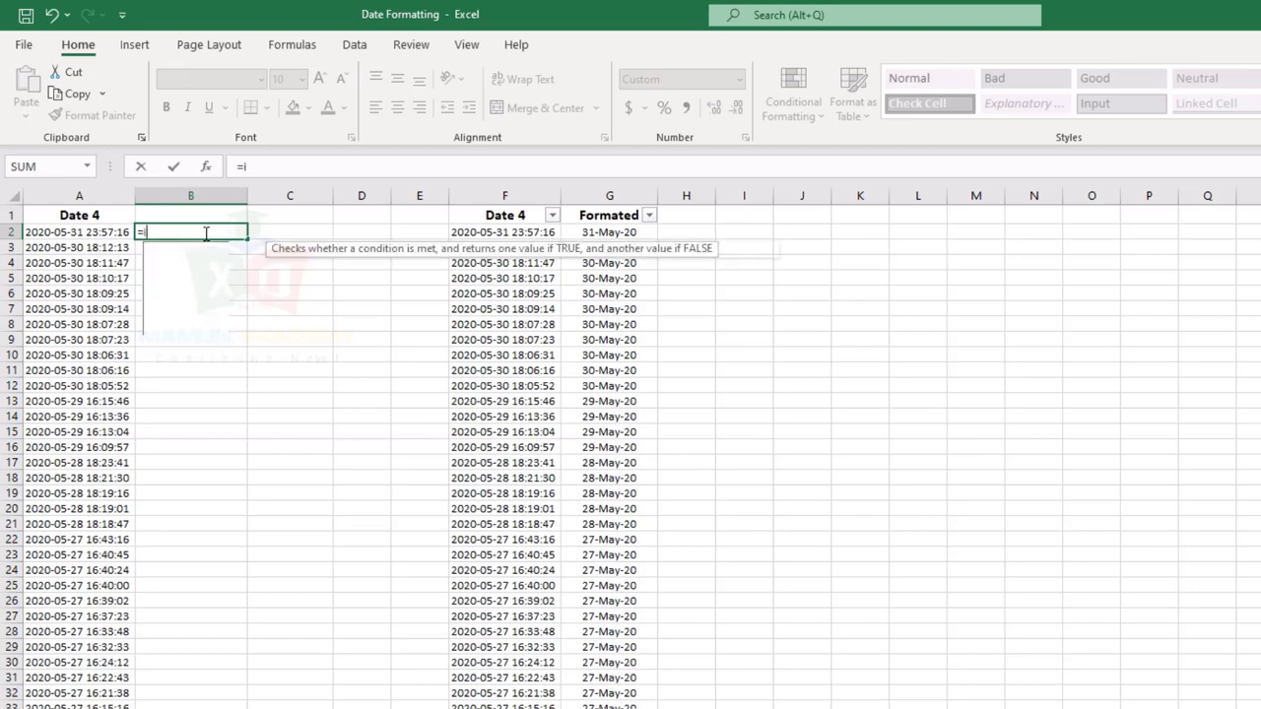
type("nt")
key("Tab")
key("Left")
key("ctrl+Return")
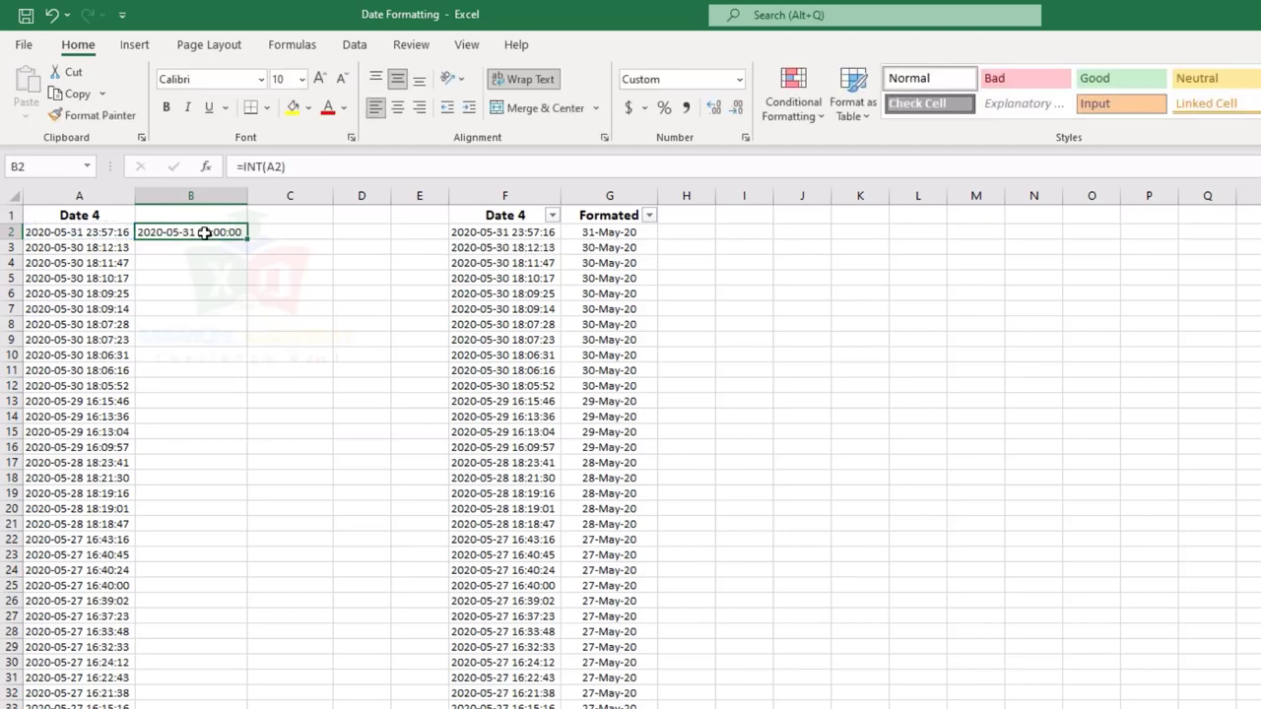
key("Left")
key("ctrl+Down")
key("Right")
key("ctrl+shift+Up")
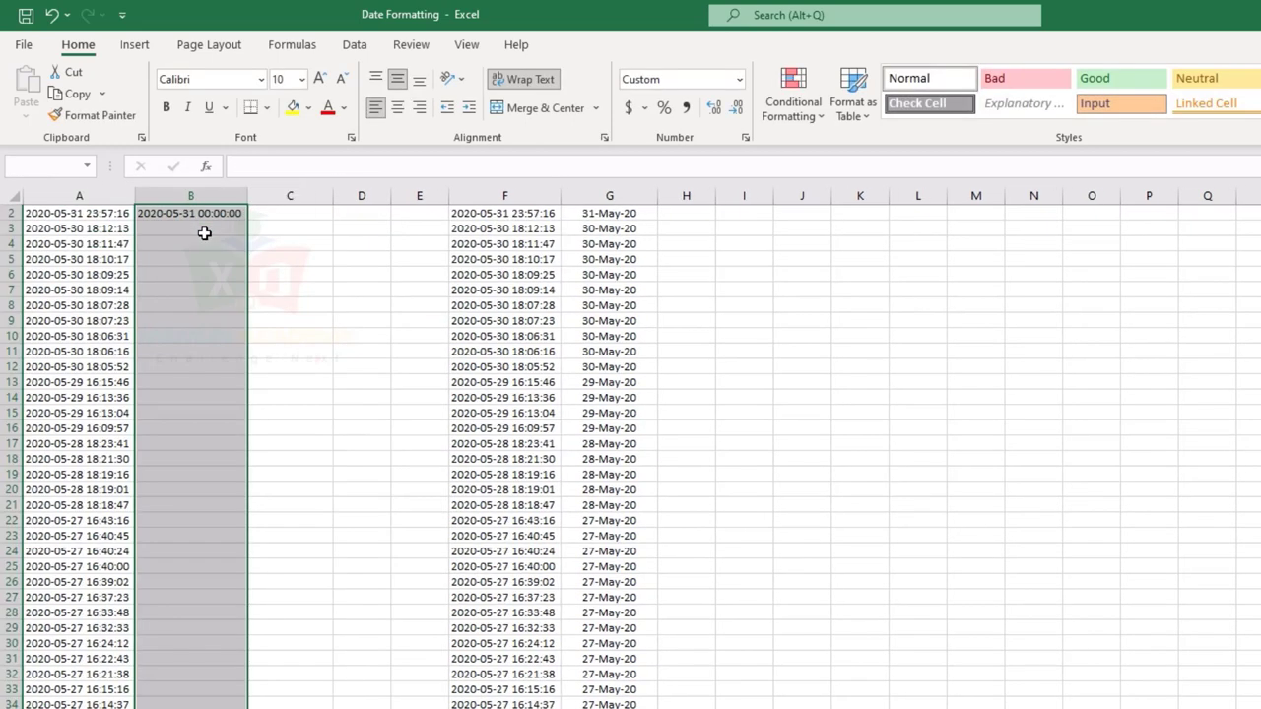
key("ctrl+d")
key("ctrl+shift+3")
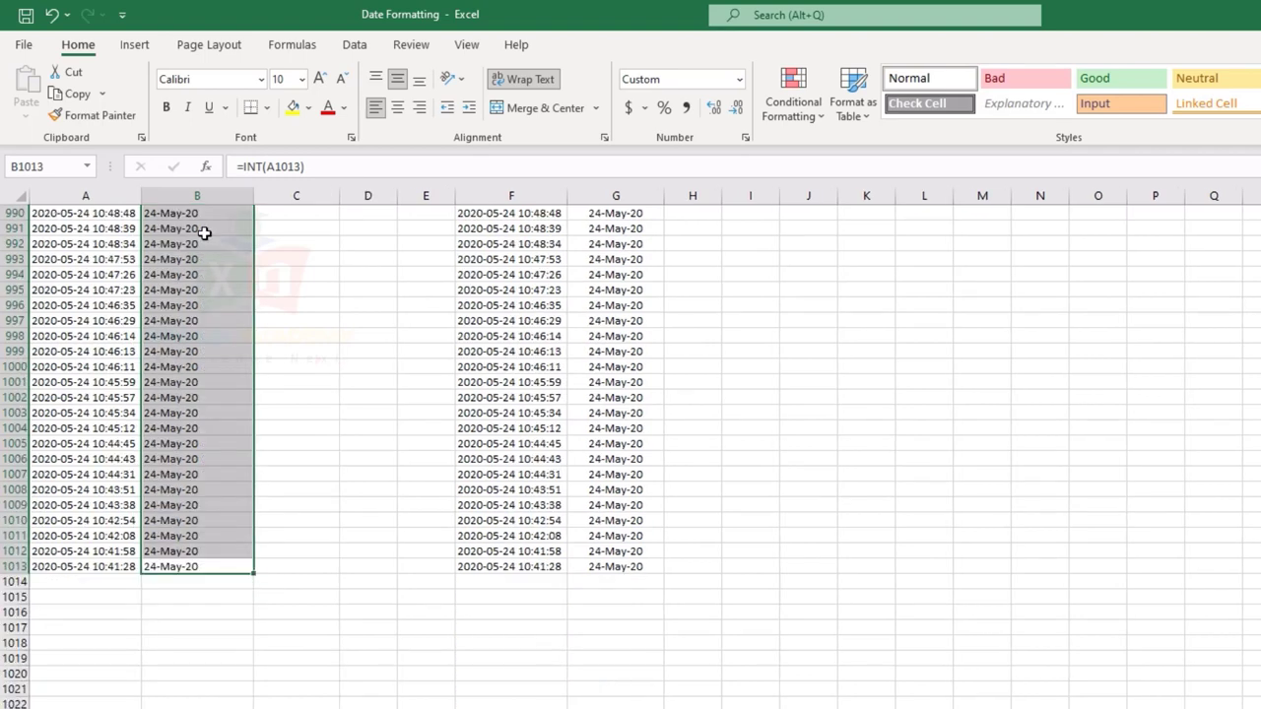
key("ctrl+Up")
key("Up")
key("Down")
key("ctrl+shift+Down")
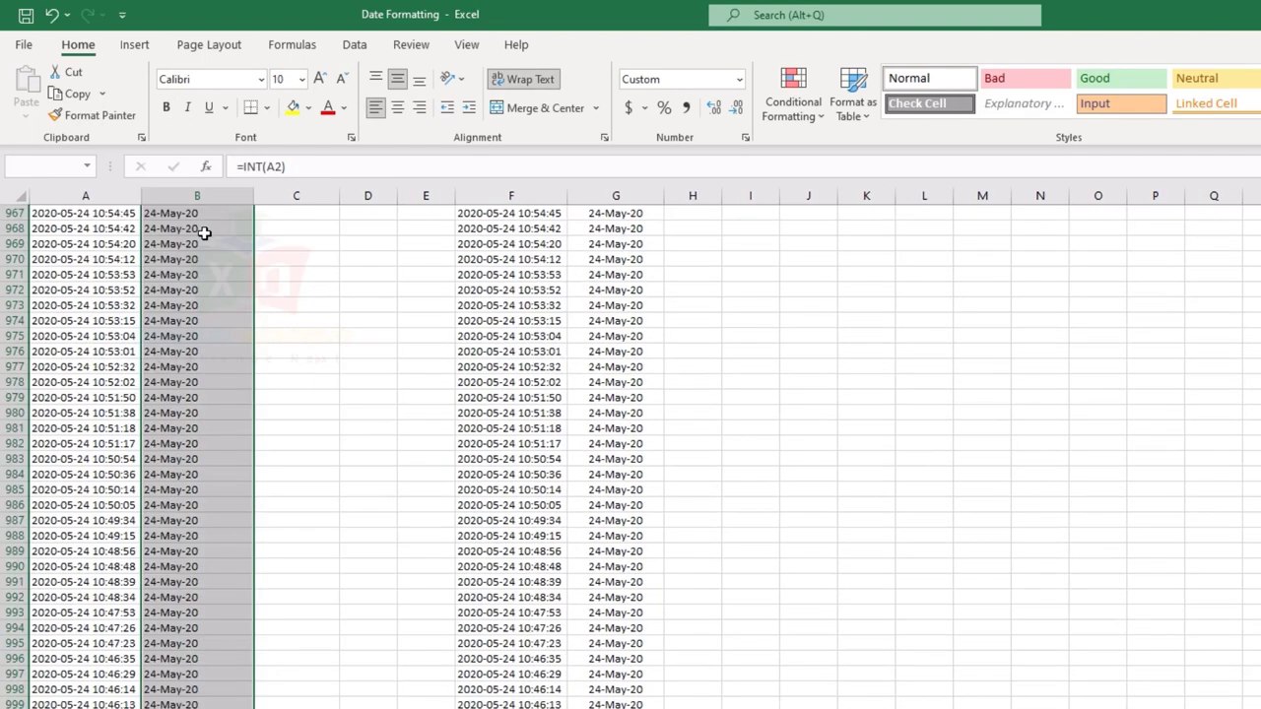
key("Delete")
key("ctrl+Up")
key("Down")
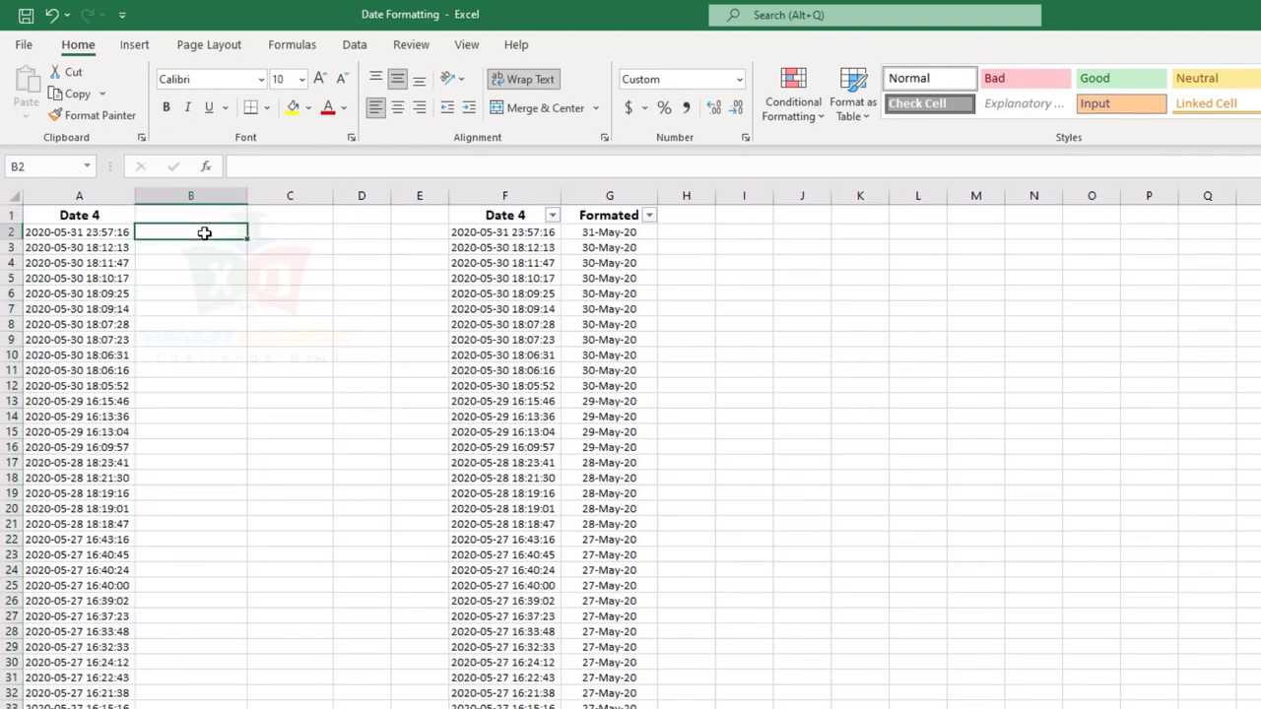
Step: Enter the example date 5/31/2020 in B2, starting from today's date
key("Left")
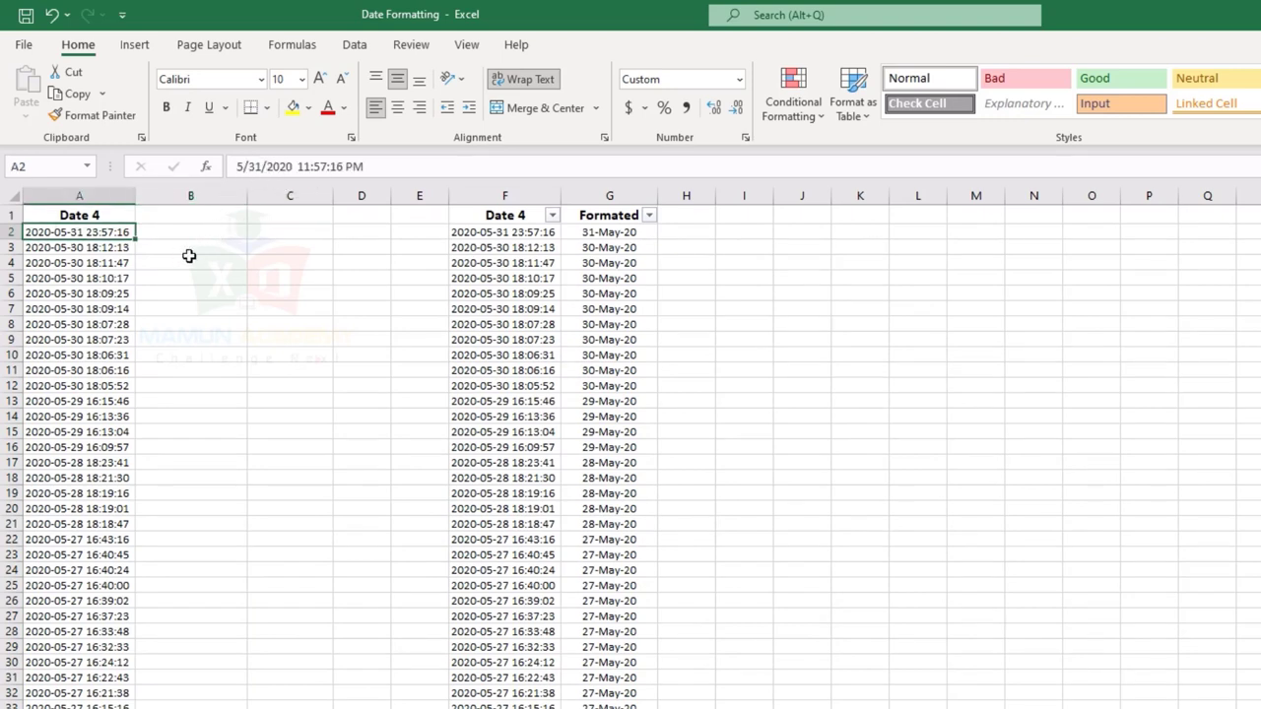
left_click(215, 234)
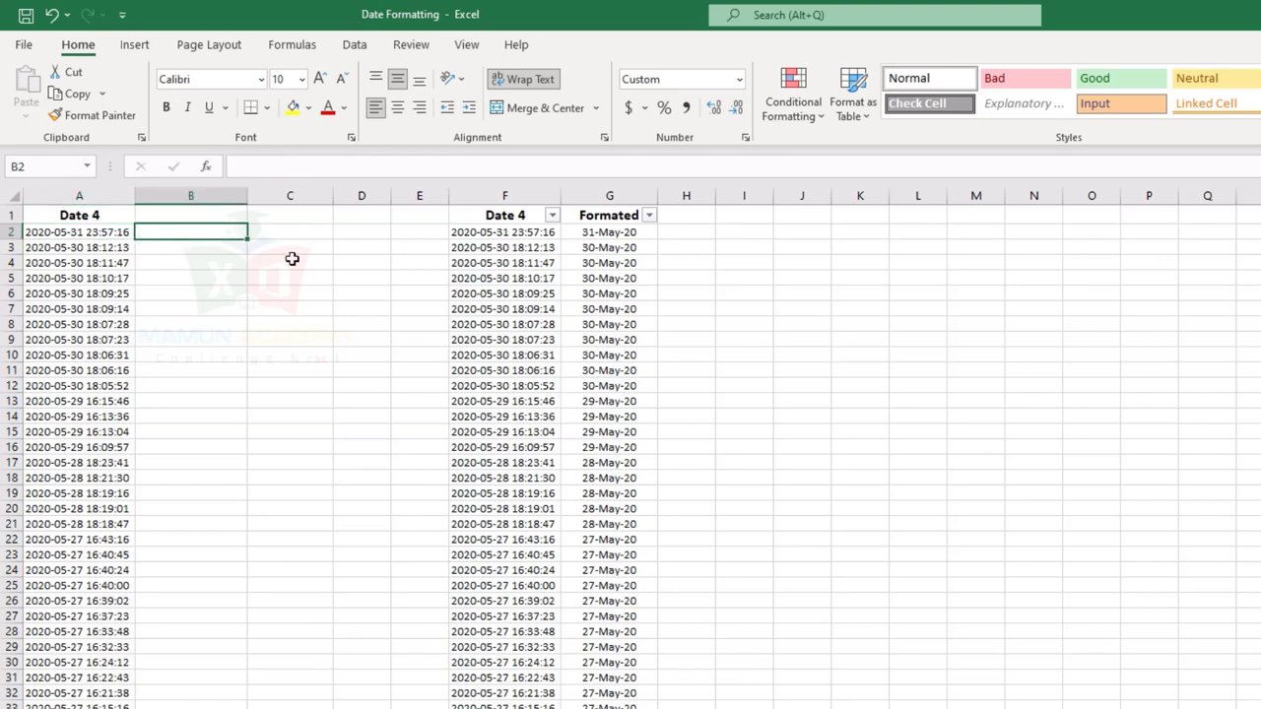
key("ctrl+semicolon")
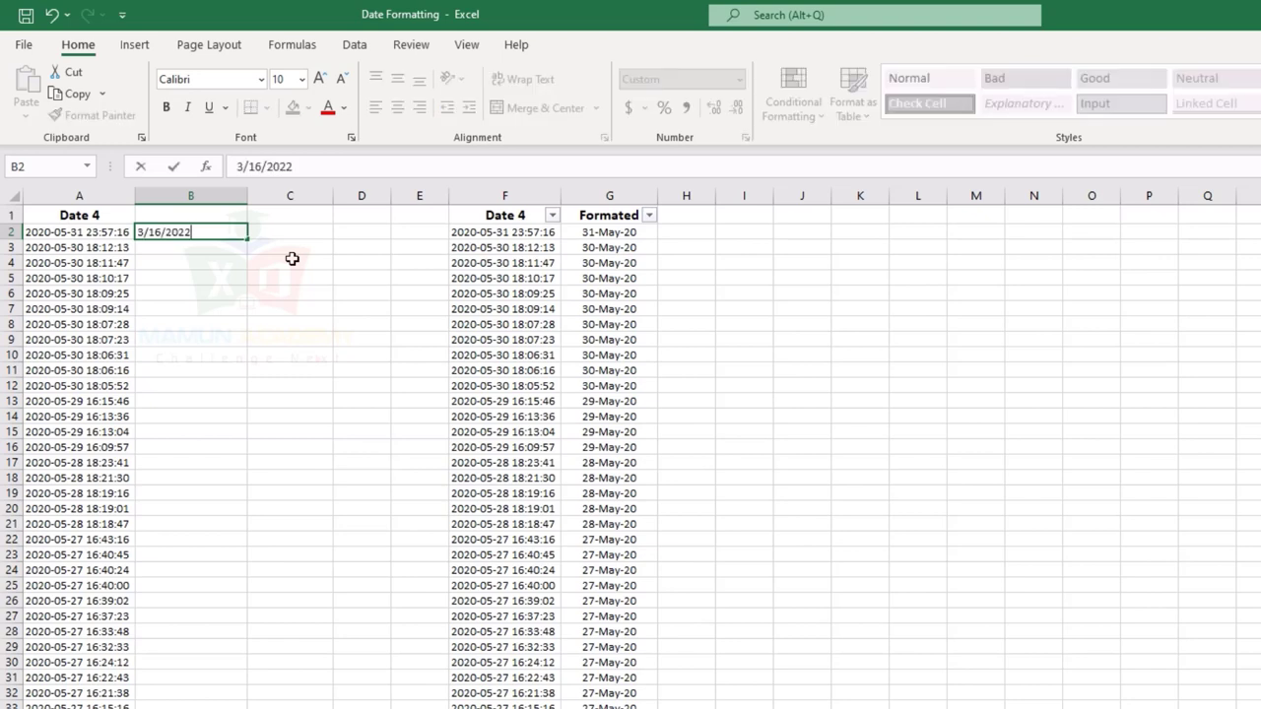
key("Left")
key("Left")
key("Left")
key("Left")
key("Left")
key("BackSpace")
key("BackSpace")
type("31")
key("BackSpace")
type("5")
key("End")
key("BackSpace")
type("0")
key("Return")
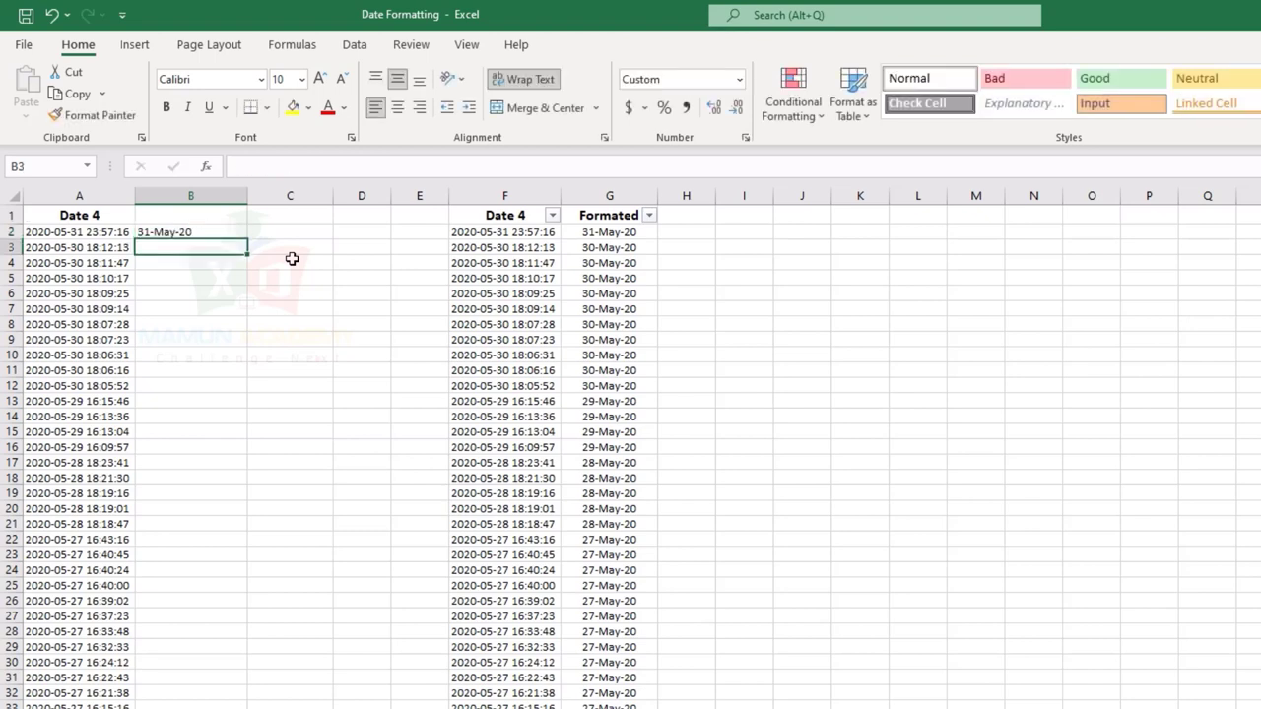
Step: Flash Fill the remaining dates down column B and confirm they reach B1013
key("ctrl+e")
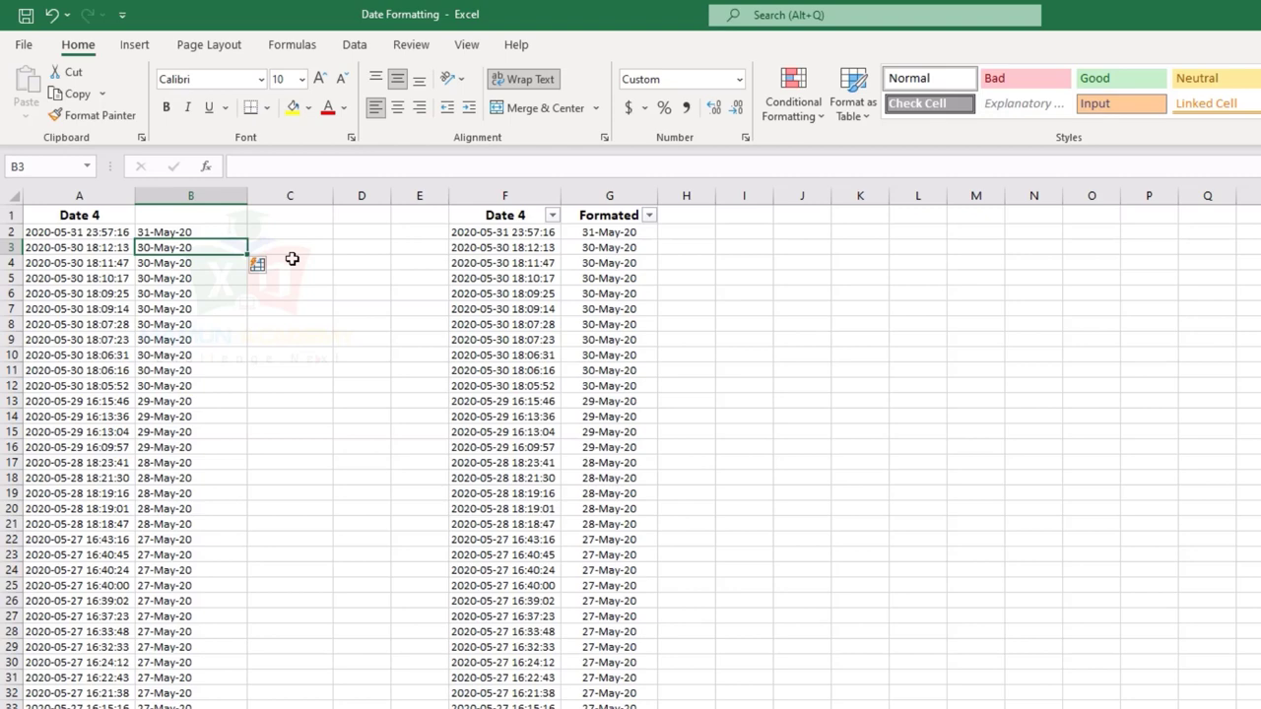
key("ctrl+Down")
key("Down")
key("Up")
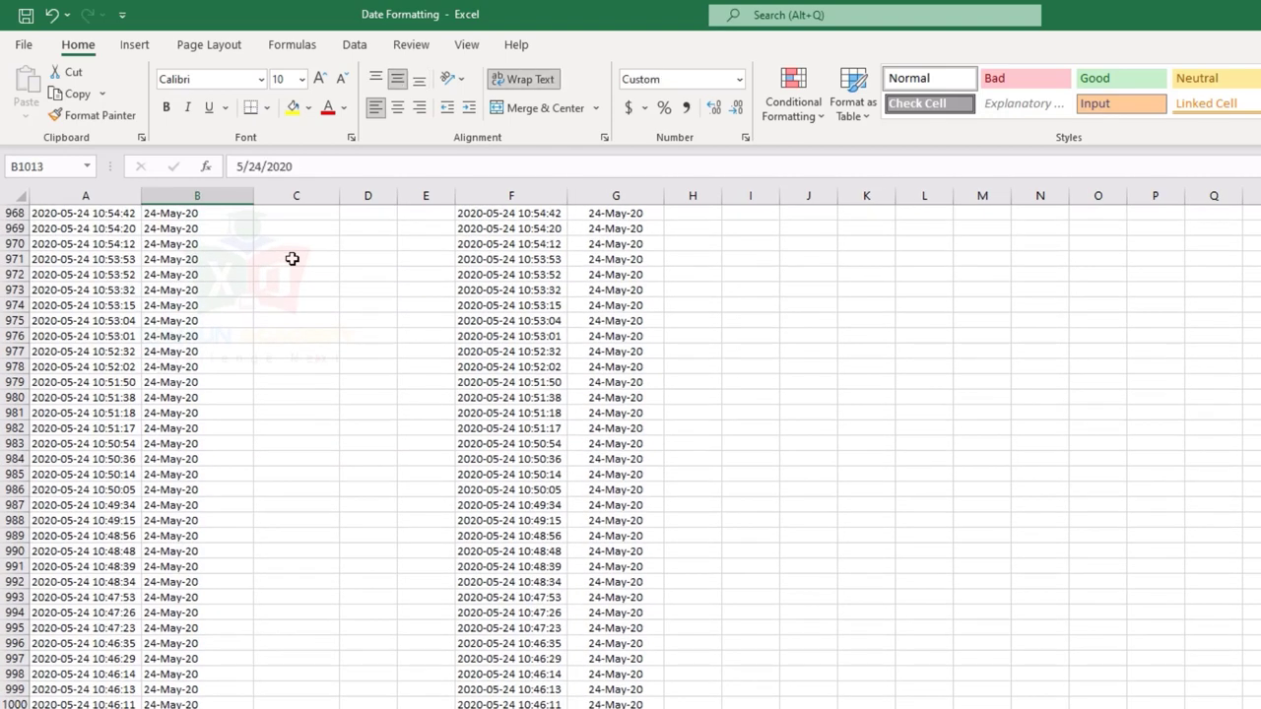
key("ctrl+Up")
key("Up")
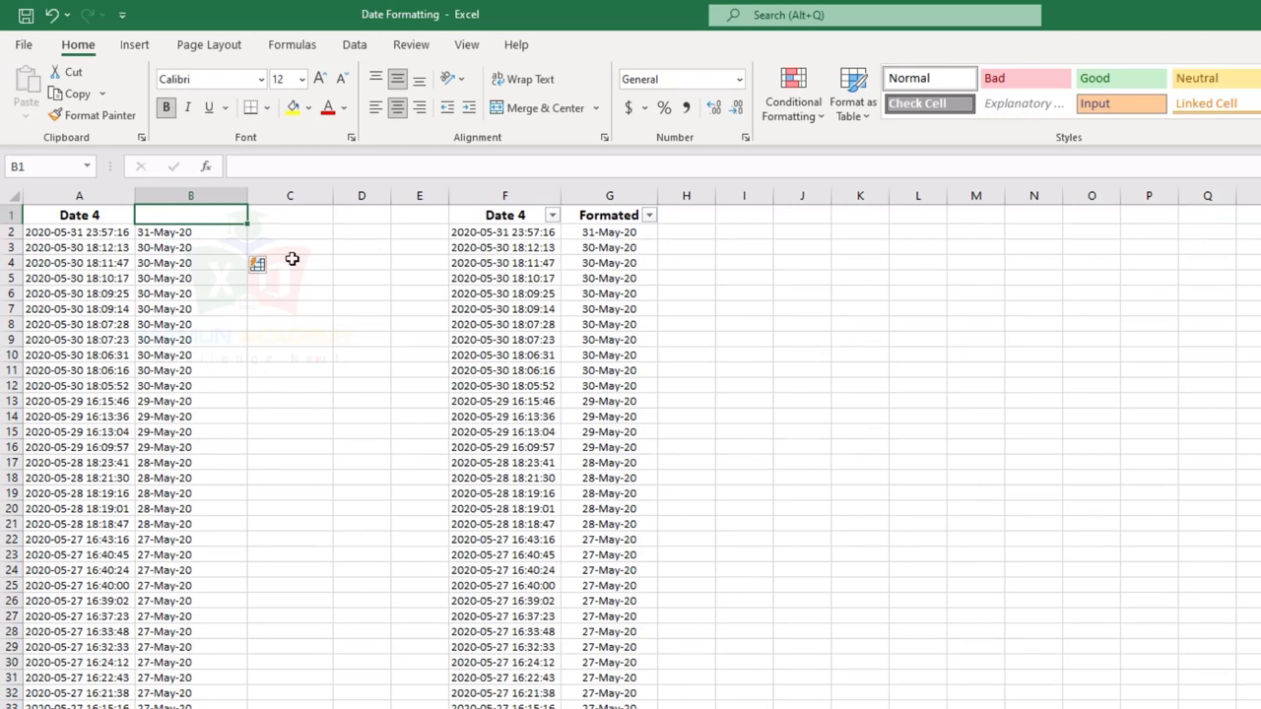
Step: Give B1 the bold centred heading asedf and re-enable filters on row 1
key("ctrl+z")
key("ctrl+z")
key("ctrl+z")
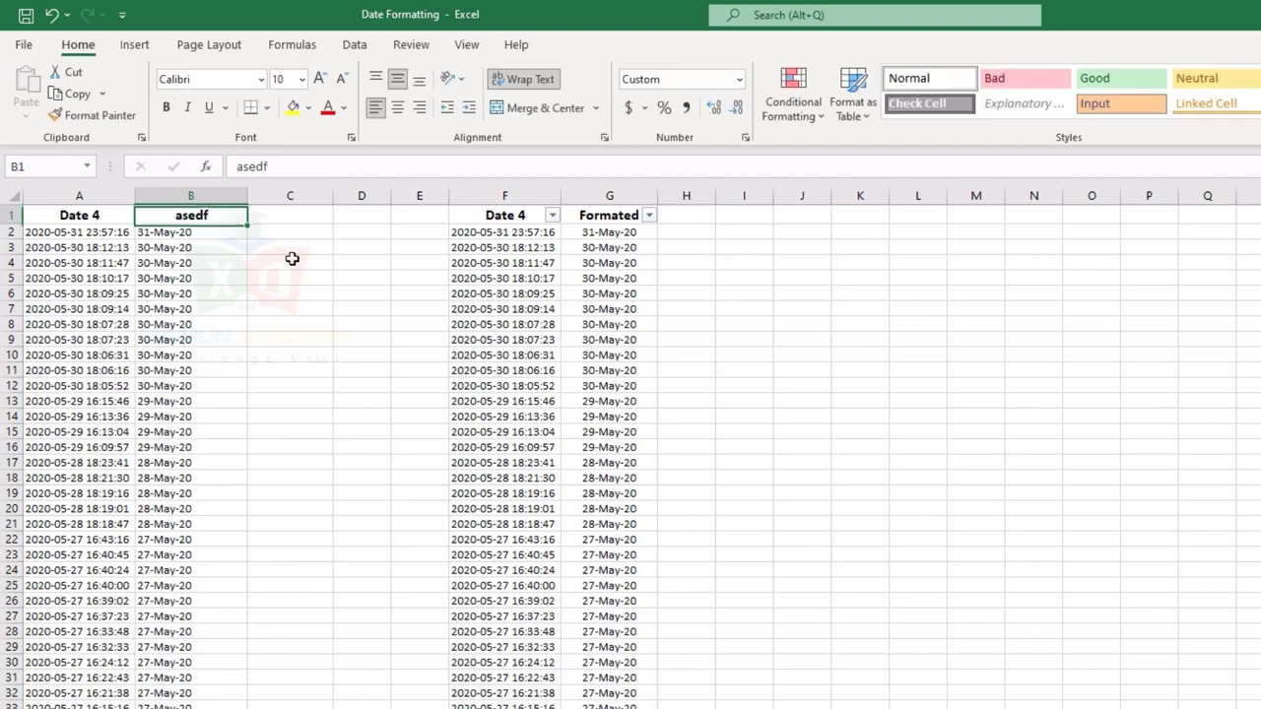
key("shift+space")
key("ctrl+shift+l")
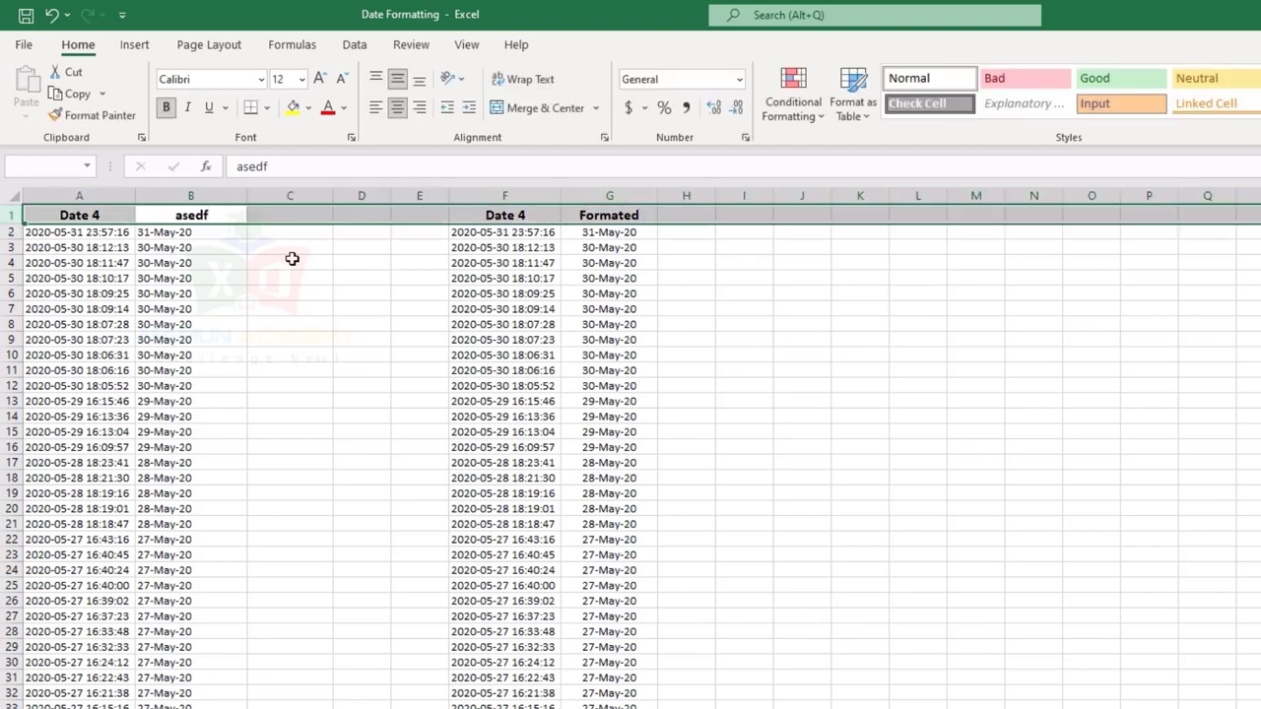
key("ctrl+shift+l")
Step: Review the column B and Date 4 filter lists showing May 24–31, 2020, unchanged
left_click(244, 279)
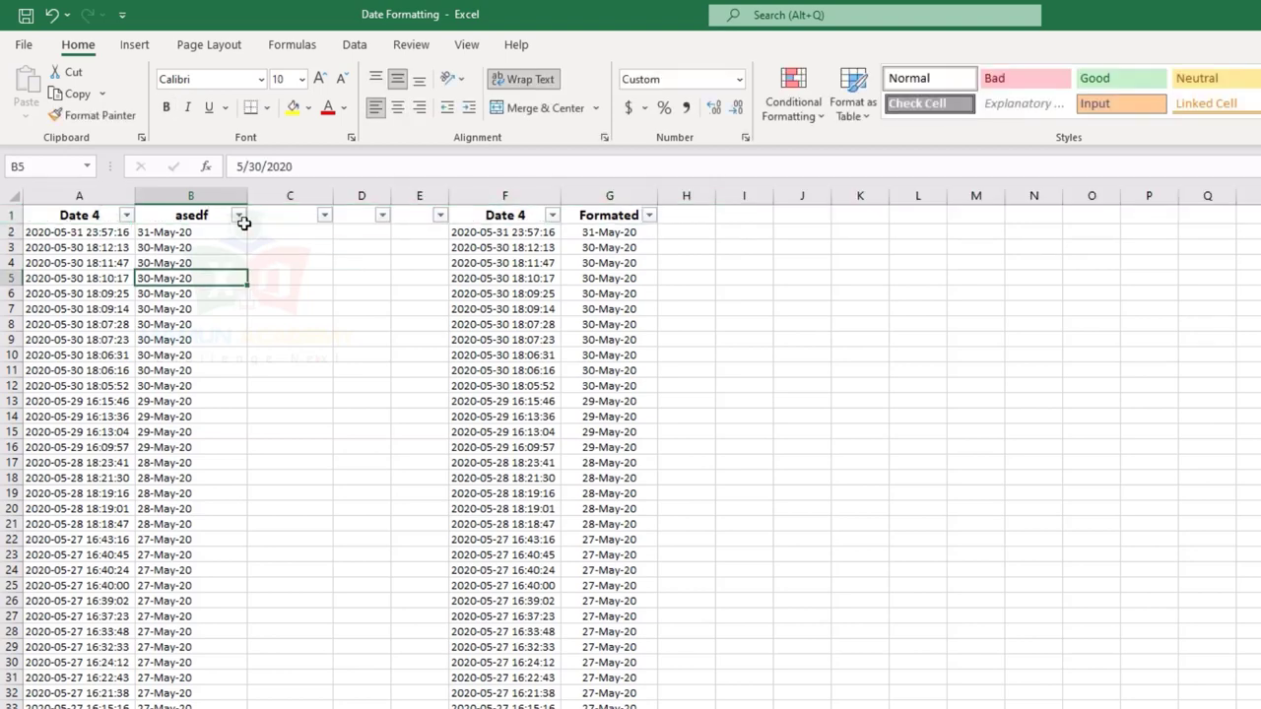
left_click(238, 215)
scroll(164, 461, "down", 1)
key("Return")
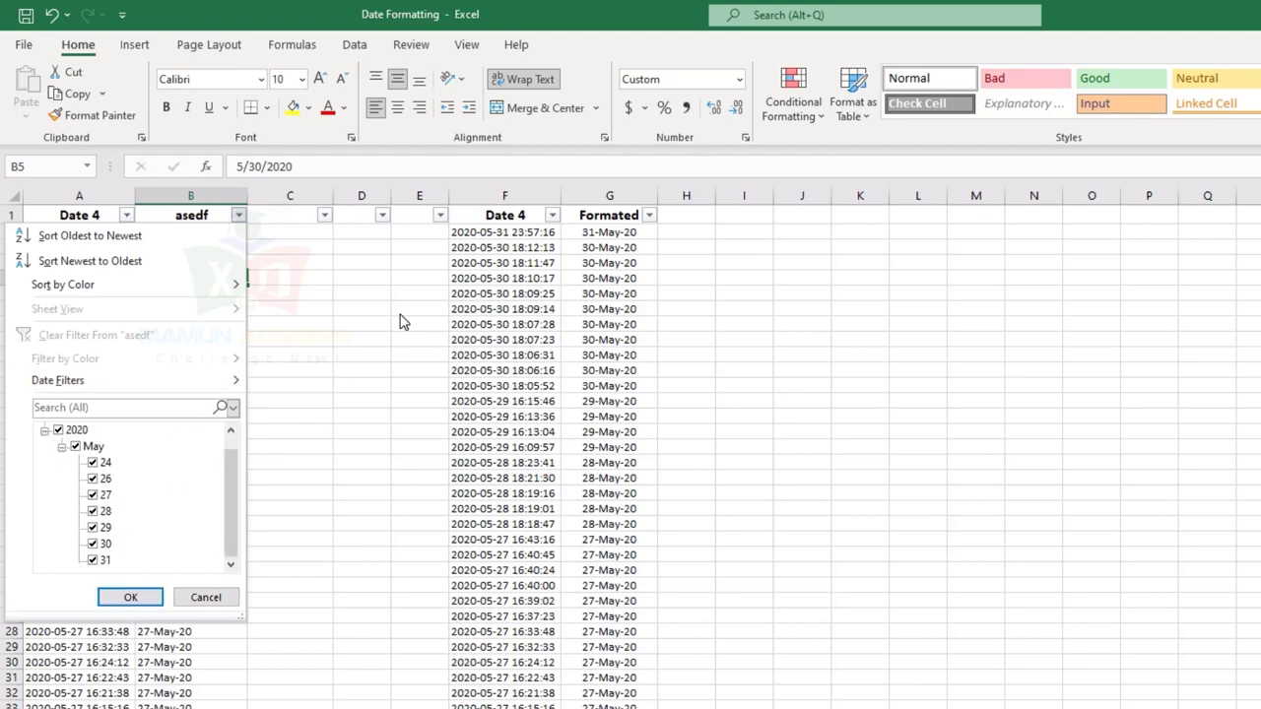
left_click(126, 215)
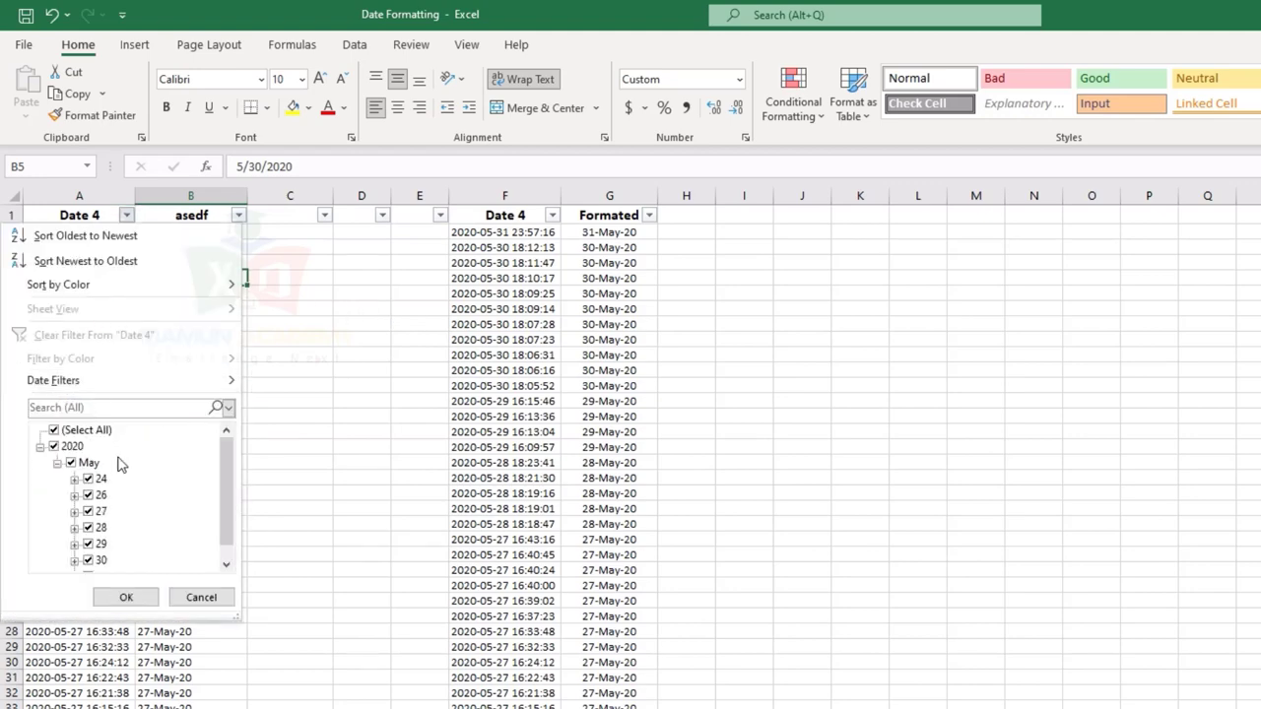
scroll(132, 465, "down", 1)
key("Return")
left_click(98, 234)
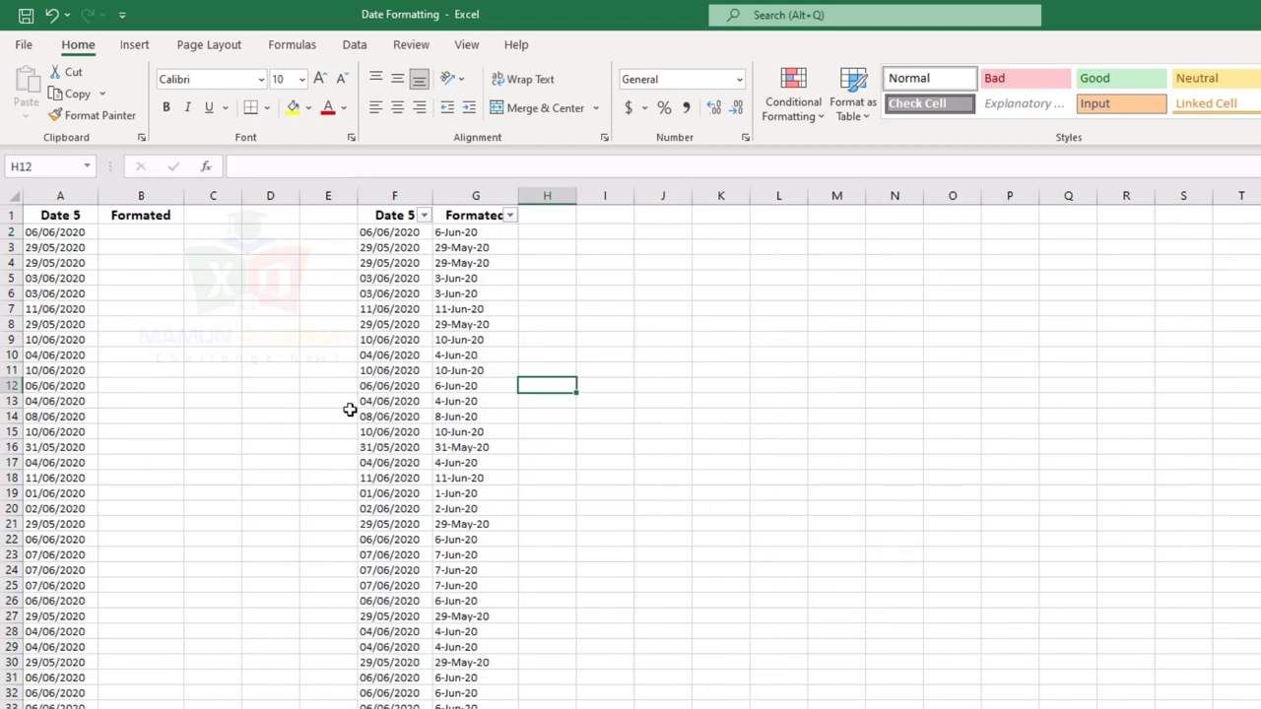
Step: Clear the old B1 heading and enter =INT(A2) in B2
left_click(146, 233)
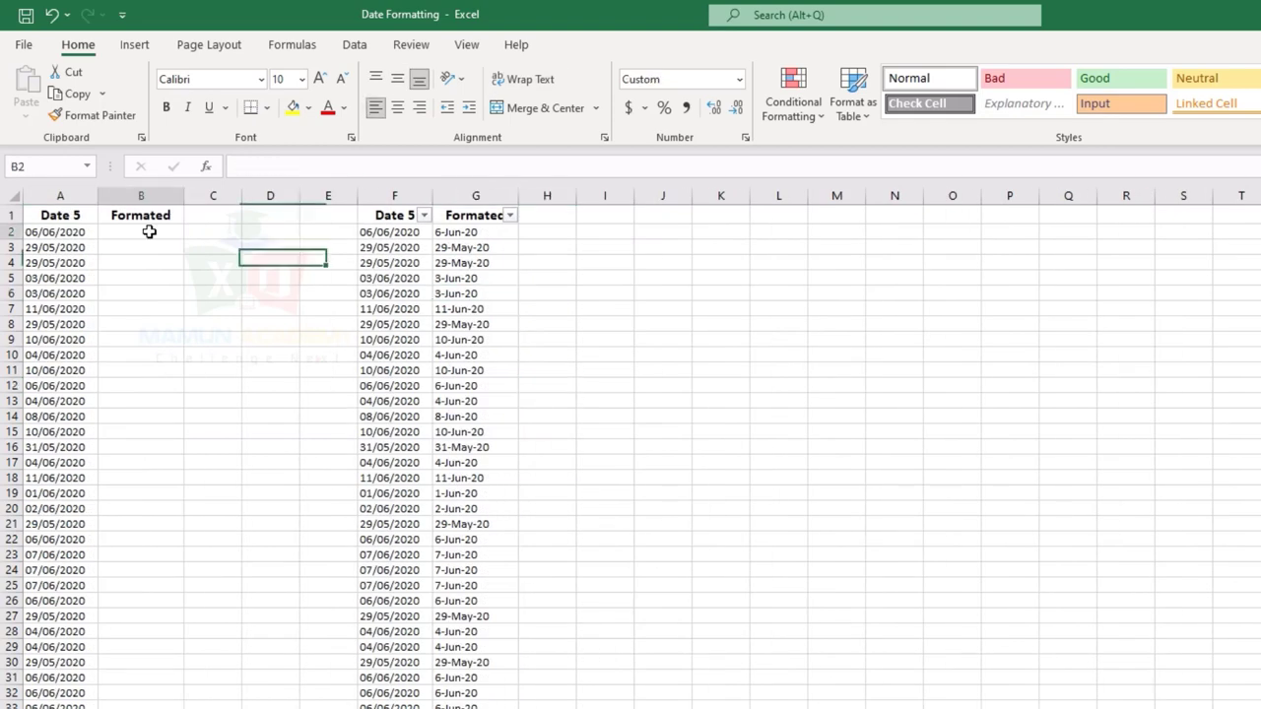
left_click(148, 215)
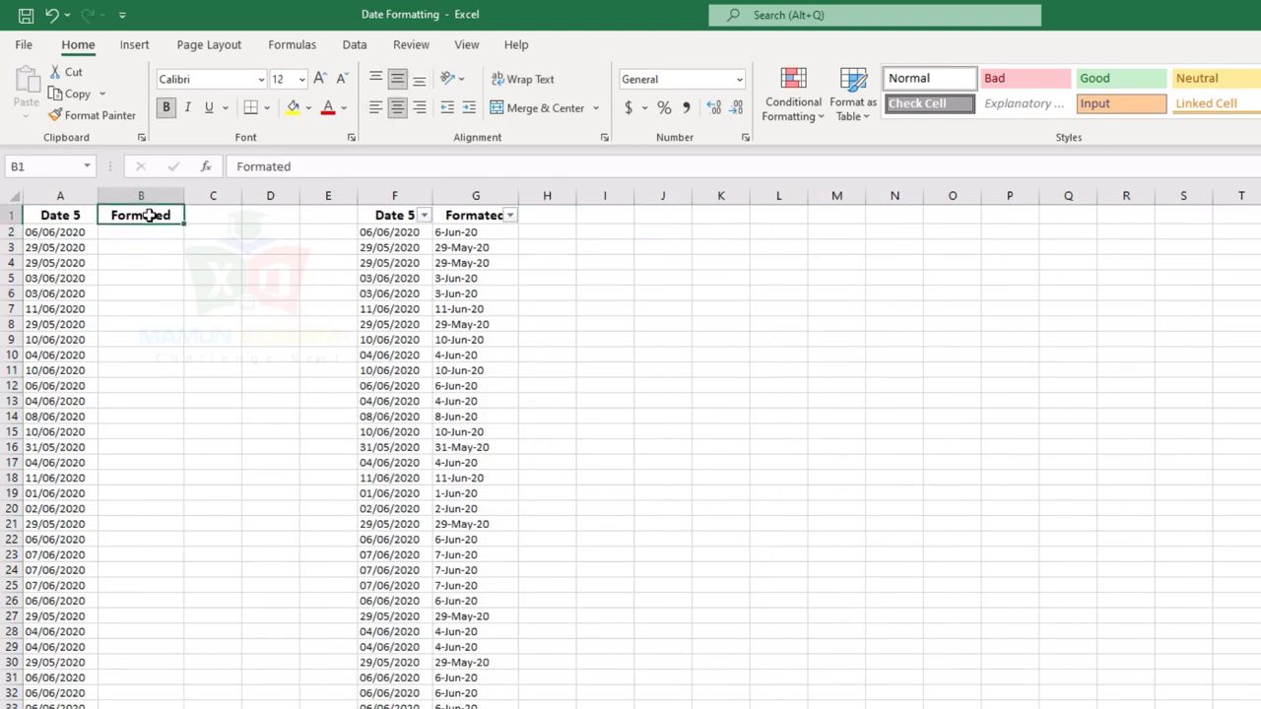
key("Delete")
left_click(131, 234)
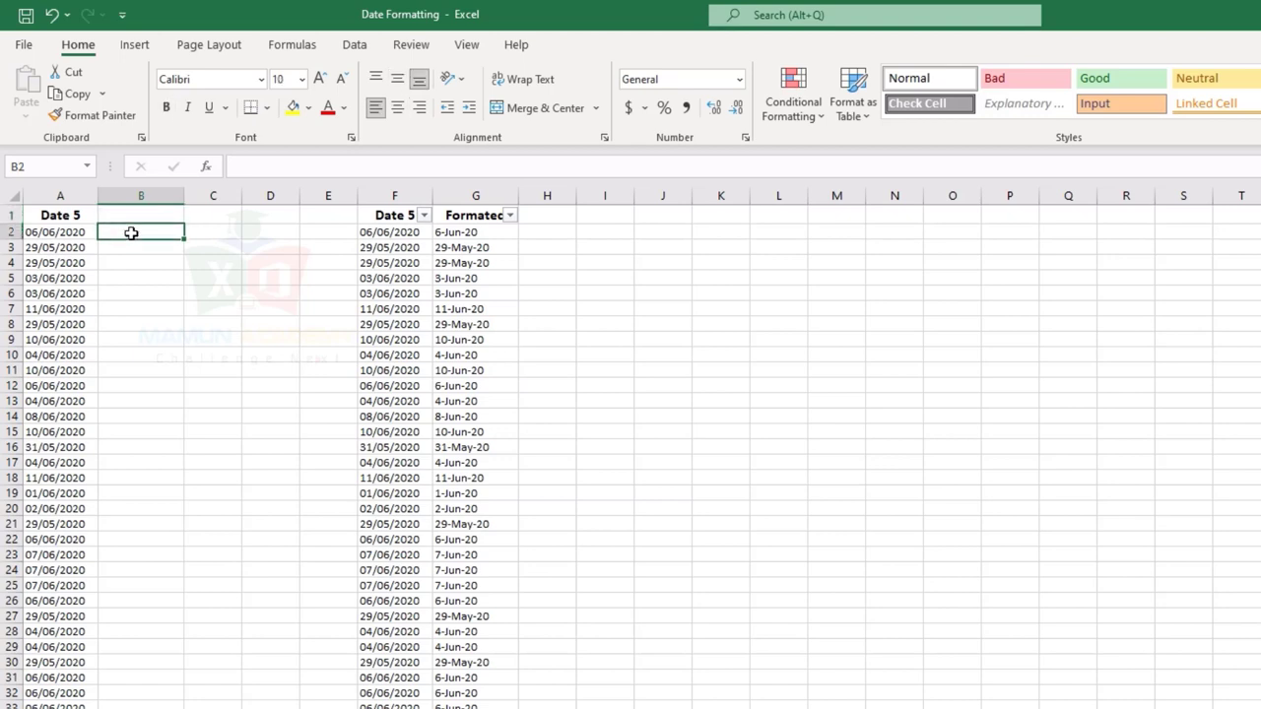
type("=ind")
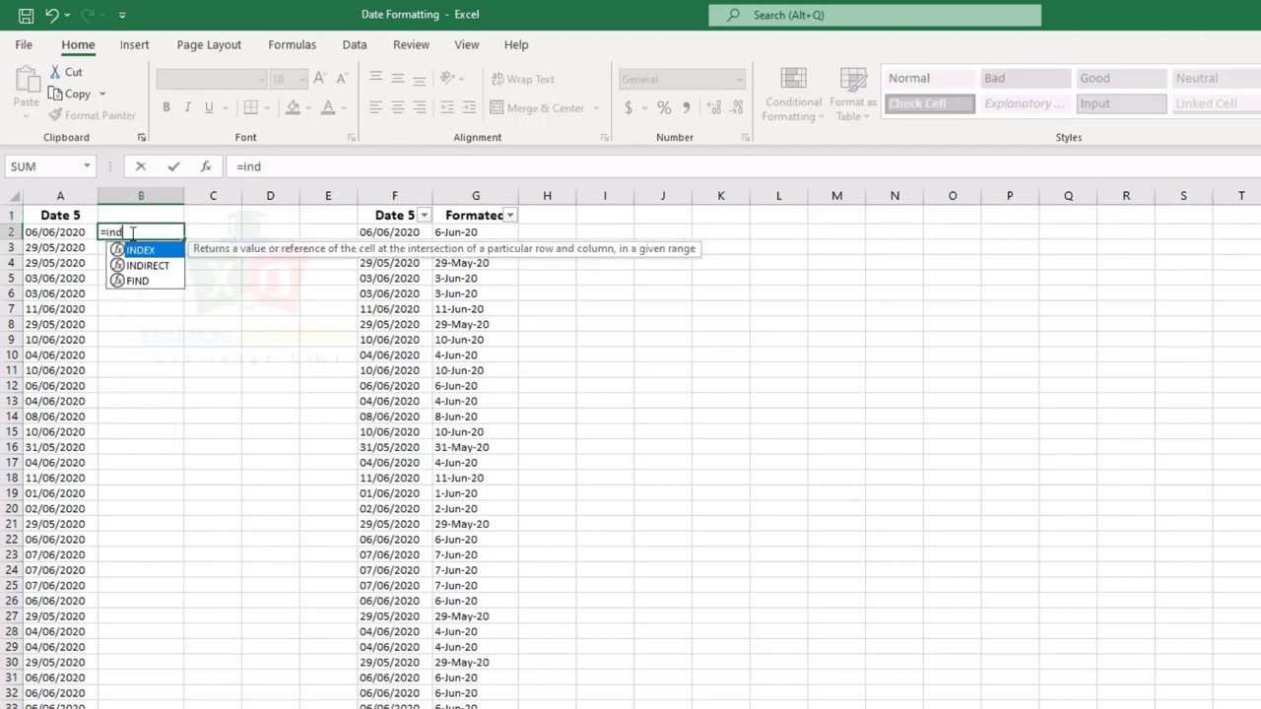
key("BackSpace")
type("t(")
left_click(54, 233)
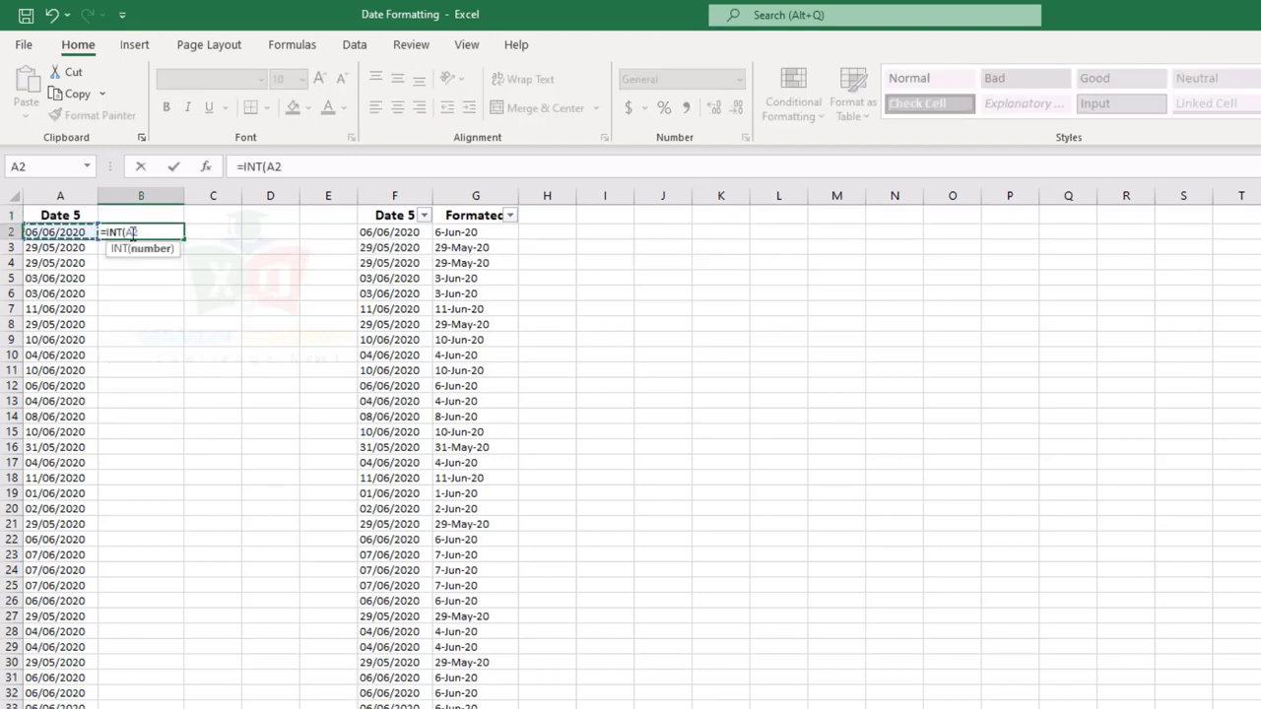
key("Return")
Step: Fill the INT formula down column B and inspect the #VALUE! errors
key("Left")
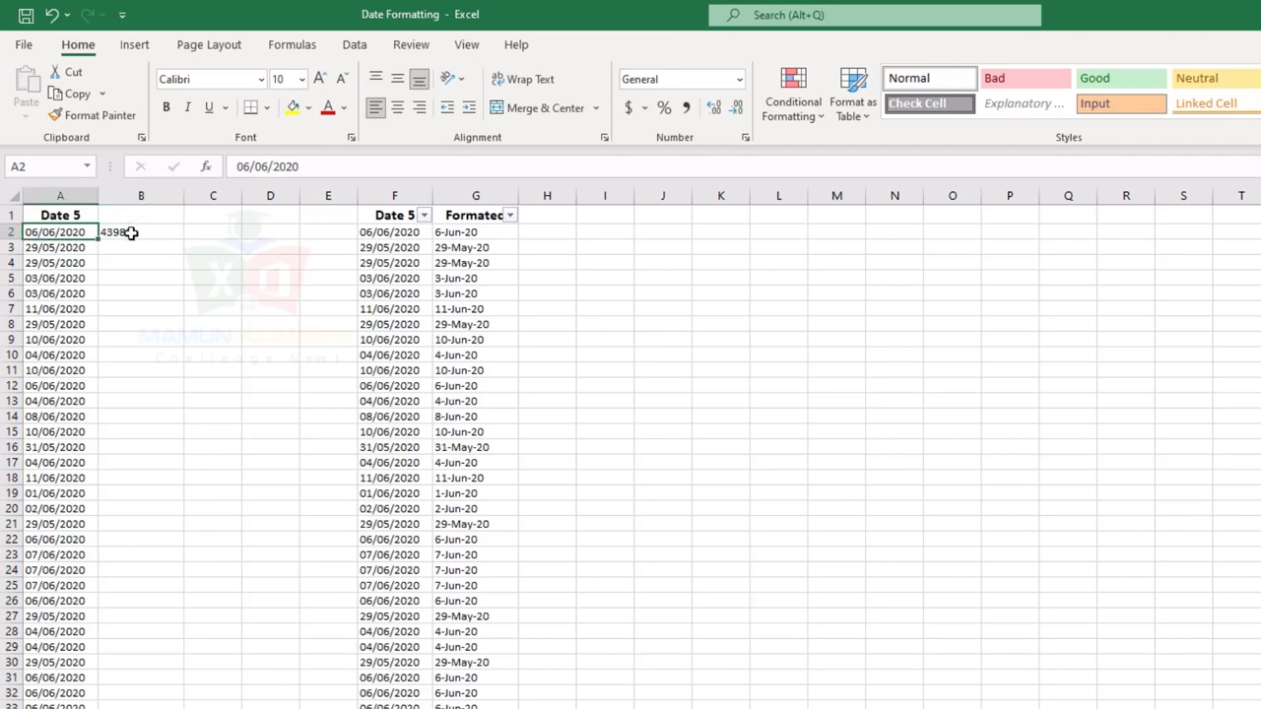
key("ctrl+Down")
key("Right")
key("ctrl+shift+Up")
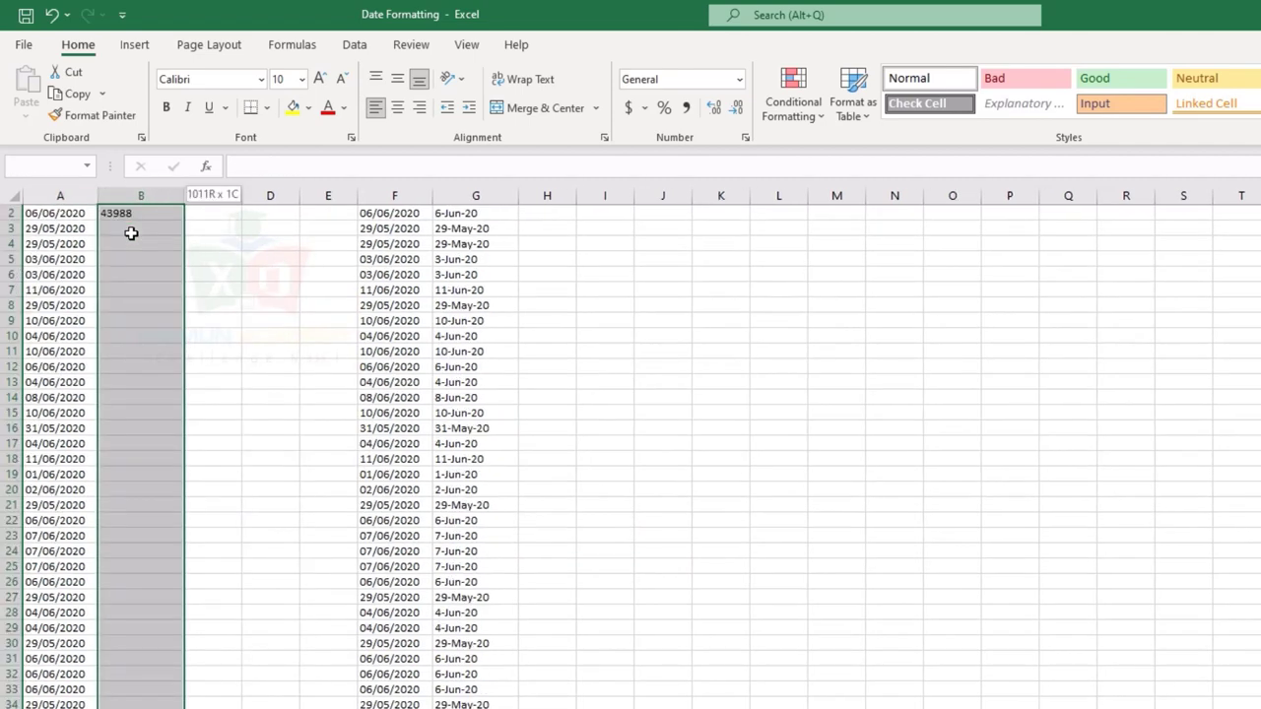
key("ctrl+d")
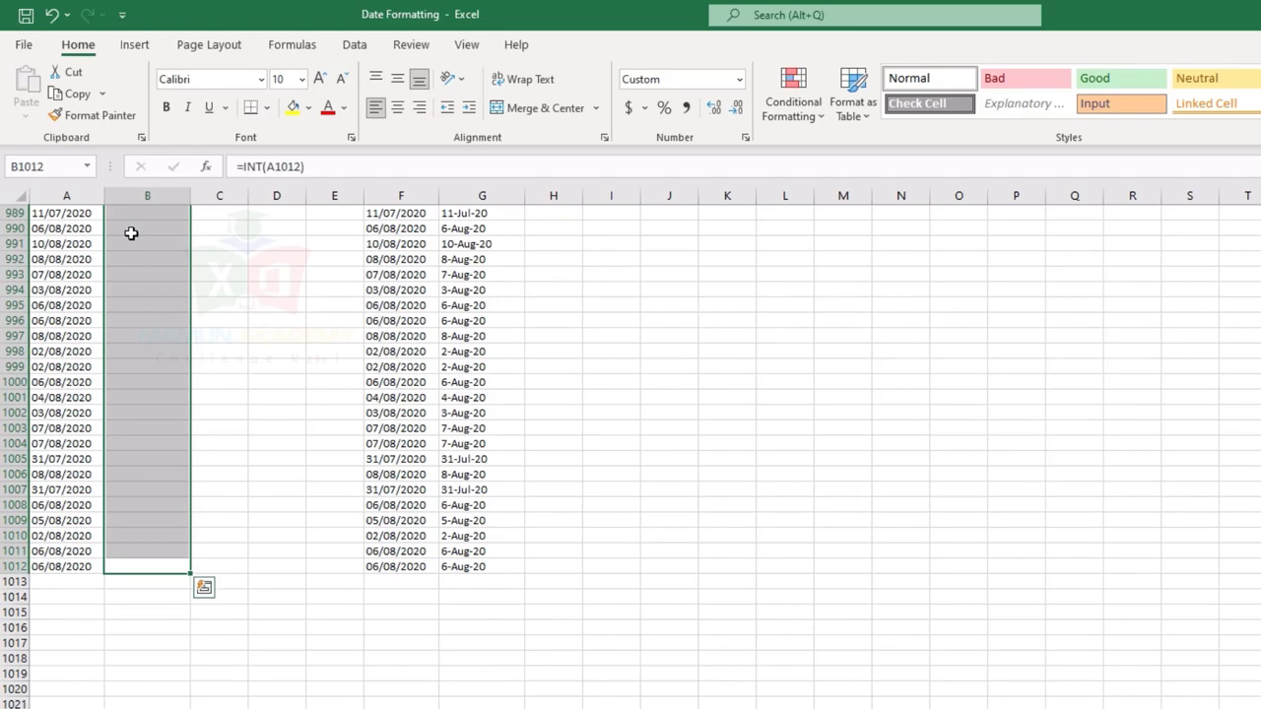
key("ctrl+Up")
key("Up")
key("Down")
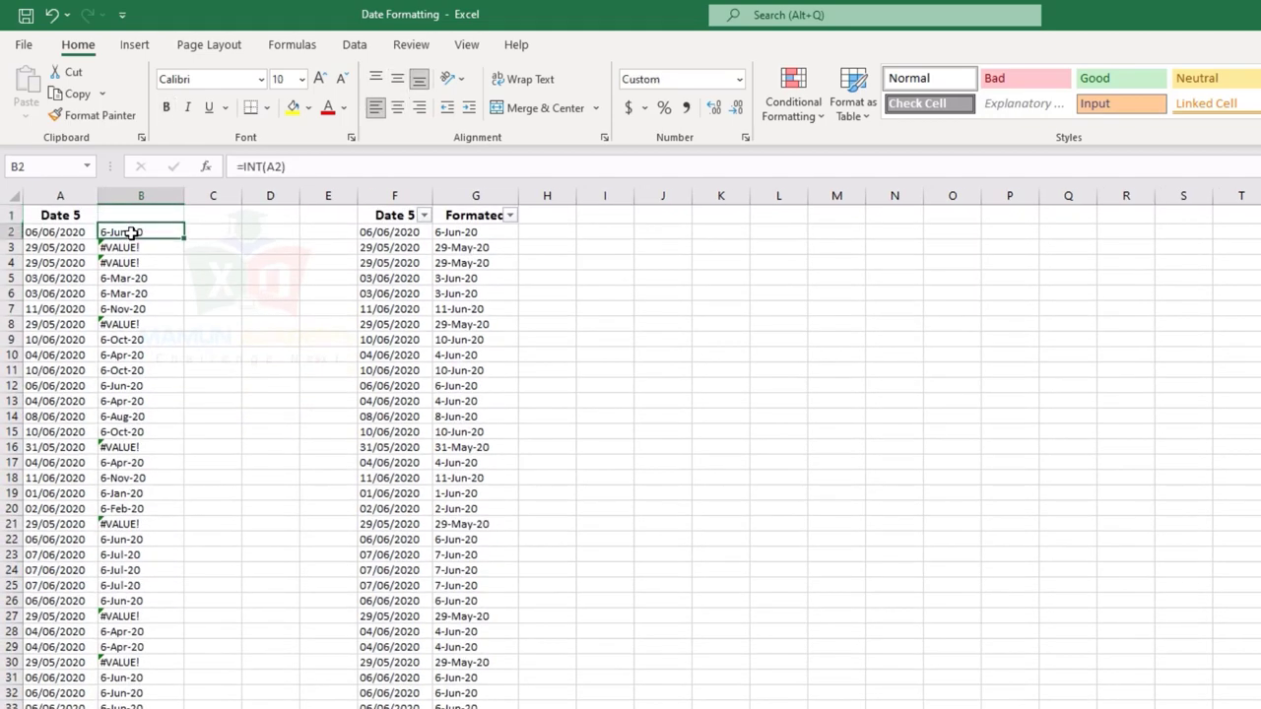
key("Down")
key("Down")
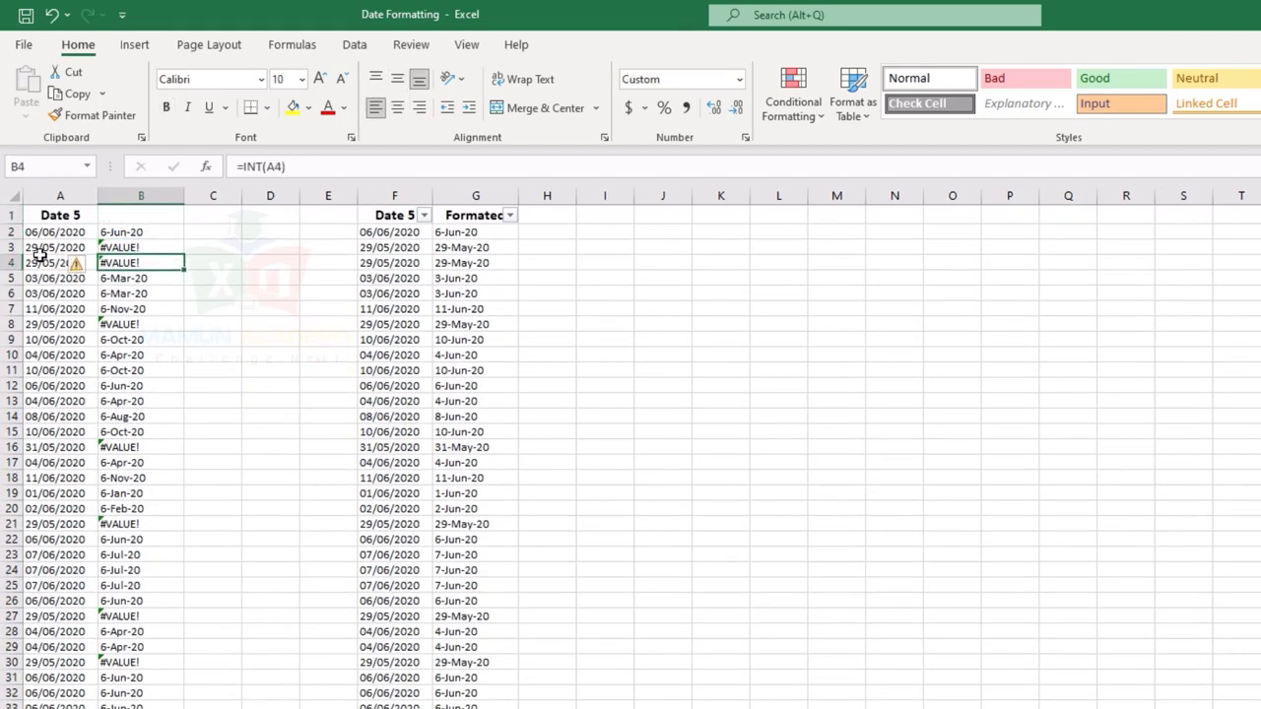
Step: Check the text date in A3, then delete everything in column B
left_click(39, 247)
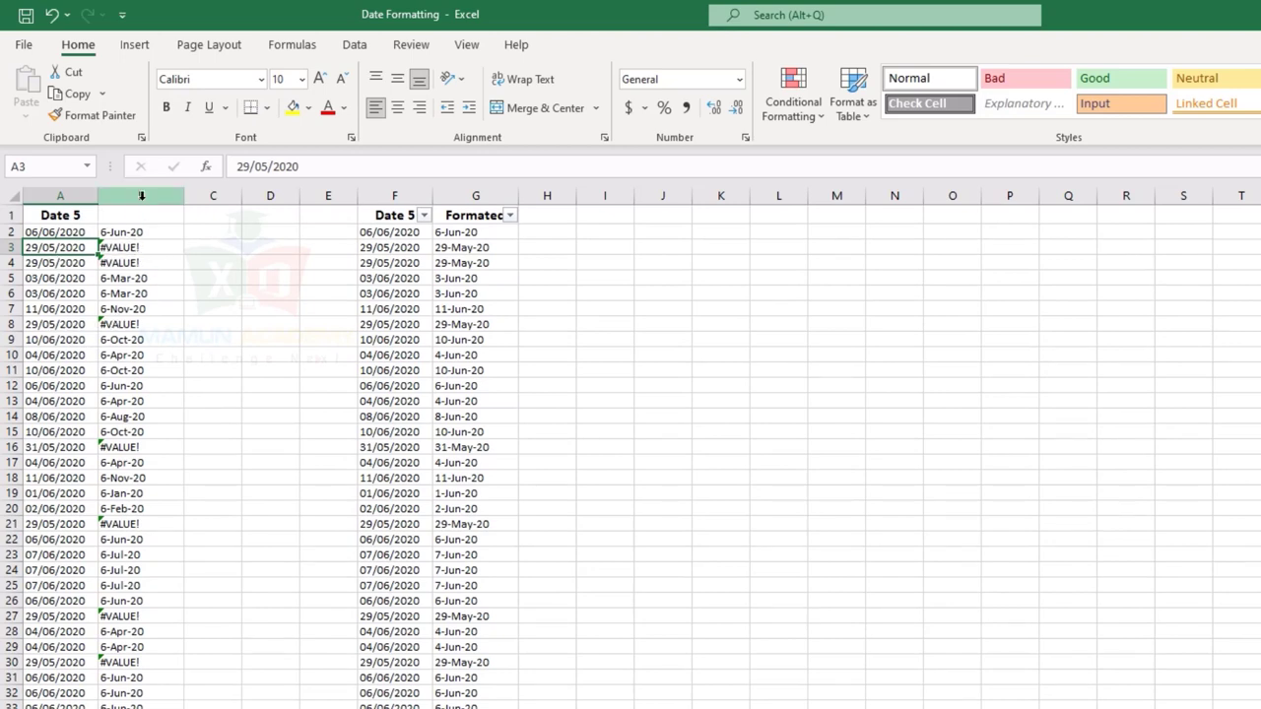
left_click(141, 196)
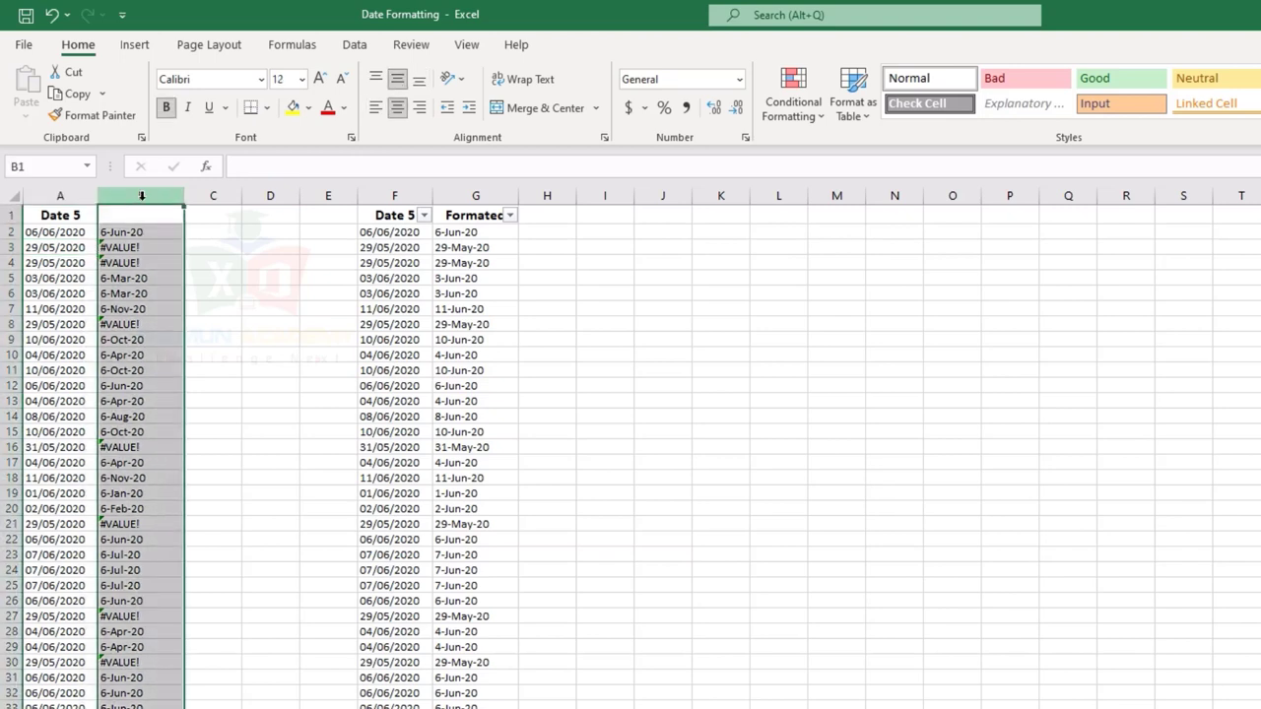
key("Delete")
key("Down")
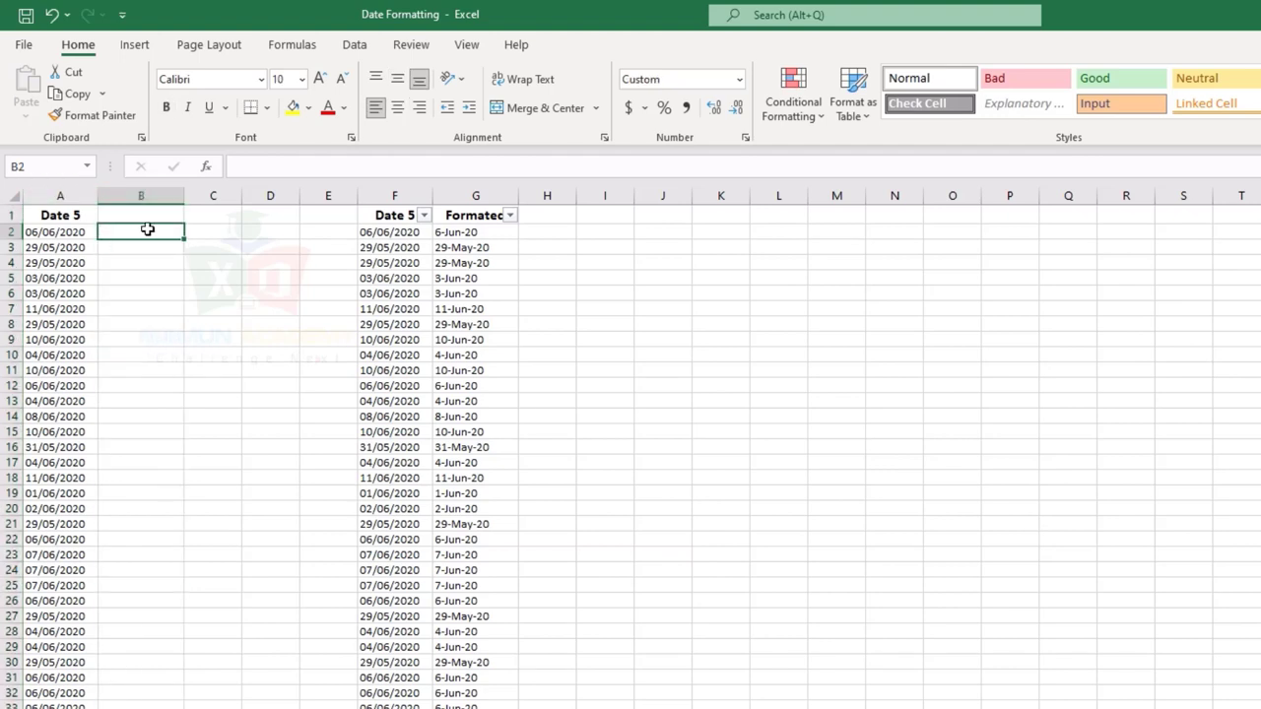
left_click(132, 247)
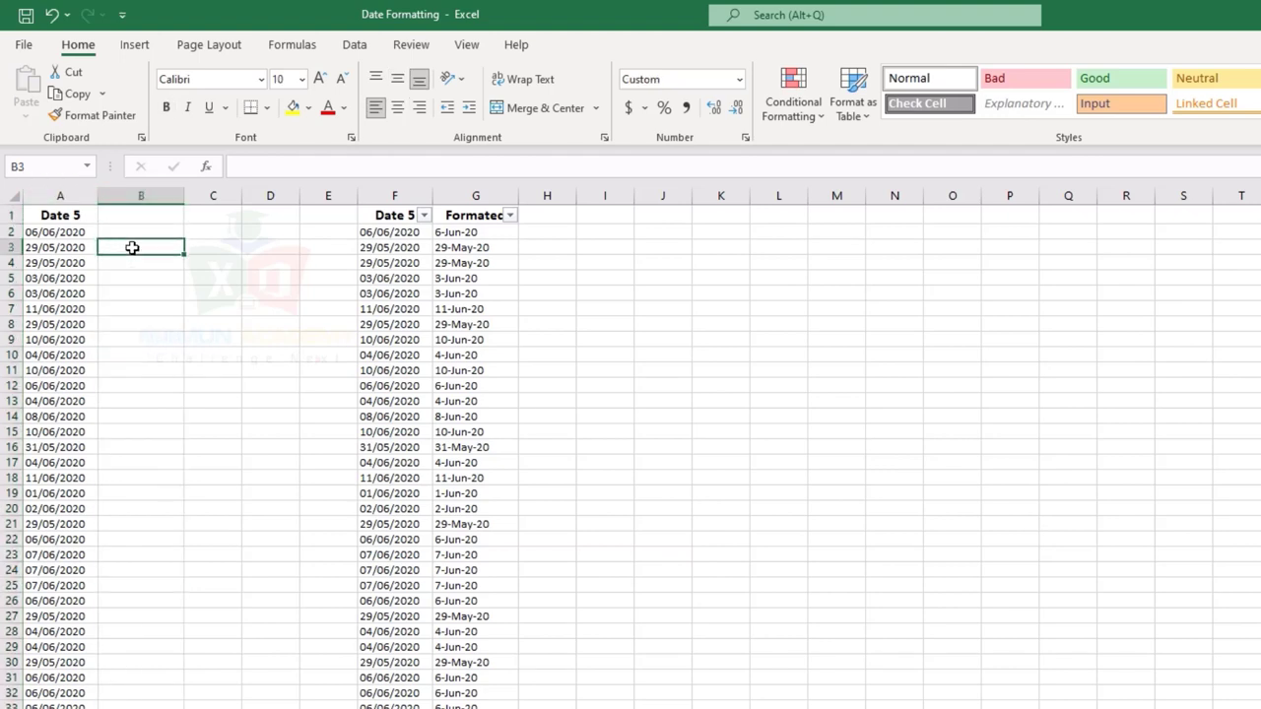
key("ctrl+semicolon")
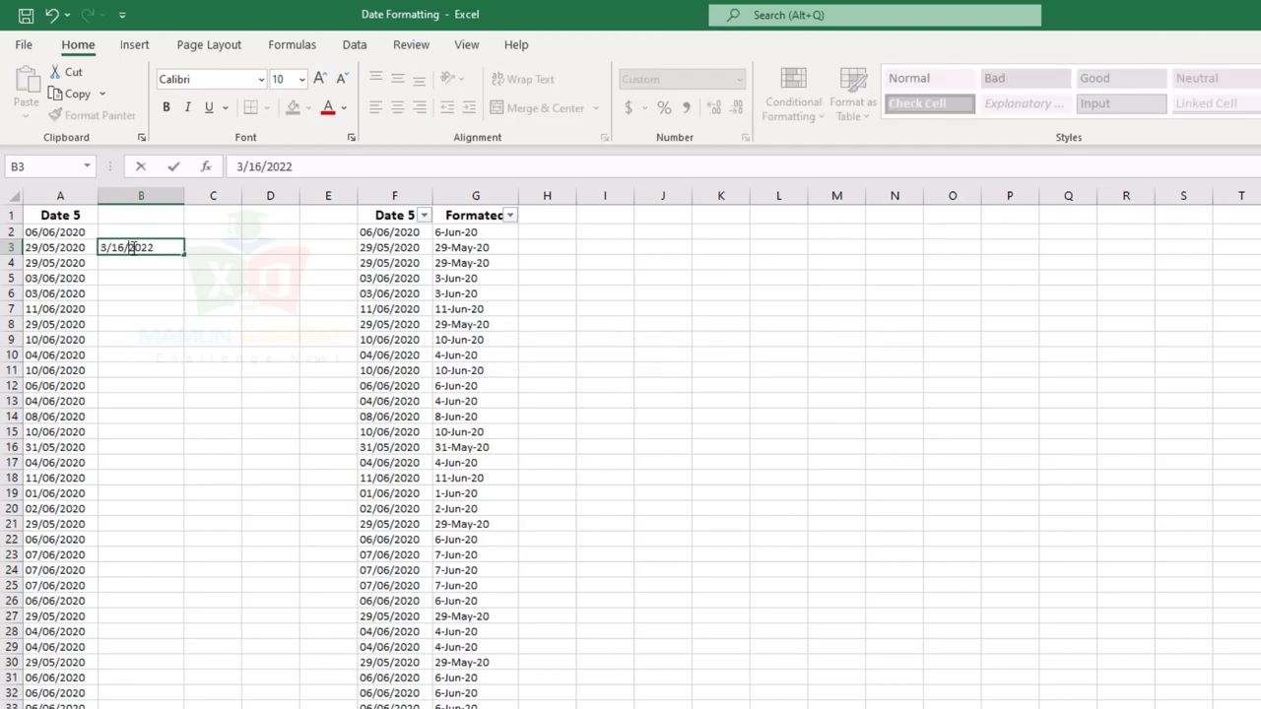
key("BackSpace")
key("BackSpace")
type("29")
key("BackSpace")
type("5")
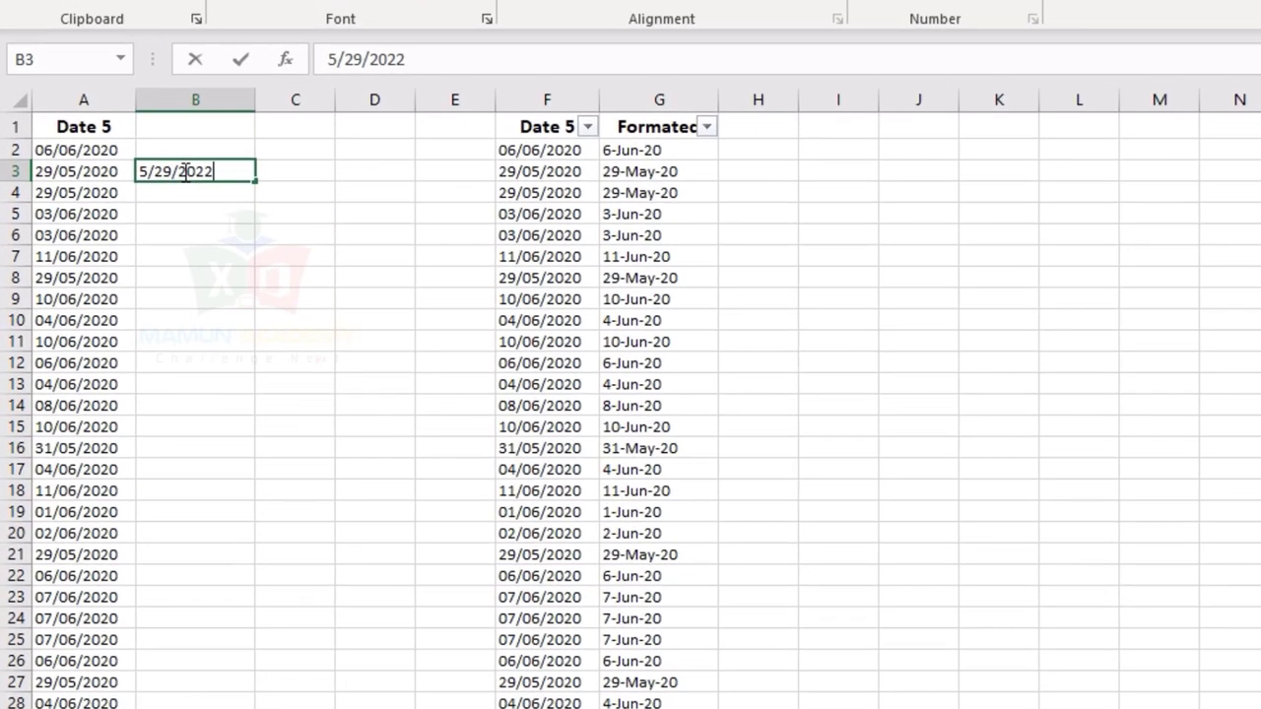
key("BackSpace")
type("0")
key("Return")
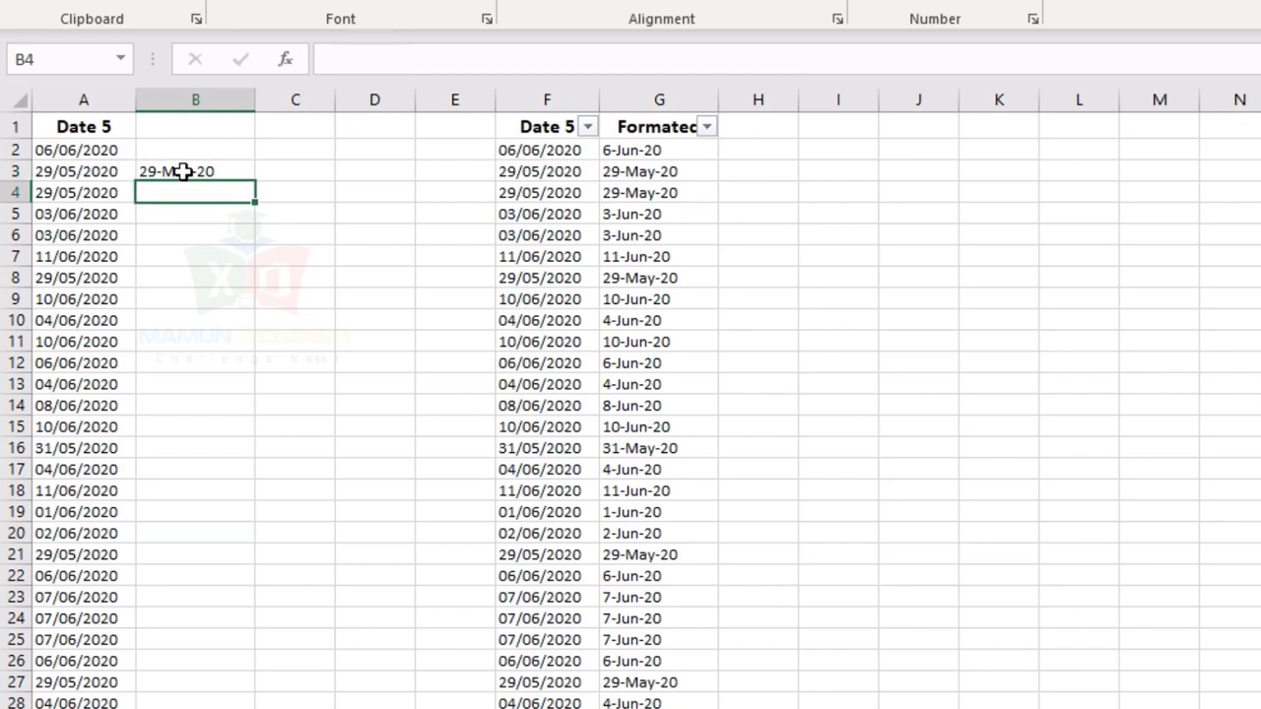
key("ctrl+e")
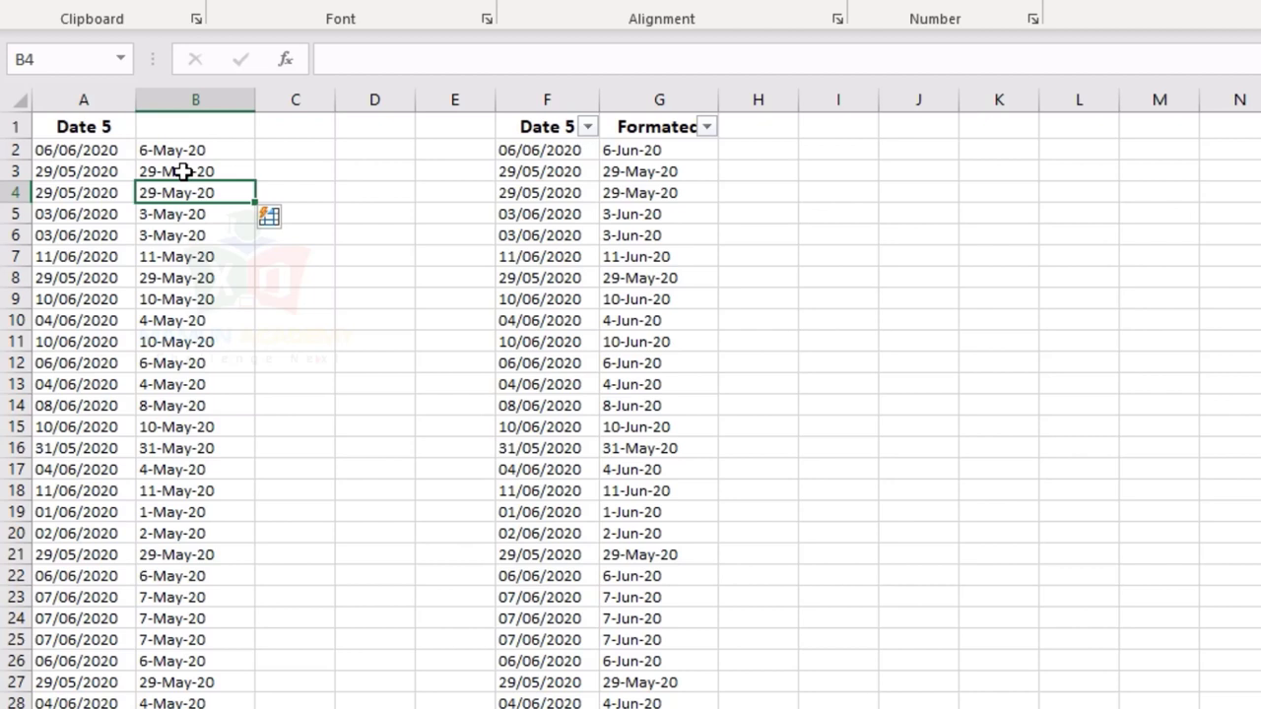
key("Down")
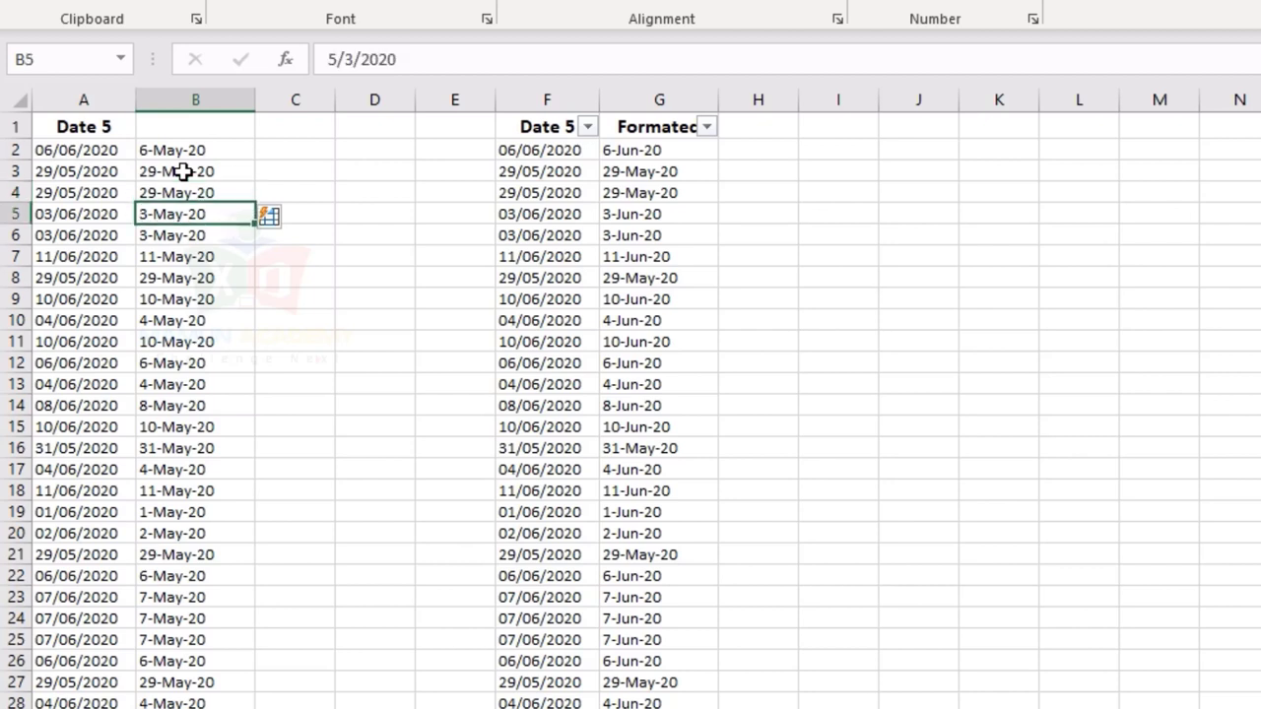
key("Left")
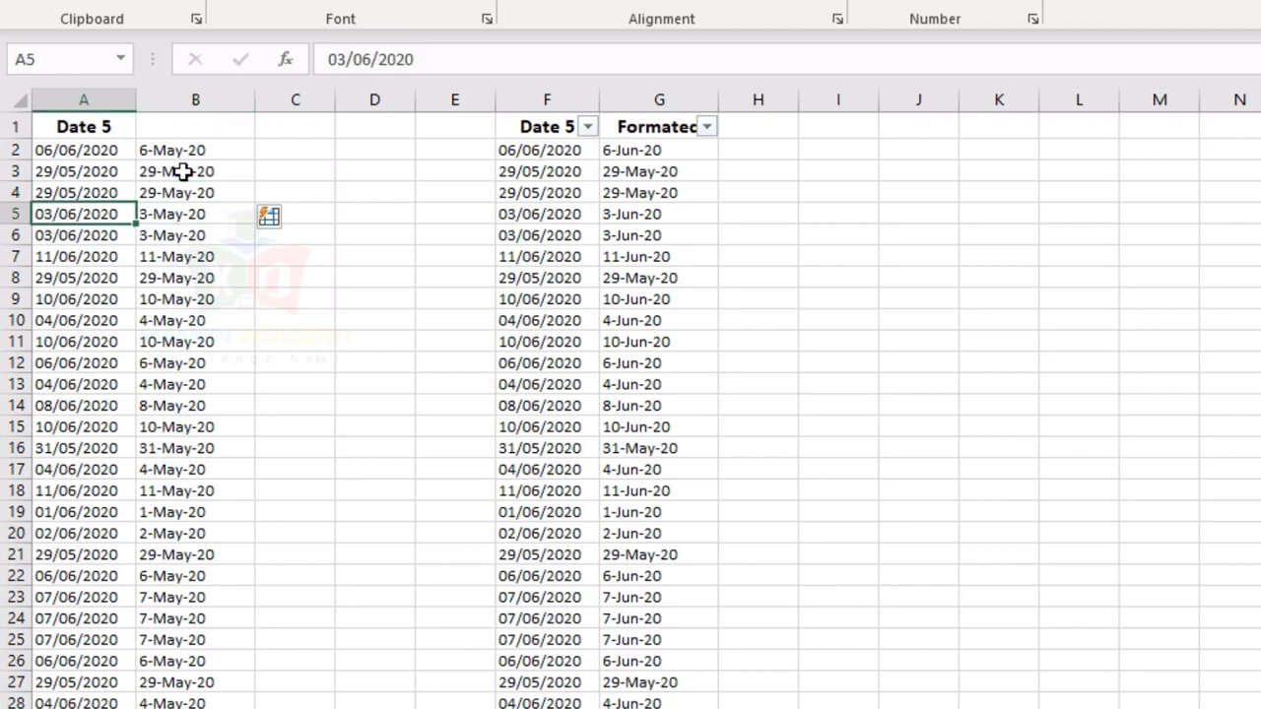
key("Up")
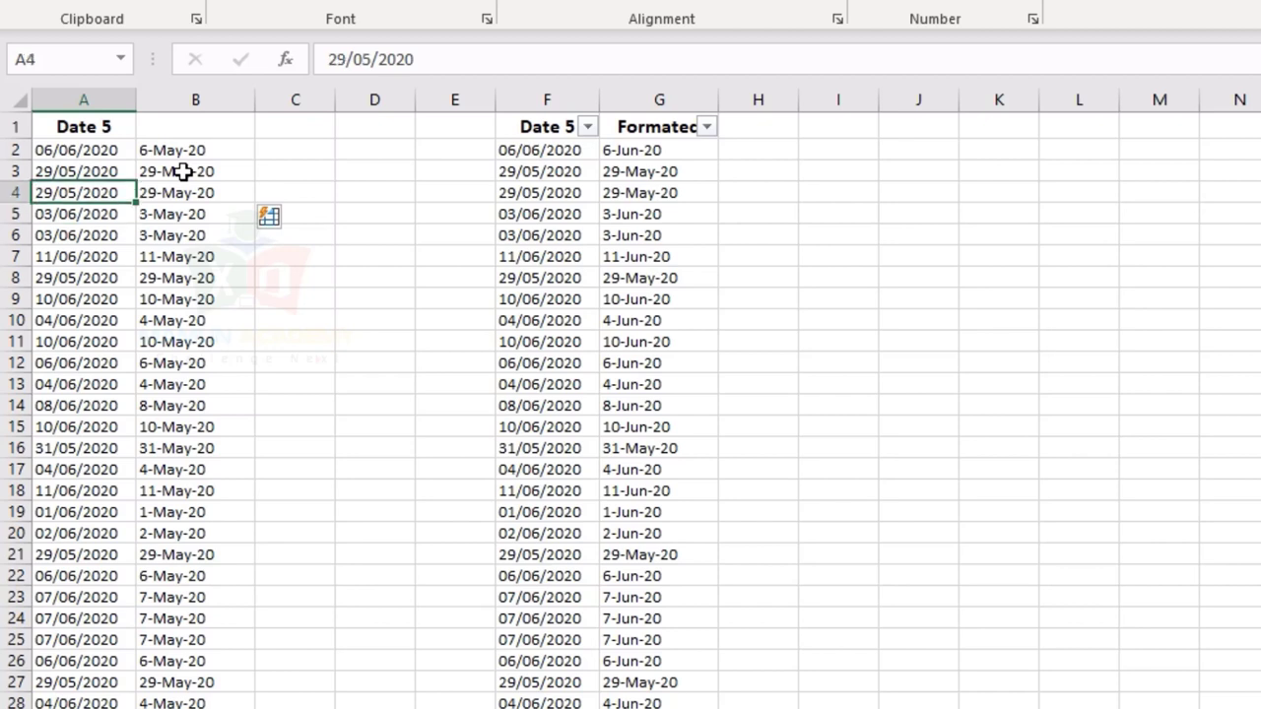
key("Right")
key("Down")
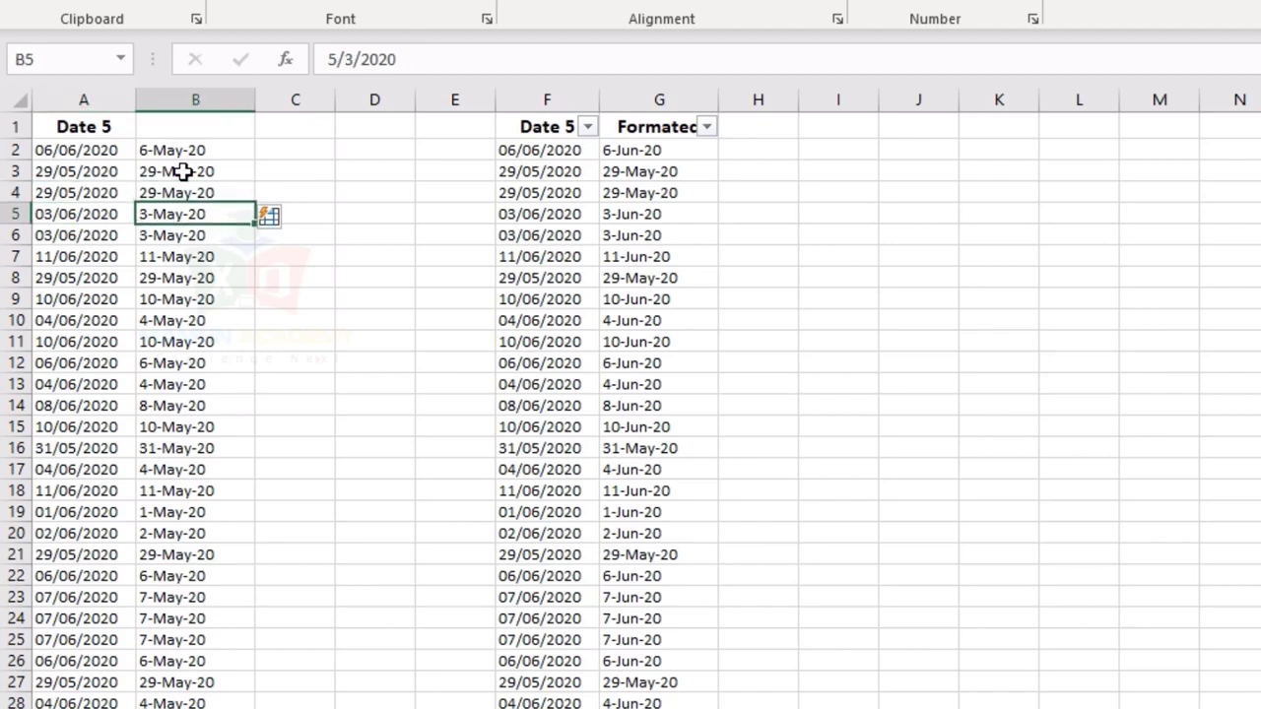
key("F2")
key("Left")
key("Left")
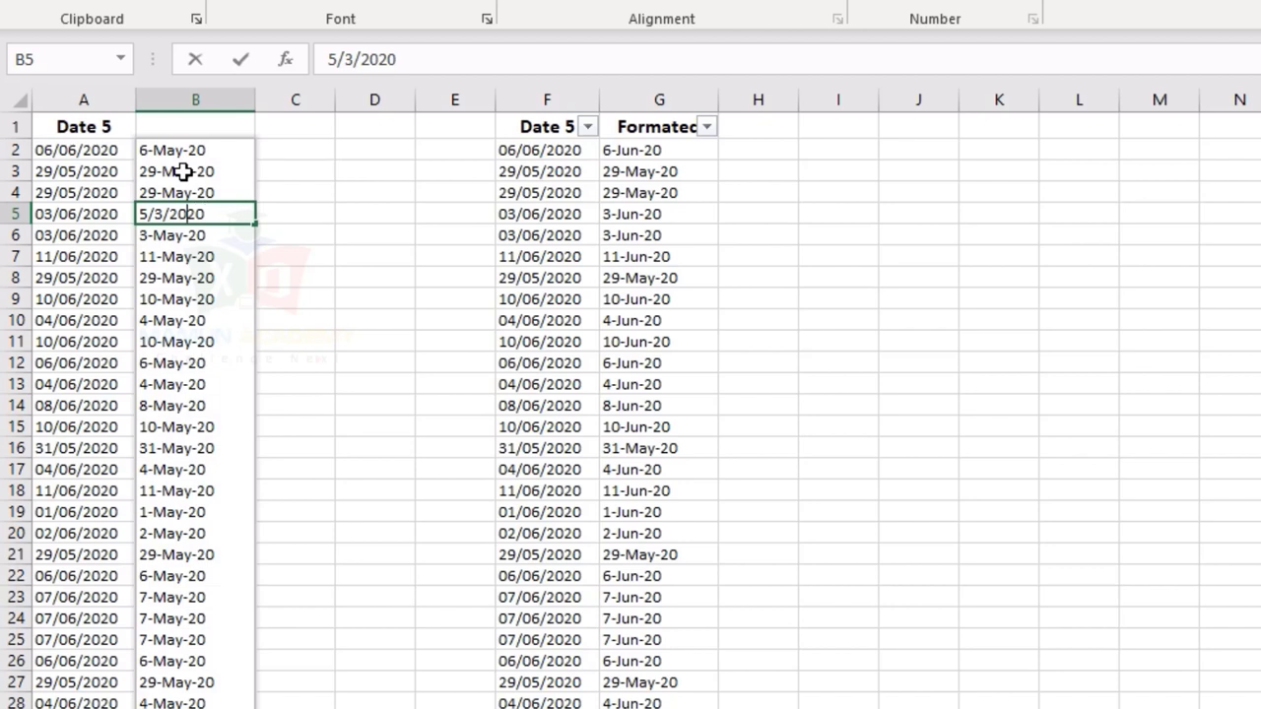
key("Left")
key("Left")
key("Left")
key("Left")
key("Left")
key("BackSpace")
type("6")
key("Return")
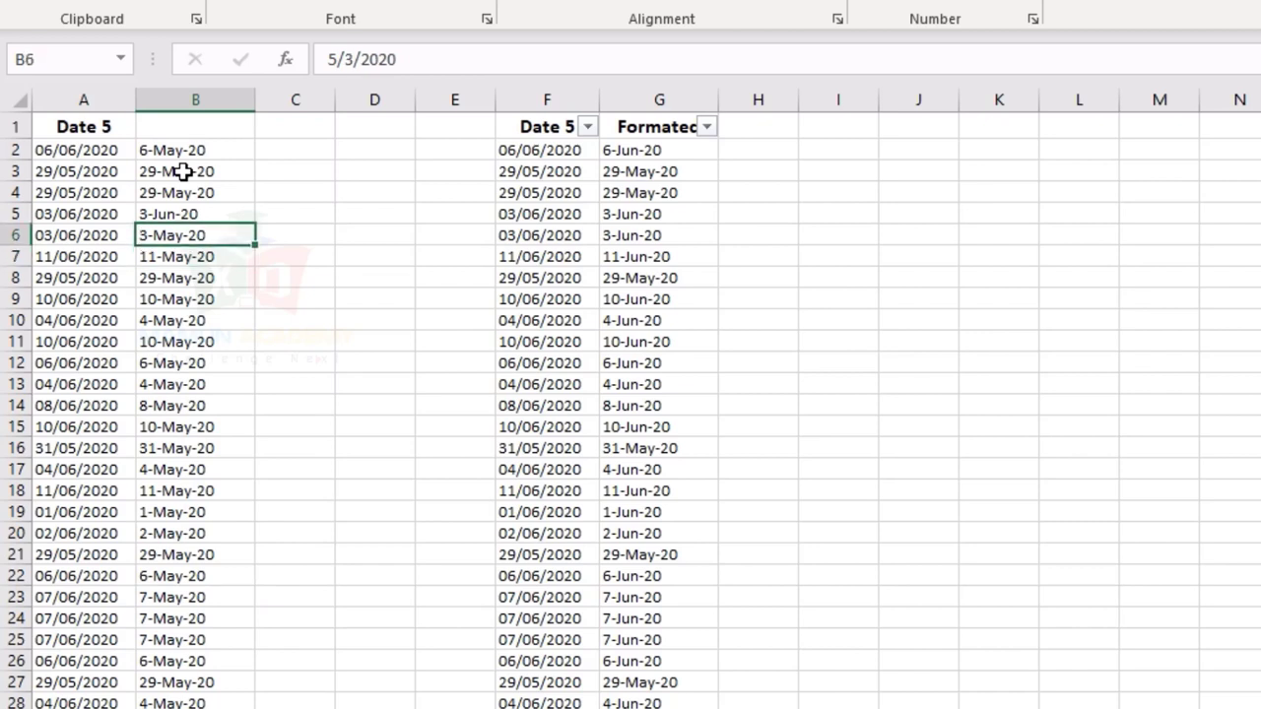
key("Up")
key("Up")
key("Up")
key("Up")
key("ctrl+space")
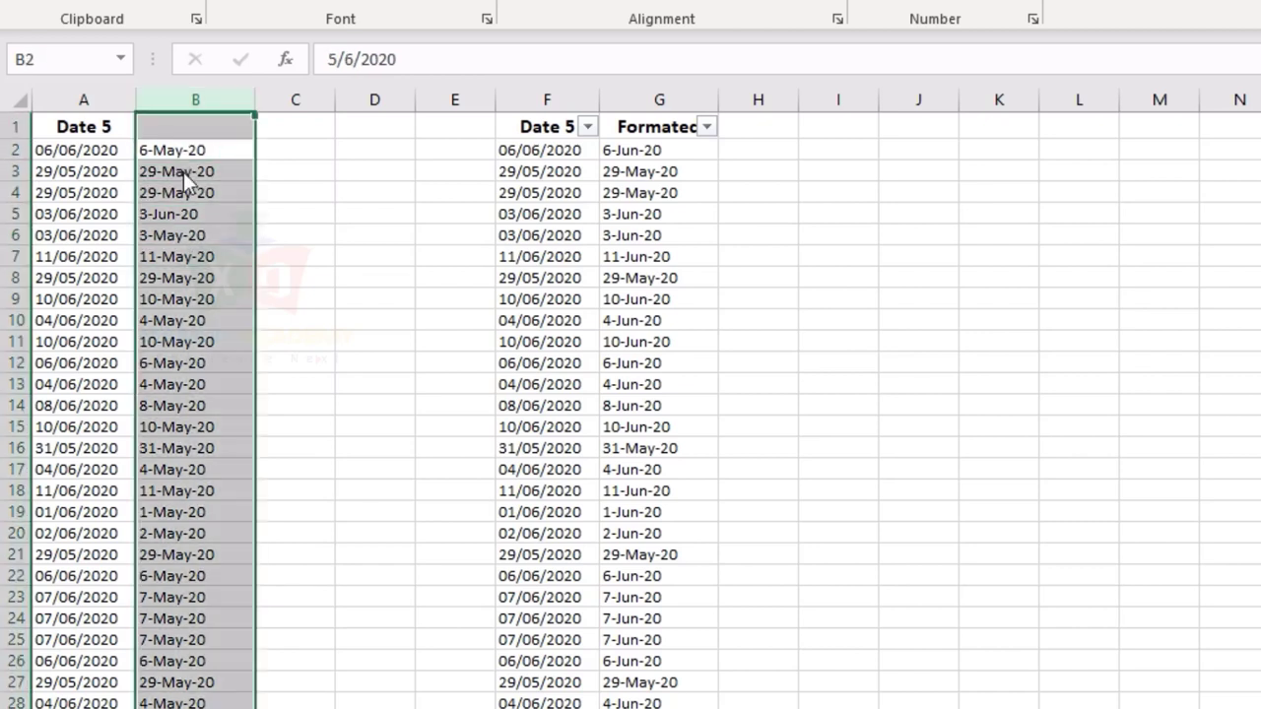
key("Delete")
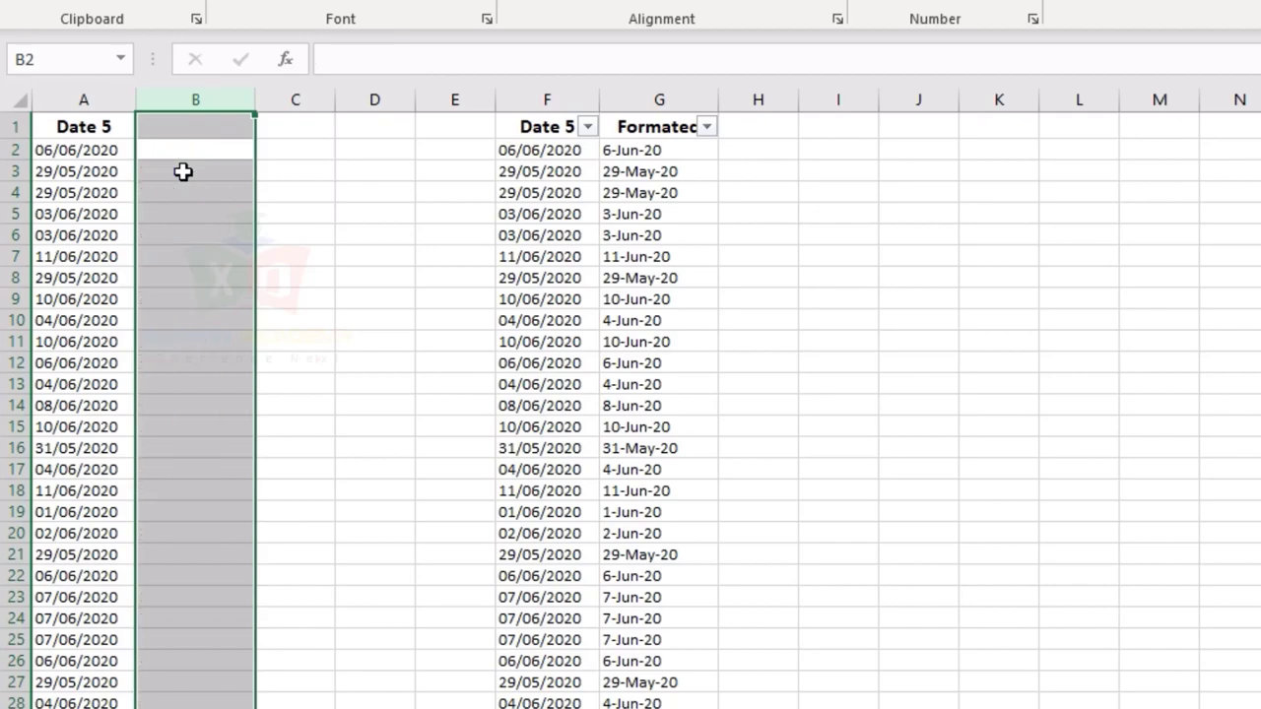
left_click(183, 171)
key("Up")
key("Up")
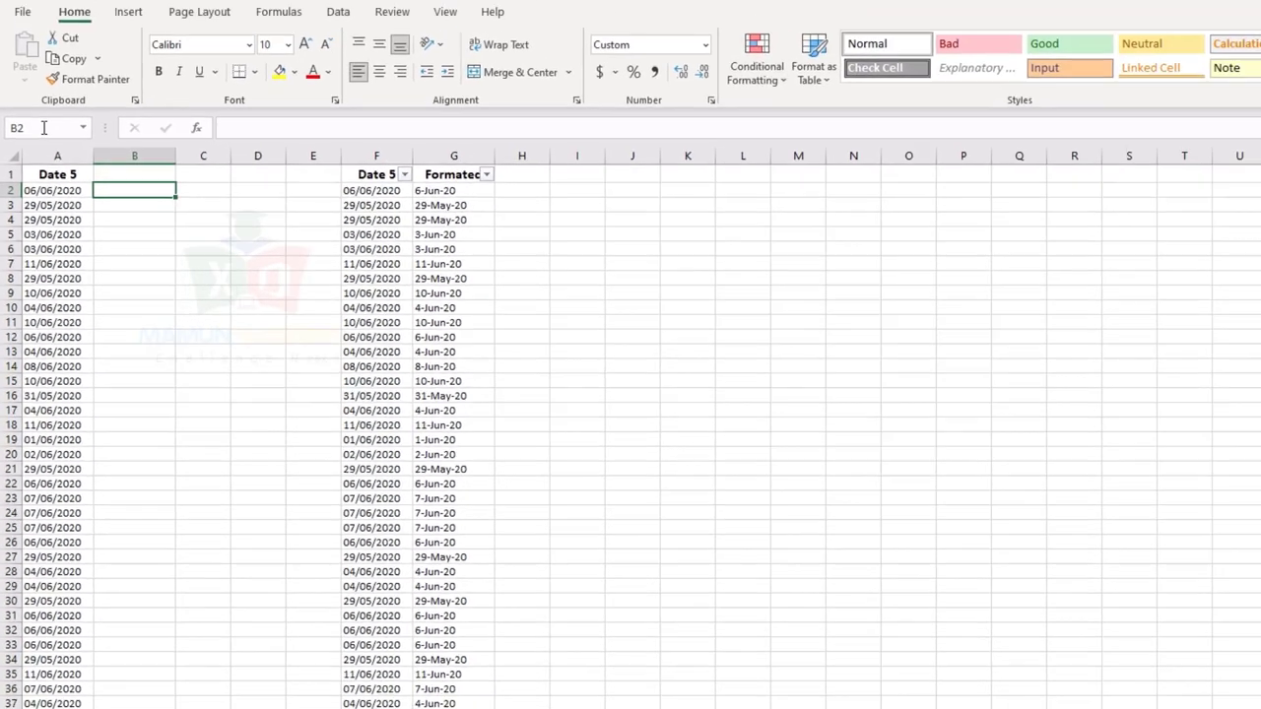
Step: Split column A with Text to Columns, delimited on '/', into destination $B$1
key("Left")
key("ctrl+space")
left_click(305, 38)
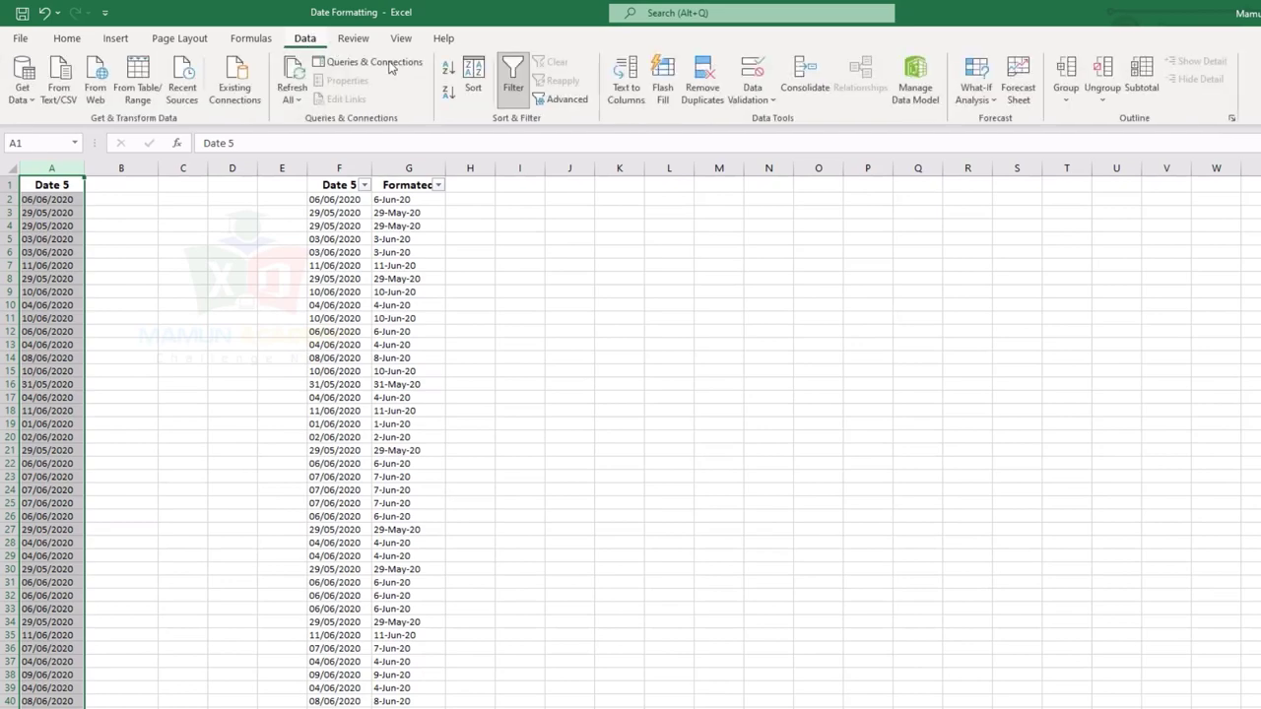
left_click(626, 78)
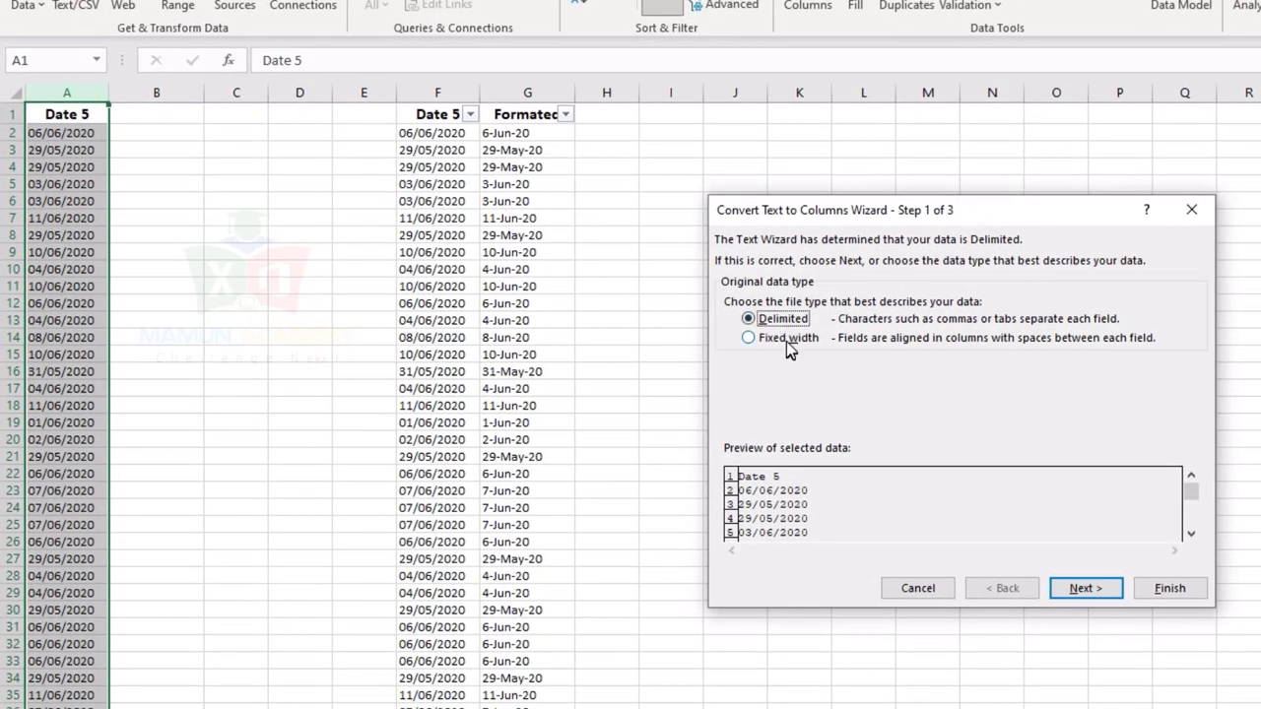
left_click(714, 345)
left_click(1084, 588)
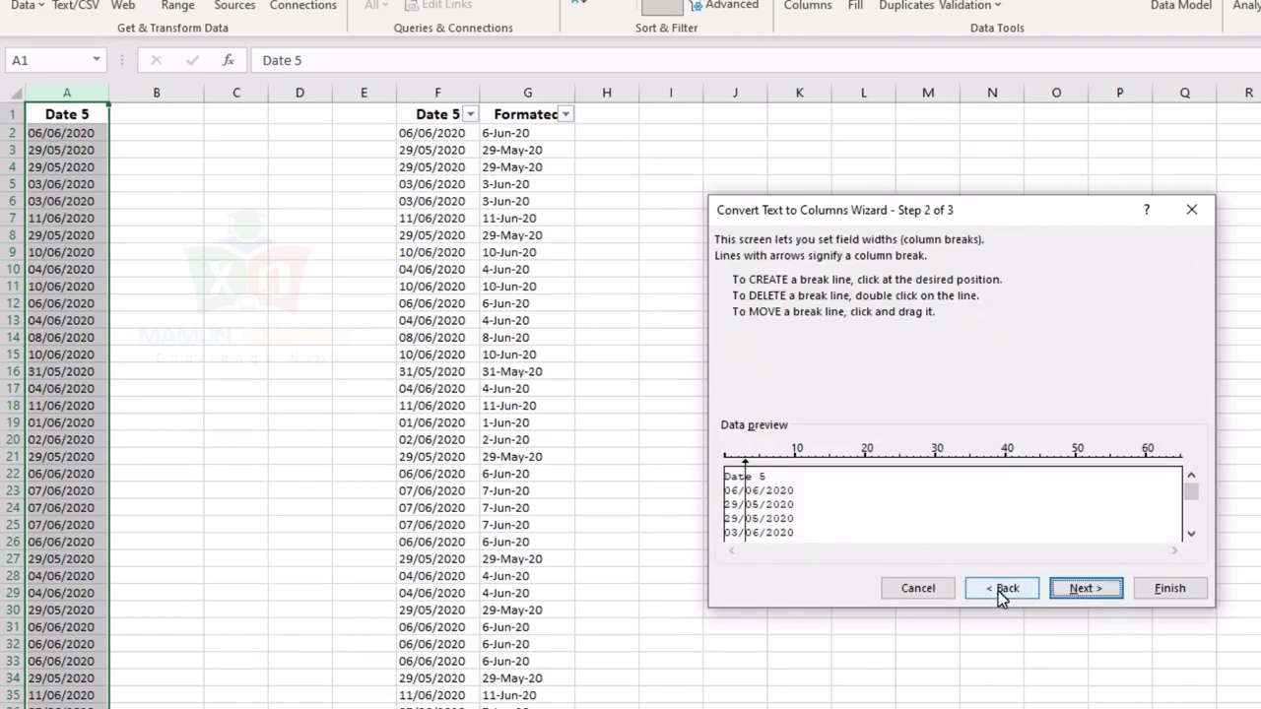
left_click(999, 589)
left_click(772, 322)
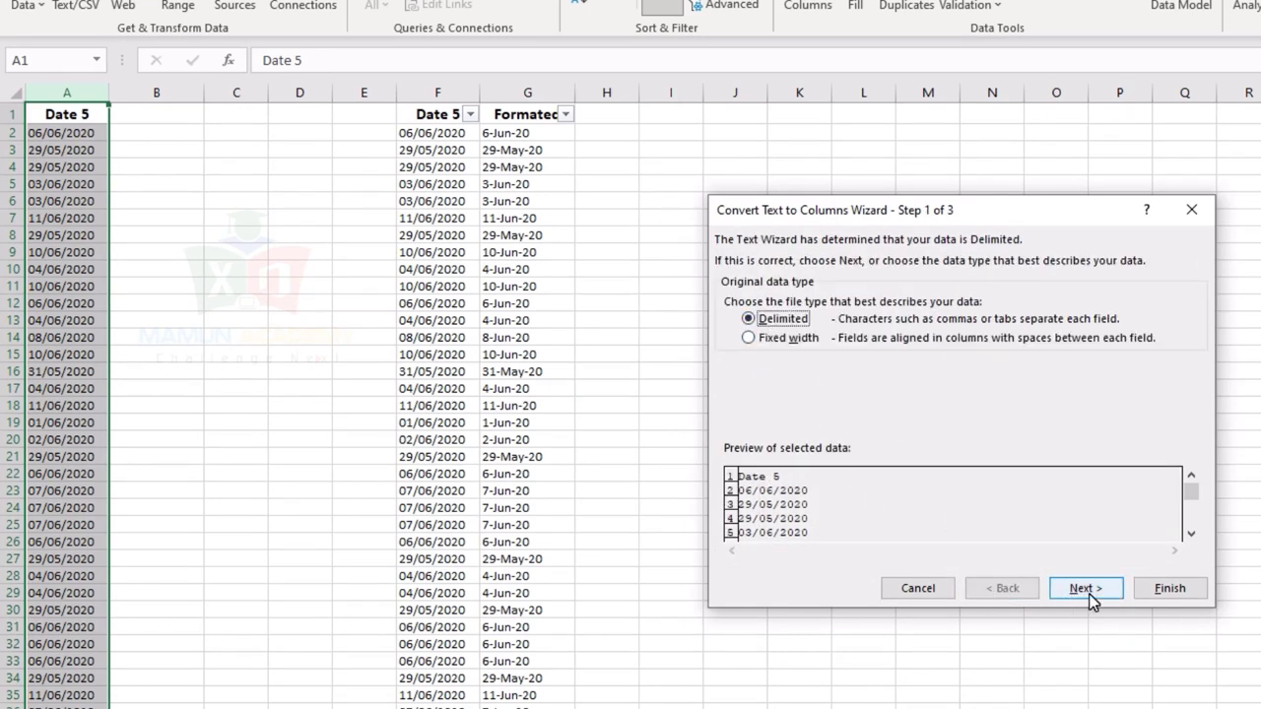
left_click(1084, 591)
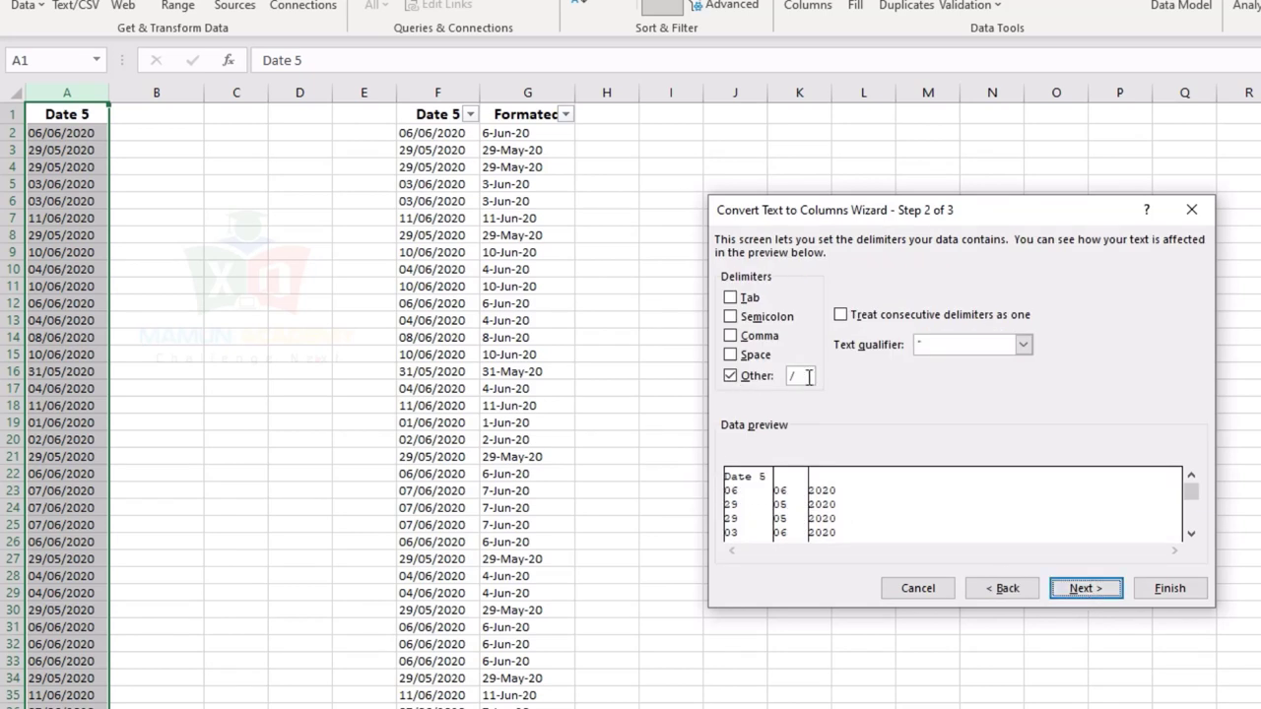
left_click(1084, 589)
left_click(802, 378)
key("BackSpace")
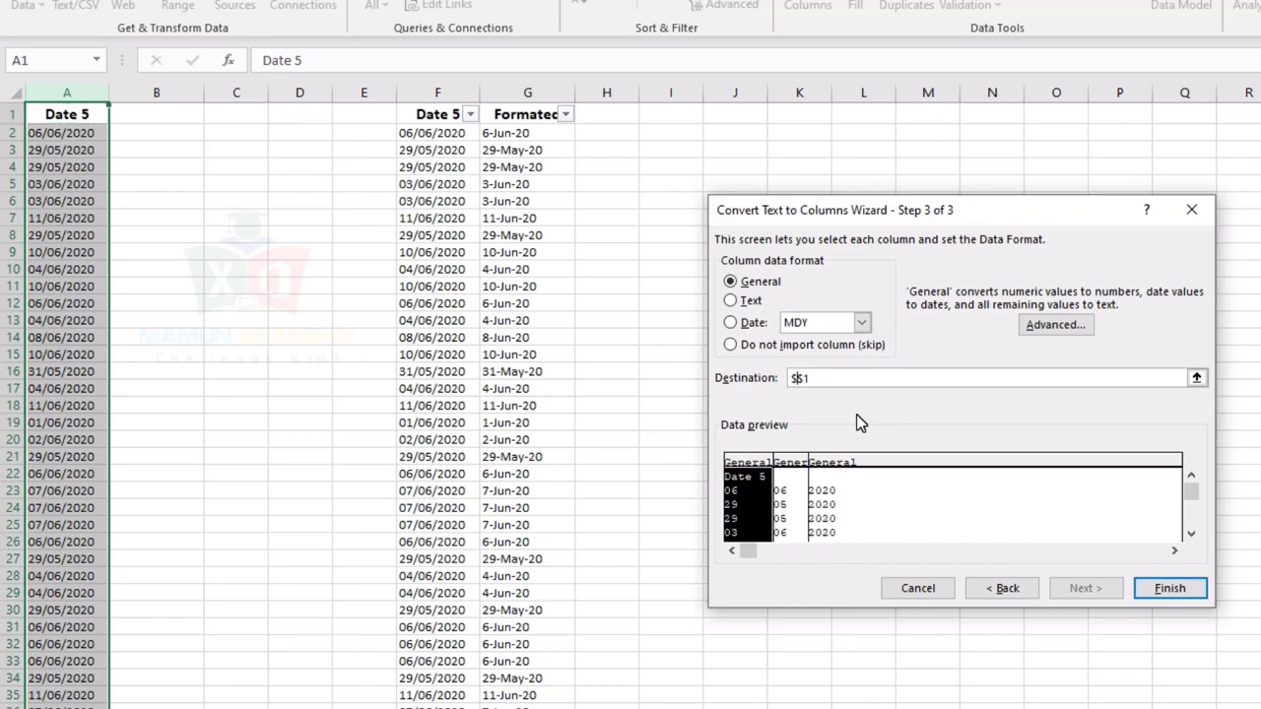
type("b")
left_click(1169, 588)
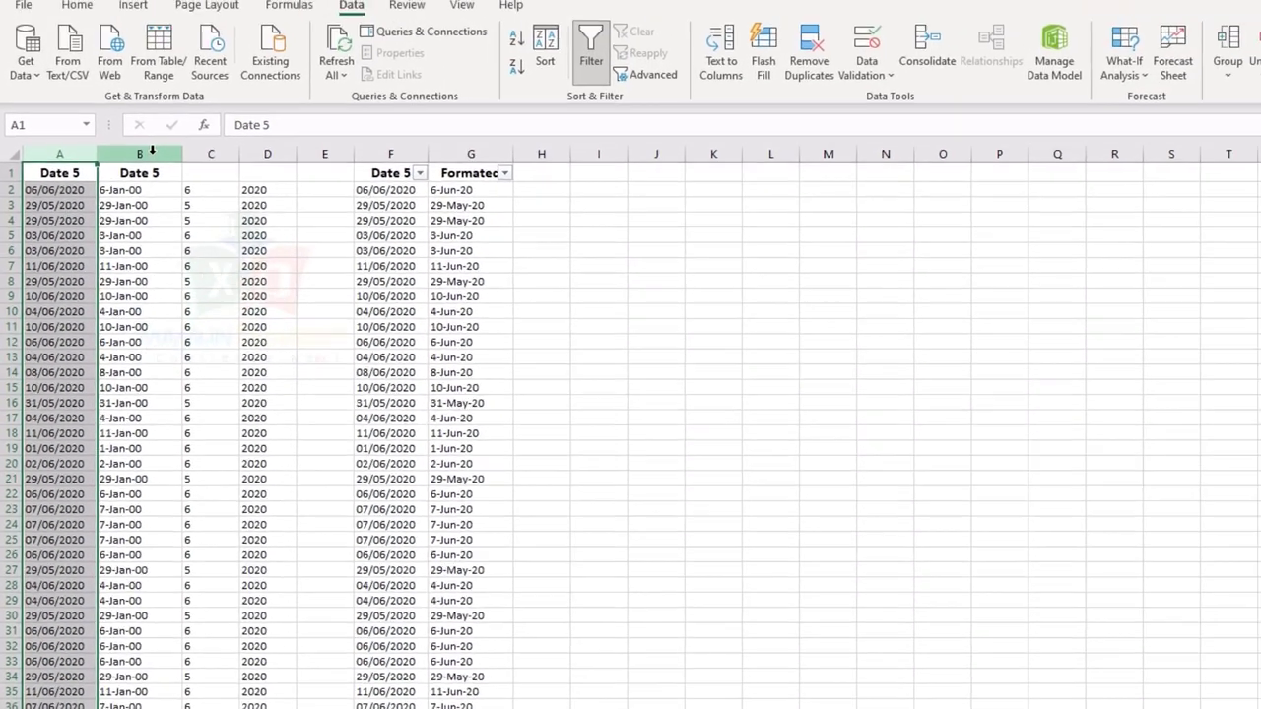
Step: Format the split columns B through D as General
left_click_drag(131, 182, 259, 188)
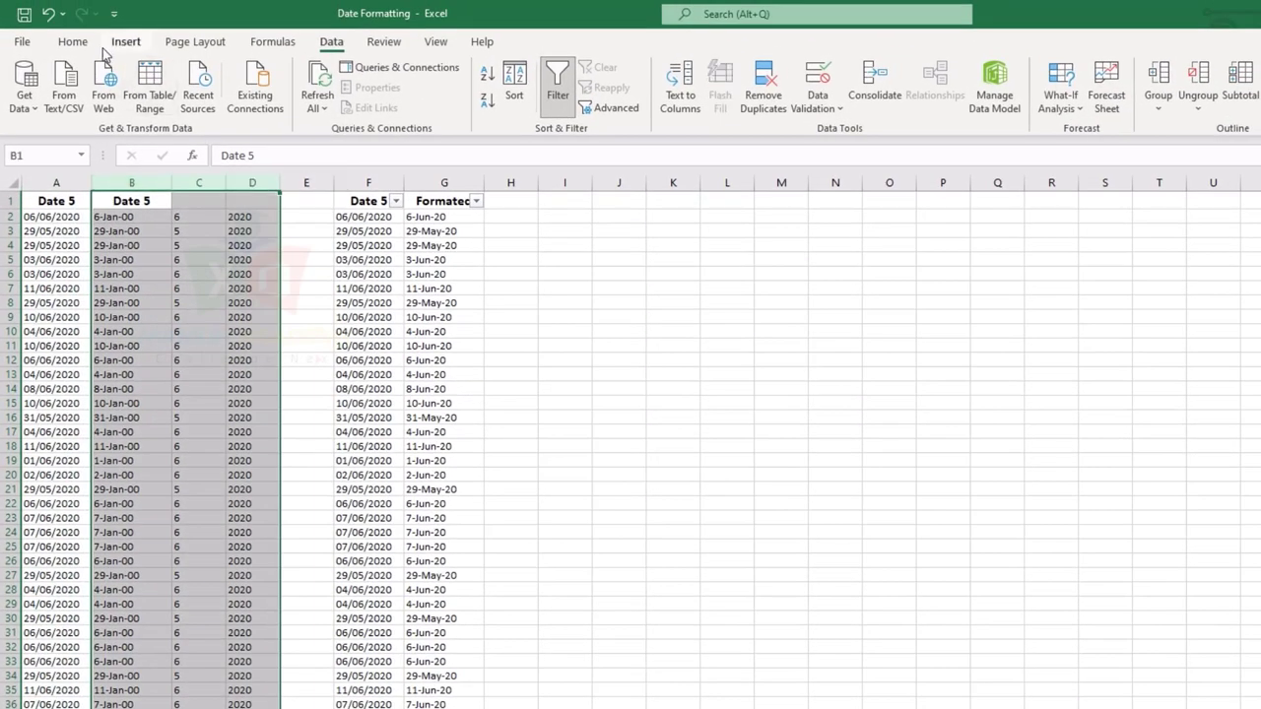
left_click(71, 42)
left_click(690, 74)
left_click(654, 99)
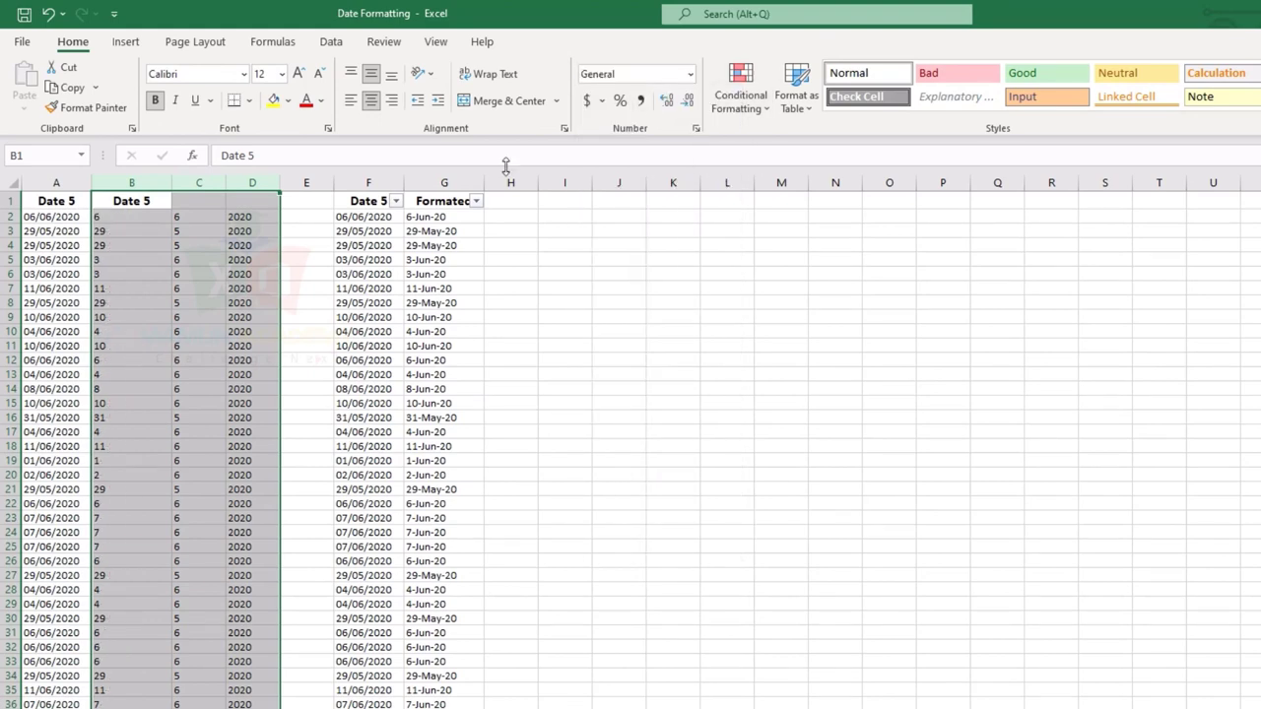
Step: Insert blank columns at column E
left_click(308, 183)
key("ctrl+shift+plus")
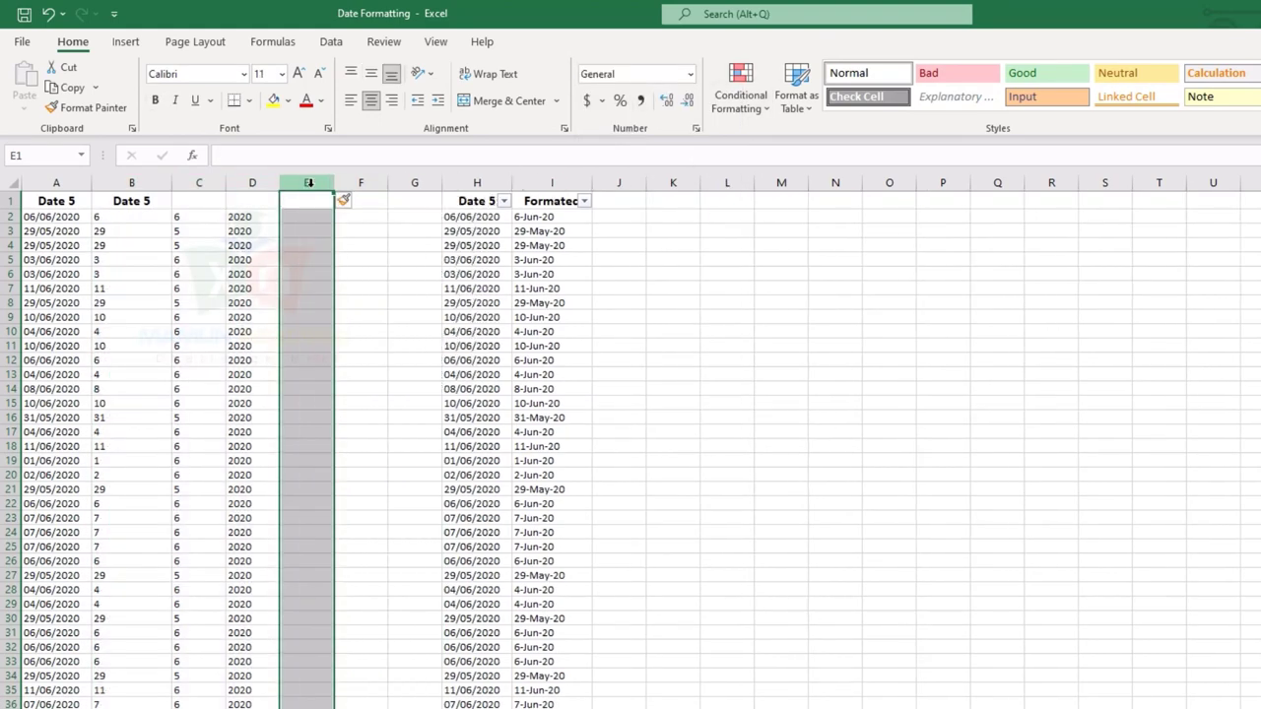
key("Down")
Step: Enter =DATE(D2,C2,B2) in E2 to build a date from the year, month and day columns
type("=dat")
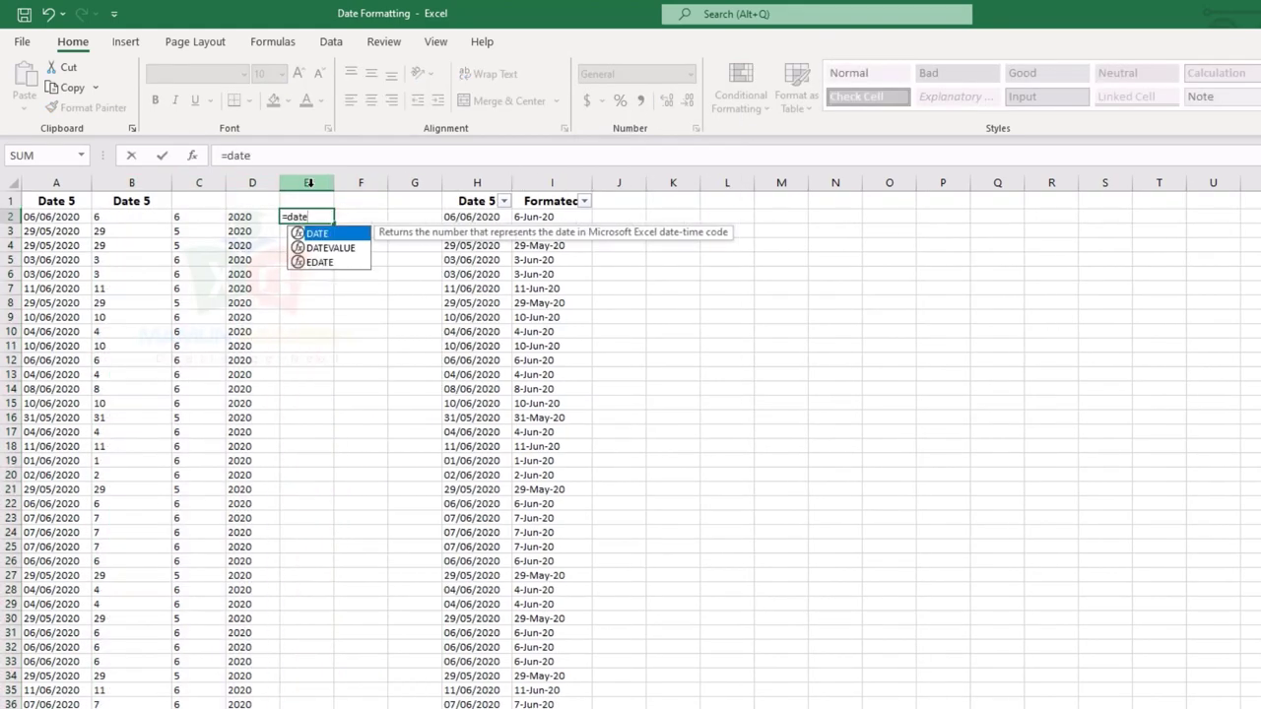
key("Tab")
key("Left")
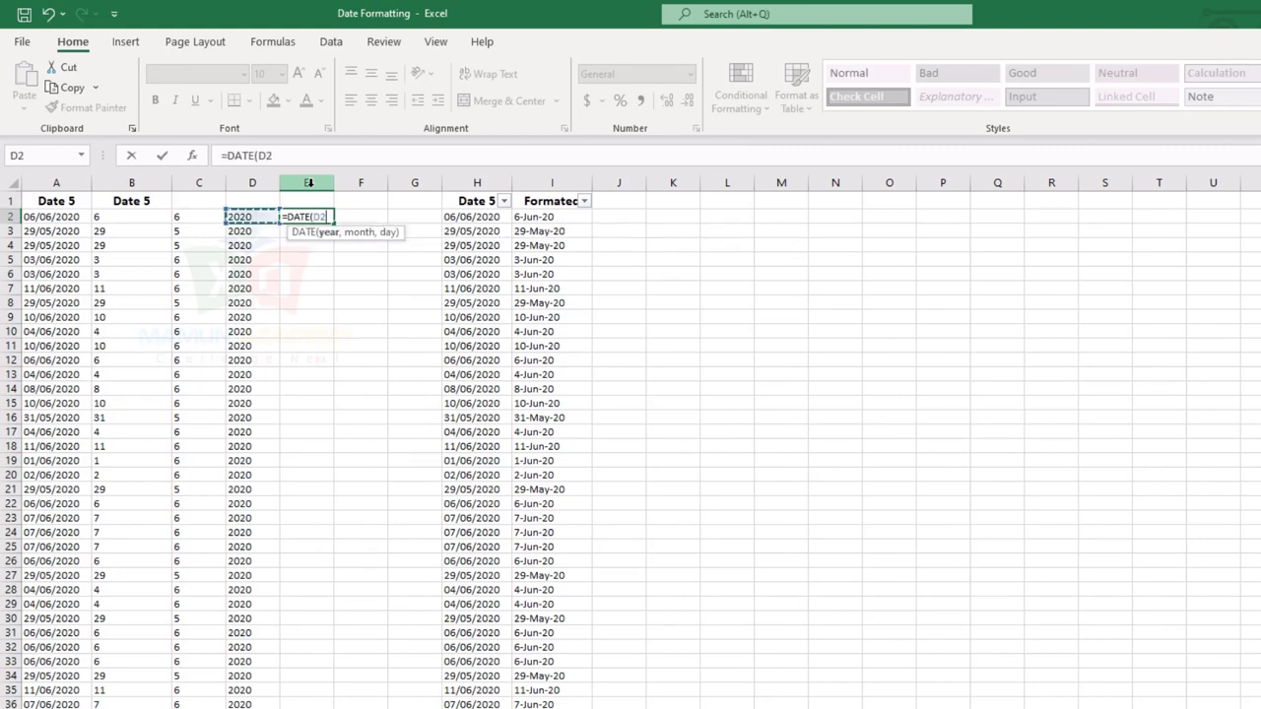
type(",")
key("Left")
key("Left")
type(",")
key("Left")
key("Left")
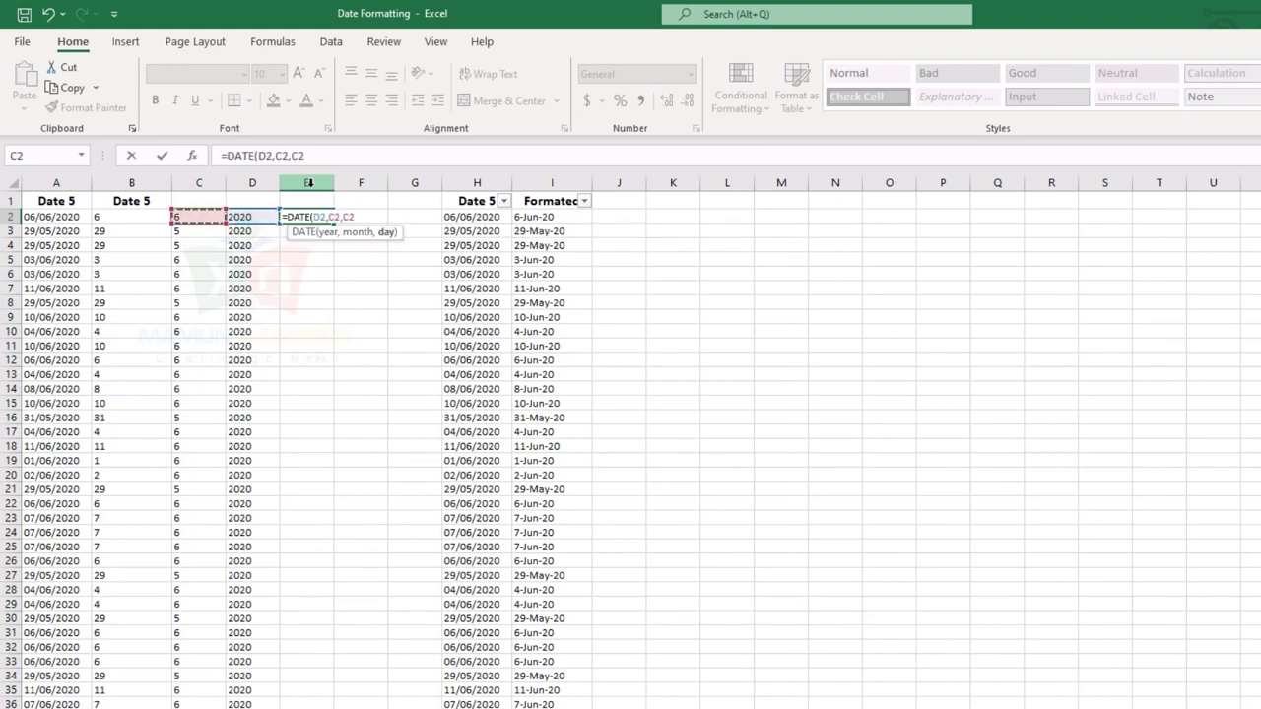
key("Left")
type("+")
key("Return")
key("Return")
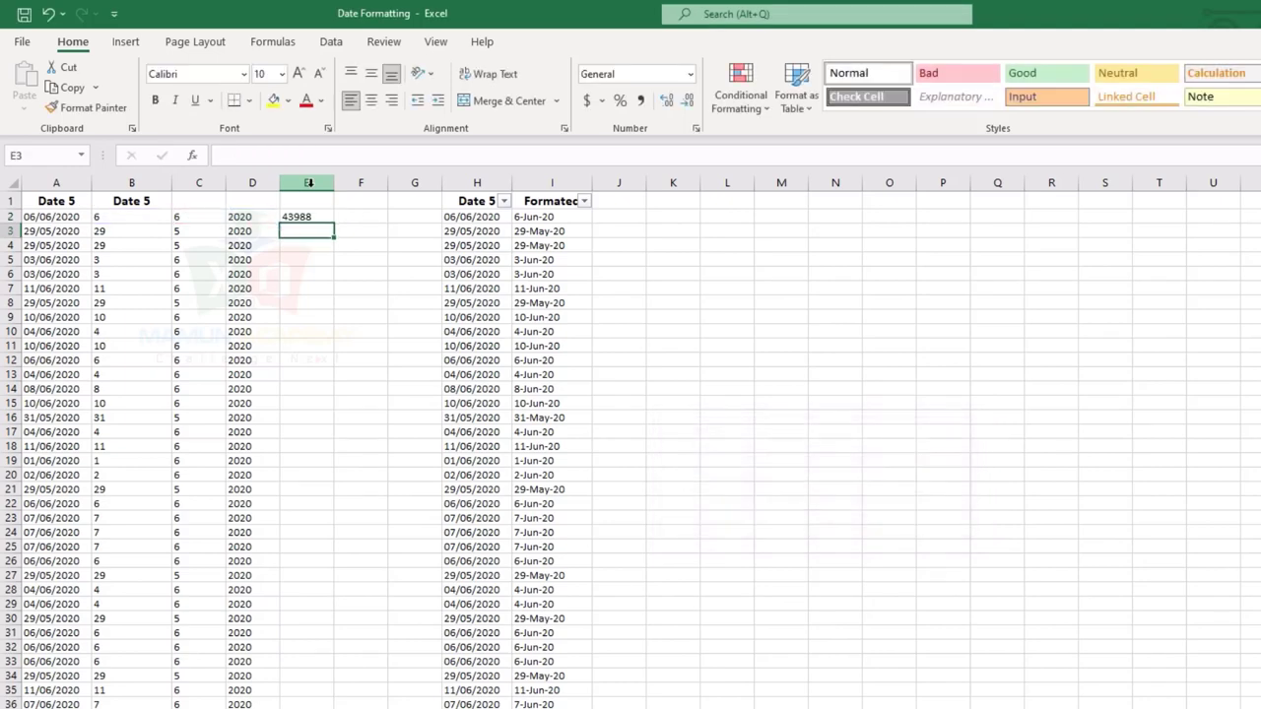
key("Up")
key("Left")
Step: Fill the DATE formula down column E to row 1012 and format it as d-mmm-yy dates
key("ctrl+Down")
key("ctrl+Up")
left_click(308, 184)
key("ctrl+d")
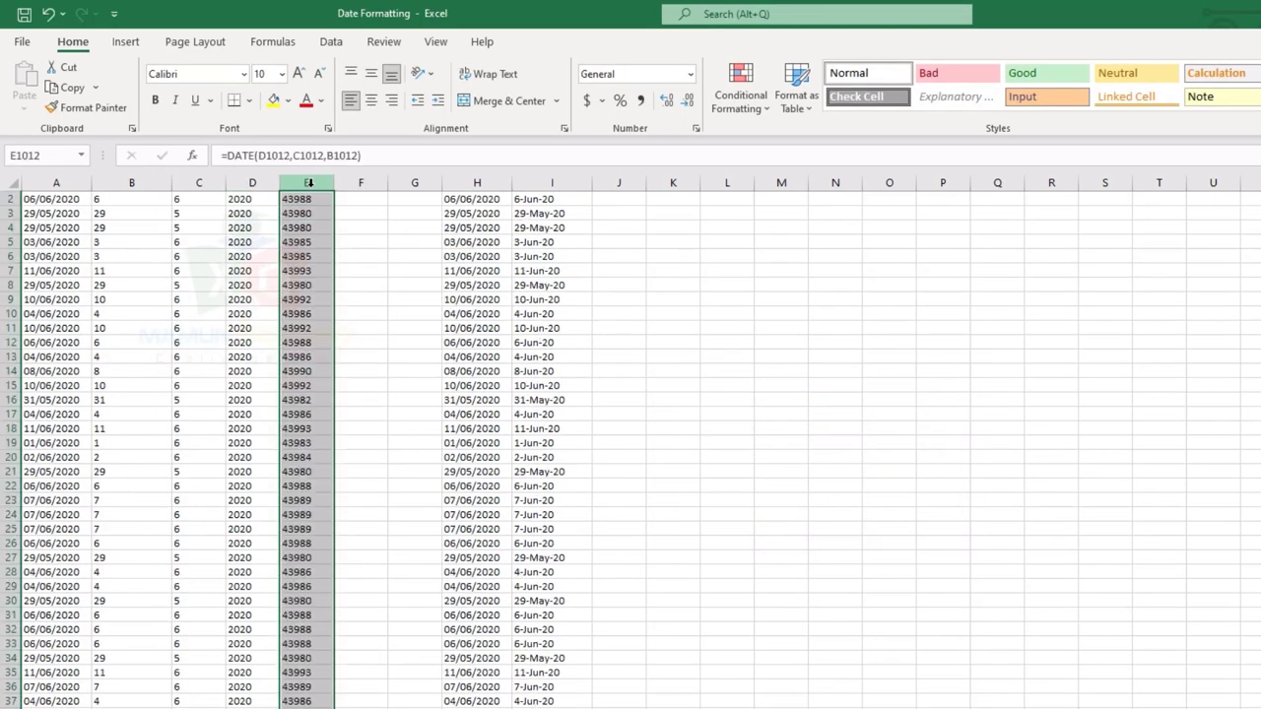
key("ctrl+shift+3")
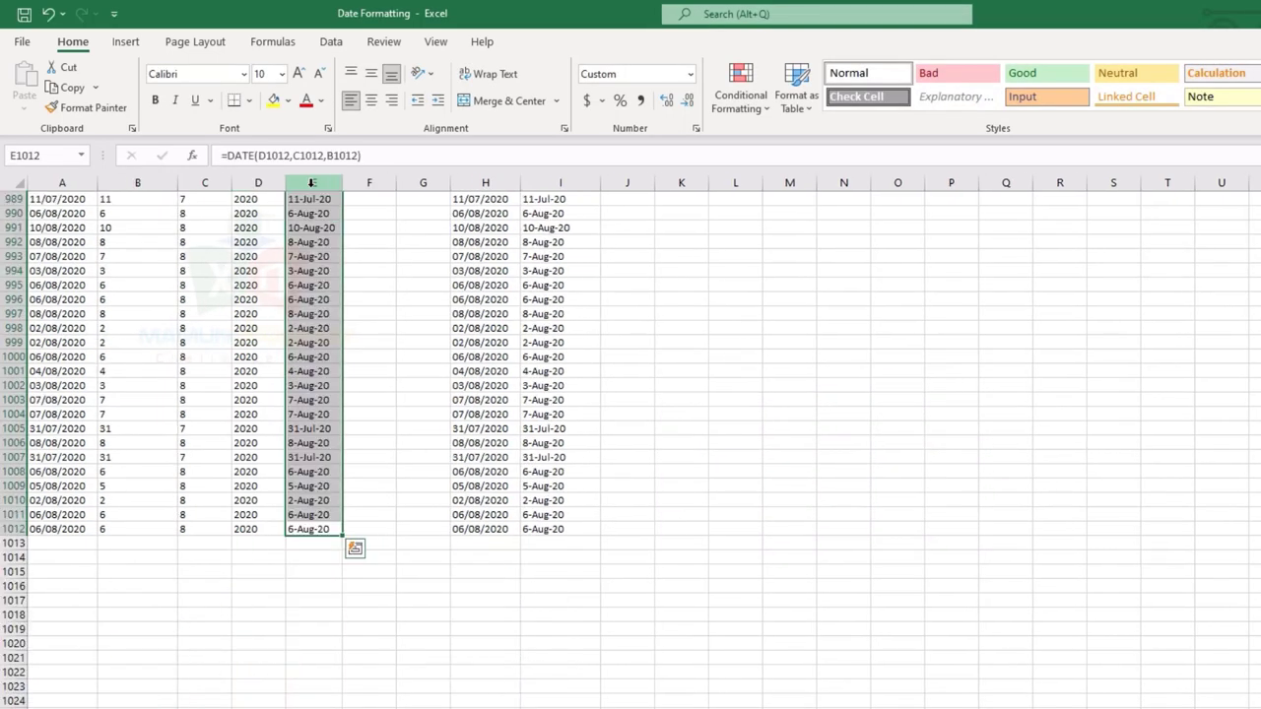
Step: Check the new dates like 6-Jun-20 against the originals, then go to the Date 6 sheet
key("ctrl+Up")
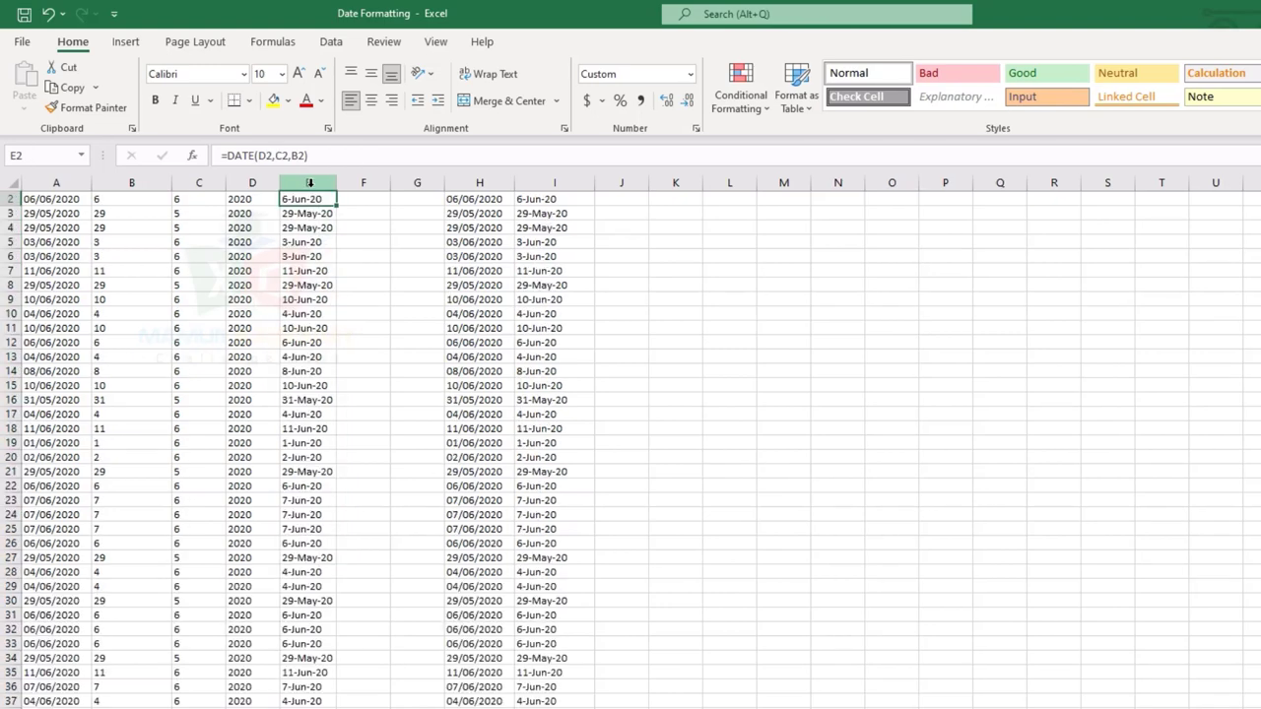
key("Up")
key("Down")
key("Down")
key("Down")
key("Down")
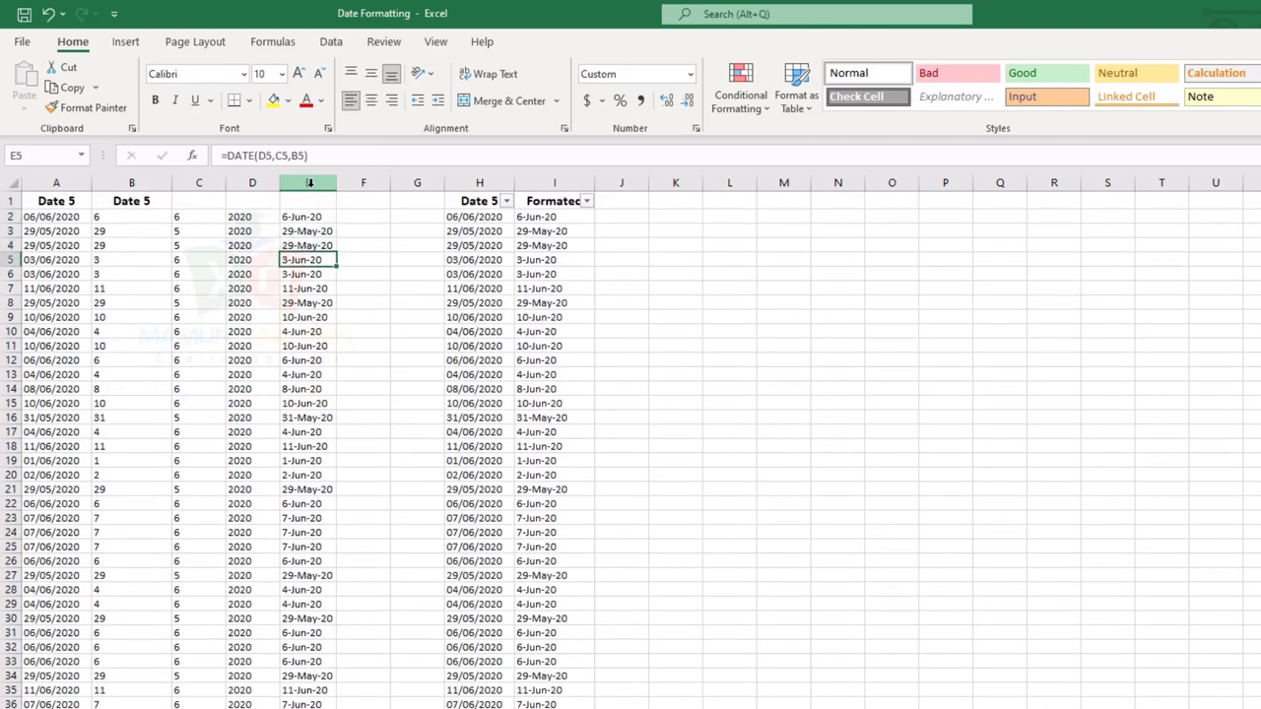
key("Left")
key("Left")
key("Left")
key("Left")
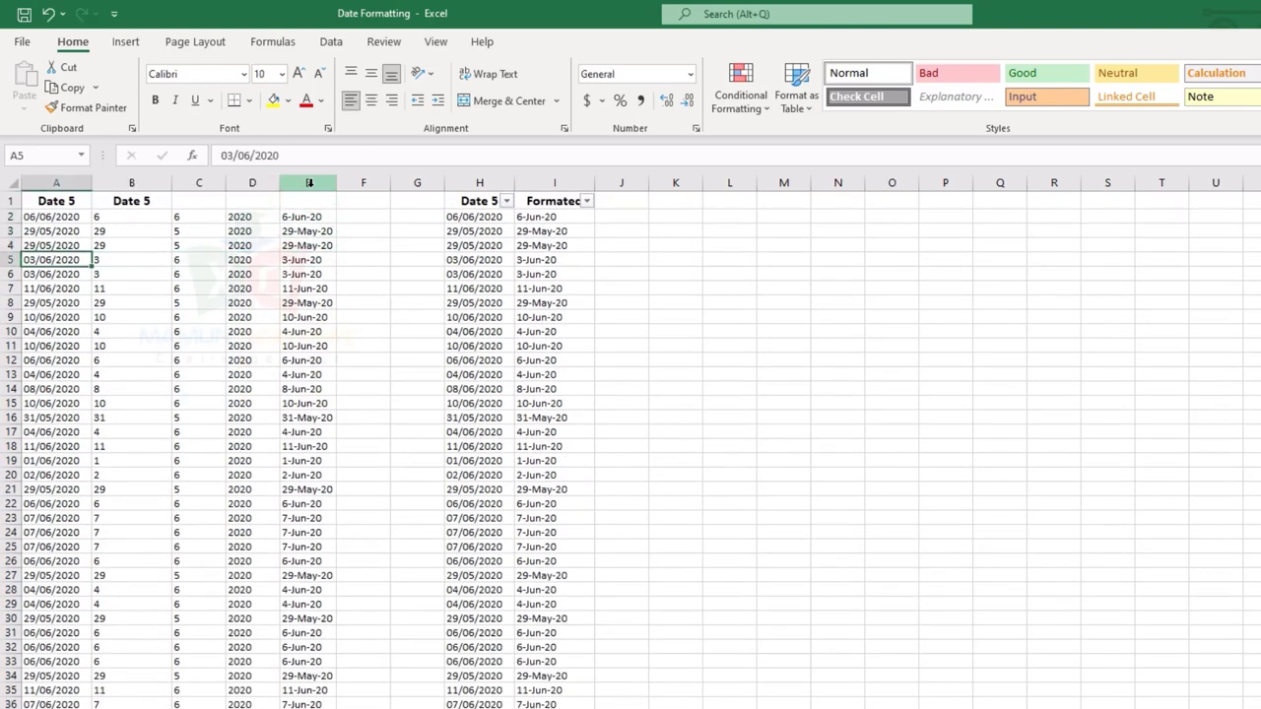
key("Right")
key("Right")
key("Right")
key("Right")
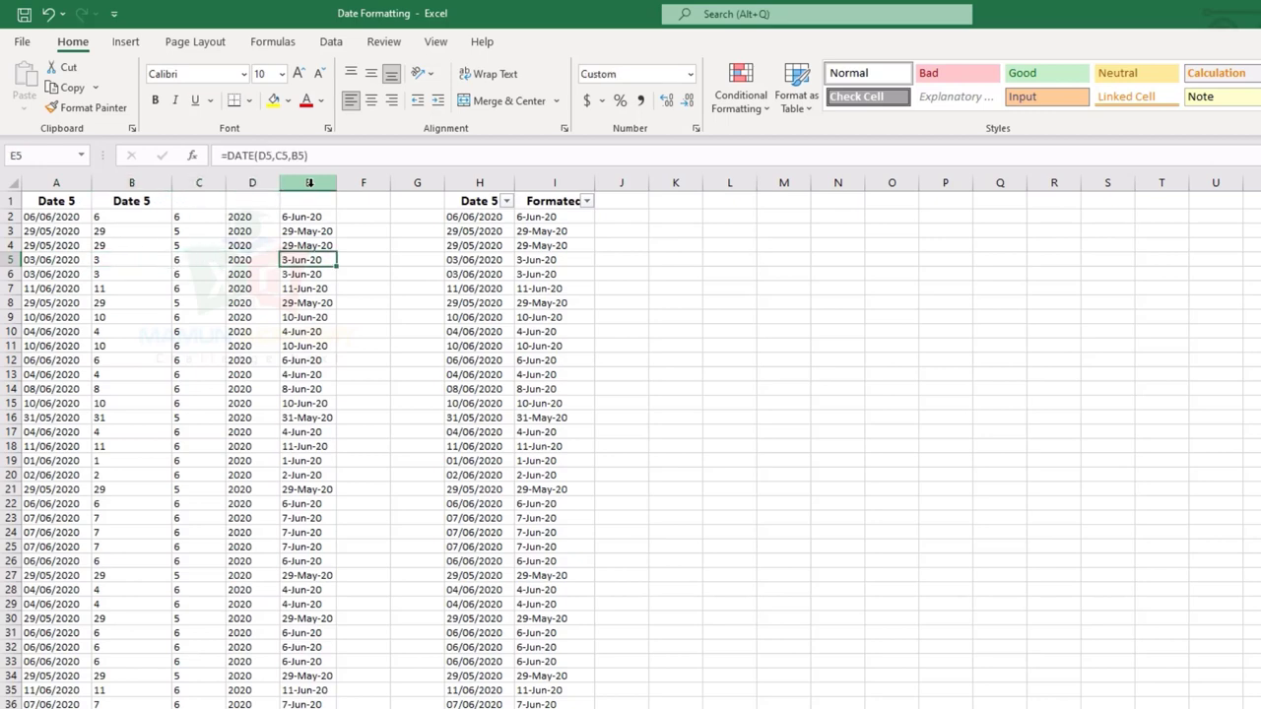
key("ctrl+Page_Down")
key("ctrl+Up")
Step: Delete the 'Formated' heading from B1 on Date 6, leaving column B empty beside the timestamps
key("Left")
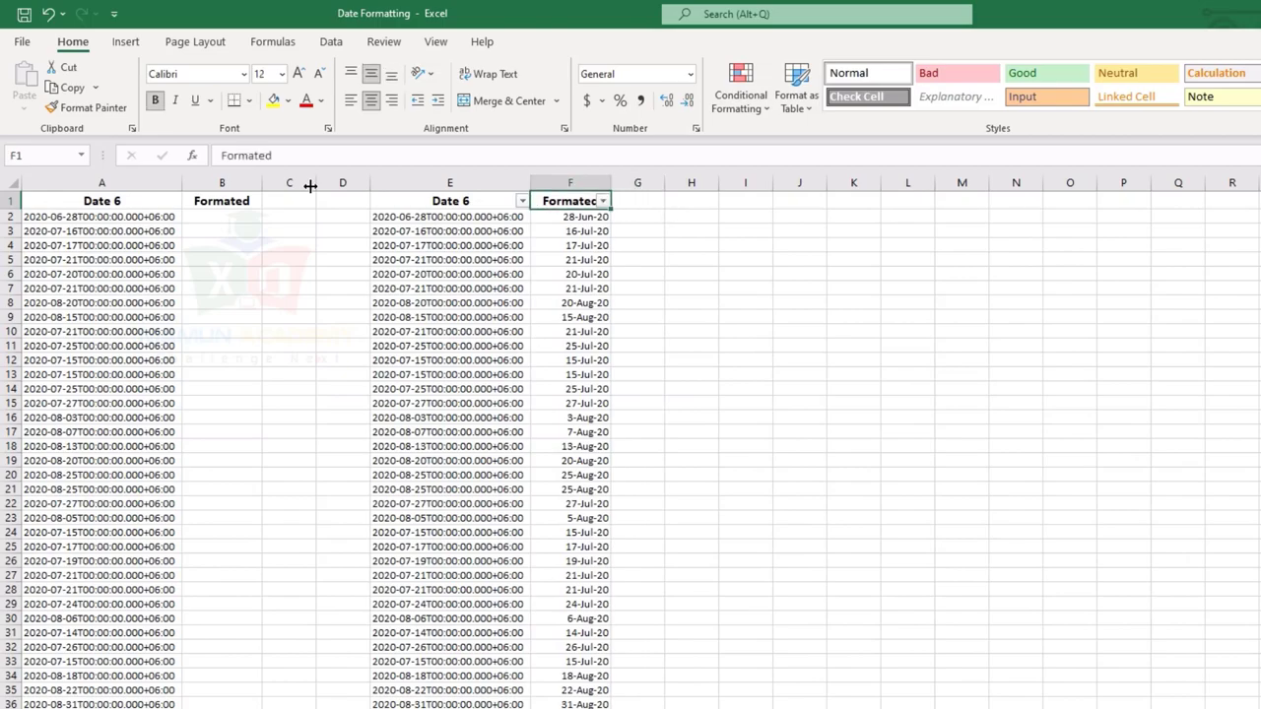
key("ctrl+Left")
key("ctrl+Left")
key("ctrl+Left")
key("Down")
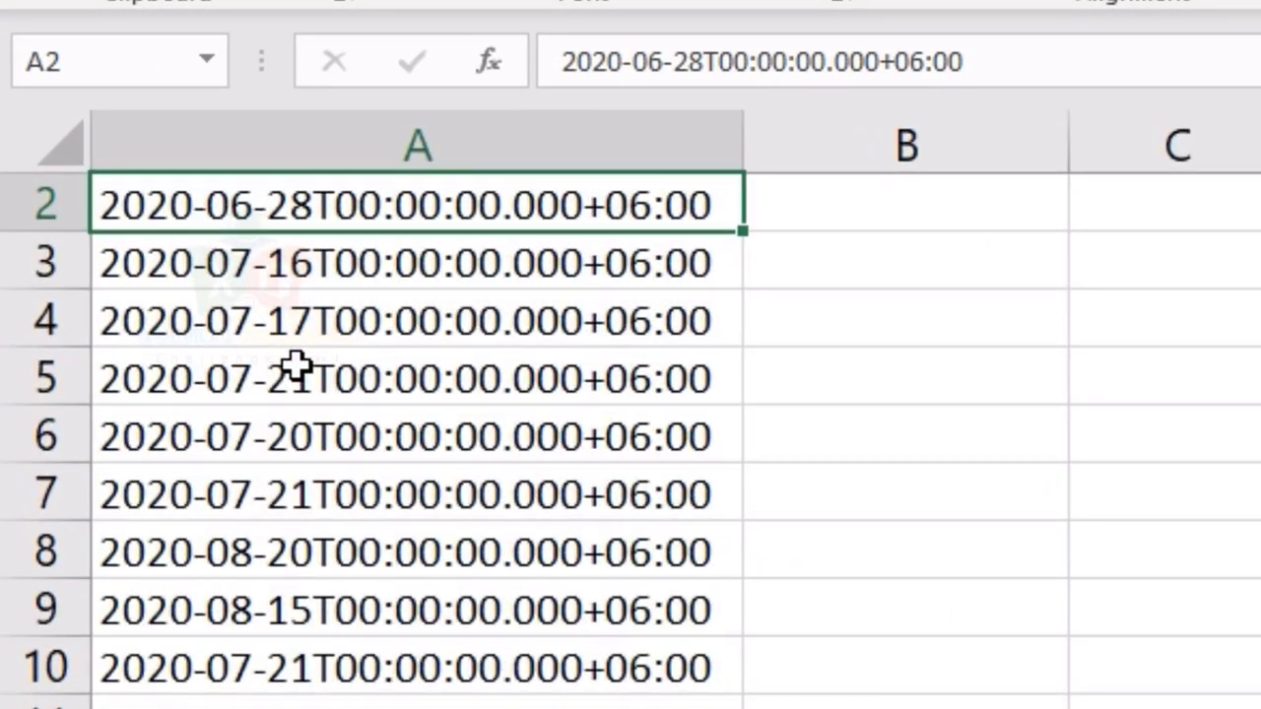
scroll(296, 366, "up", 1)
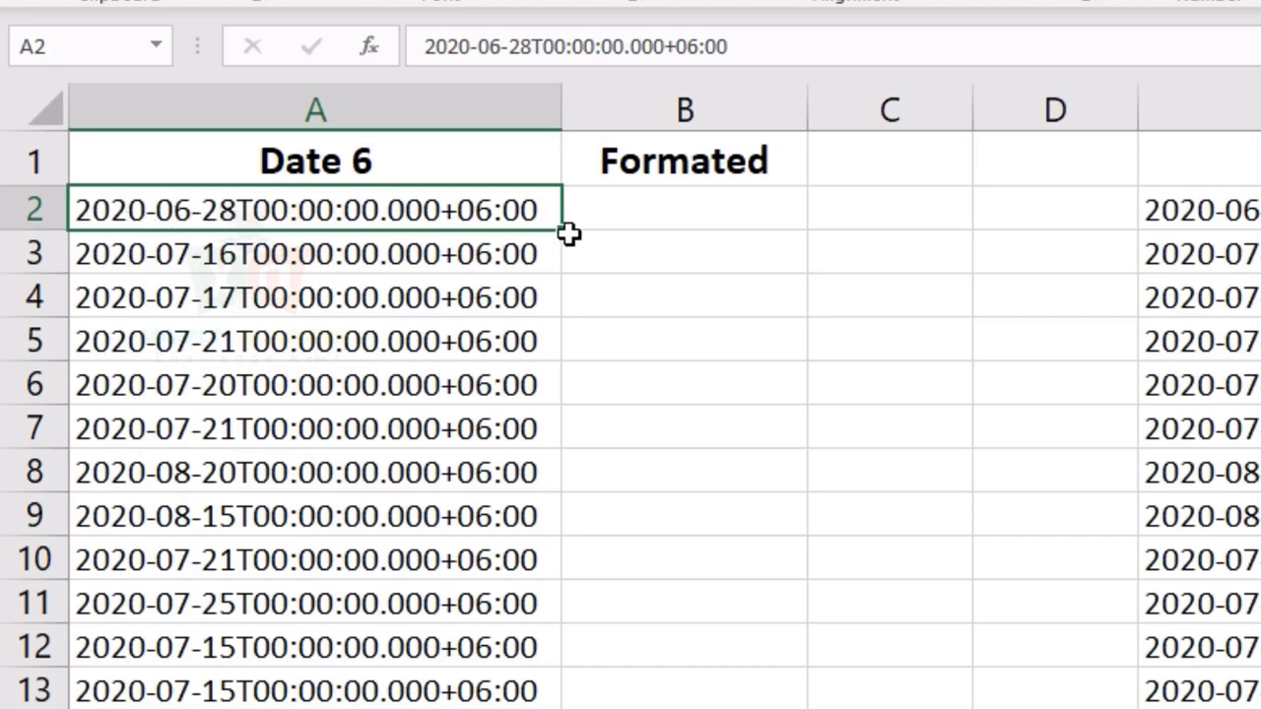
left_click(647, 217)
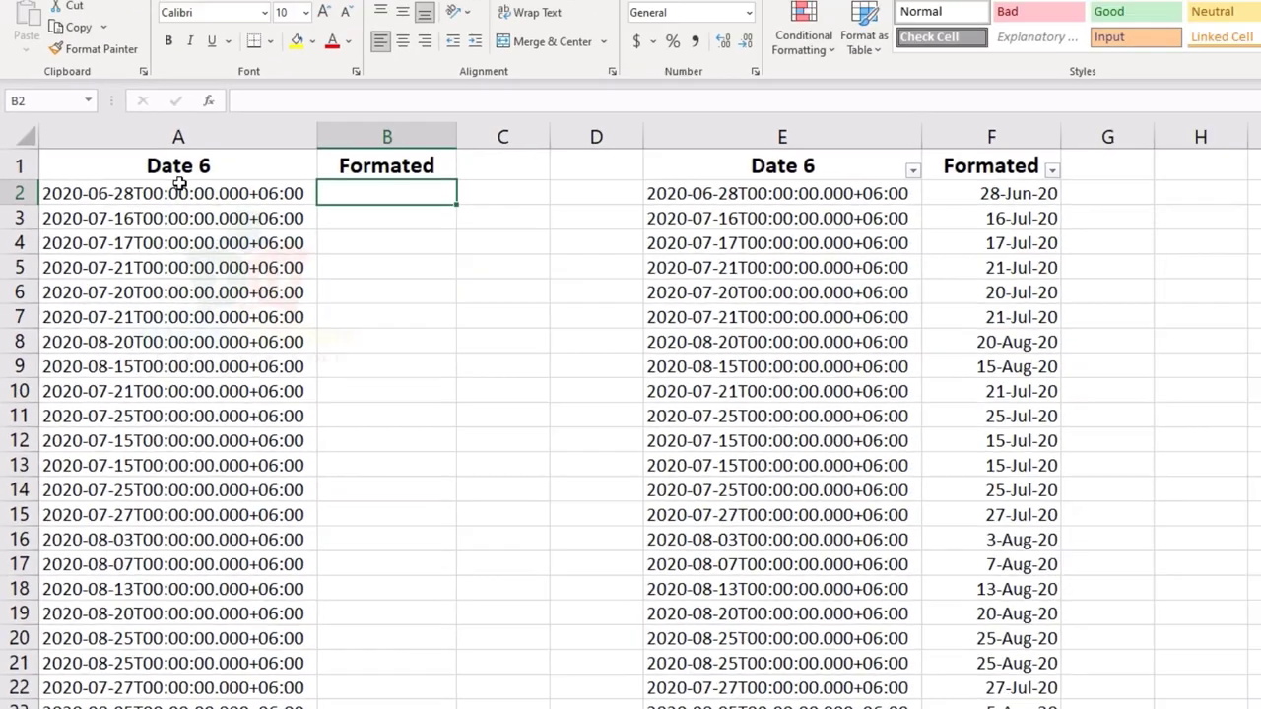
left_click(142, 189)
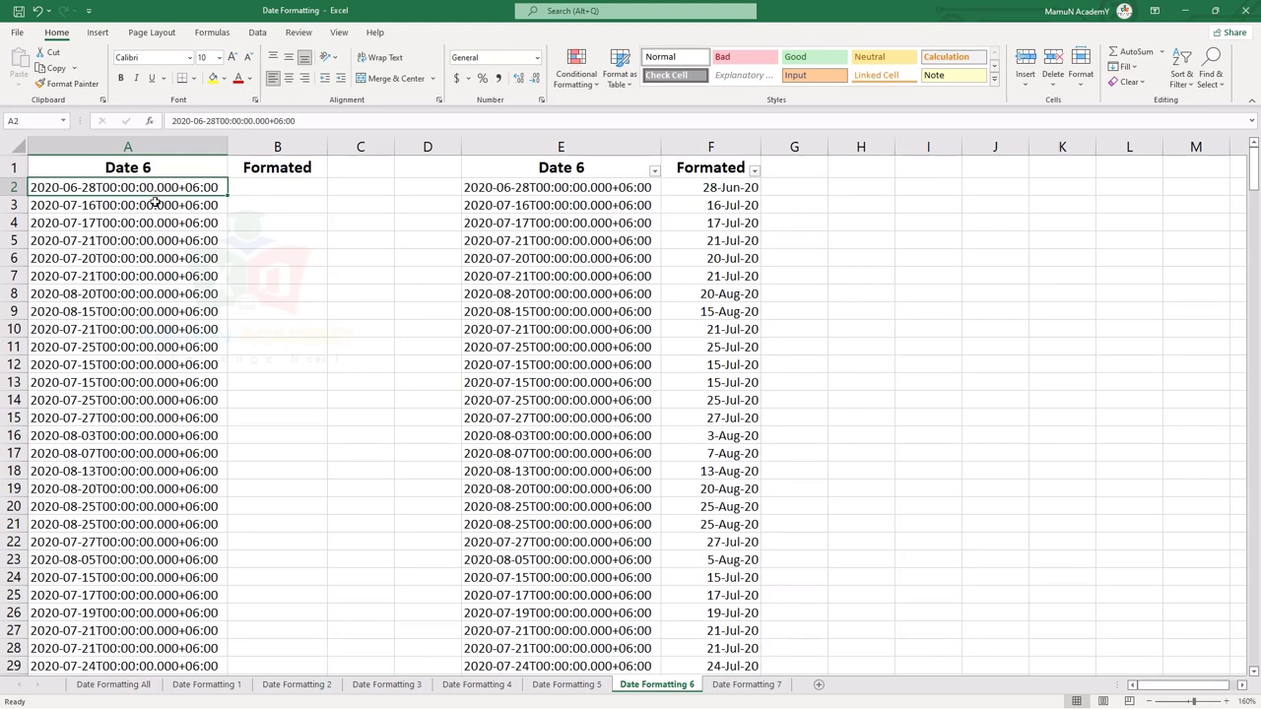
left_click(281, 163)
key("Delete")
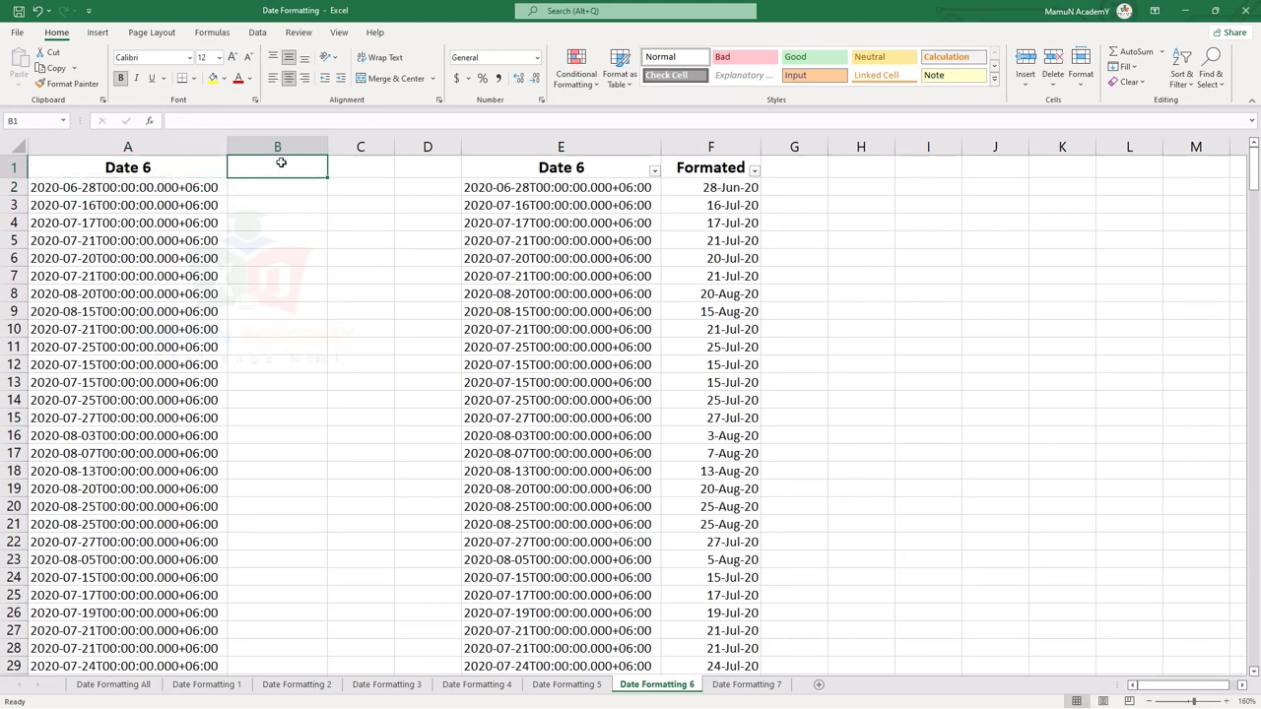
left_click(197, 146)
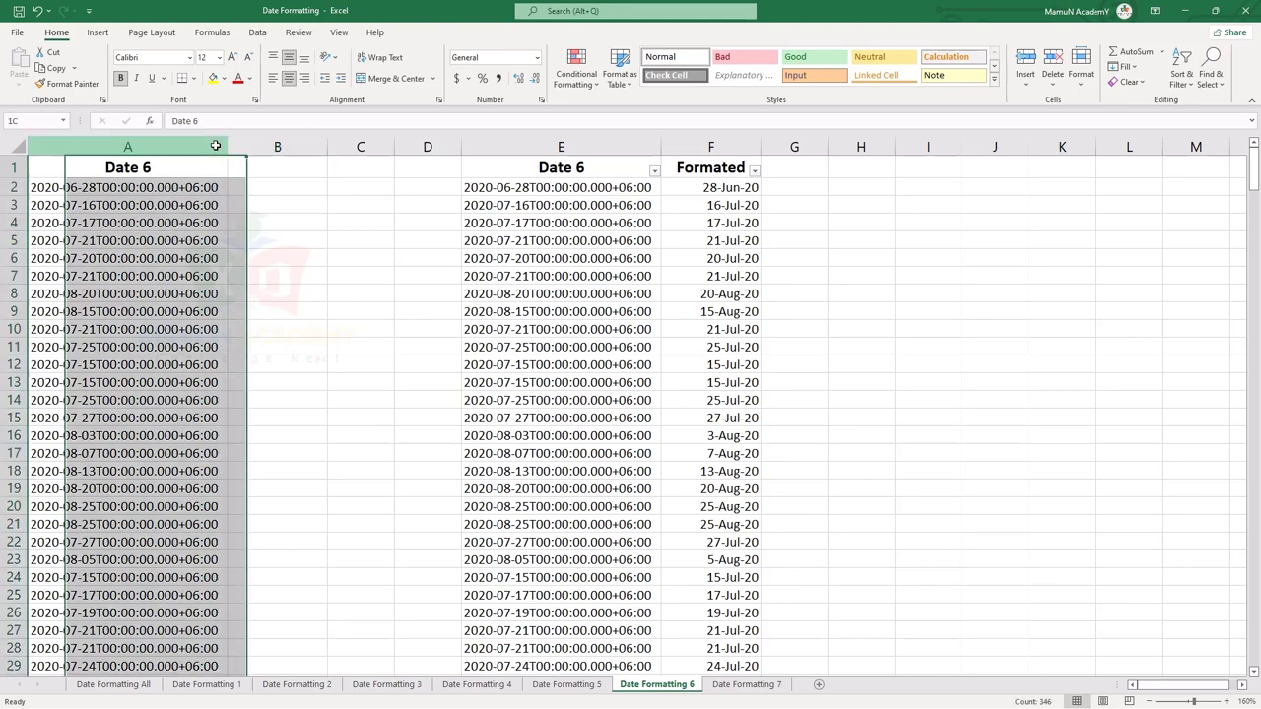
Step: Insert two blank columns at column B on the Date 6 sheet
left_click(257, 31)
left_click(295, 148)
key("ctrl+plus")
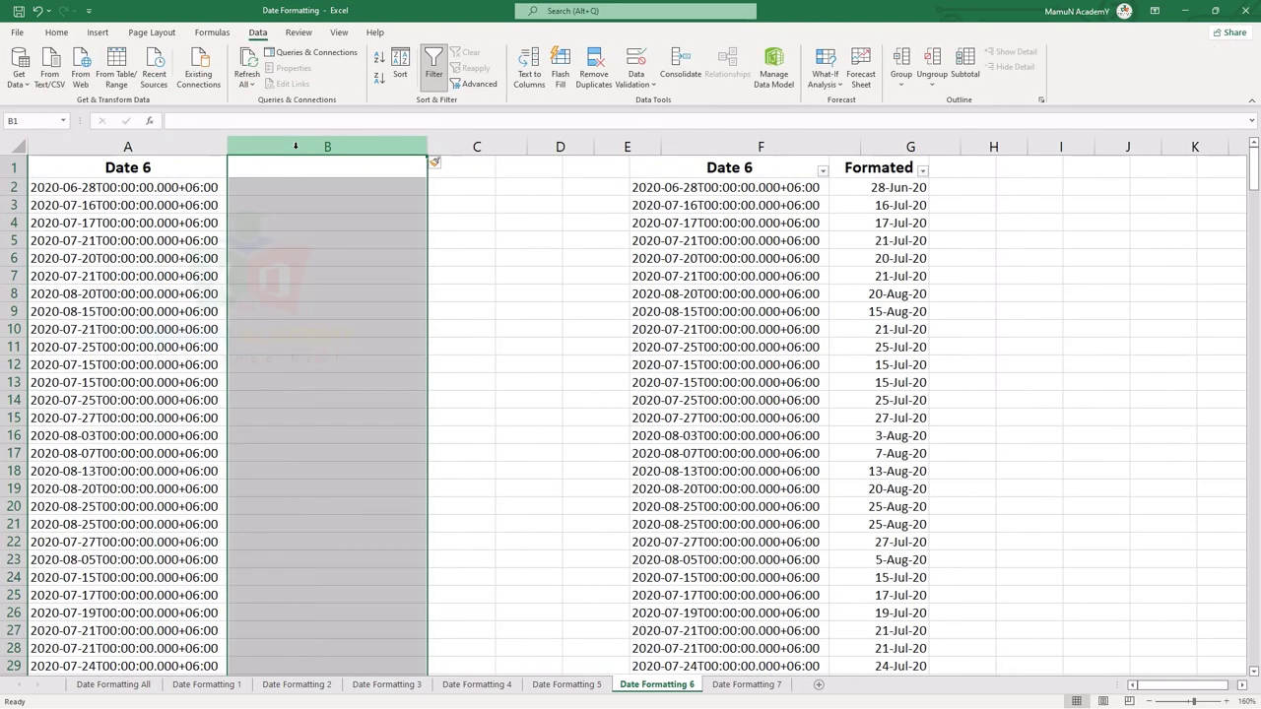
key("ctrl+plus")
Step: Split the column A timestamps on '-' with Text to Columns, delimited, outputting to B1
left_click(118, 147)
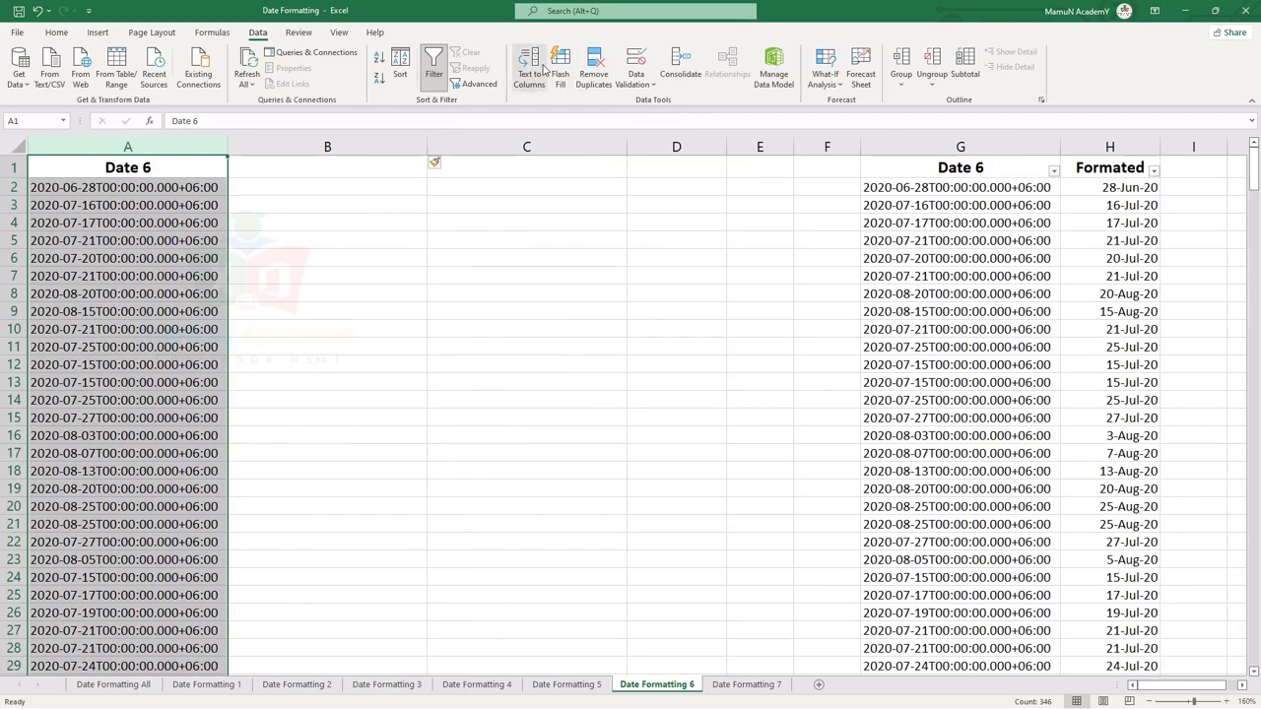
key("alt+a+e")
left_click(970, 507)
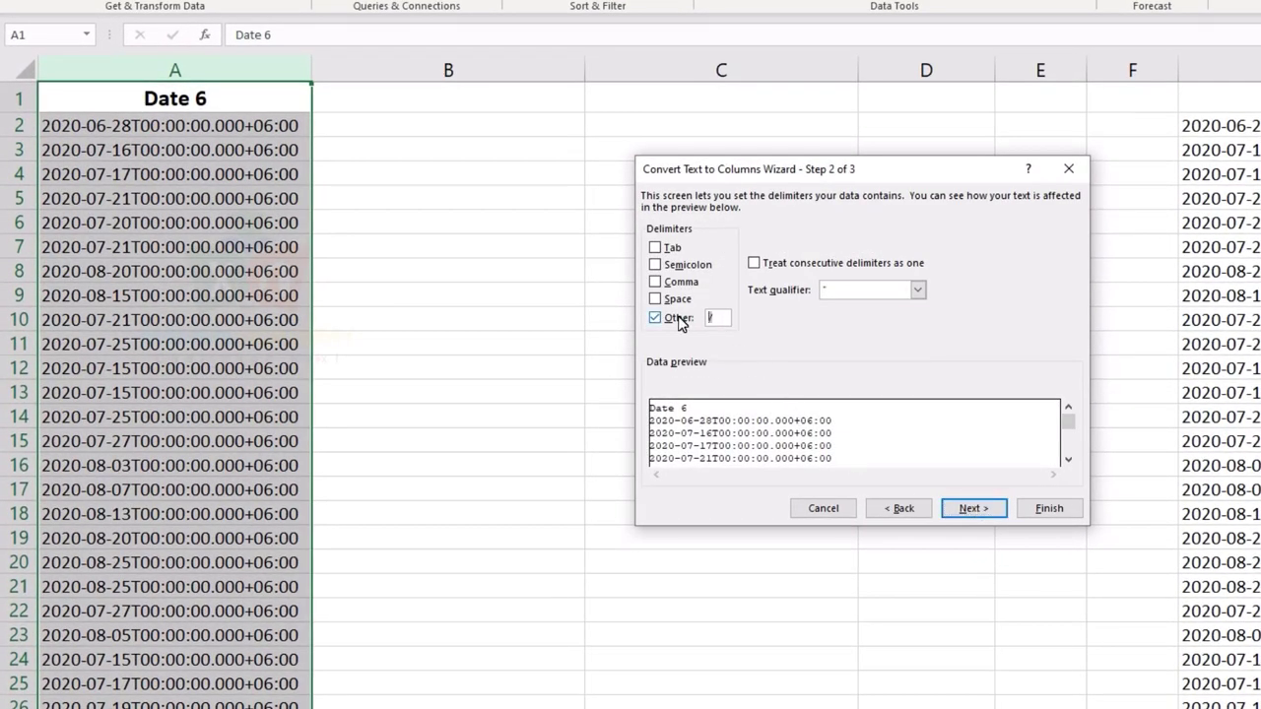
type("-")
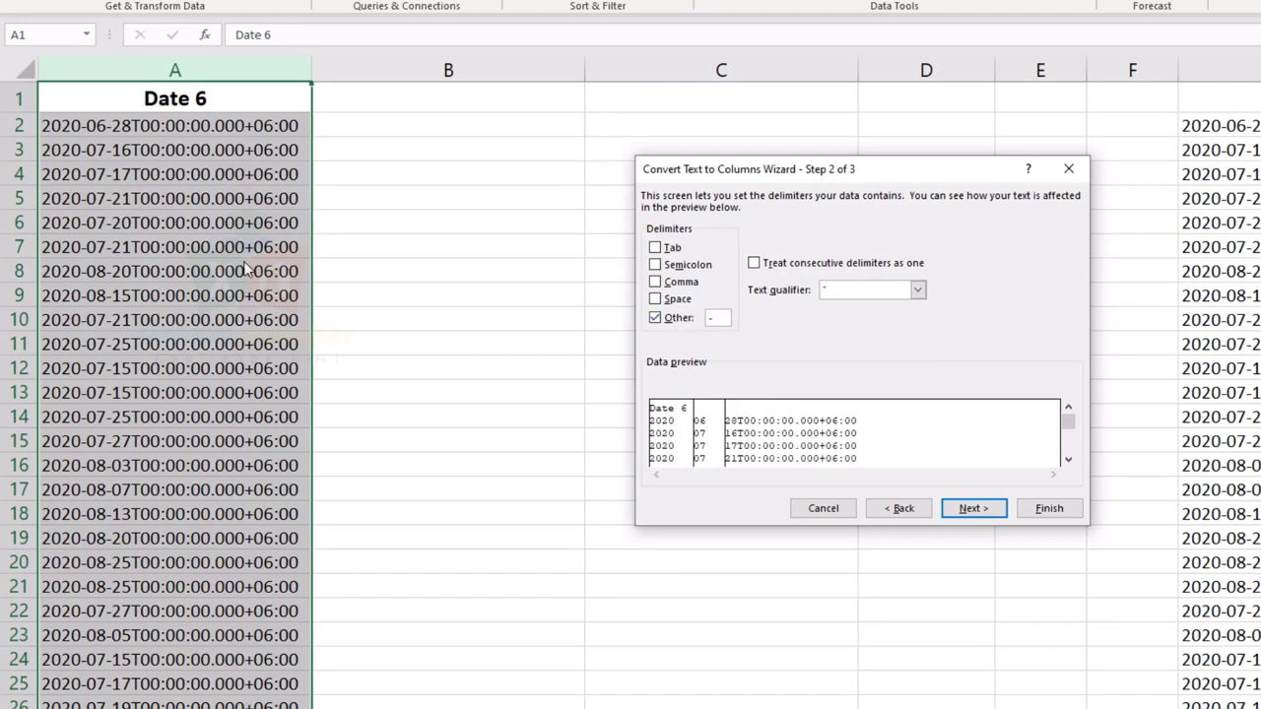
left_click(971, 508)
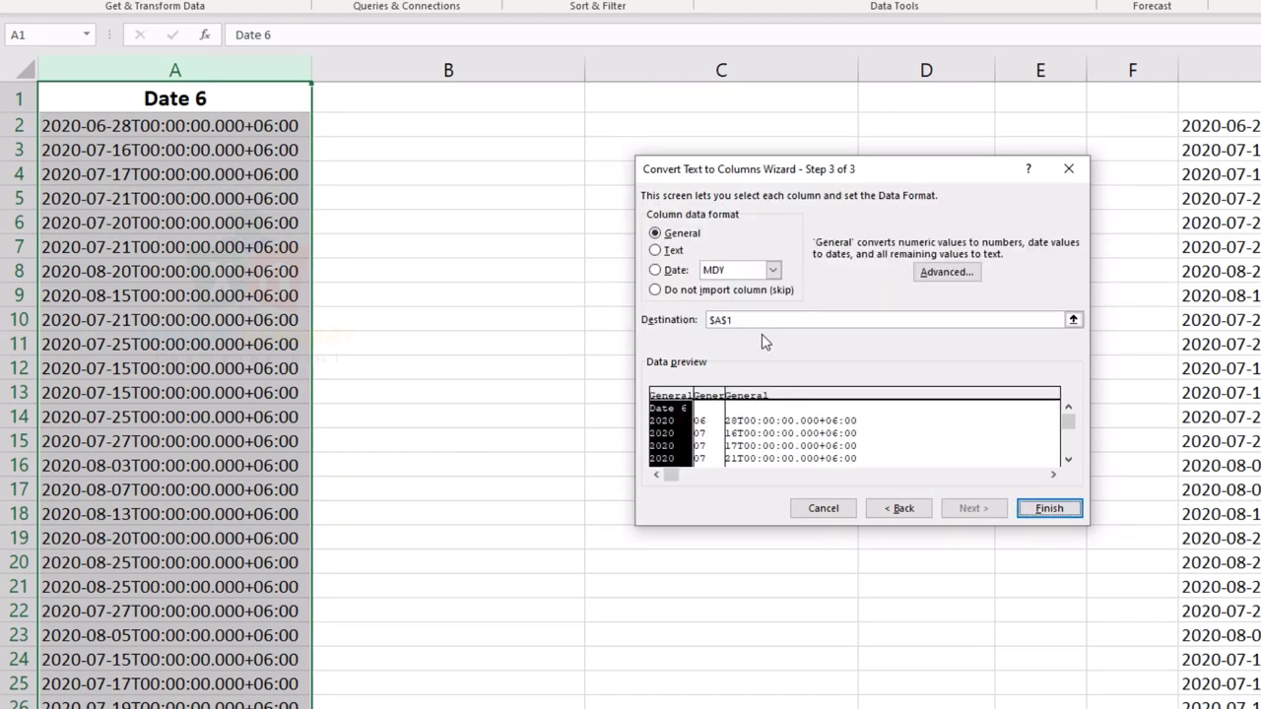
left_click(718, 320)
key("Delete")
left_click(1050, 509)
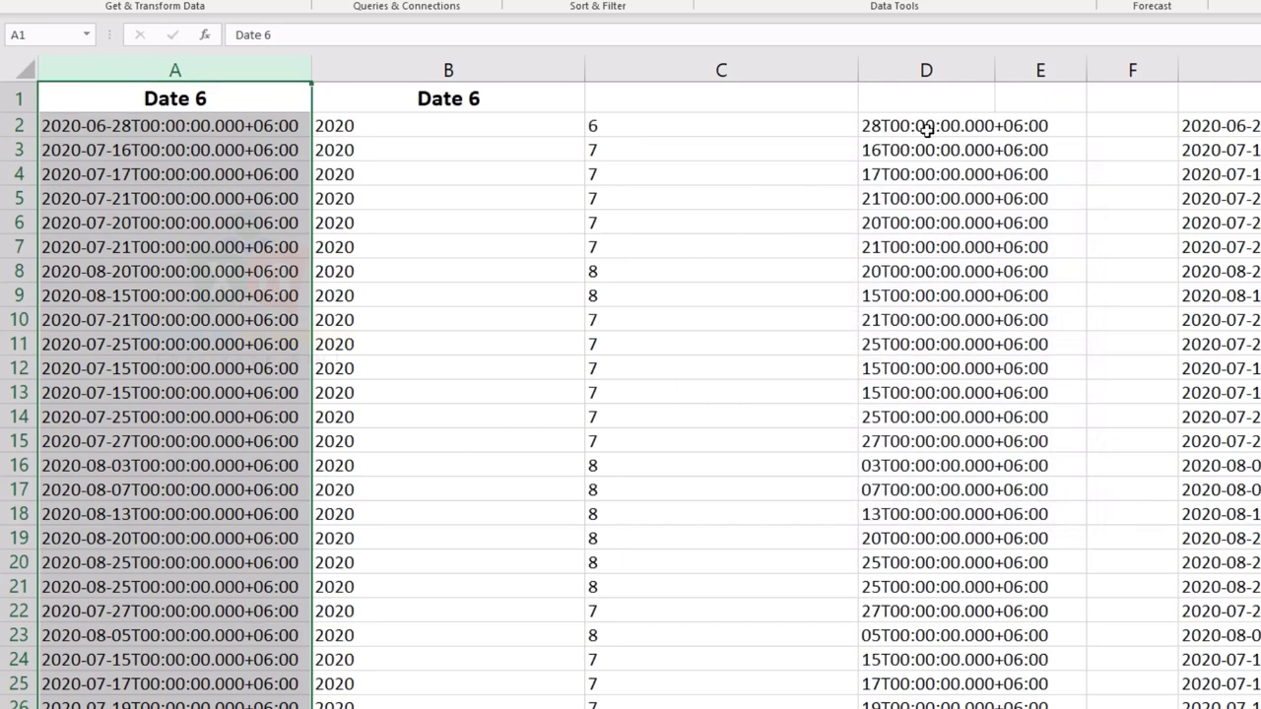
Step: Auto-fit the split year, month and day-time columns B through D
left_click_drag(997, 67, 1057, 67)
left_click_drag(558, 68, 1013, 85)
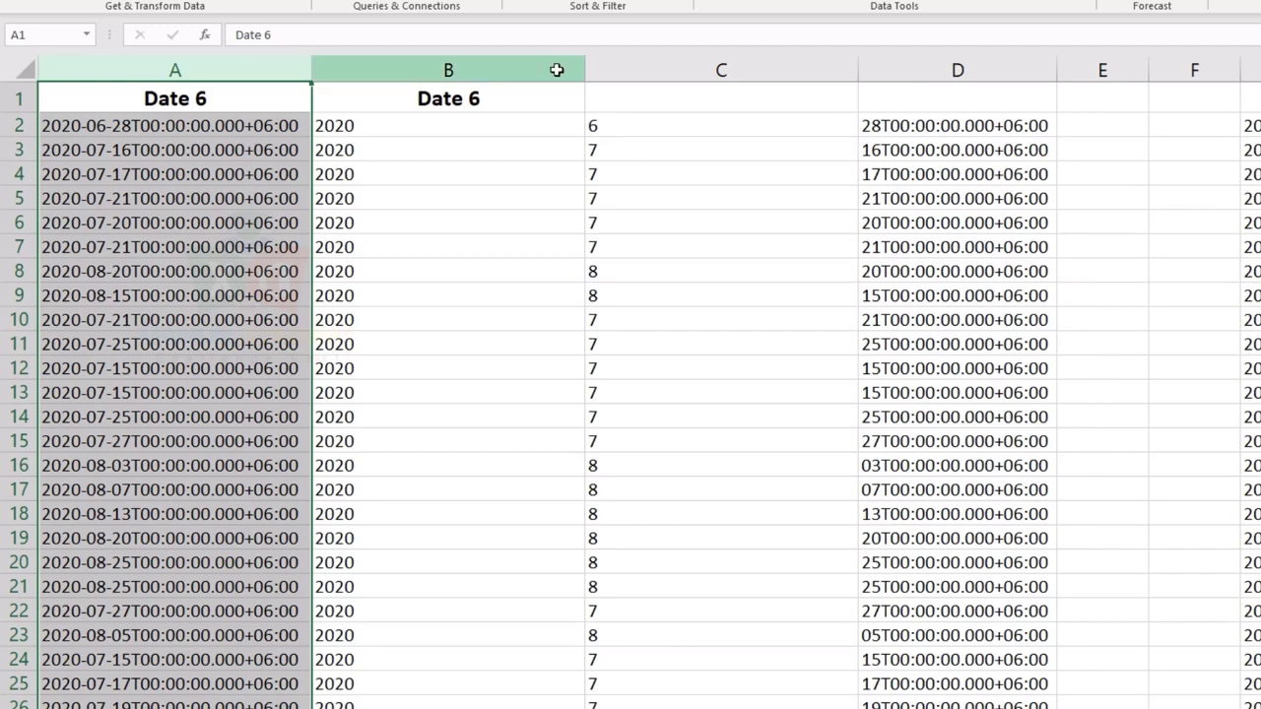
double_click(1057, 70)
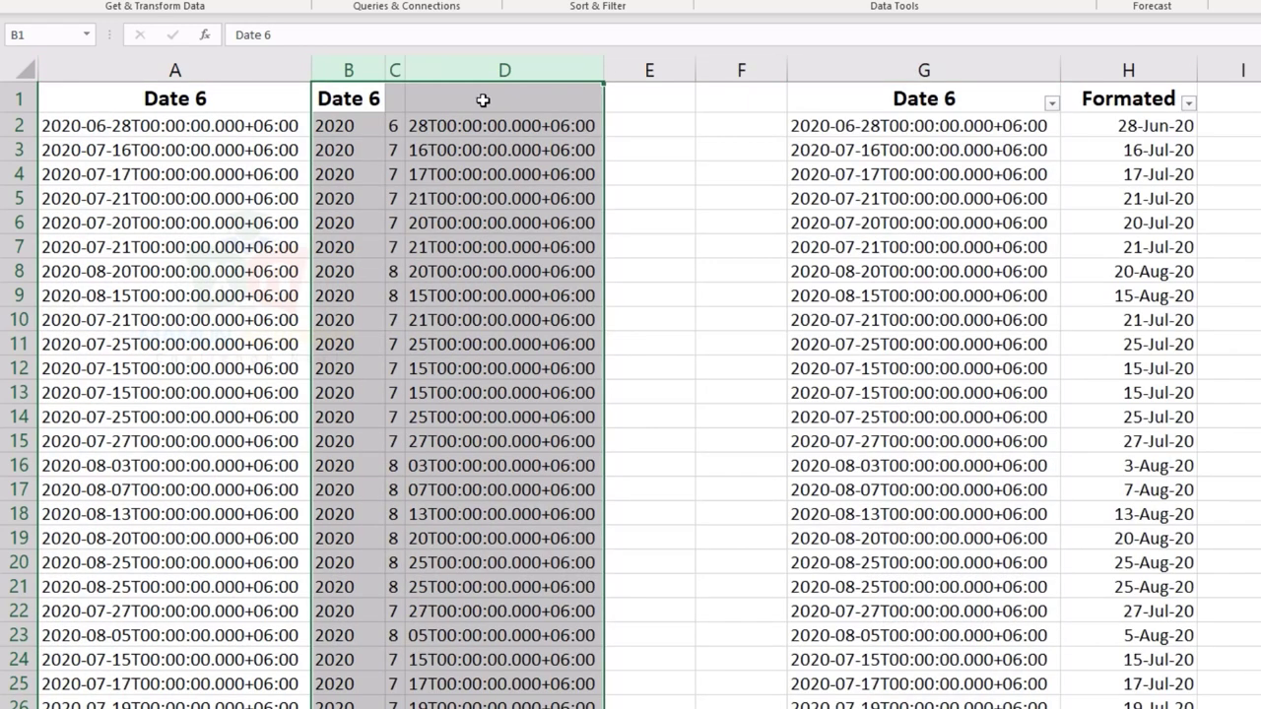
left_click(366, 140)
left_click(397, 126)
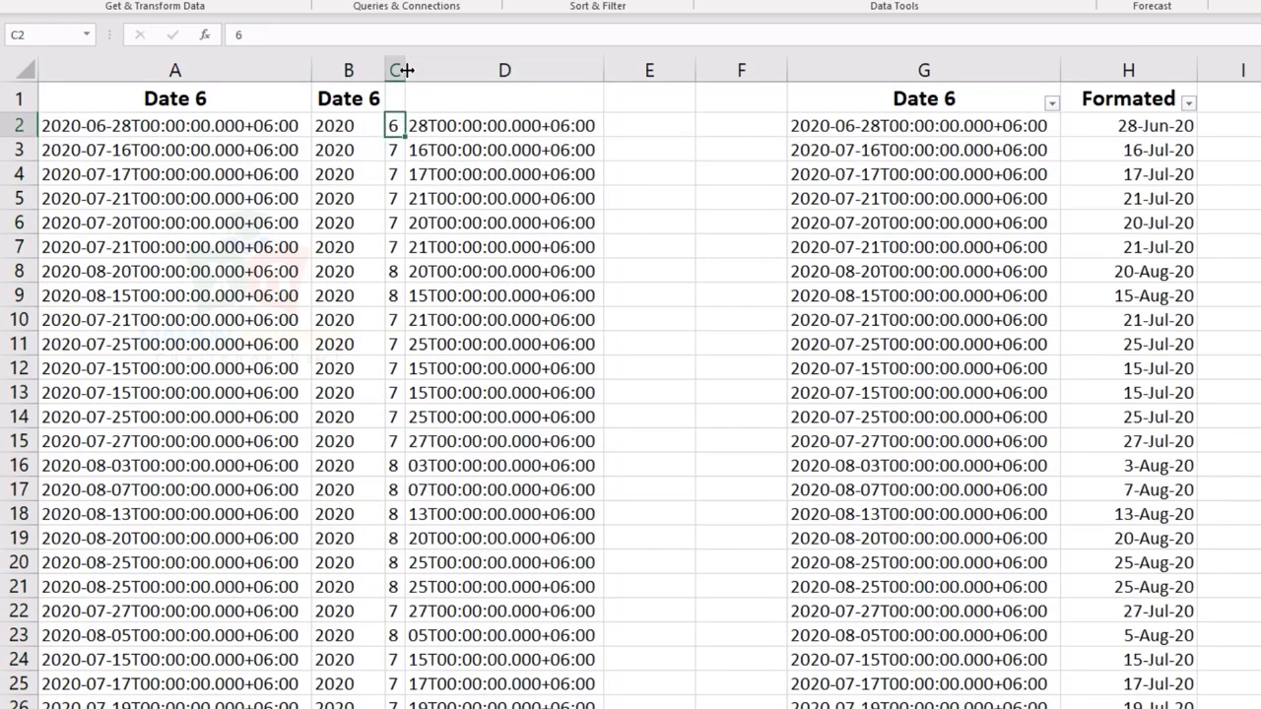
double_click(404, 70)
left_click(502, 120)
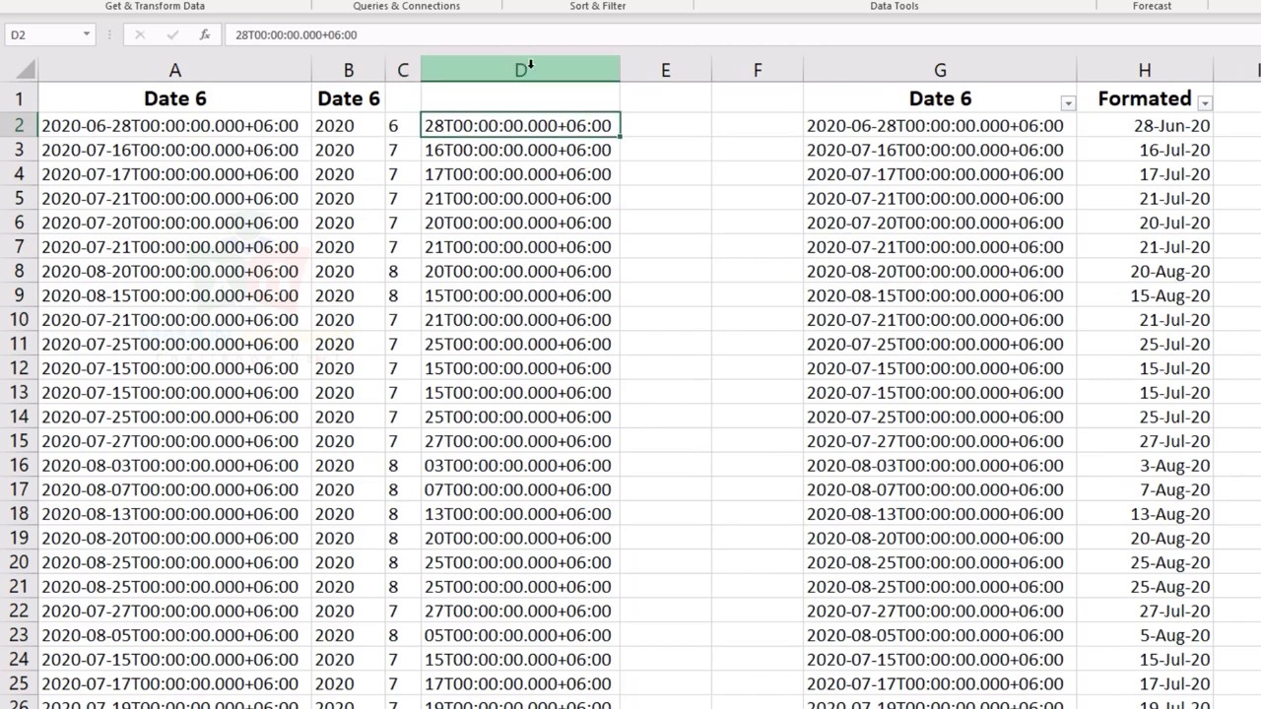
Step: Enter =LEFT(D2,2) in E2 and fill it down to extract the day numbers
left_click(648, 126)
type("=l")
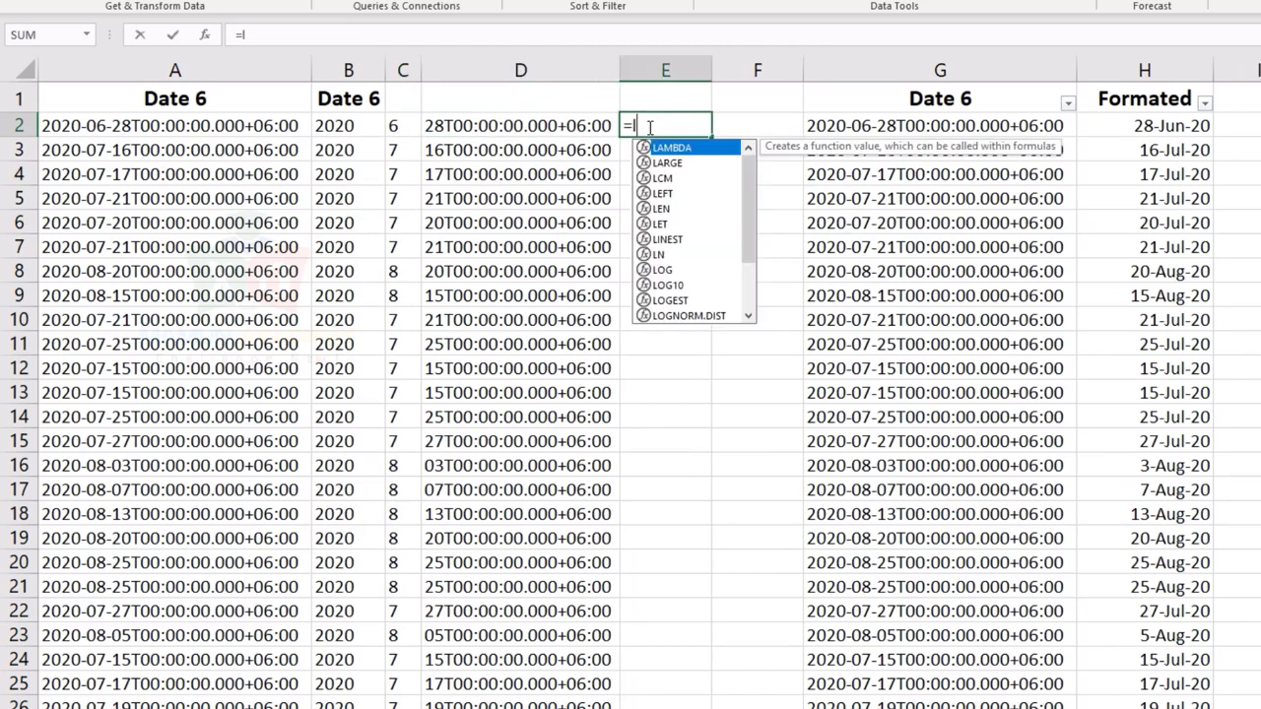
type("ef")
key("Tab")
key("Left")
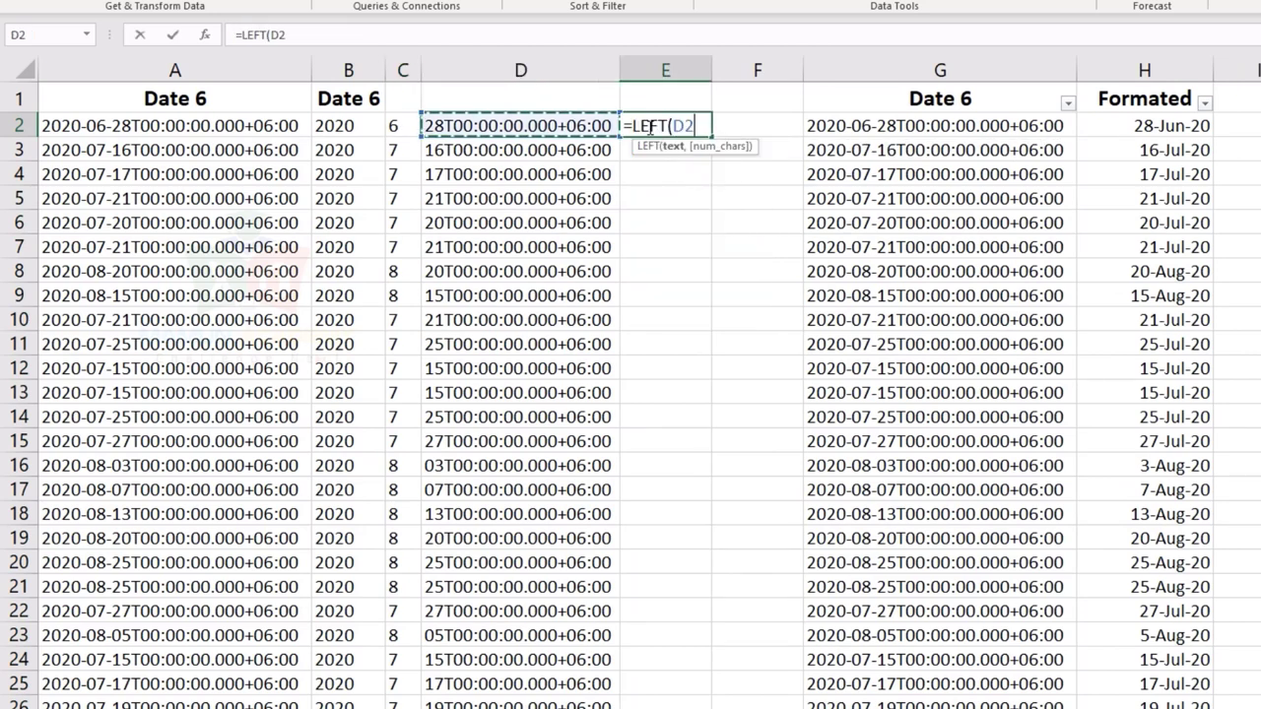
type(",2")
key("ctrl+Return")
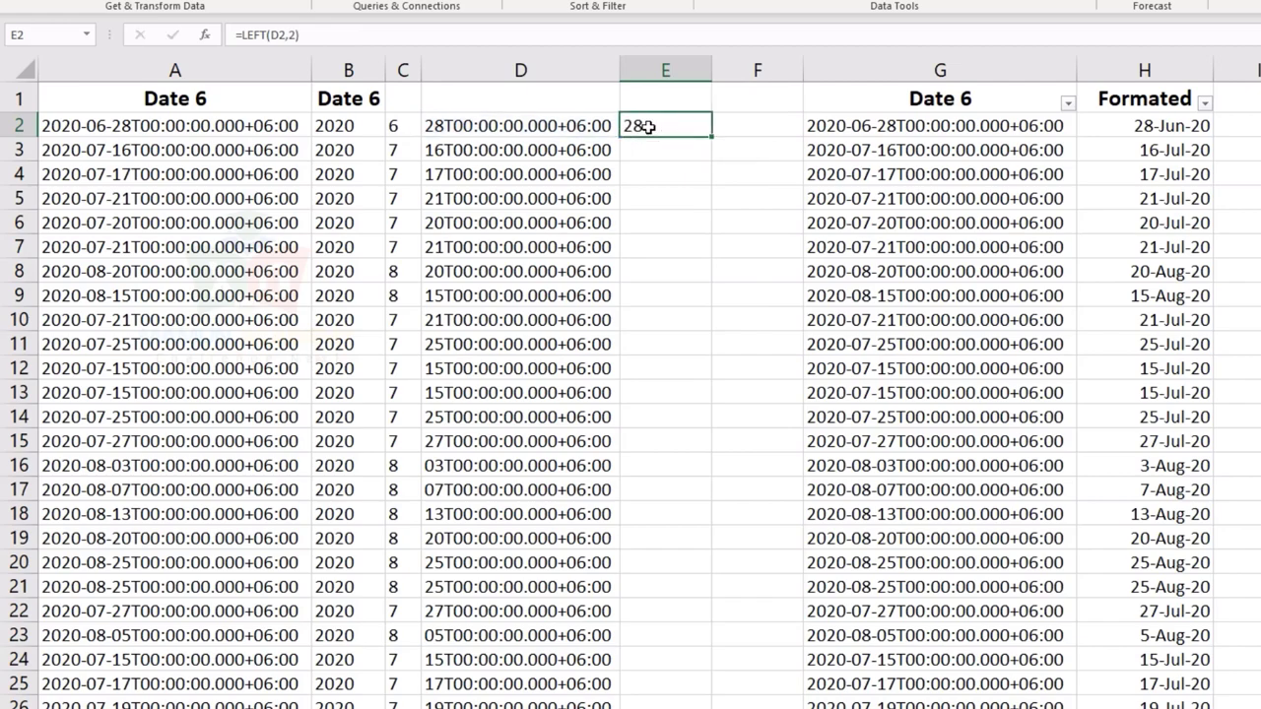
key("Left")
key("ctrl+Down")
key("Right")
key("ctrl+shift+Up")
key("ctrl+d")
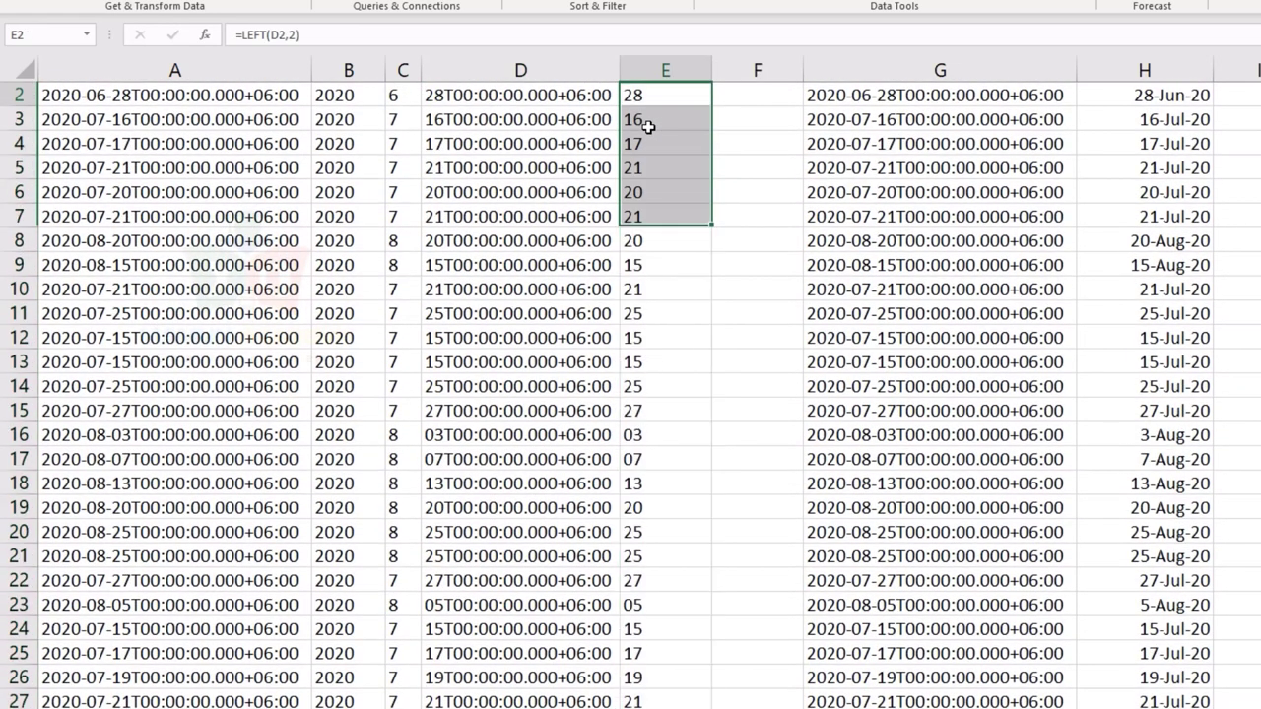
Step: Insert two blank columns at column F
key("Right")
key("Up")
key("ctrl+shift+Down")
key("ctrl+shift+plus")
key("ctrl+shift+plus")
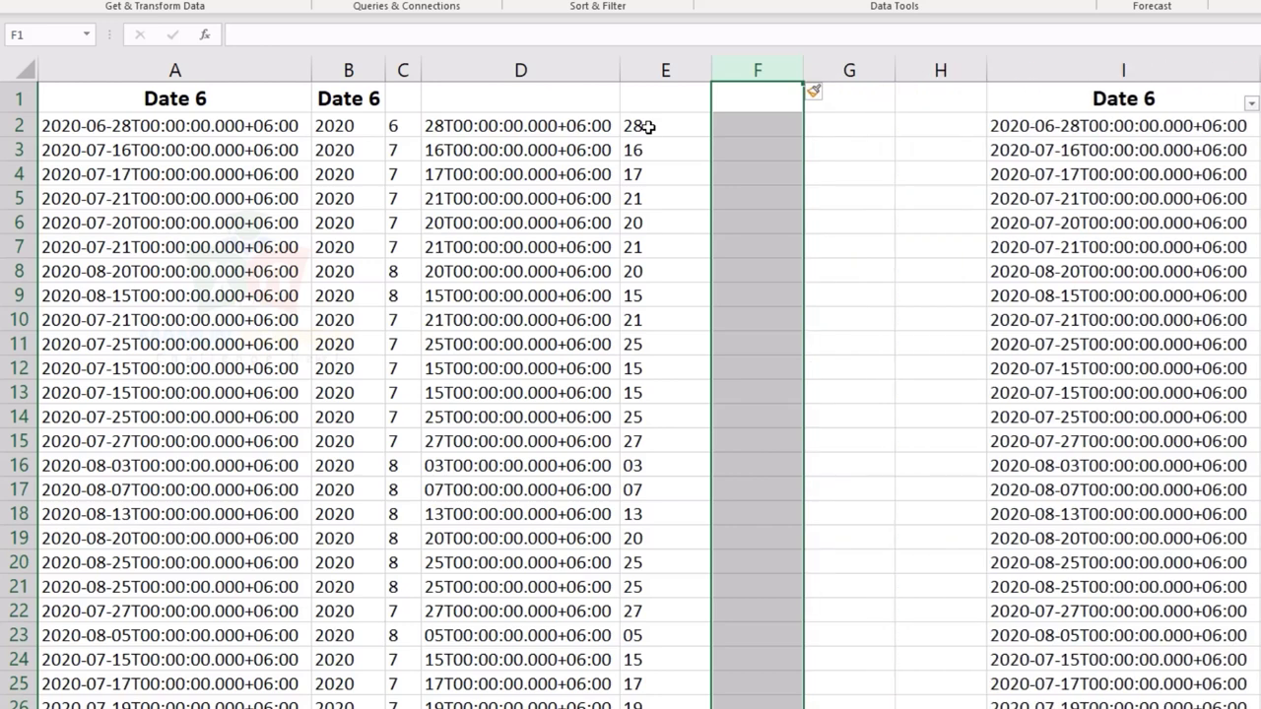
key("Down")
Step: Enter =DATE(B2,C2,E2) in F2 from the year, month and day columns
type("=date")
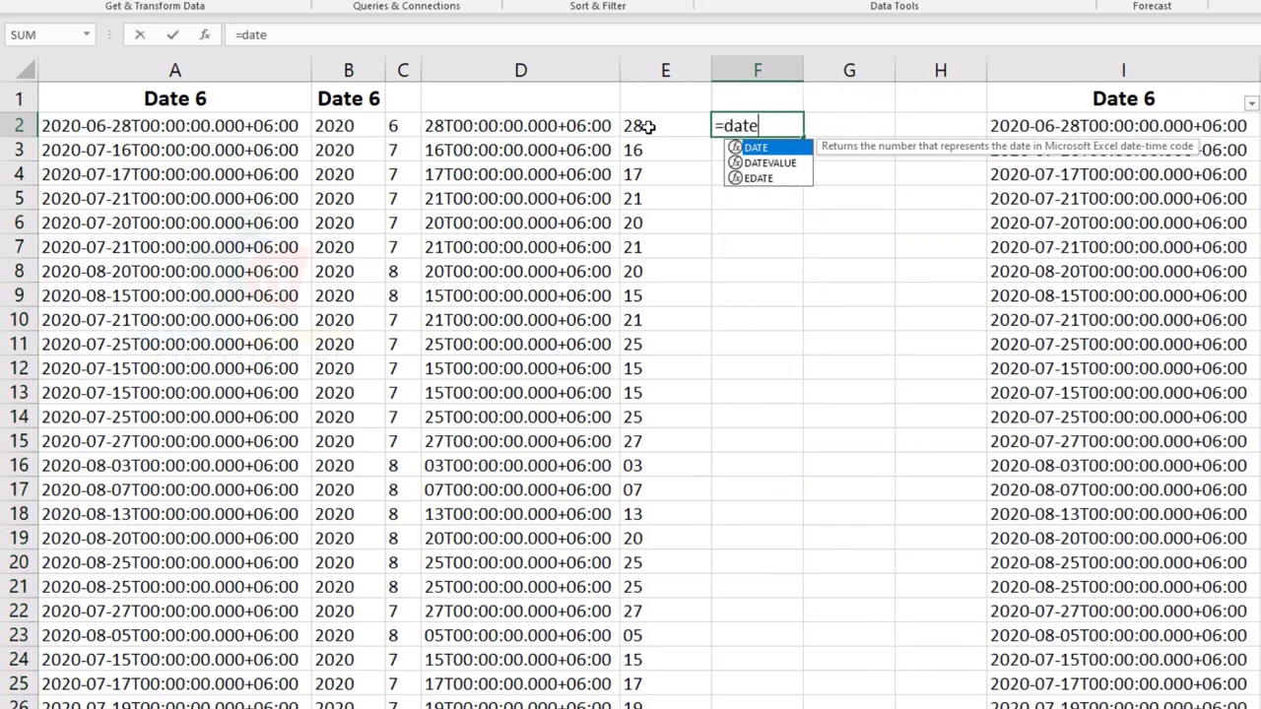
key("Tab")
key("Left")
key("Left")
key("Left")
type(",")
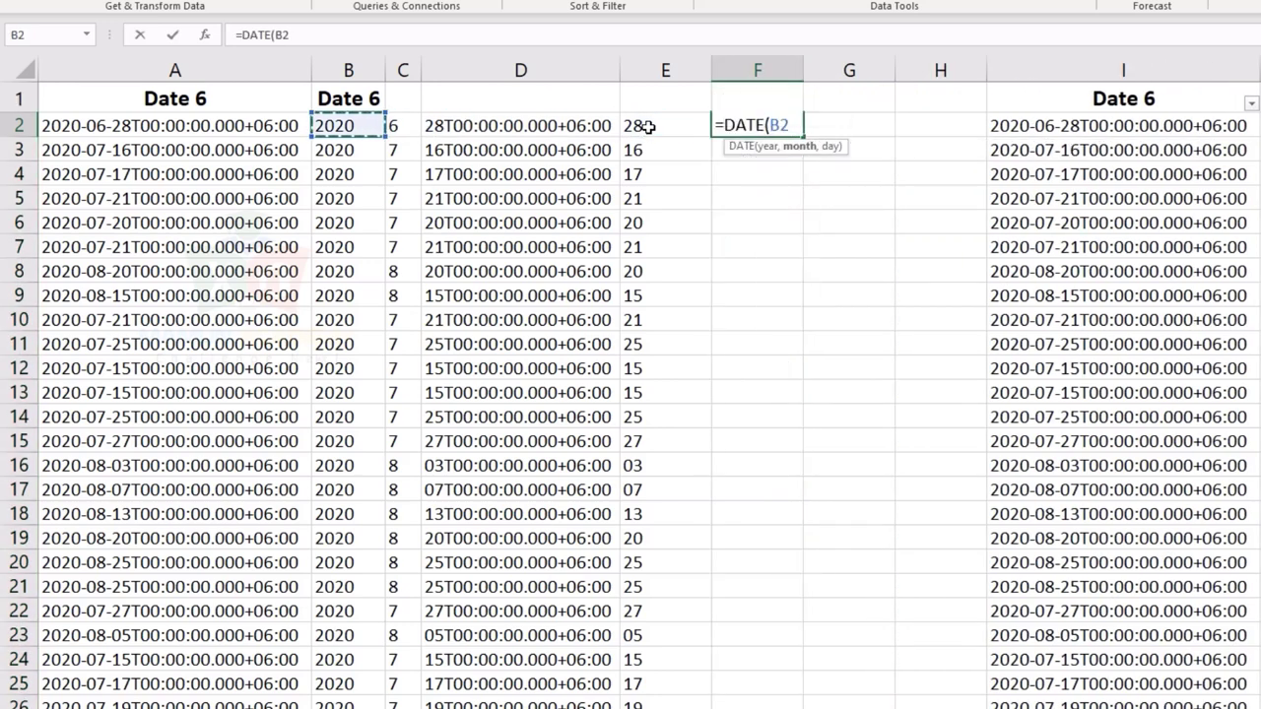
key("Left")
key("Left")
key("Left")
type(",")
key("Left")
key("Left")
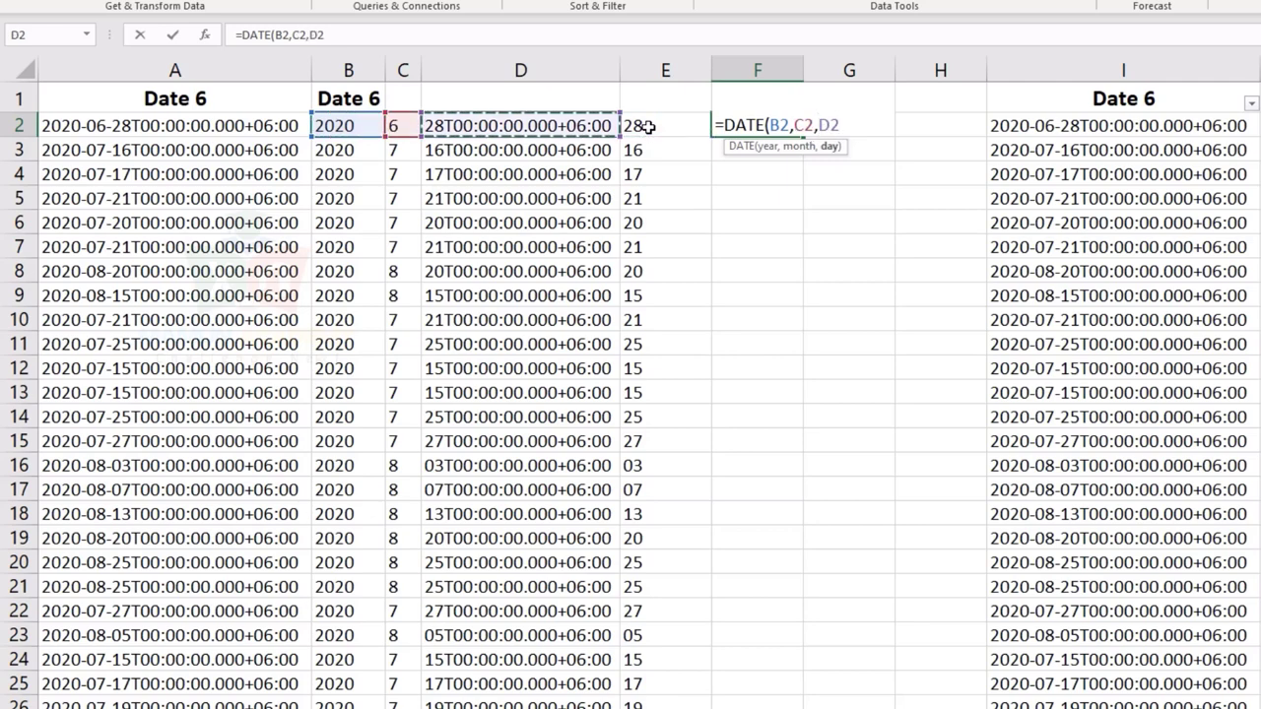
key("Right")
key("ctrl+Return")
key("Left")
Step: Fill the DATE formula down to F346 and display the results as dates
key("ctrl+Down")
key("Right")
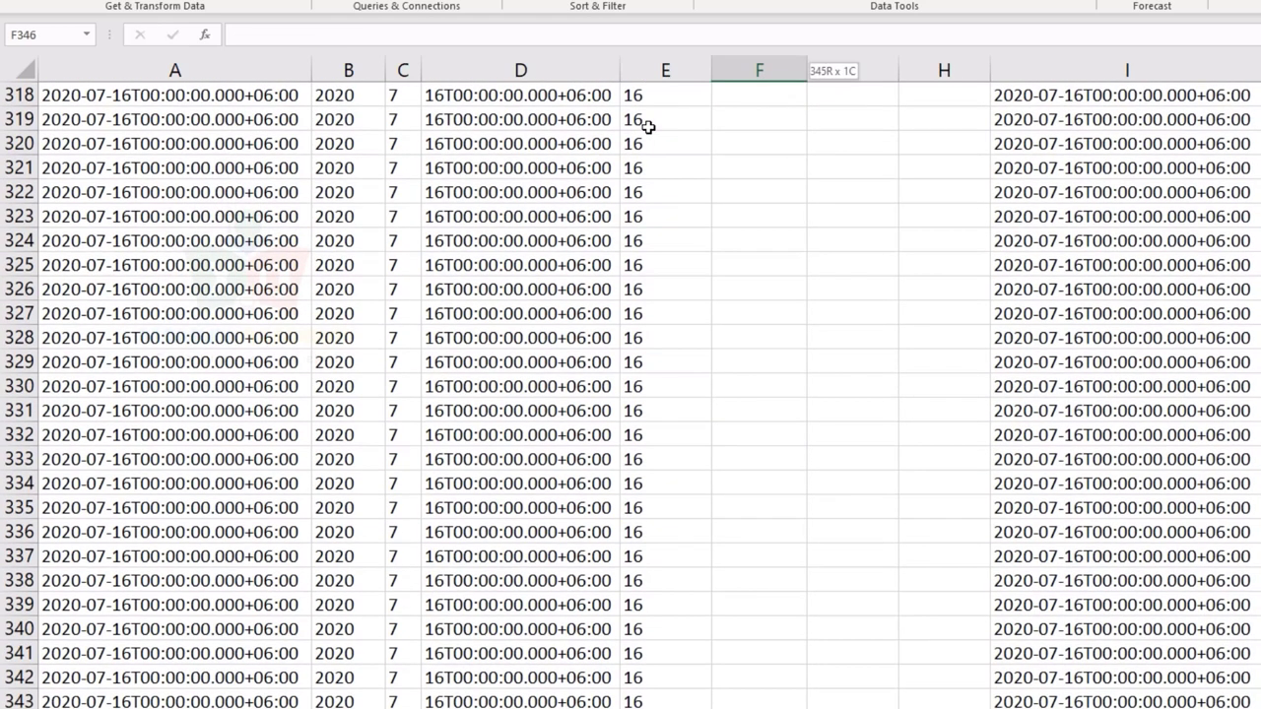
key("ctrl+shift+Up")
key("ctrl+d")
key("ctrl+shift+numbersign")
Step: Convert column F's dates to static values with copy and Paste Values
key("ctrl+c")
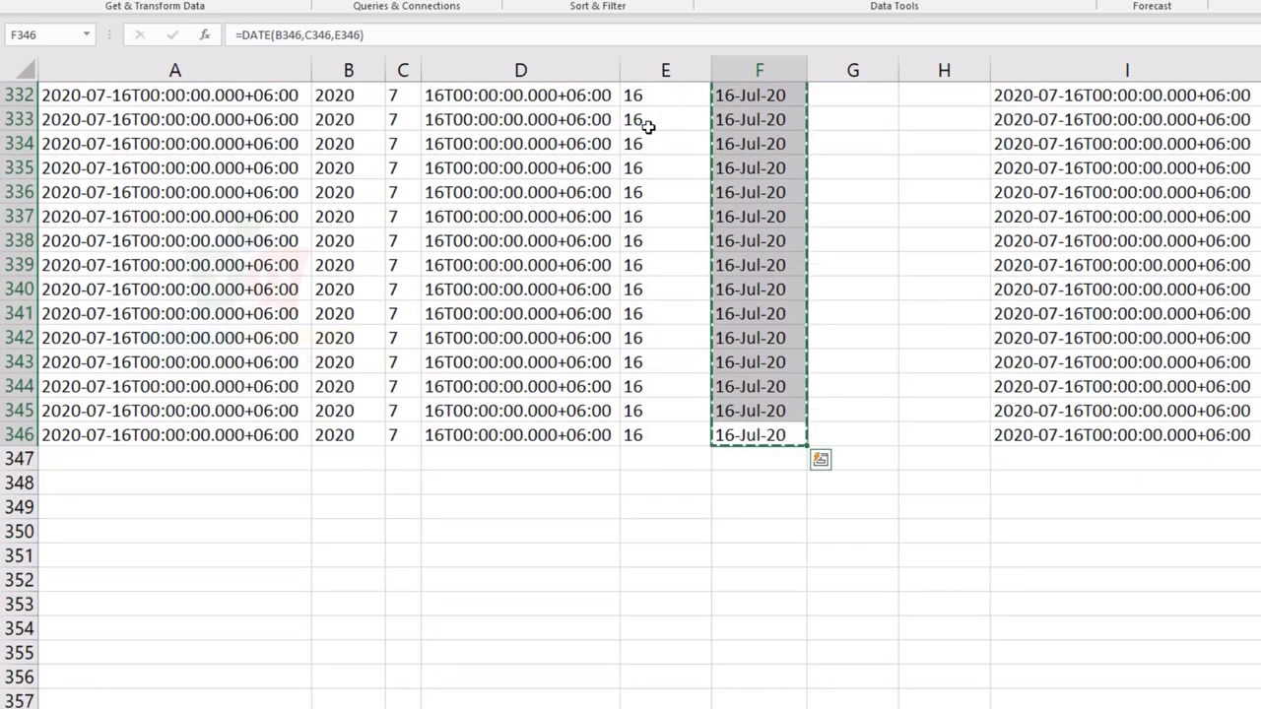
key("alt+v")
key("v")
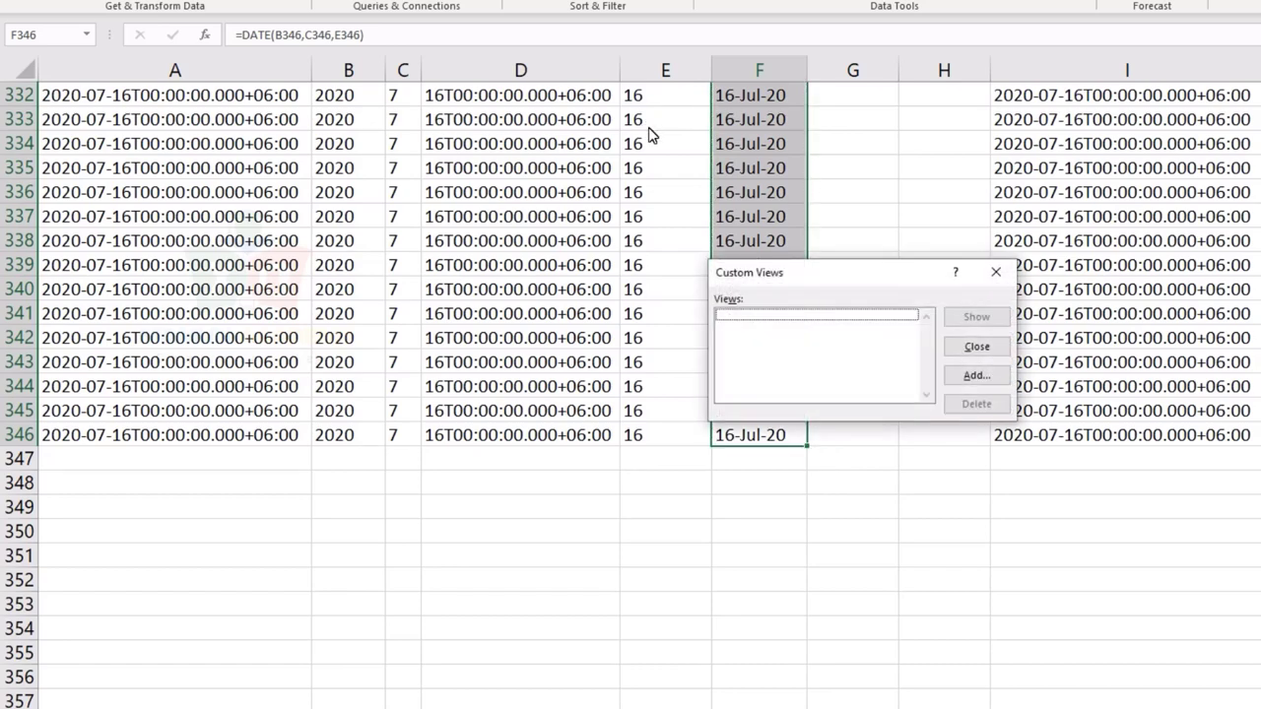
key("Escape")
key("ctrl+v")
key("alt+h")
key("v")
key("v")
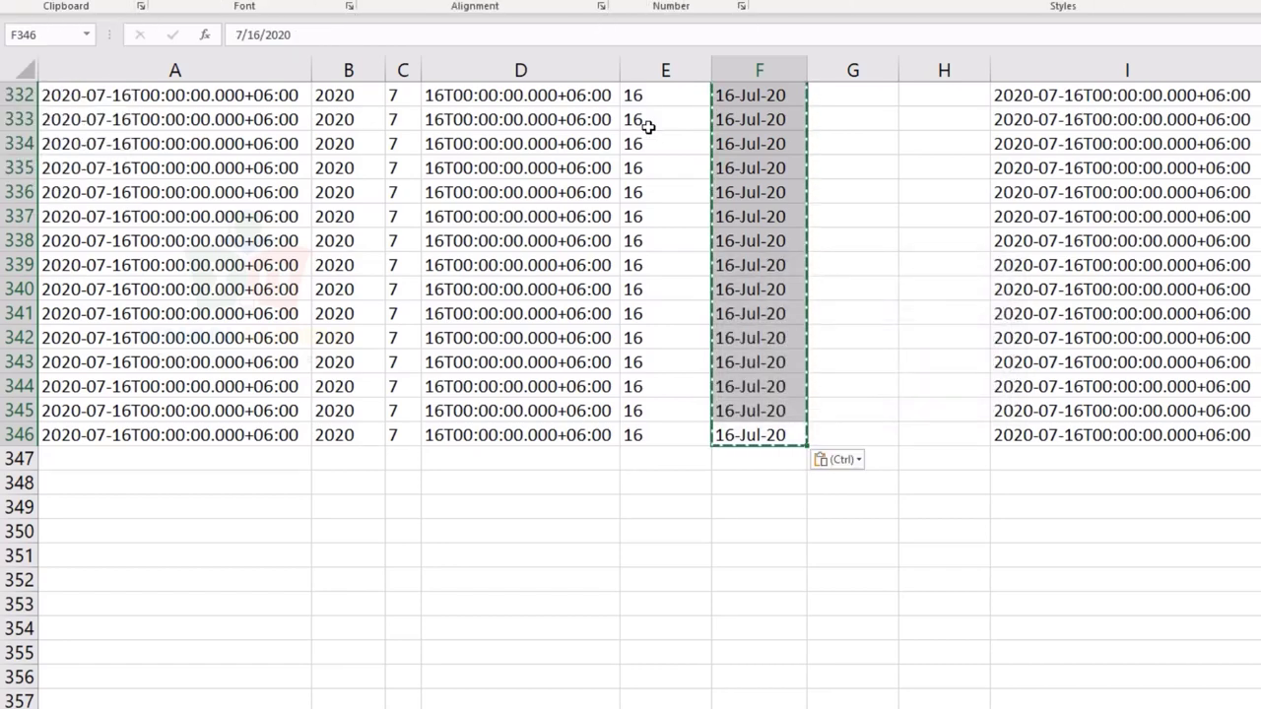
key("ctrl+Up")
key("Up")
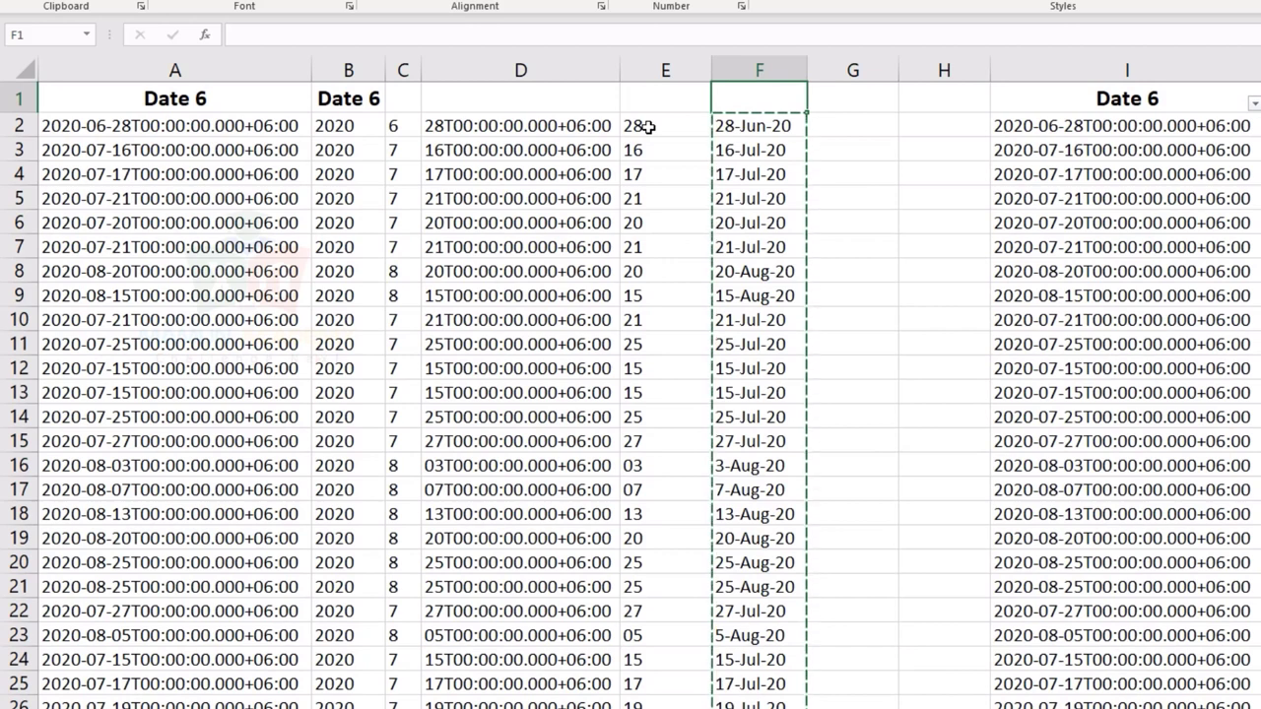
key("shift+space")
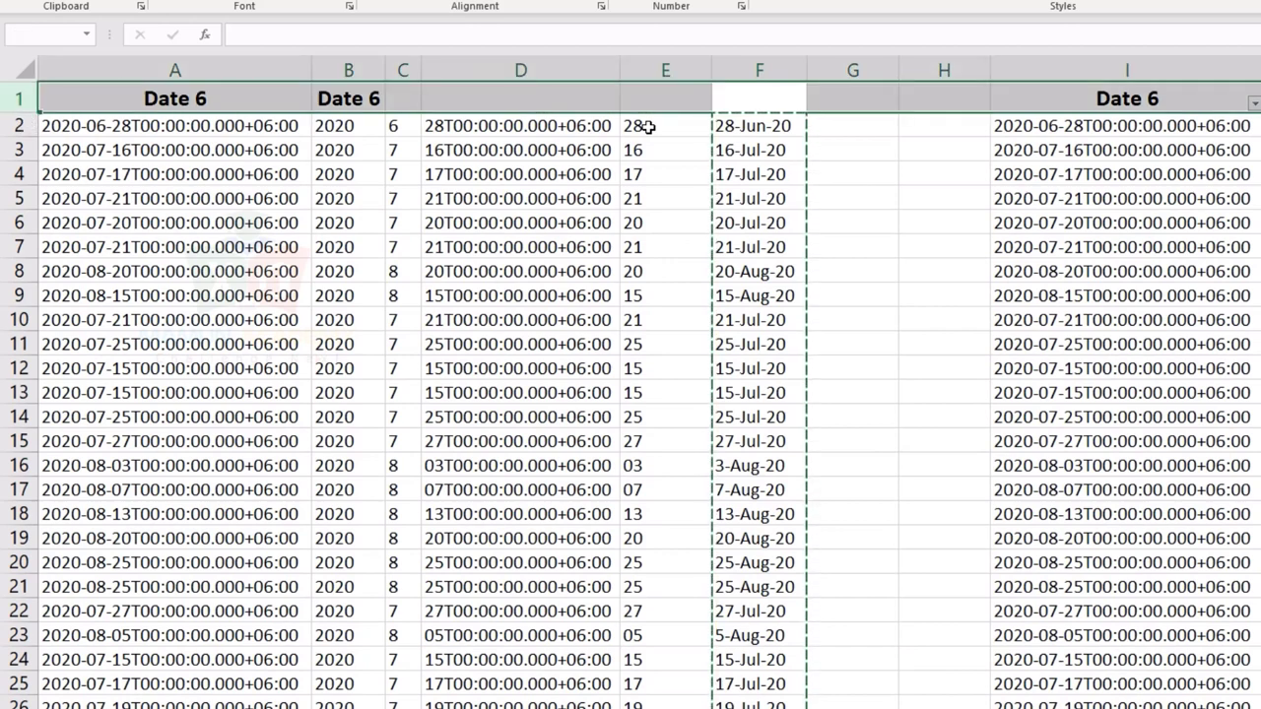
Step: Add filters to the Date 6 header row and compare the column F and column A filter lists
key("Escape")
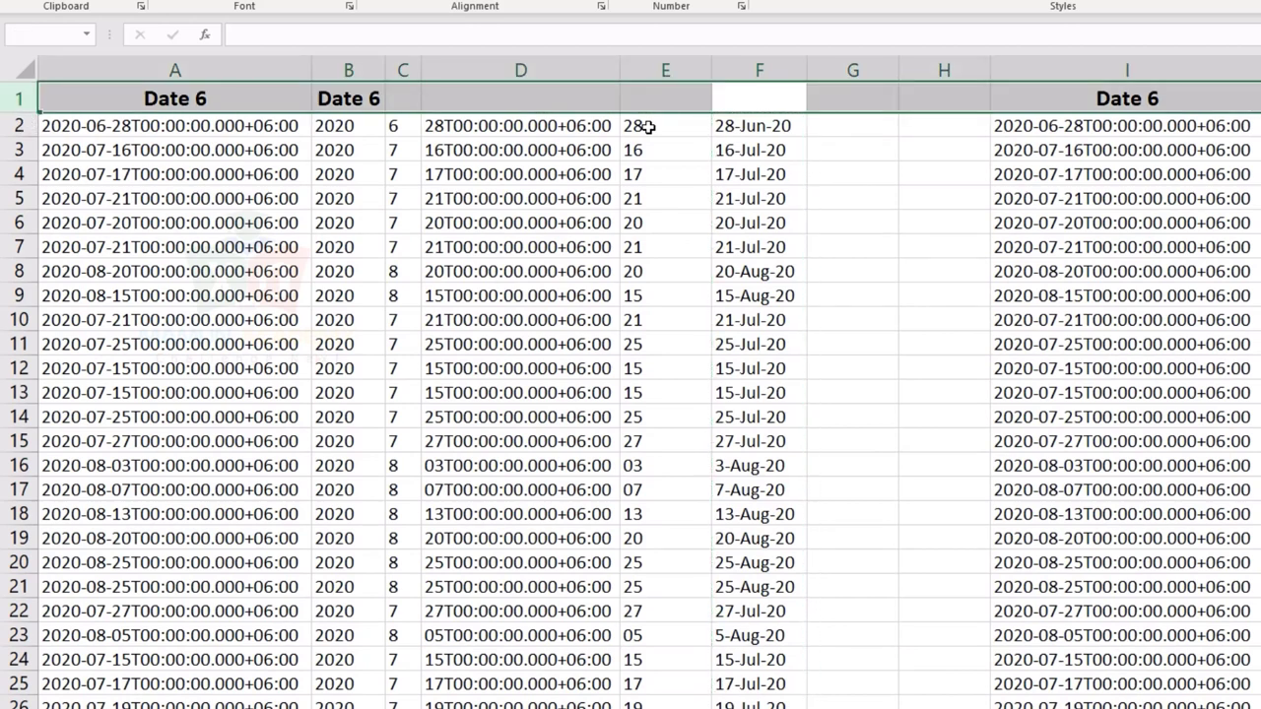
key("ctrl+shift+l")
left_click(748, 156)
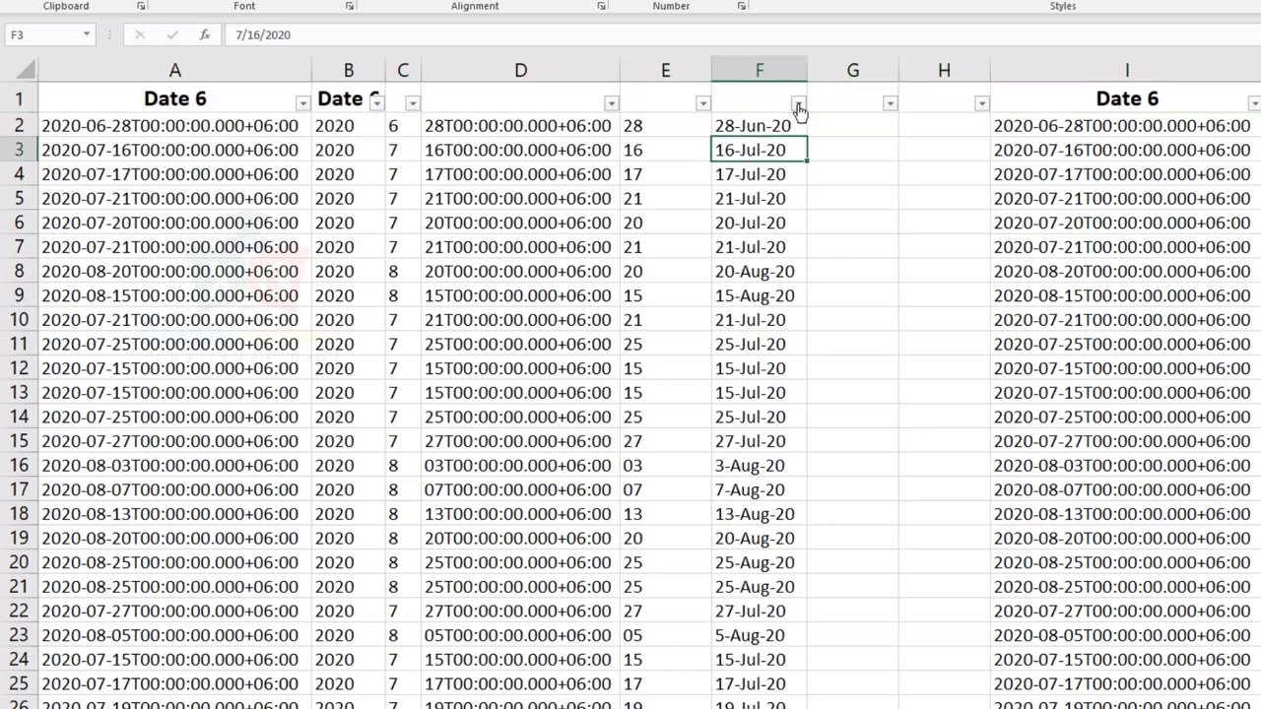
left_click(798, 102)
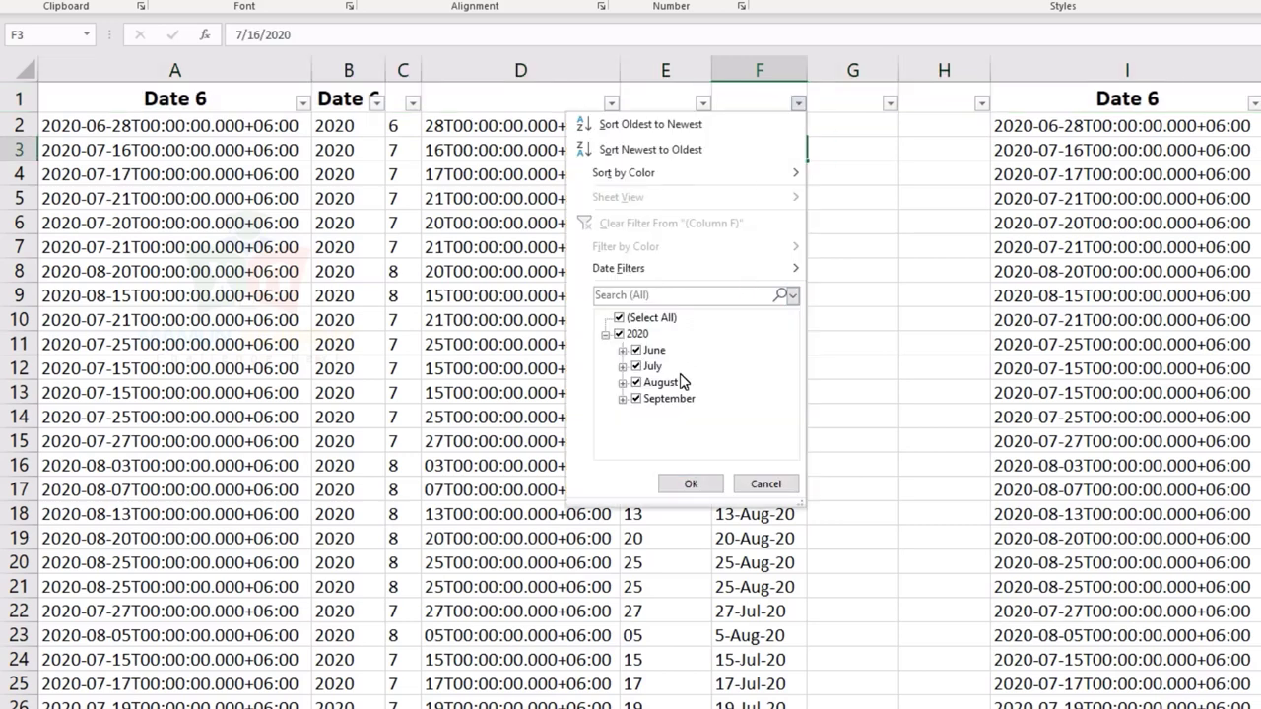
left_click(691, 484)
left_click(303, 102)
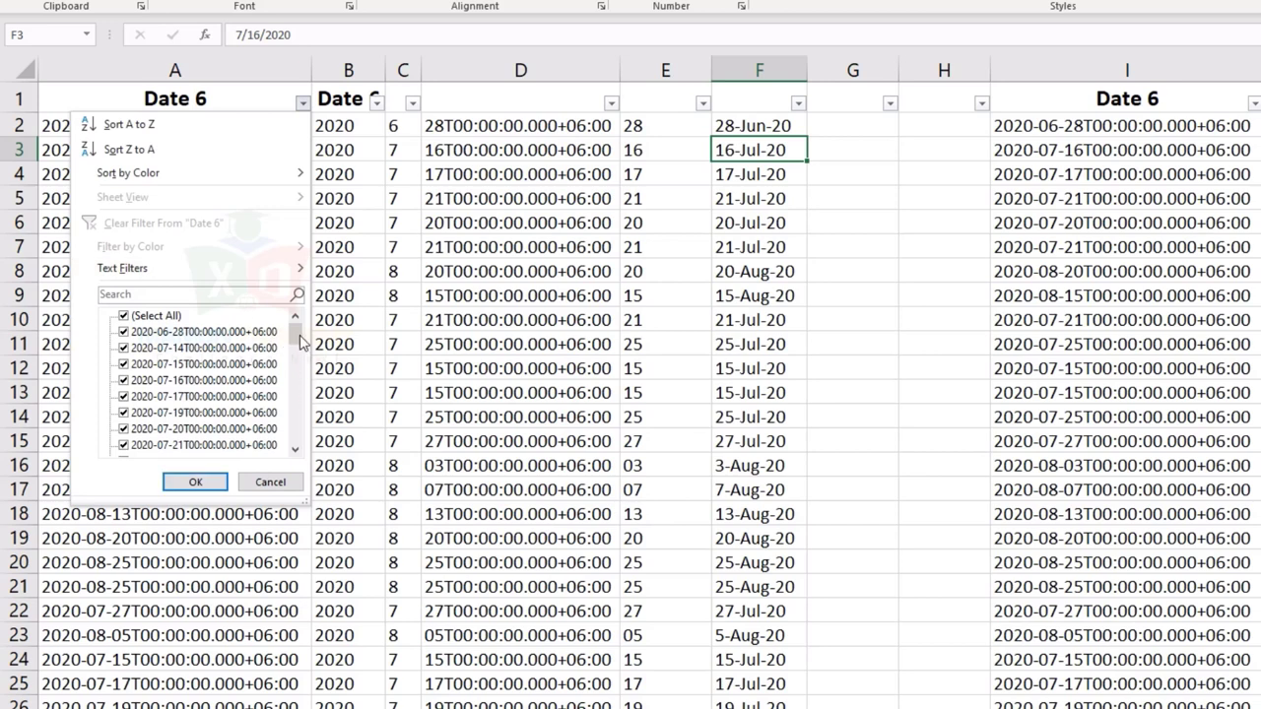
left_click_drag(301, 340, 296, 353)
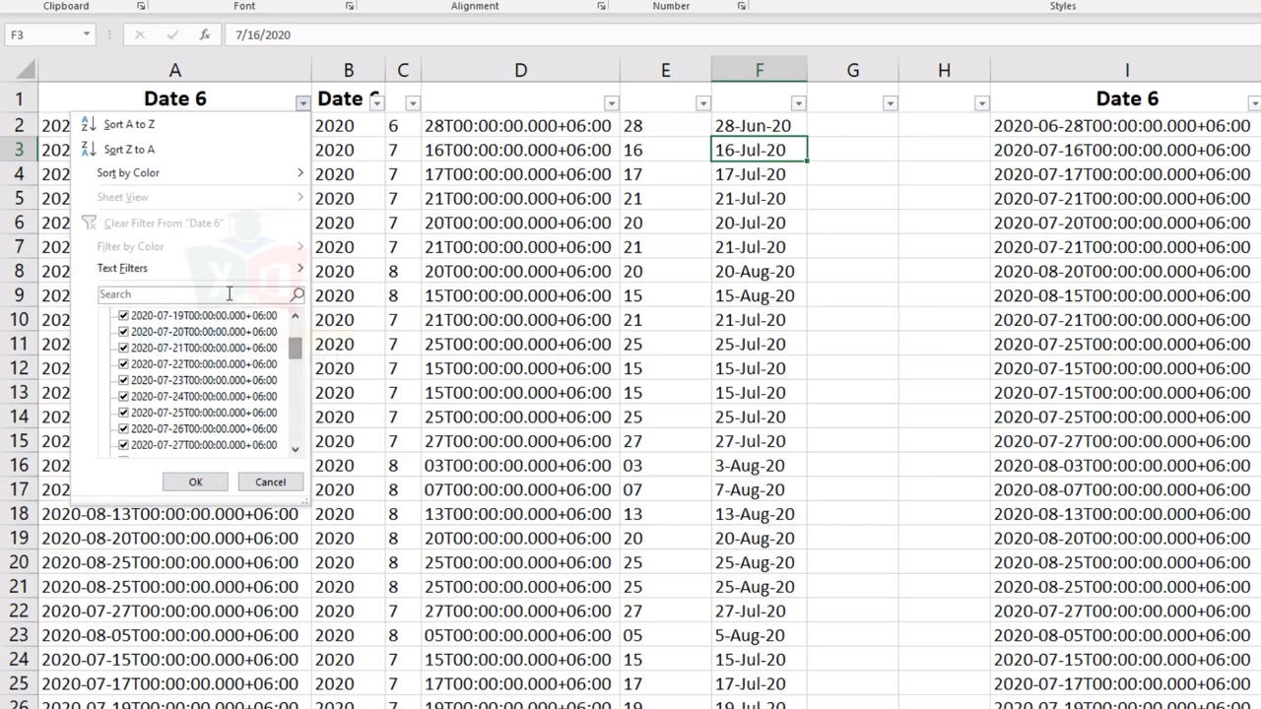
left_click(739, 150)
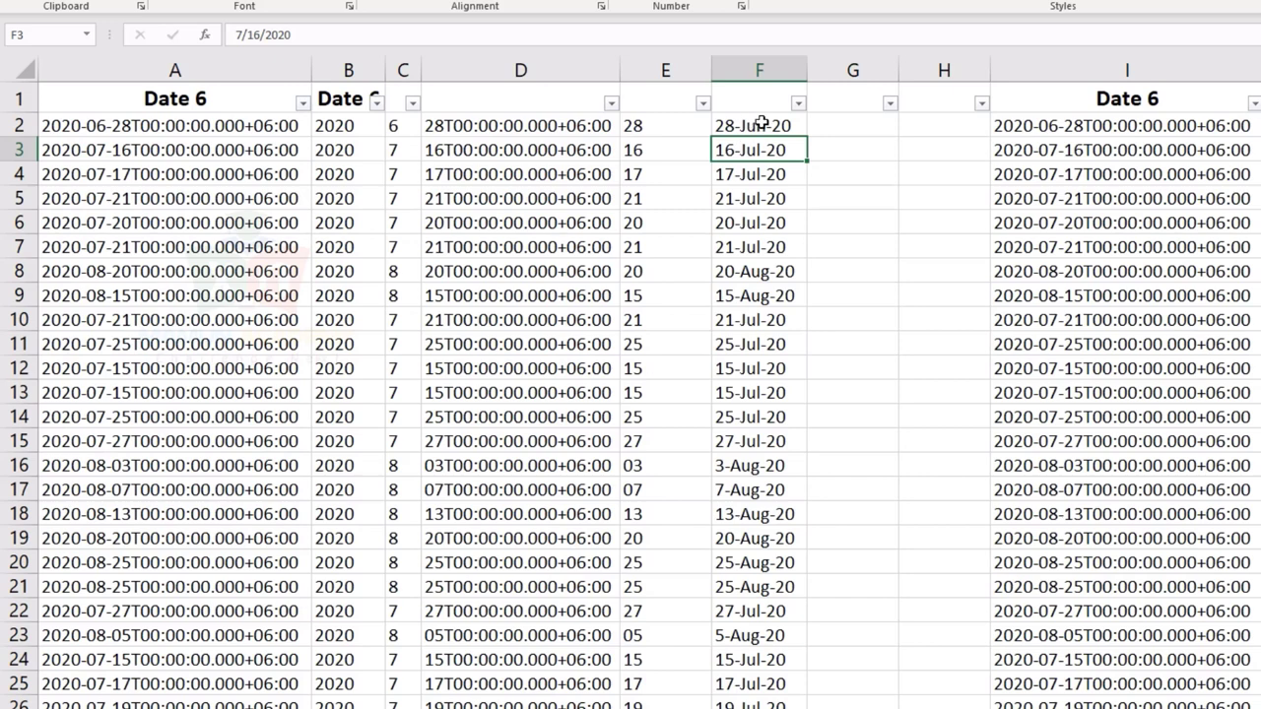
left_click_drag(762, 122, 767, 638)
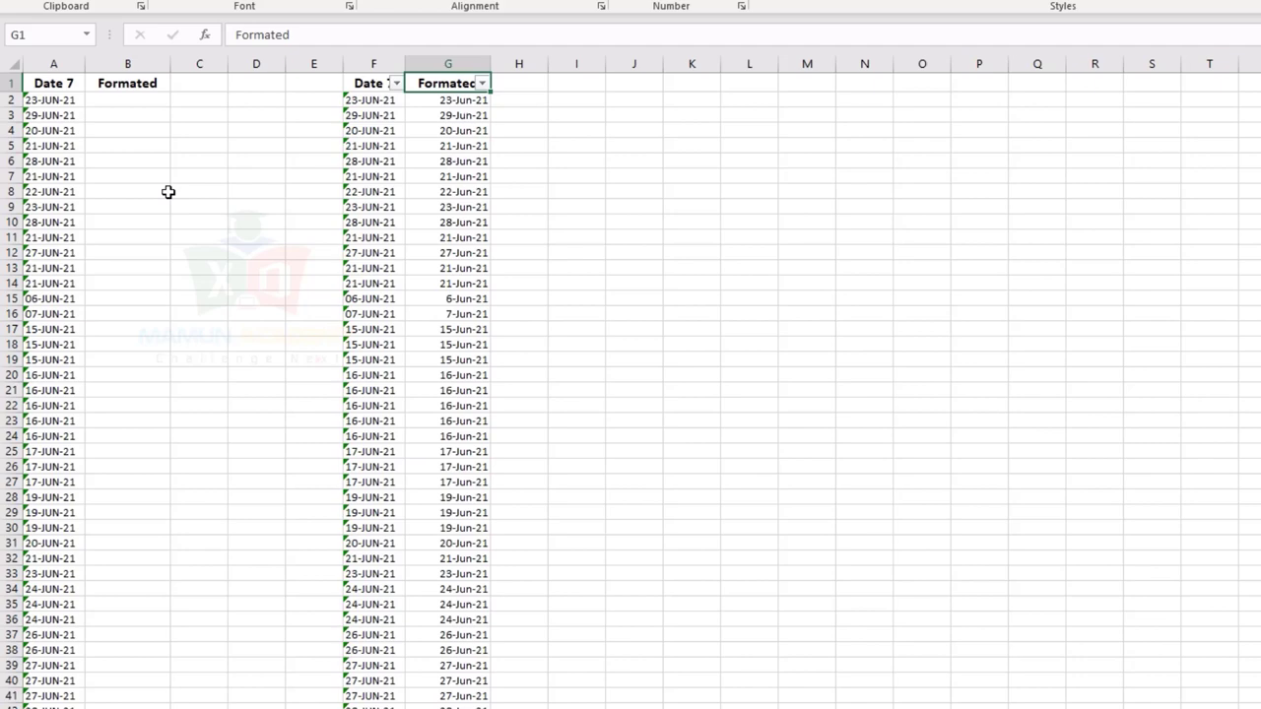
scroll(118, 149, "up", 5)
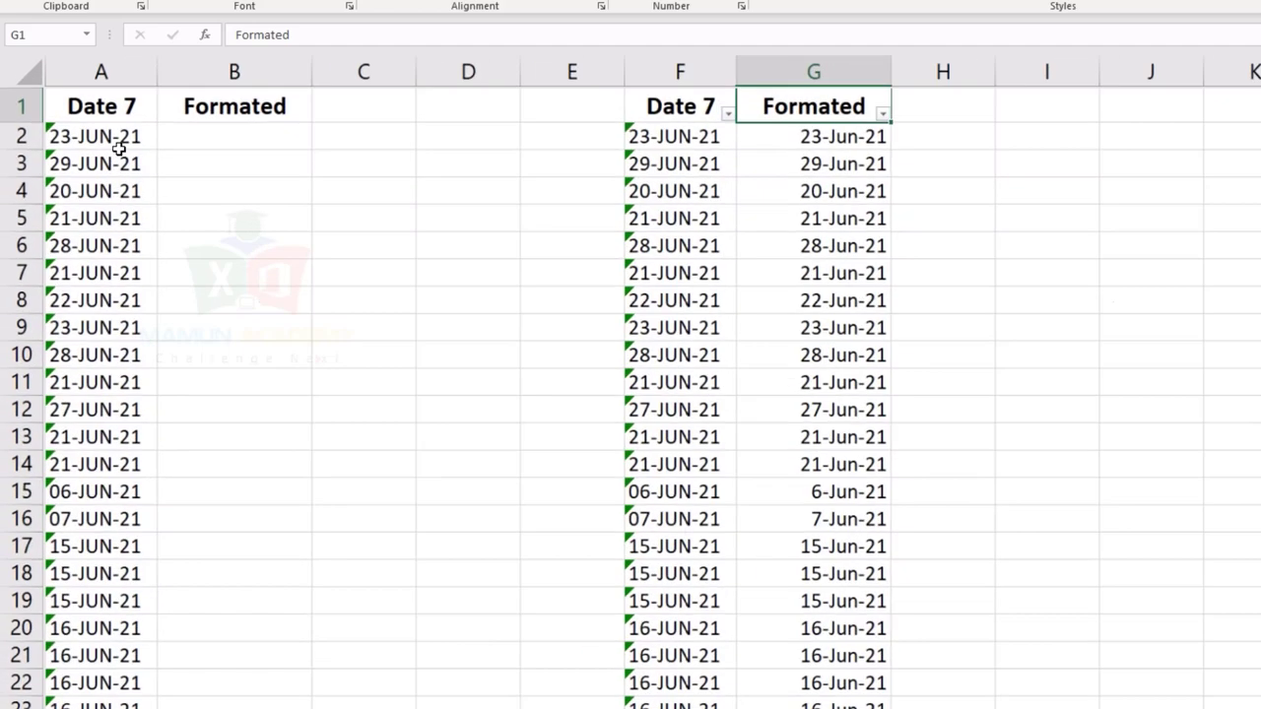
scroll(124, 152, "up", 1)
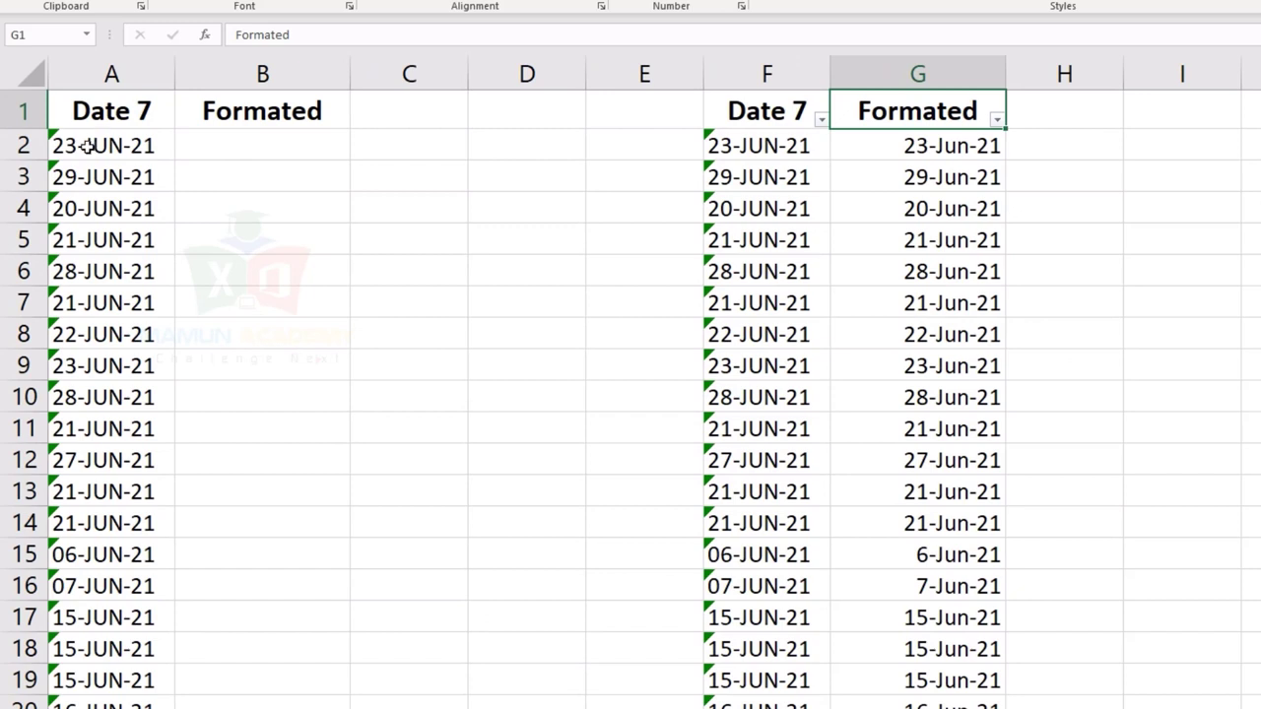
left_click(89, 147)
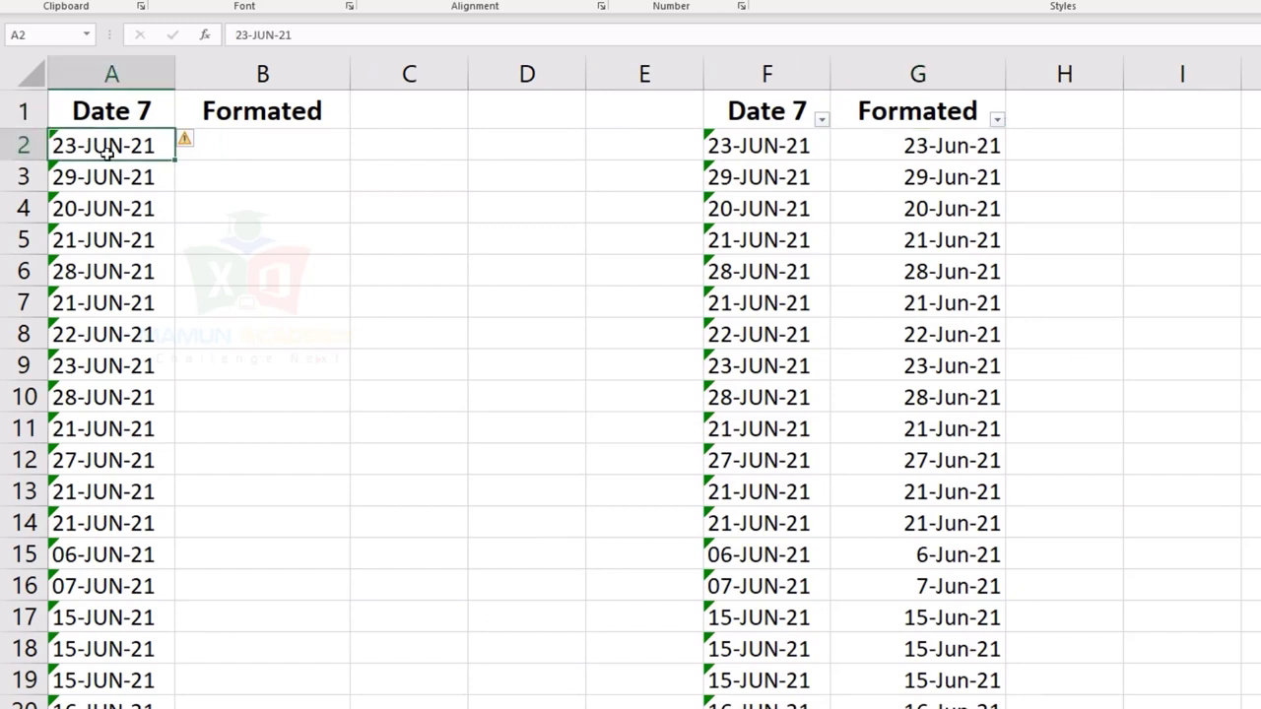
left_click(200, 141)
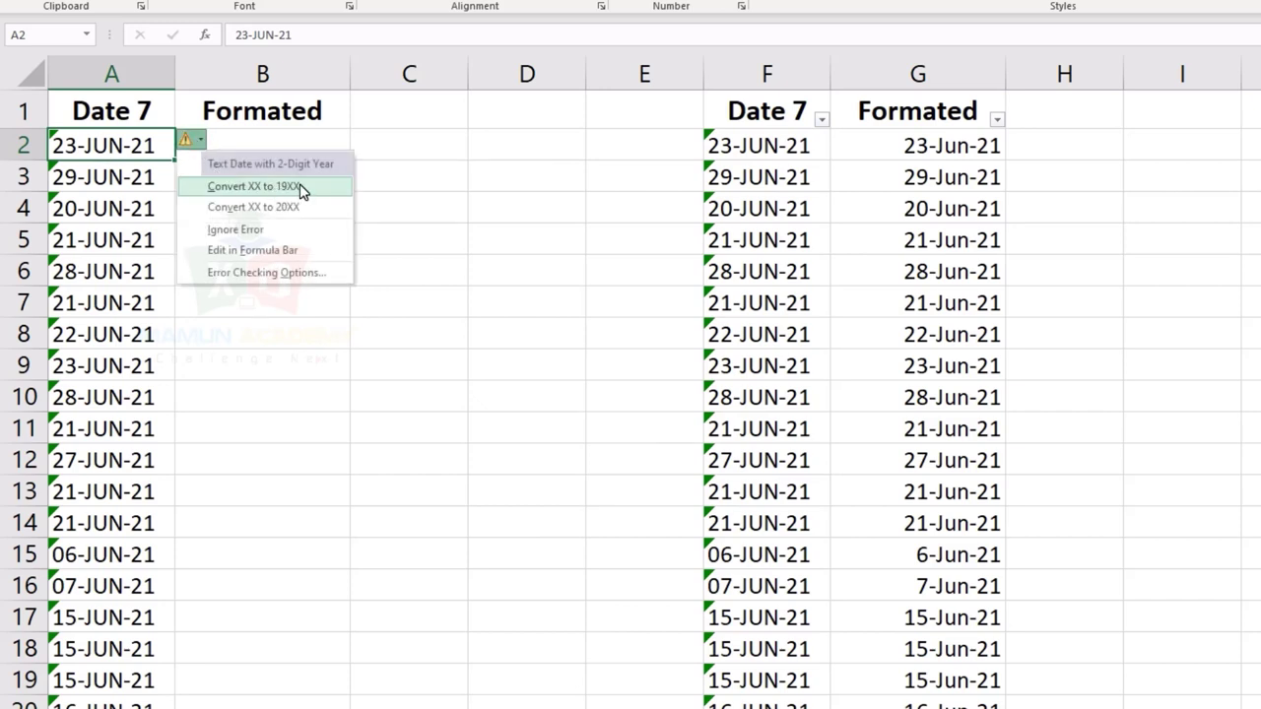
left_click(514, 188)
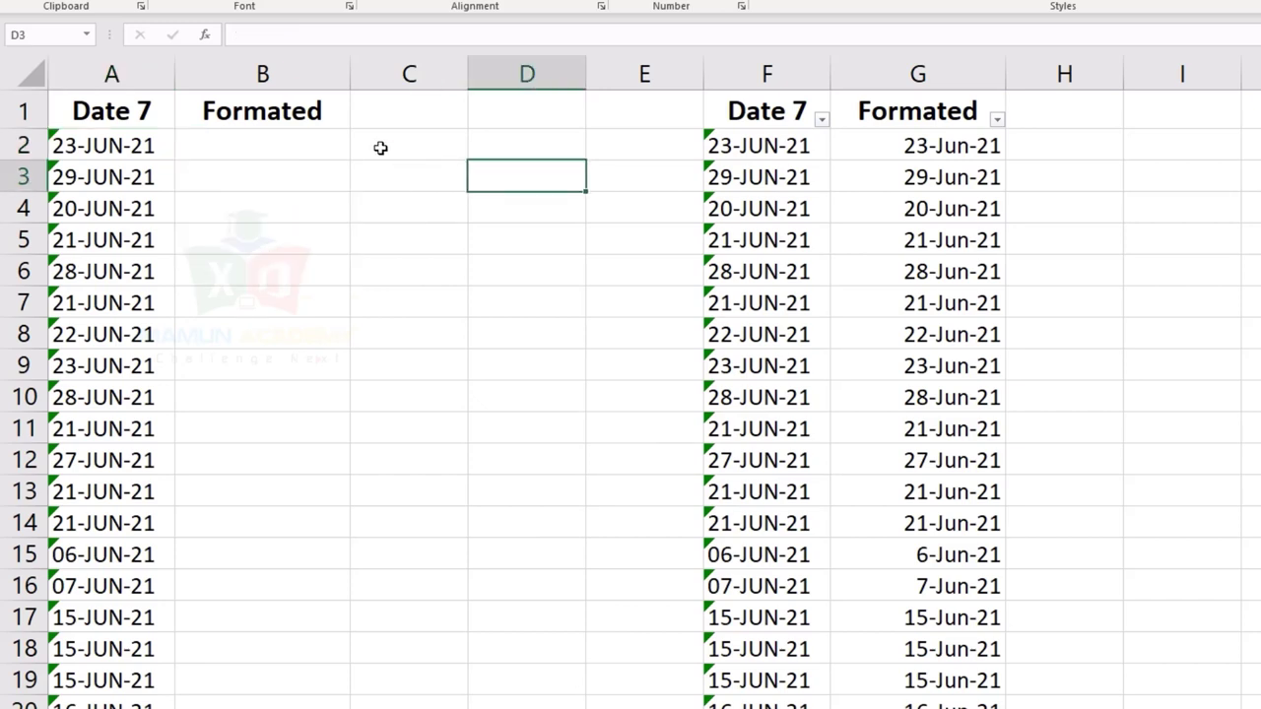
left_click(302, 147)
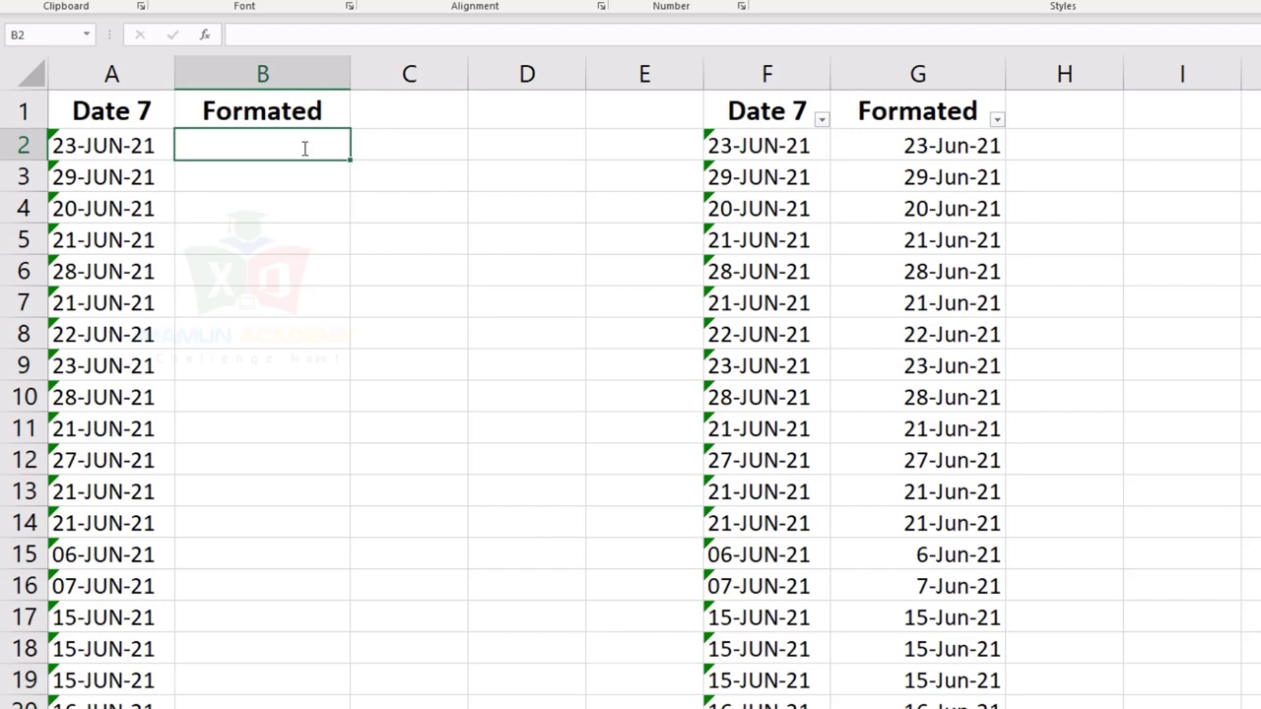
type("=val")
key("Tab")
key("Left")
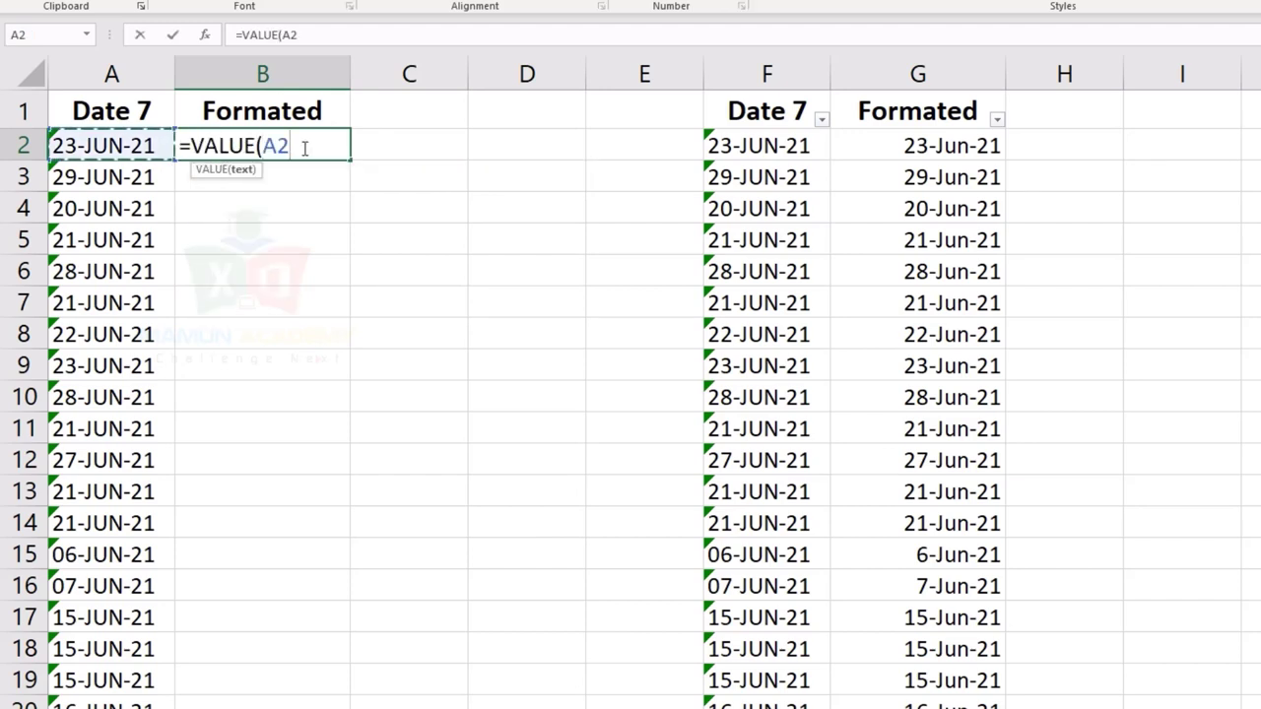
key("ctrl+Return")
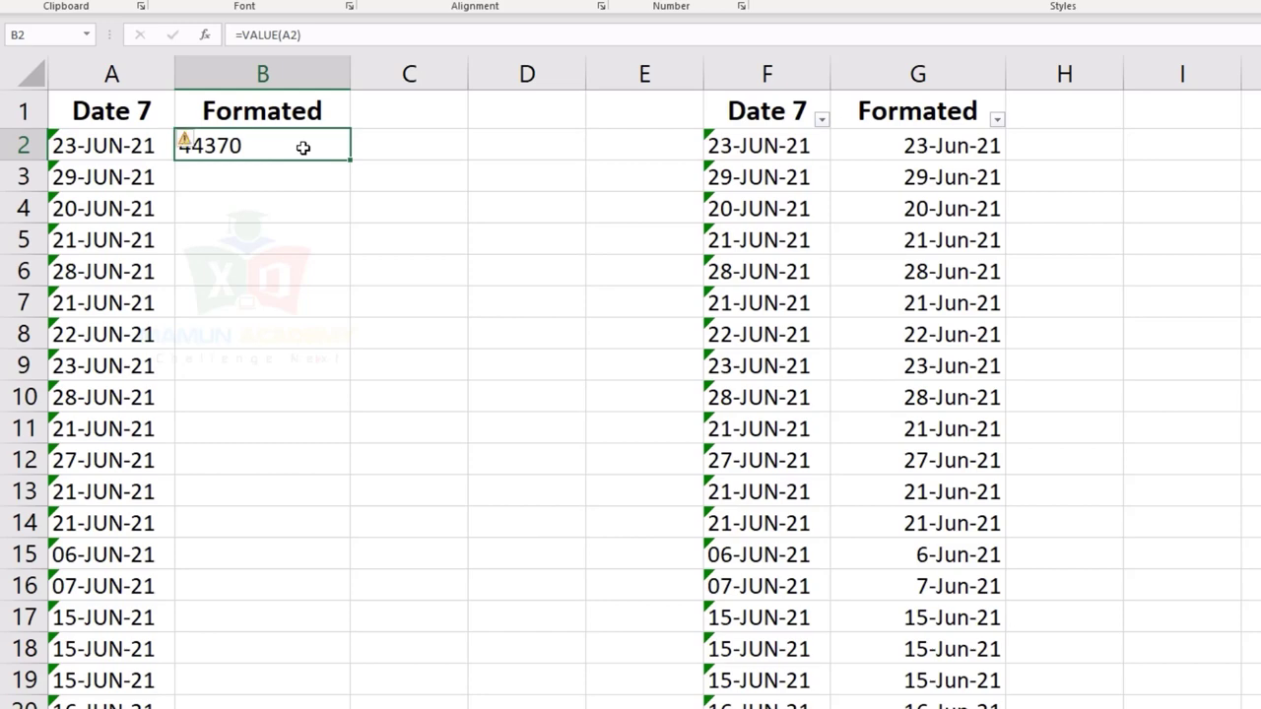
key("Left")
key("ctrl+Down")
key("Right")
key("ctrl+shift+Up")
key("ctrl+d")
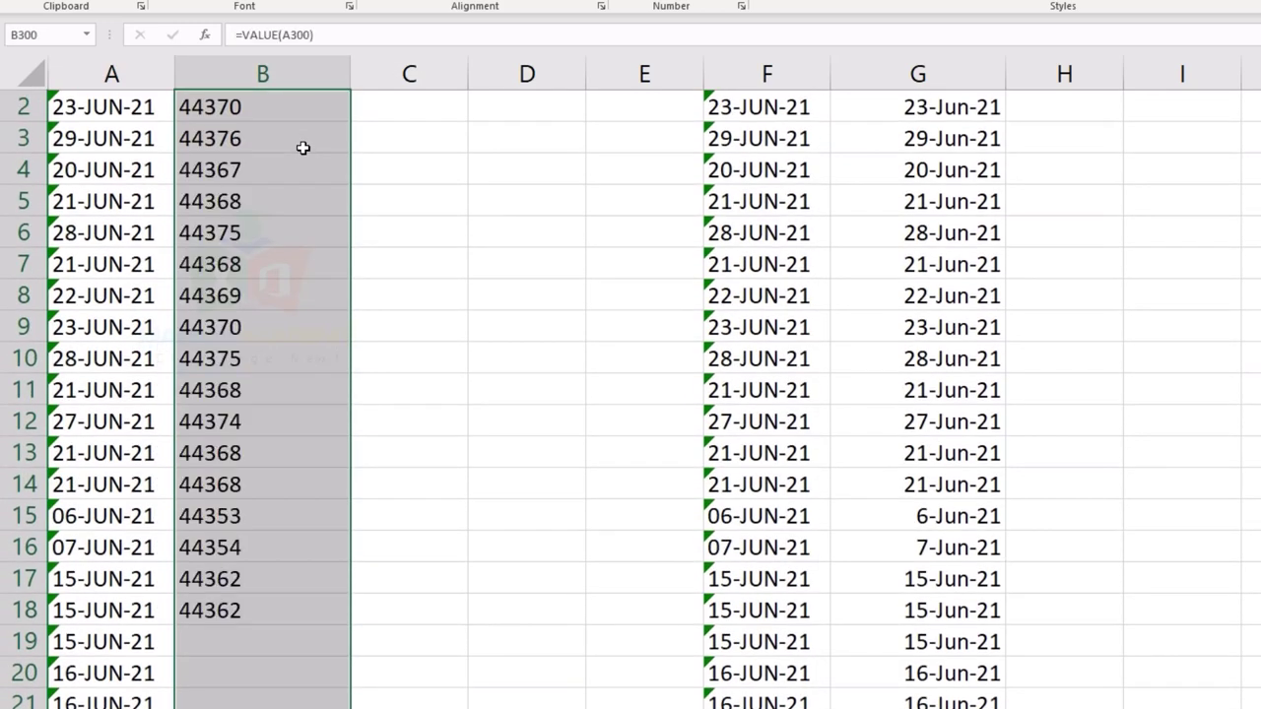
key("ctrl+shift+3")
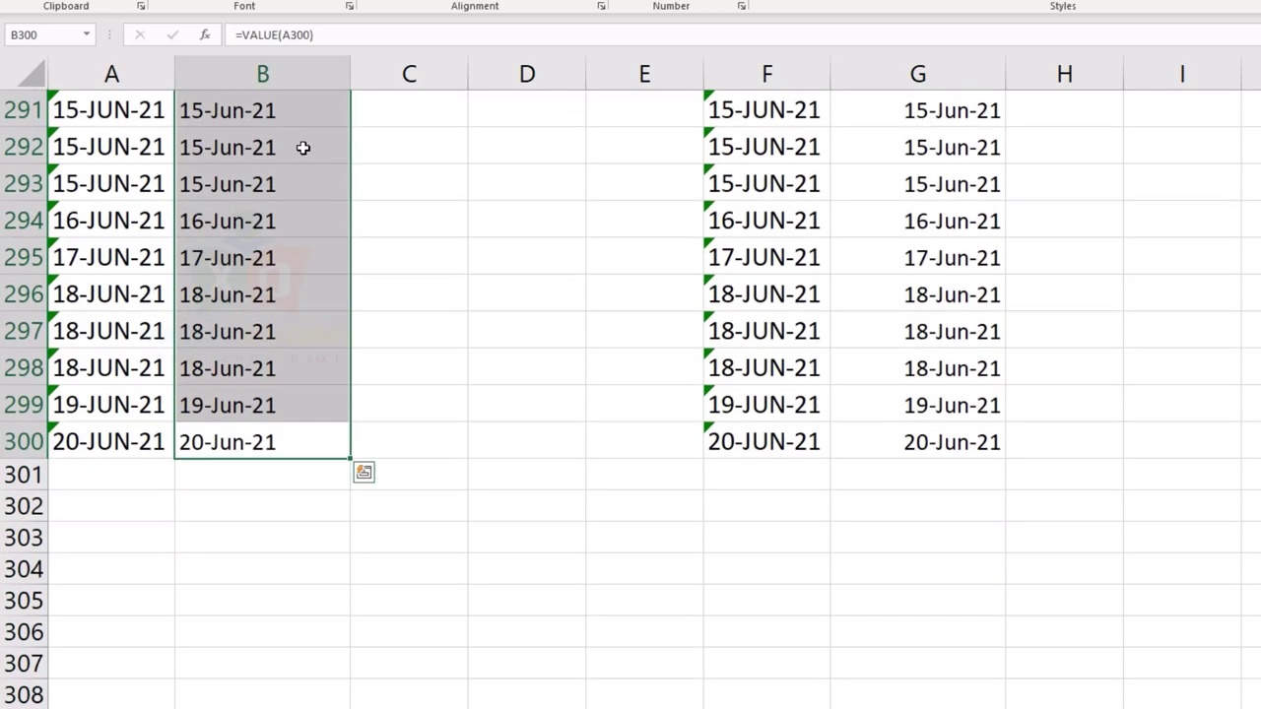
key("ctrl+Up")
key("Down")
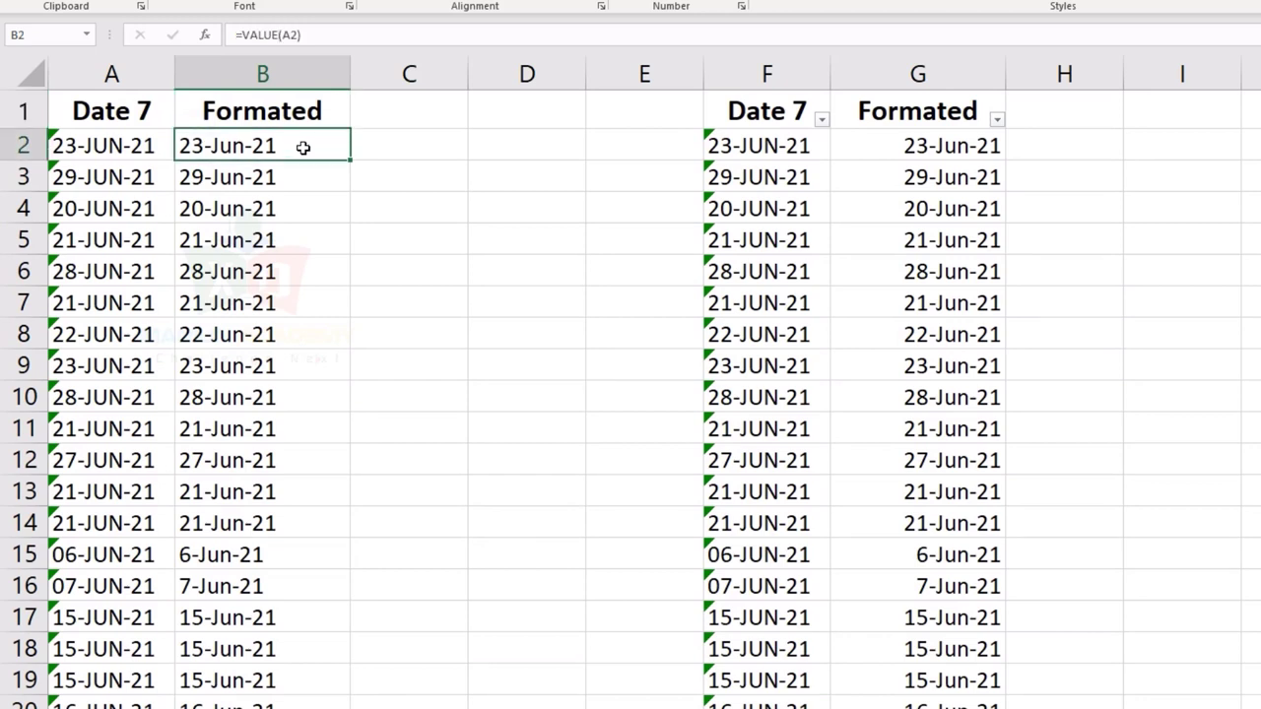
key("Left")
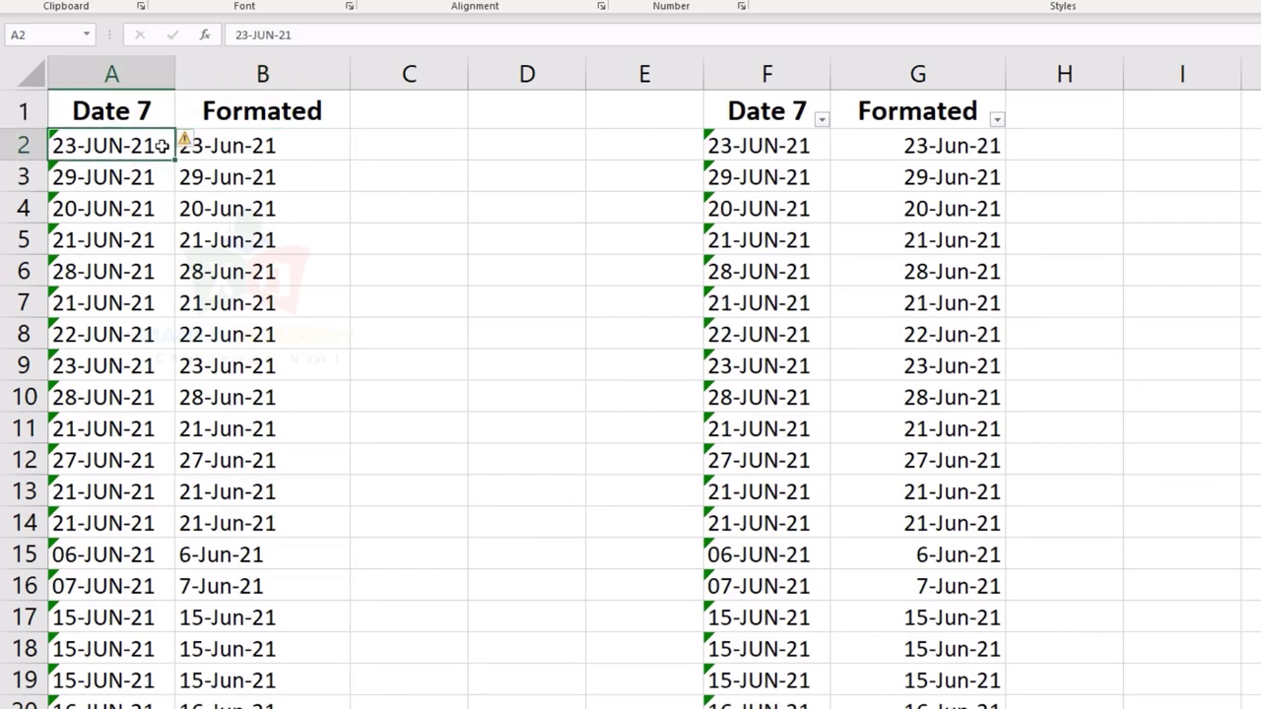
key("Right")
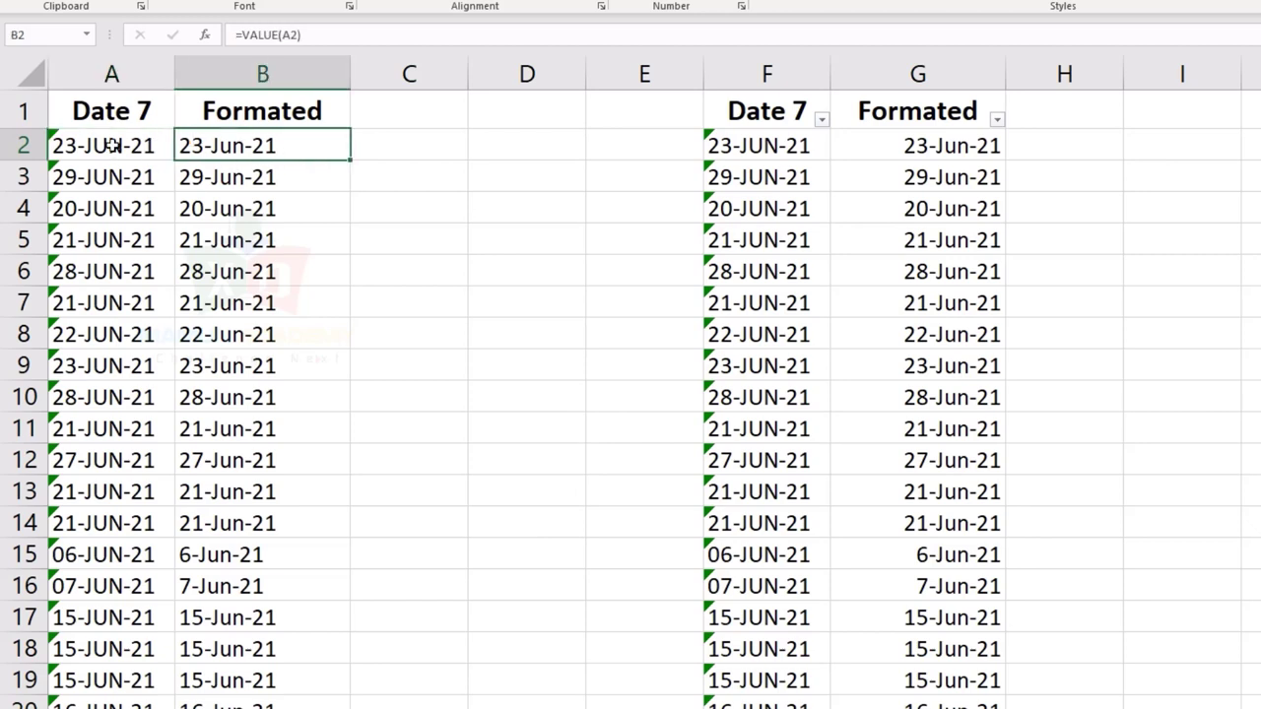
key("Left")
key("F2")
key("Return")
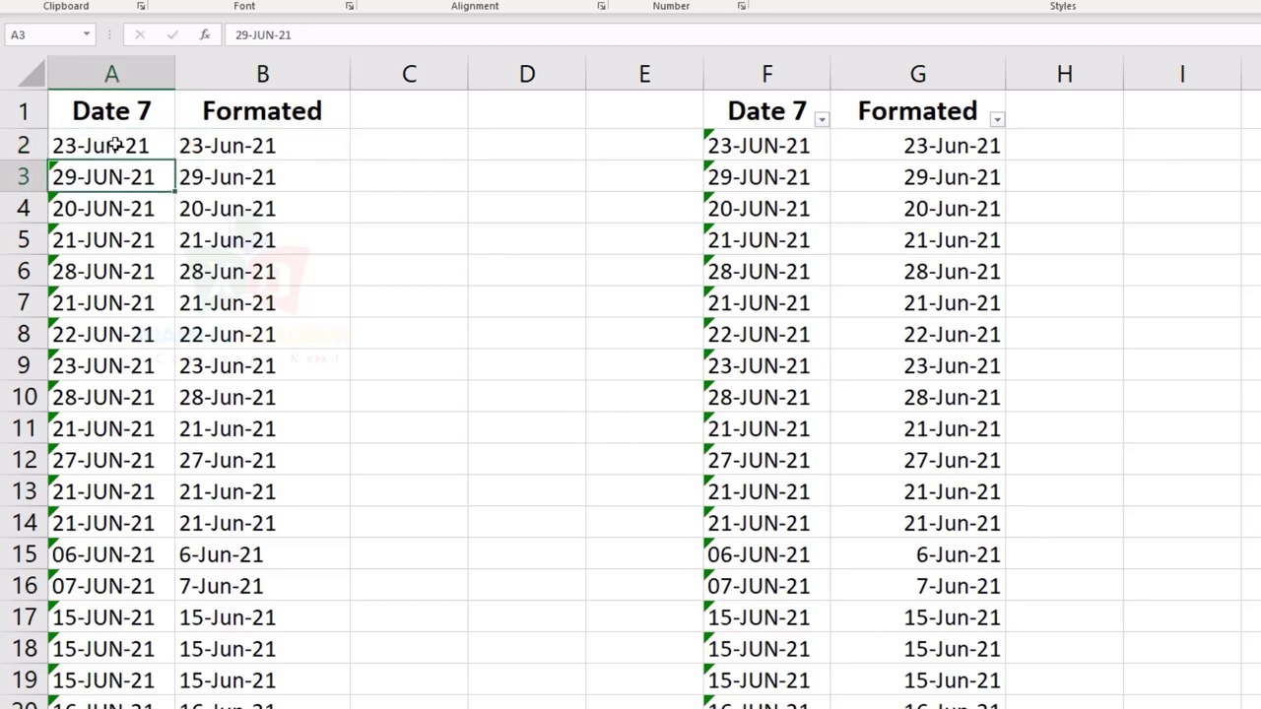
double_click(87, 173)
left_click(215, 174)
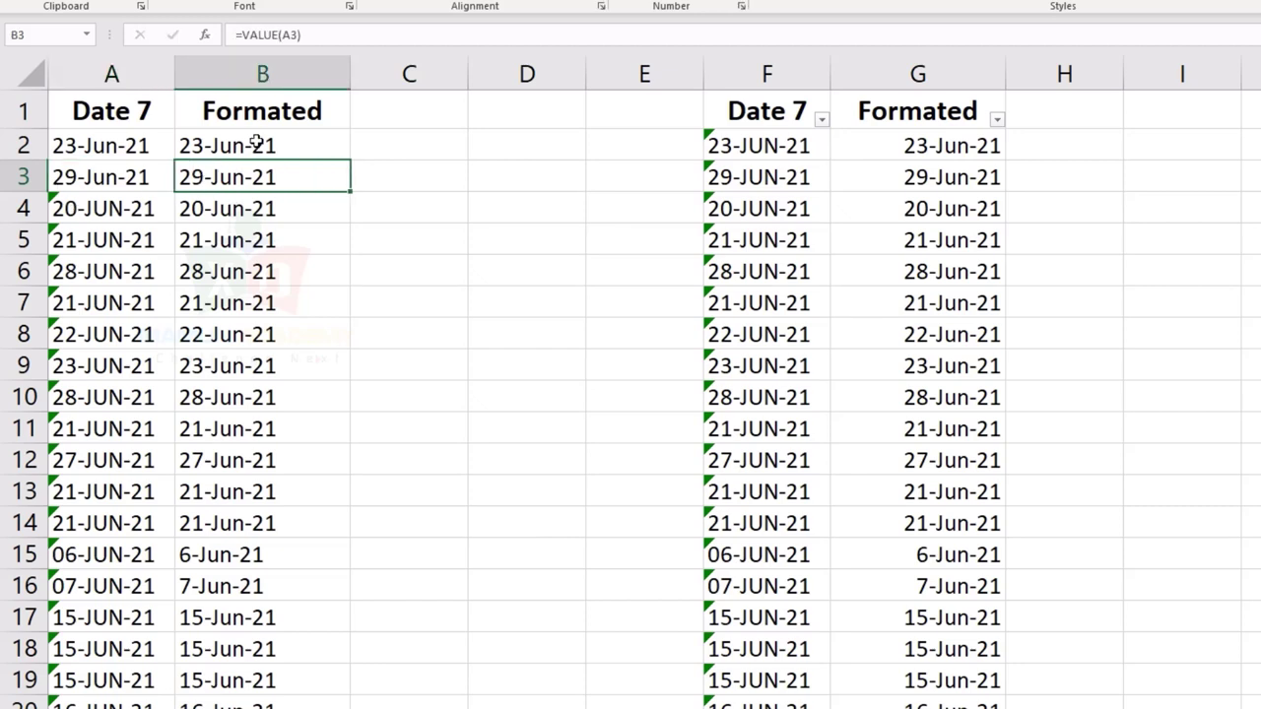
left_click(256, 138)
left_click(110, 146)
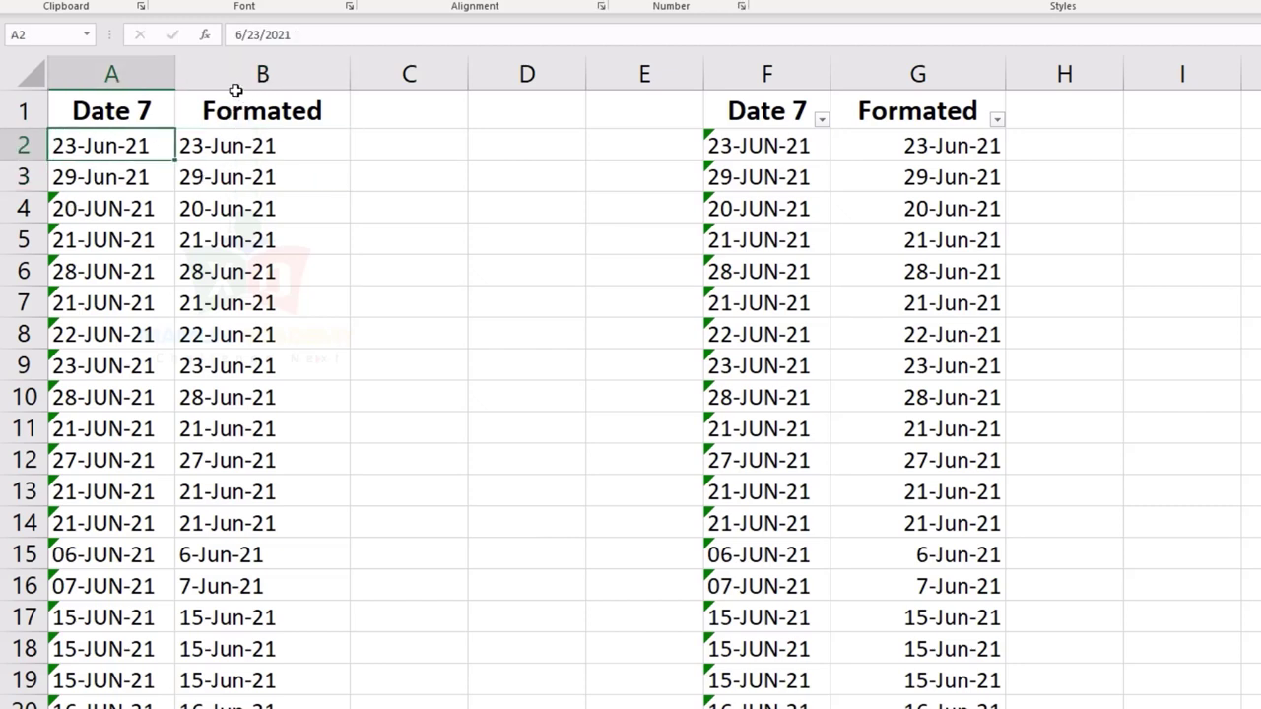
left_click(120, 77)
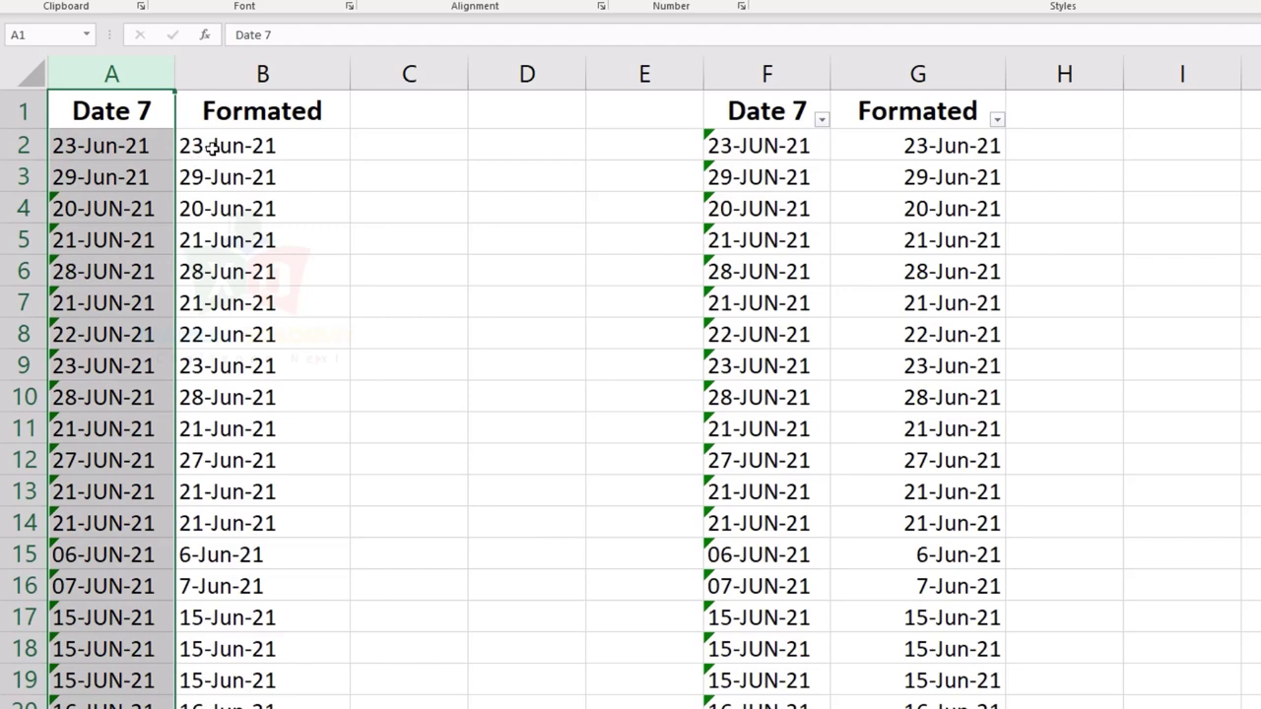
key("ctrl+z")
key("ctrl+z")
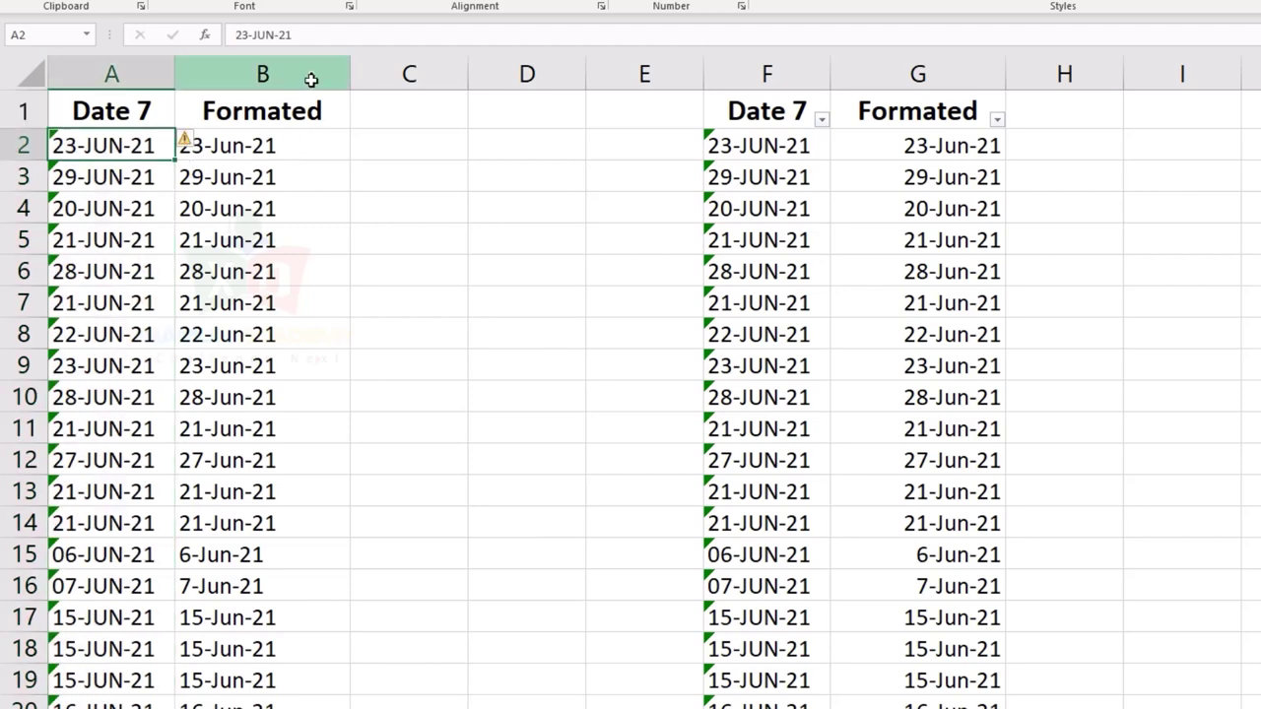
left_click(310, 79)
Step: Clear column B and insert today's date into B2 with Ctrl+;
left_click(394, 140)
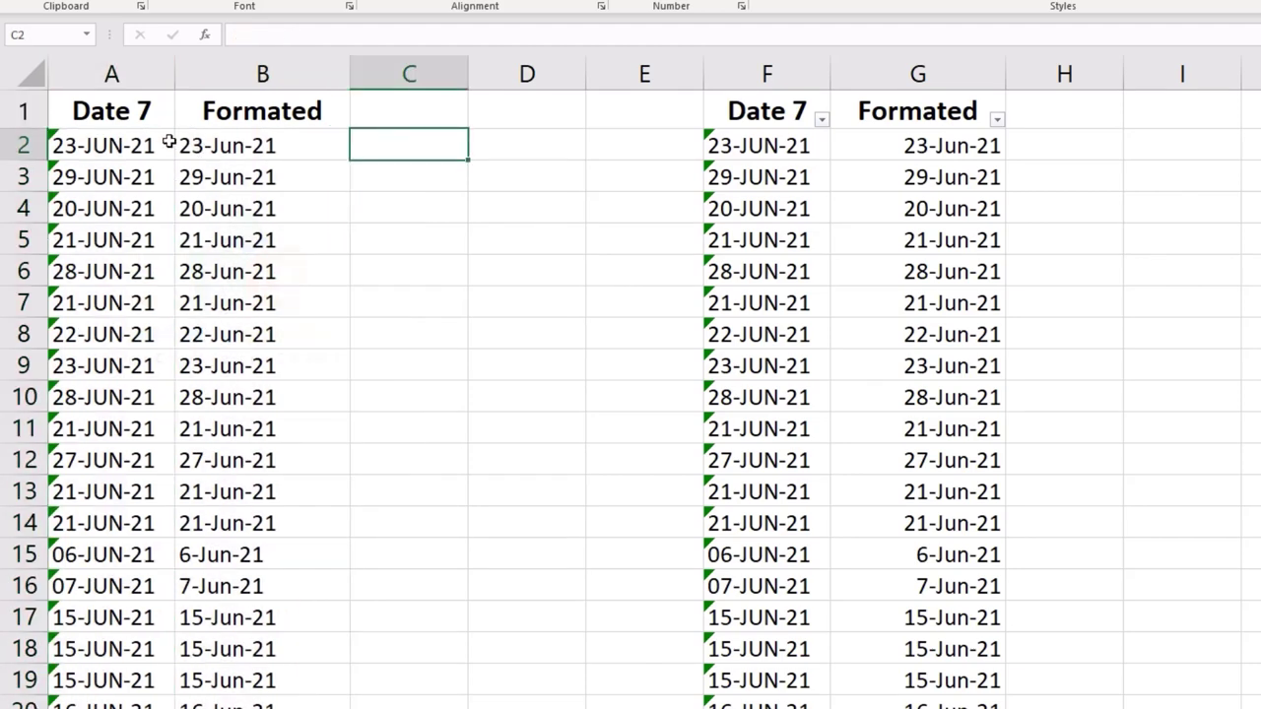
left_click(219, 77)
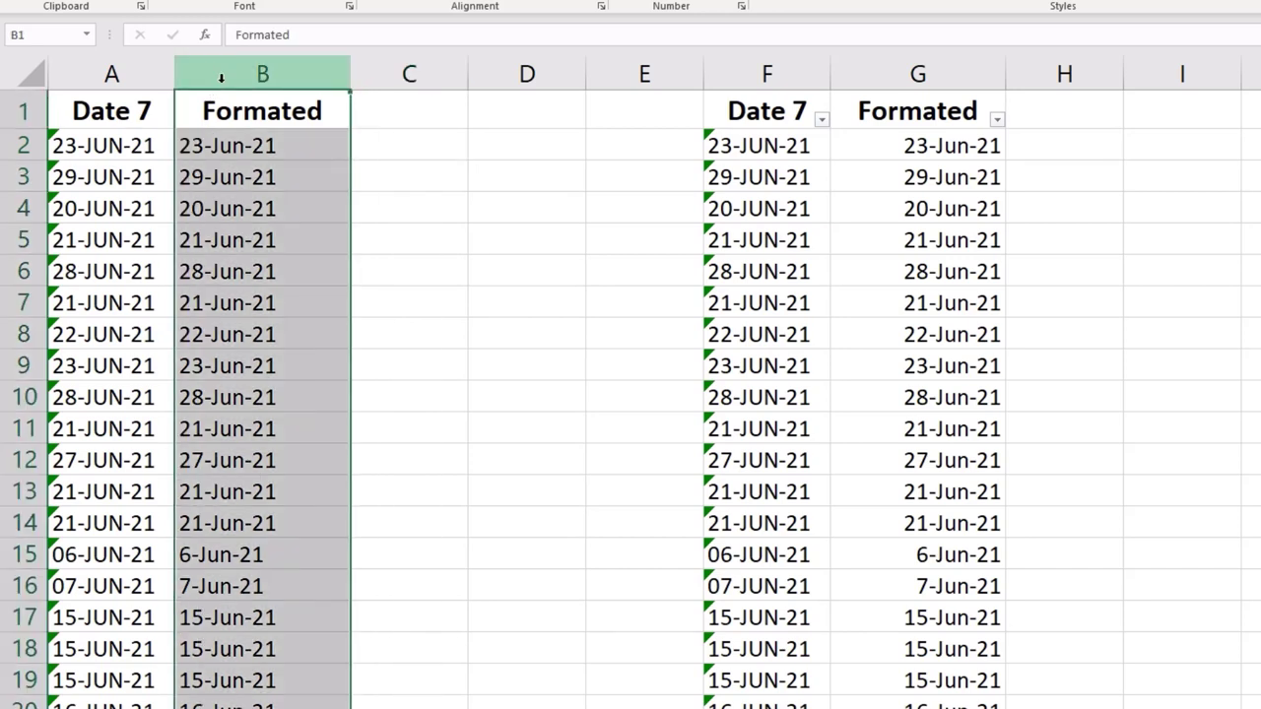
key("Delete")
key("Down")
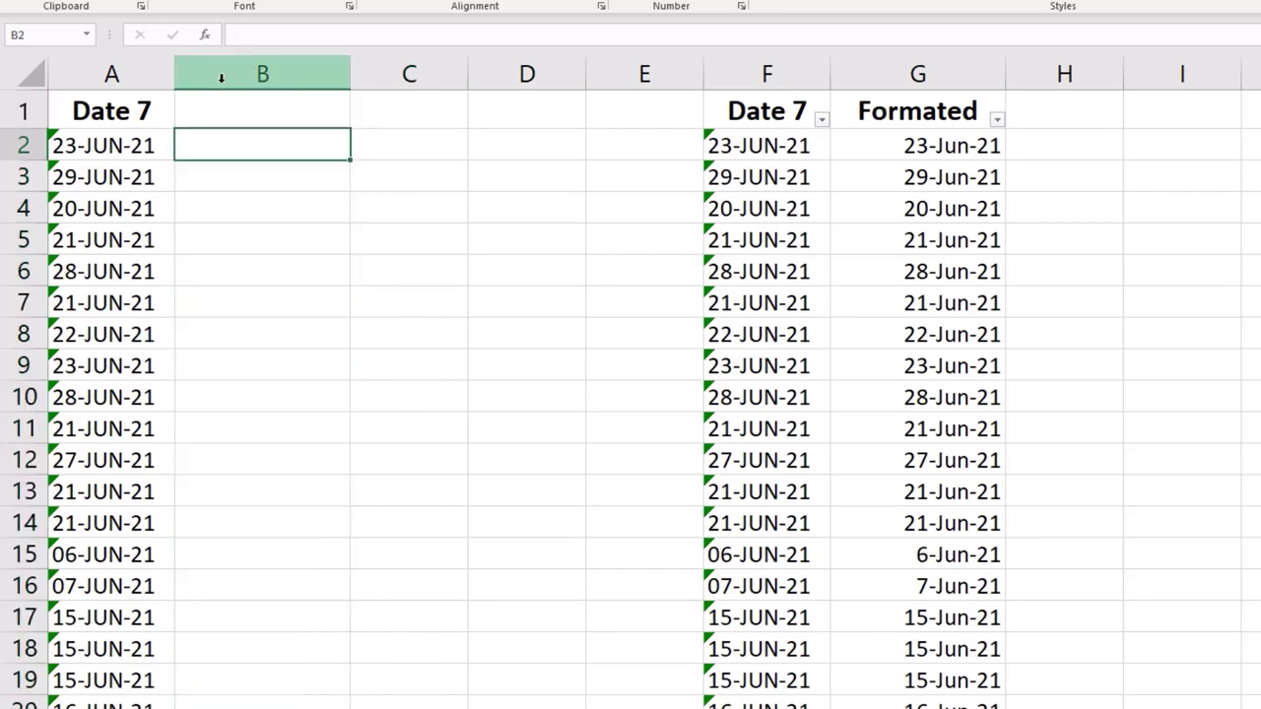
key("ctrl+semicolon")
Step: Edit B2's date to 6/23/2021 to match the first Date 7 entry
key("Left")
key("Left")
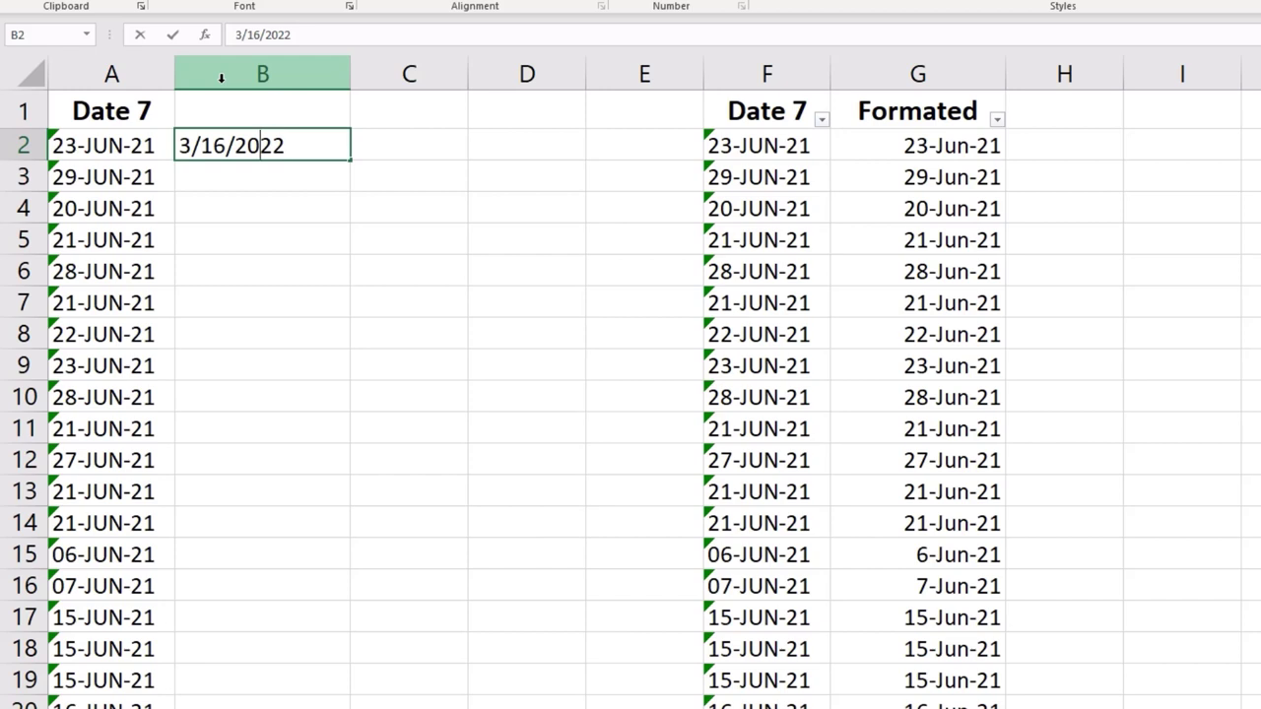
key("Left")
key("Left")
key("Left")
key("BackSpace")
key("BackSpace")
type("23")
key("Left")
key("Left")
key("Left")
key("Left")
key("Delete")
type("6")
key("Right")
key("Right")
key("Right")
key("Right")
key("BackSpace")
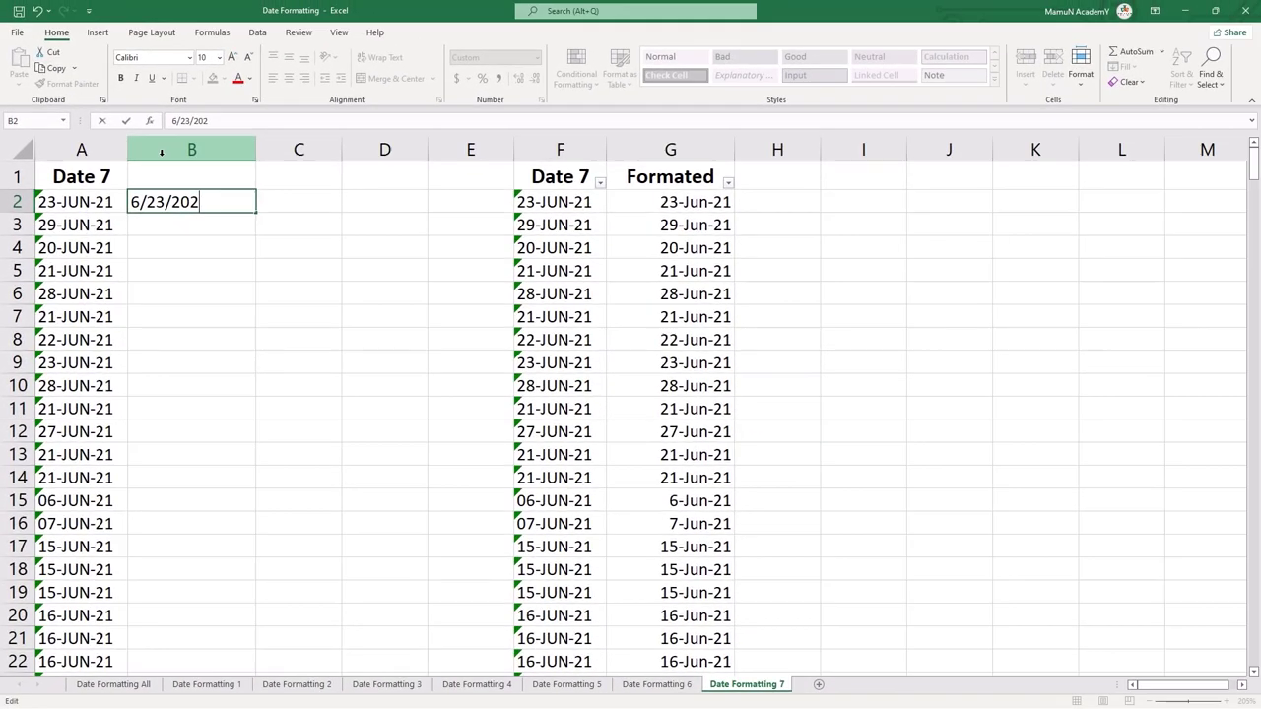
type("1")
key("Return")
Step: Flash Fill the remaining dates down column B with Ctrl+E and check the results
key("ctrl+e")
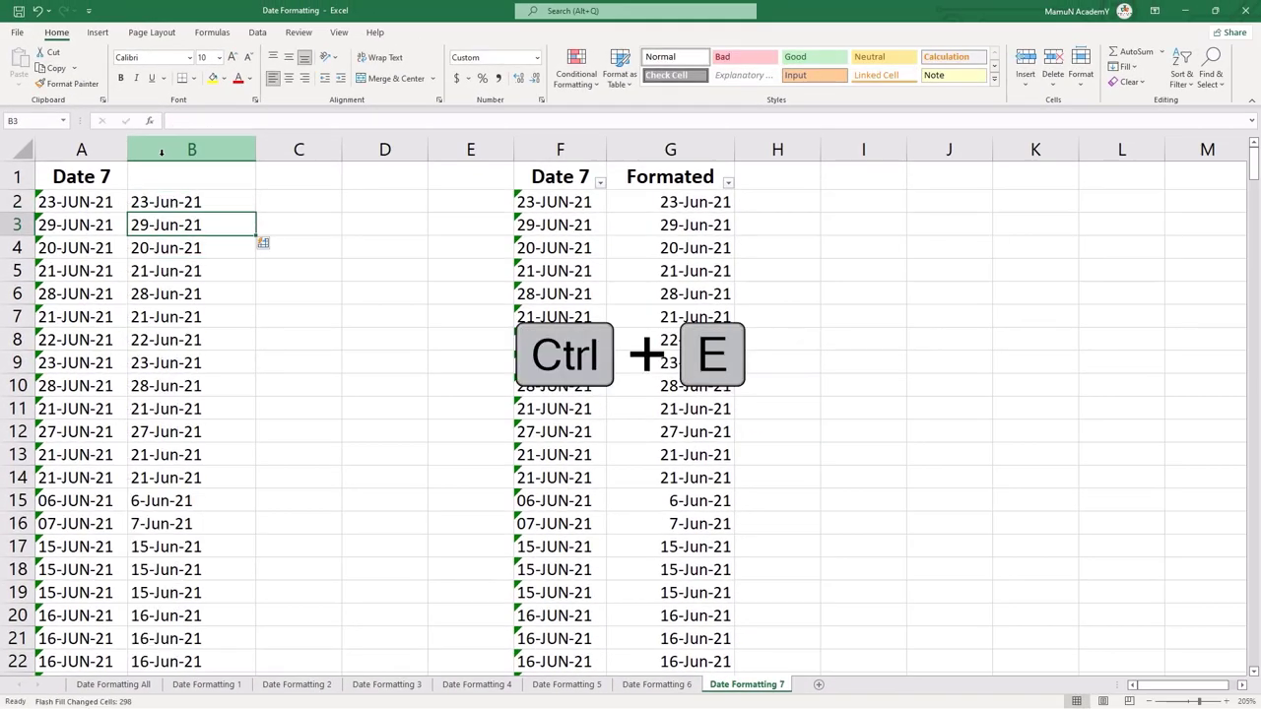
key("Down")
key("Down")
key("Down")
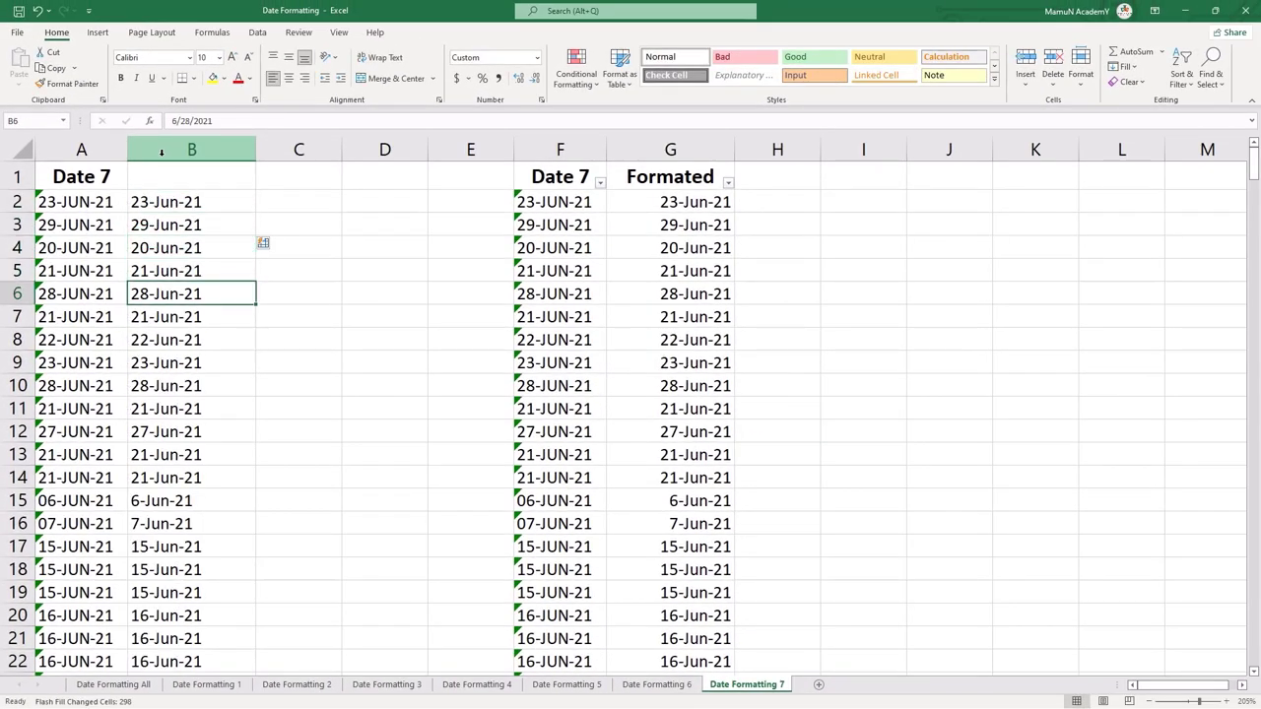
key("Down")
key("Down")
key("Down")
key("Down")
key("Down")
key("Down")
key("Down")
key("Down")
key("Down")
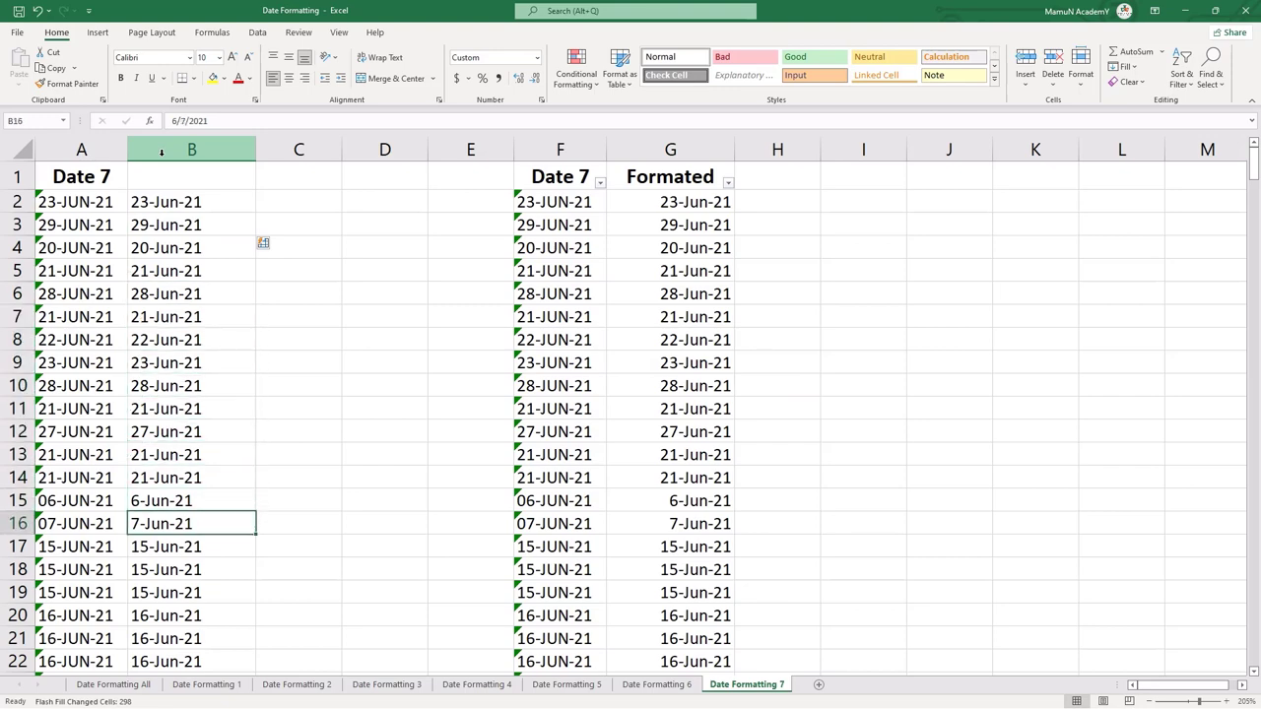
key("Up")
key("ctrl+Down")
key("ctrl+Up")
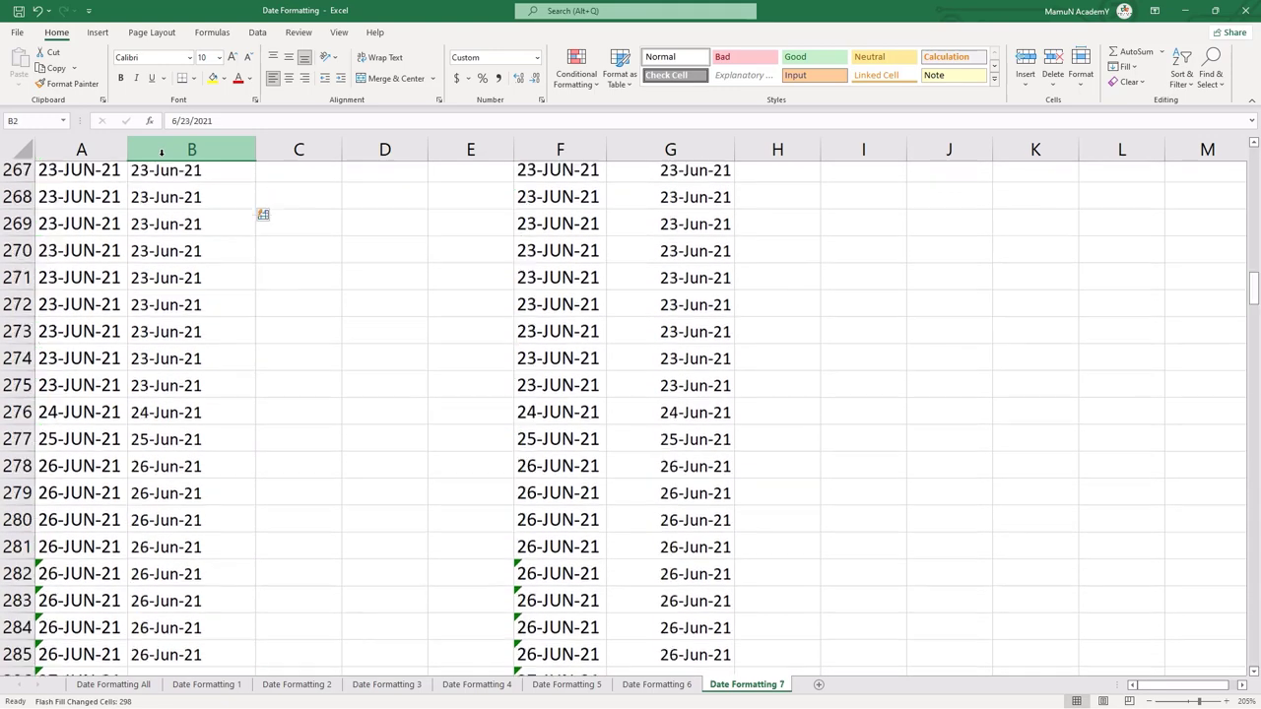
key("Up")
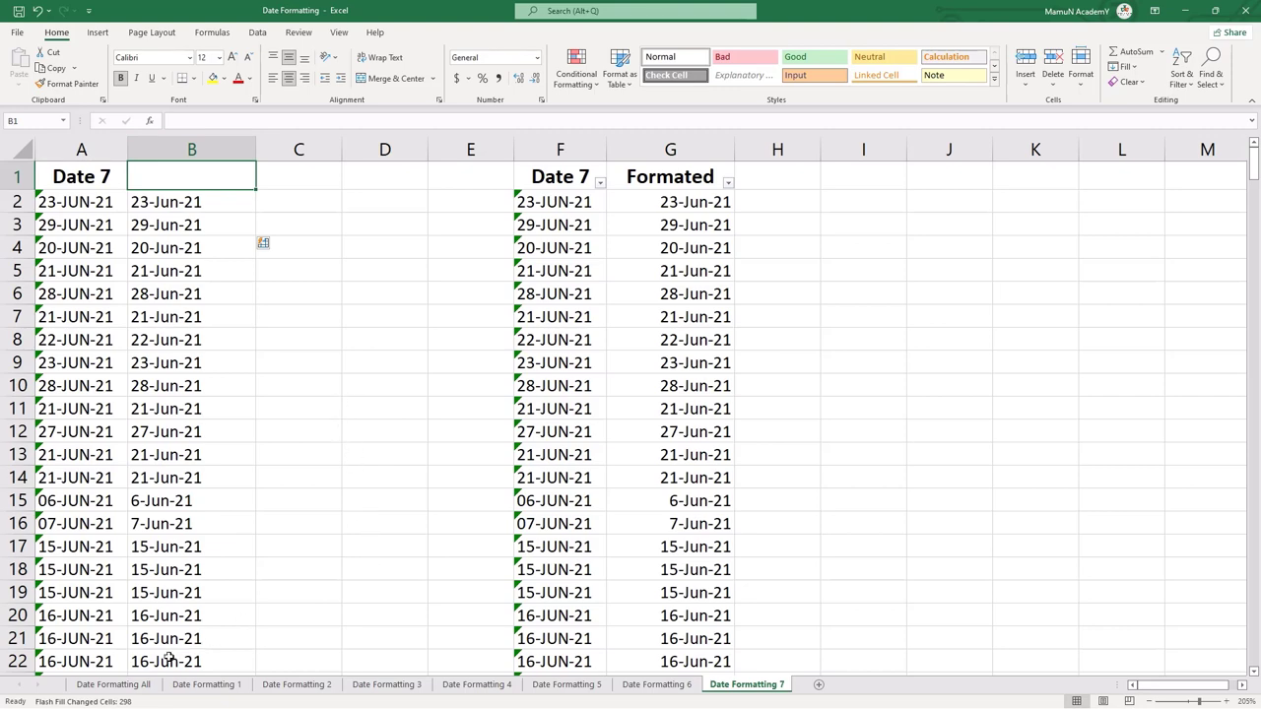
Step: Set the Date 1–Date 7 table to General, then apply a date format showing 9-Sep-21
left_click(138, 687)
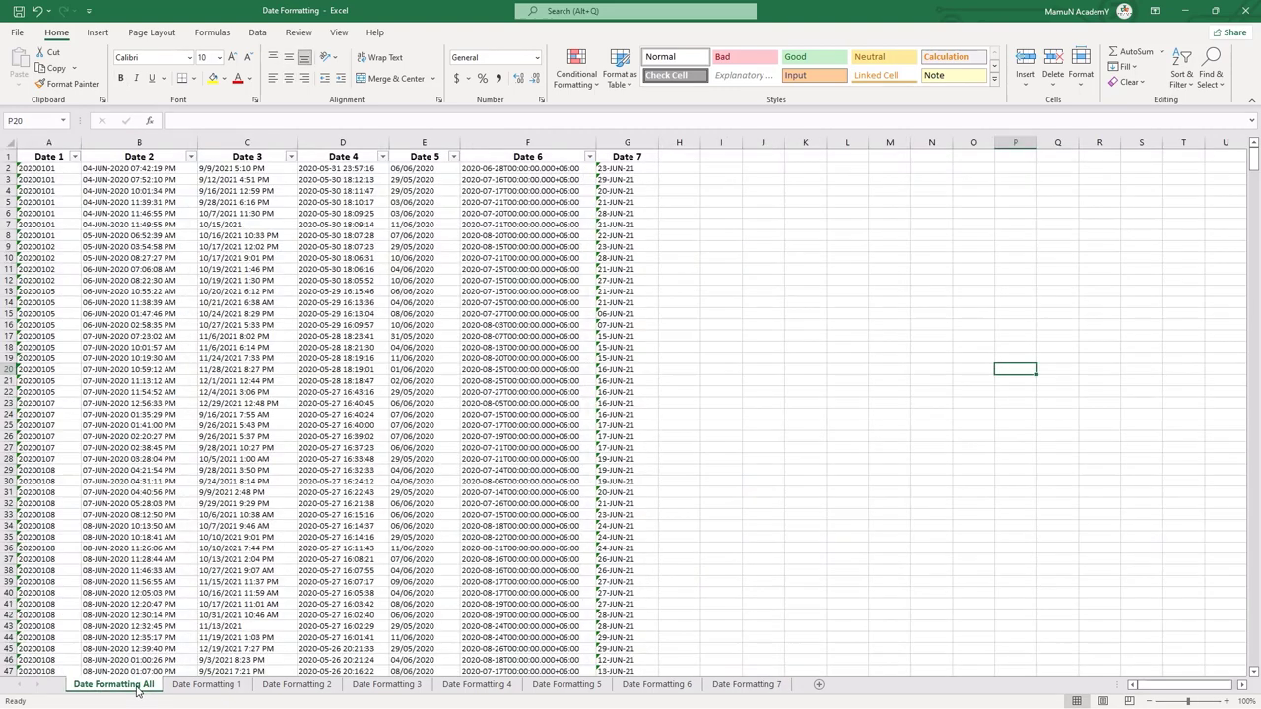
left_click(139, 224)
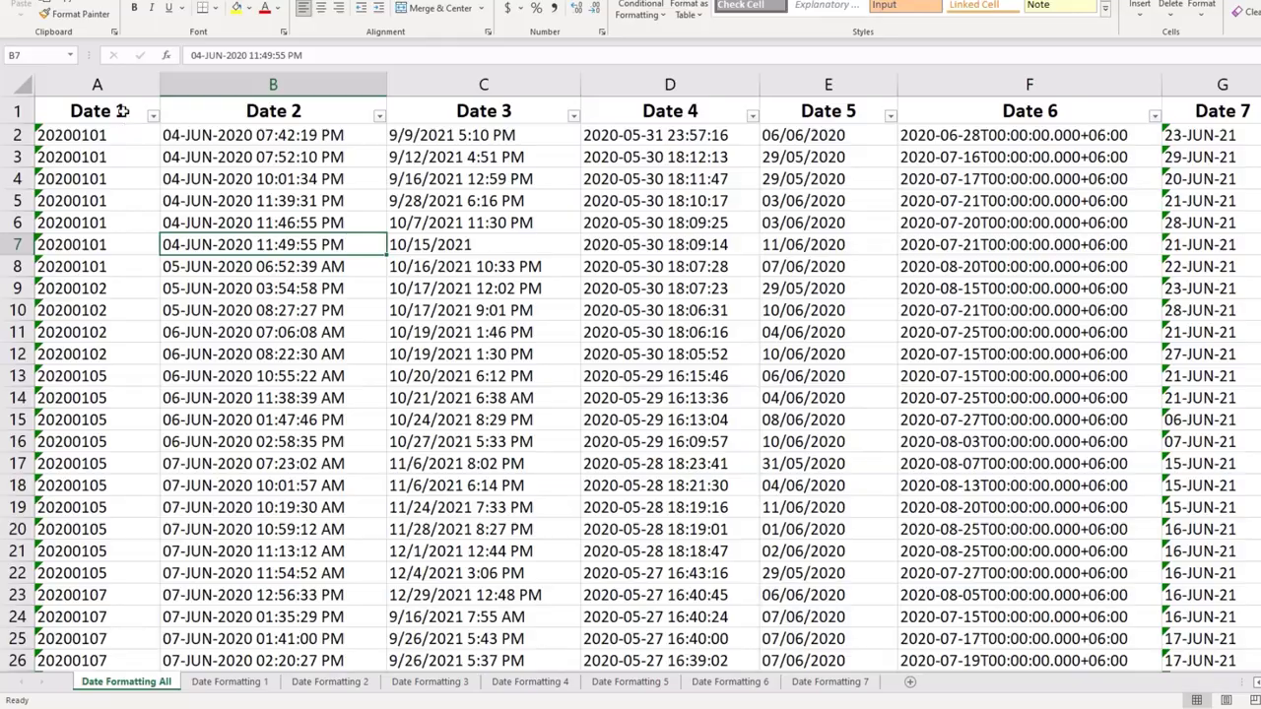
left_click_drag(123, 111, 1064, 171)
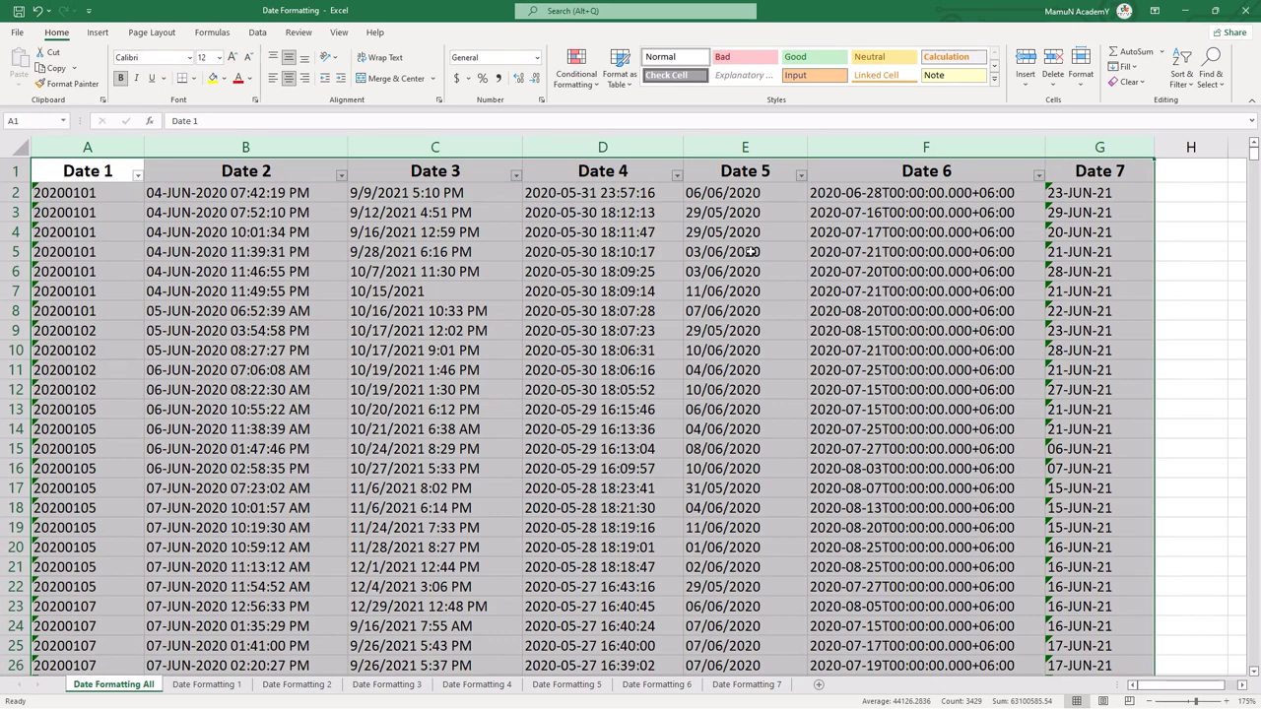
left_click(539, 61)
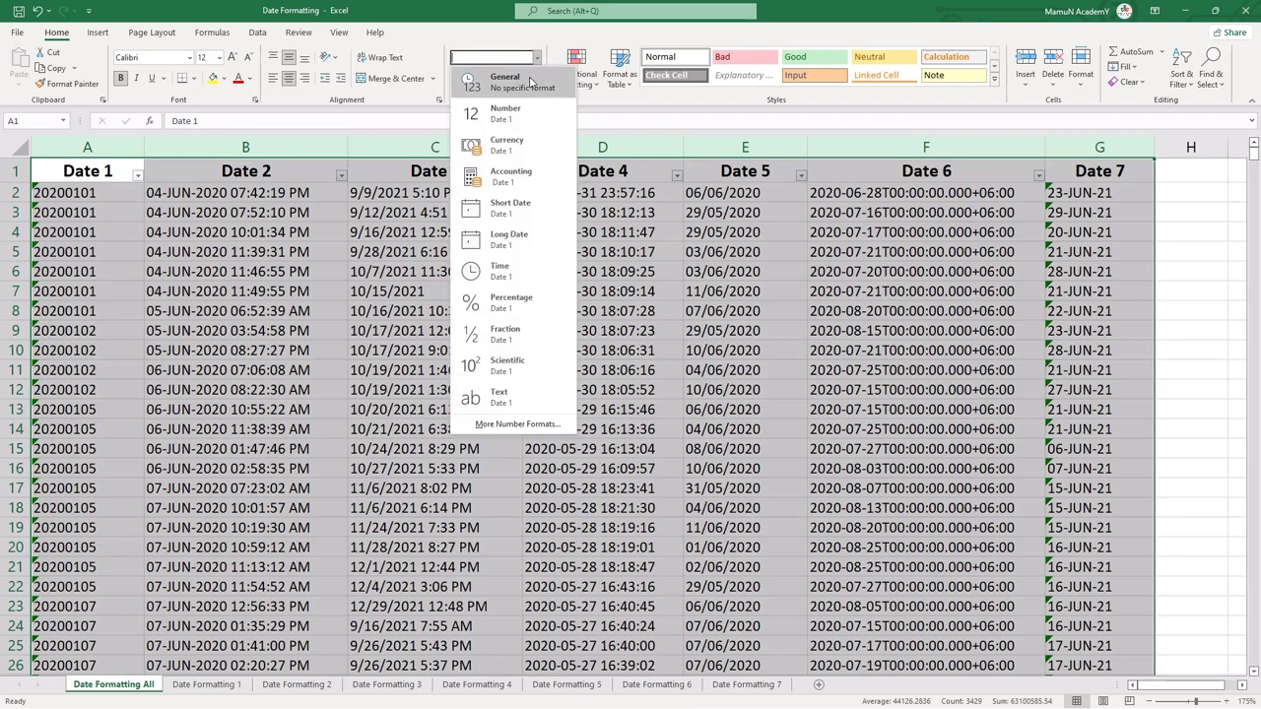
left_click(530, 86)
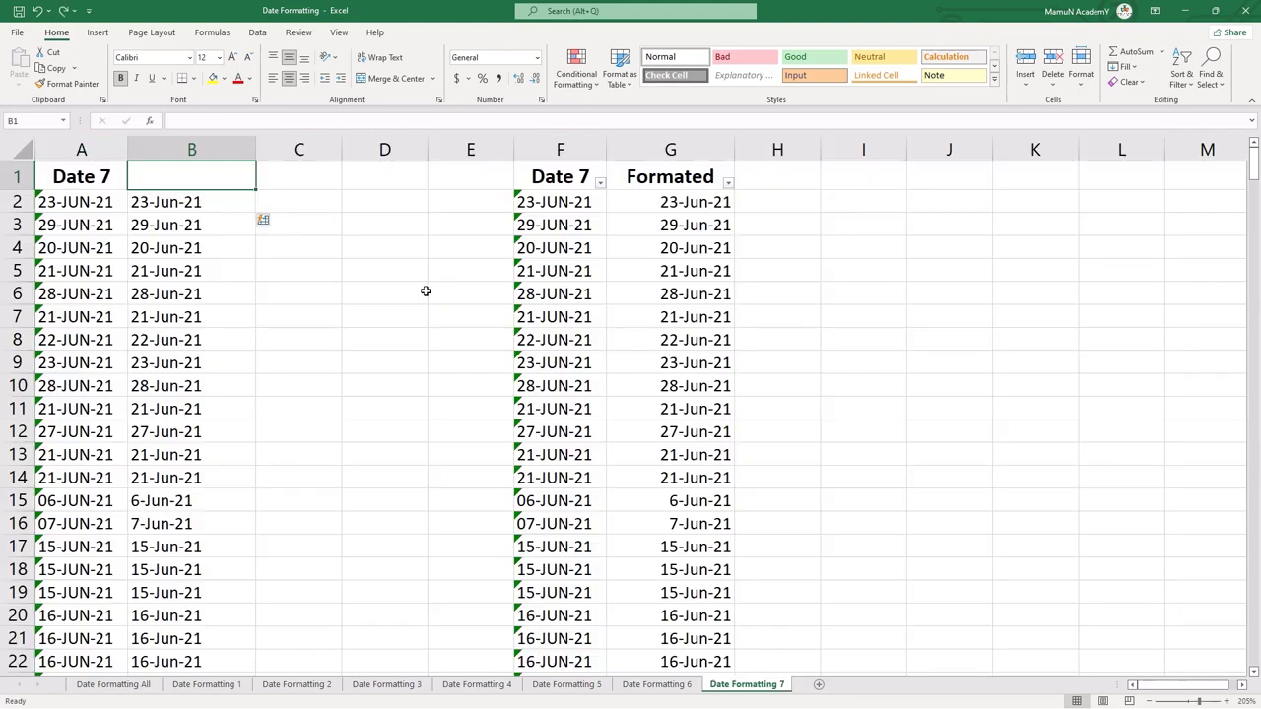
left_click(115, 685)
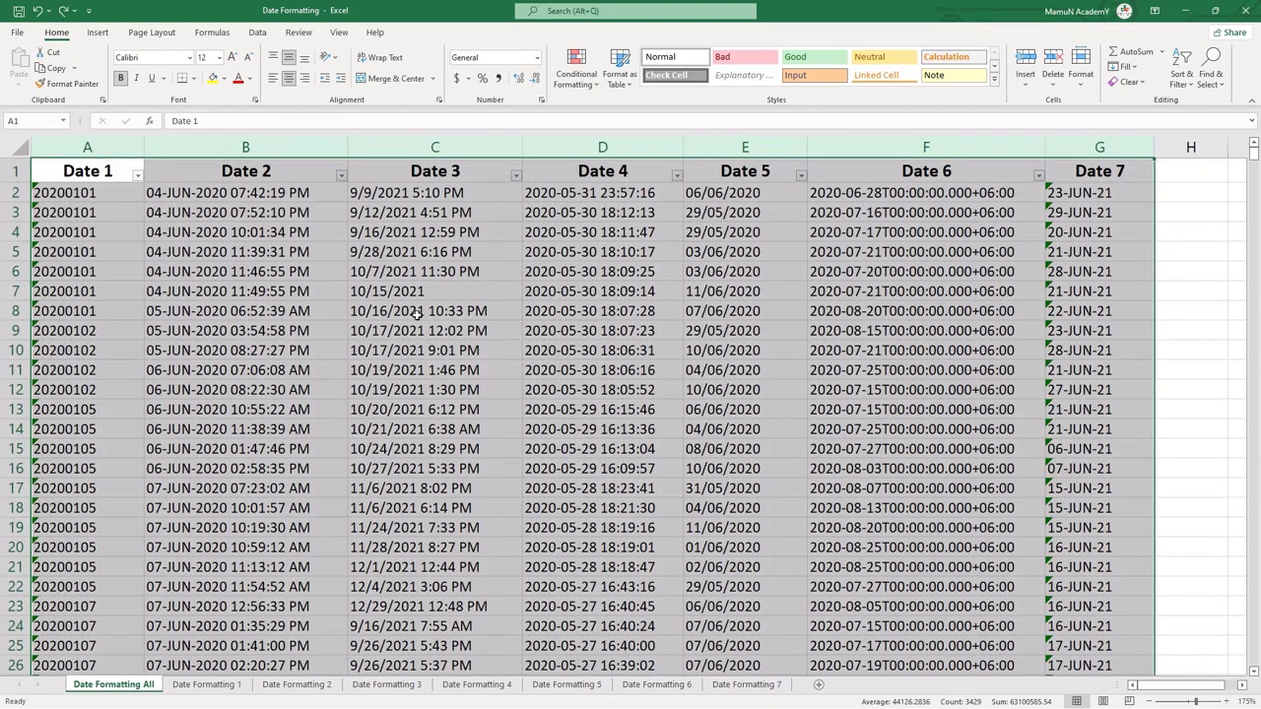
left_click(537, 58)
left_click(529, 90)
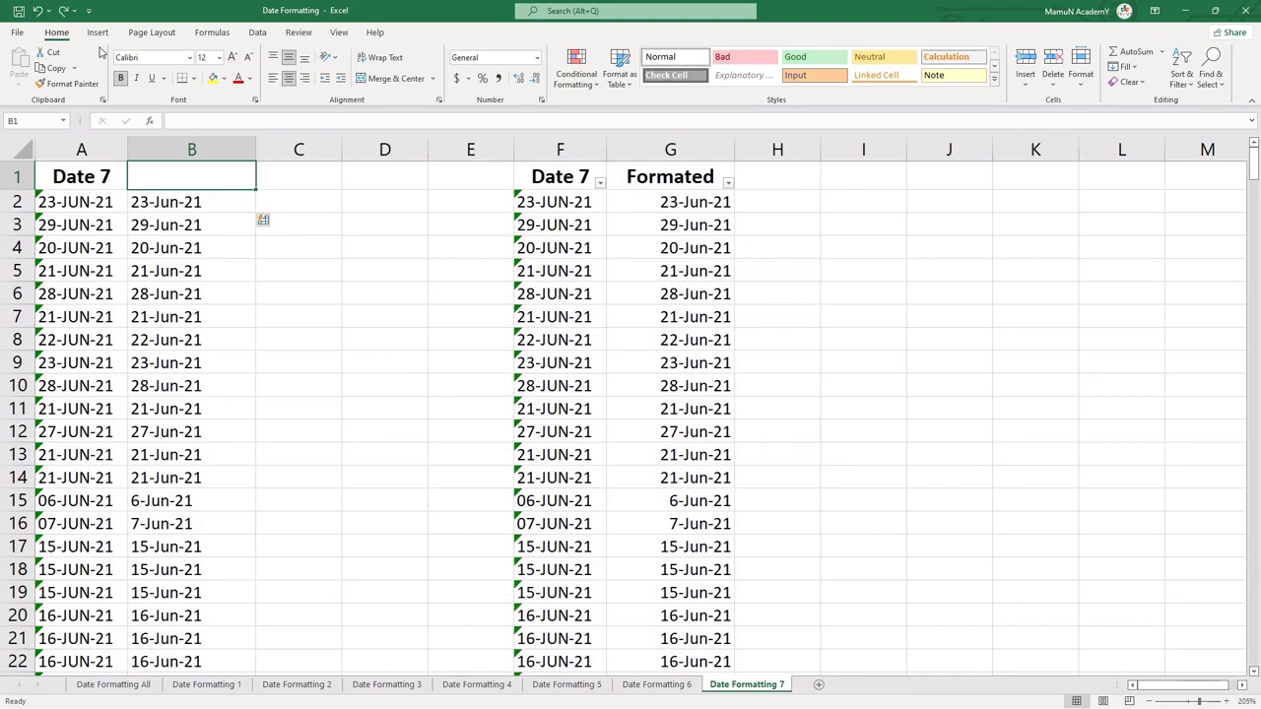
left_click(116, 686)
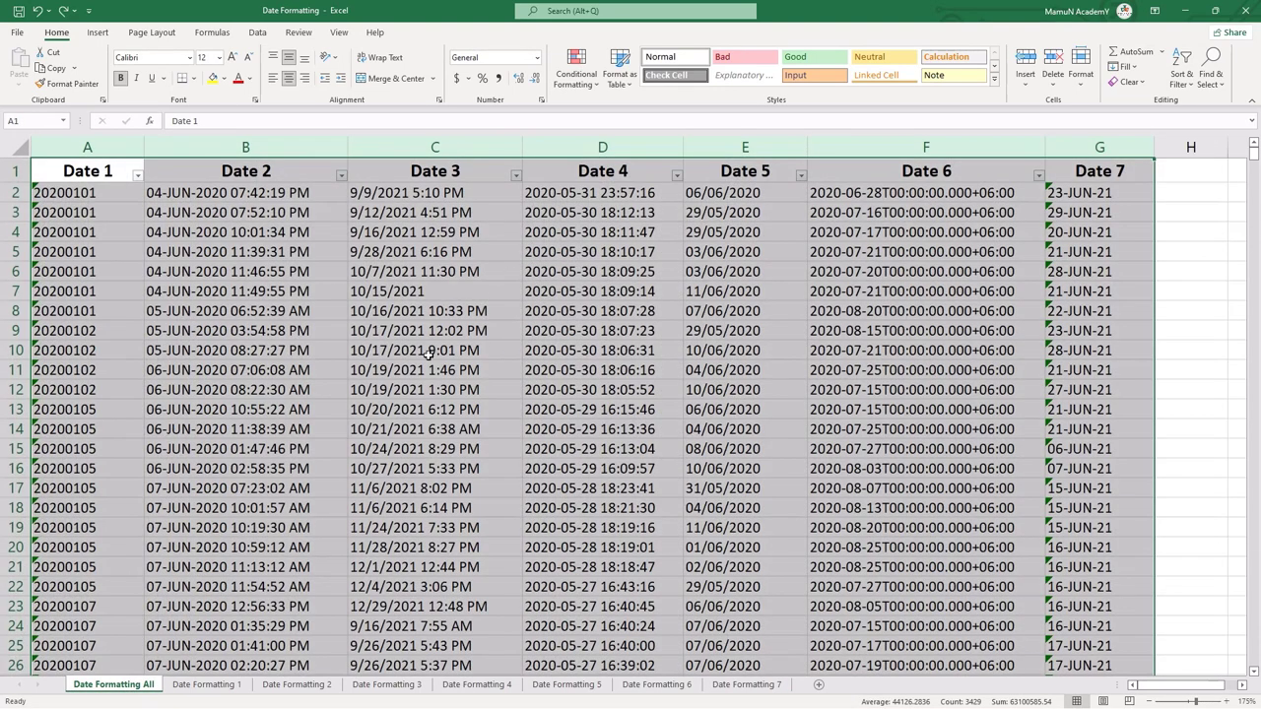
key("ctrl+shift+3")
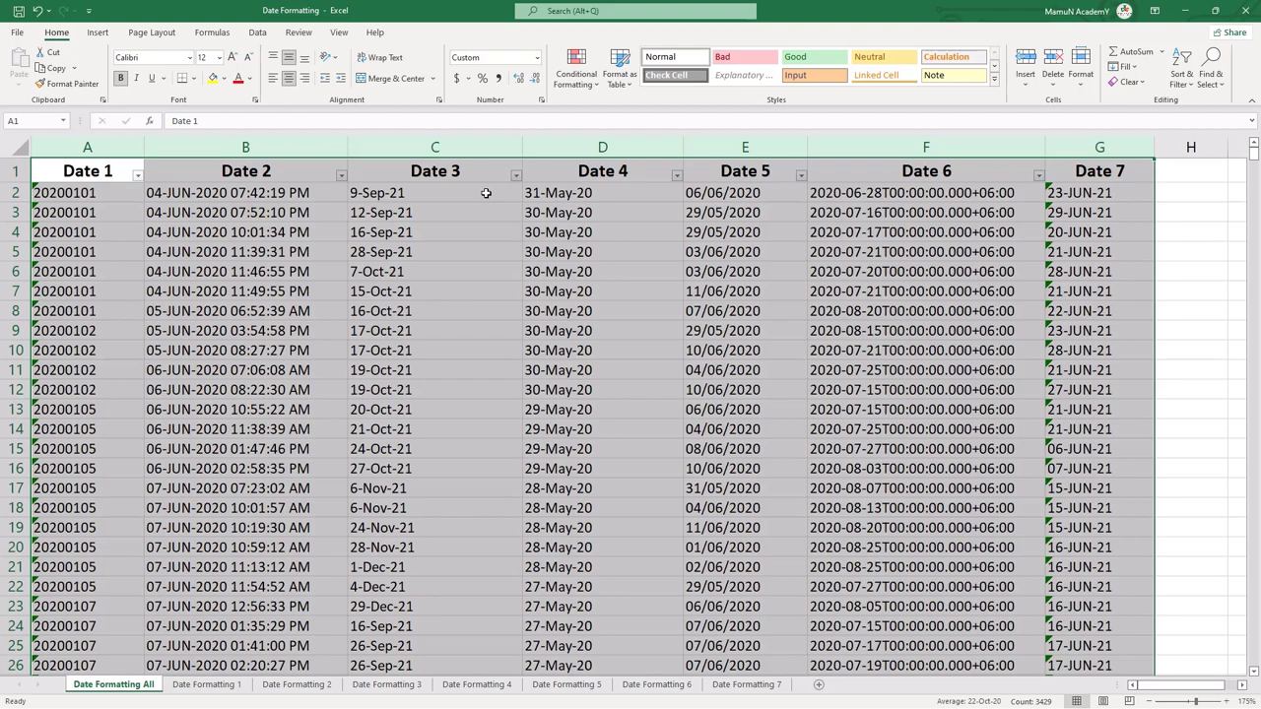
left_click_drag(504, 147, 588, 146)
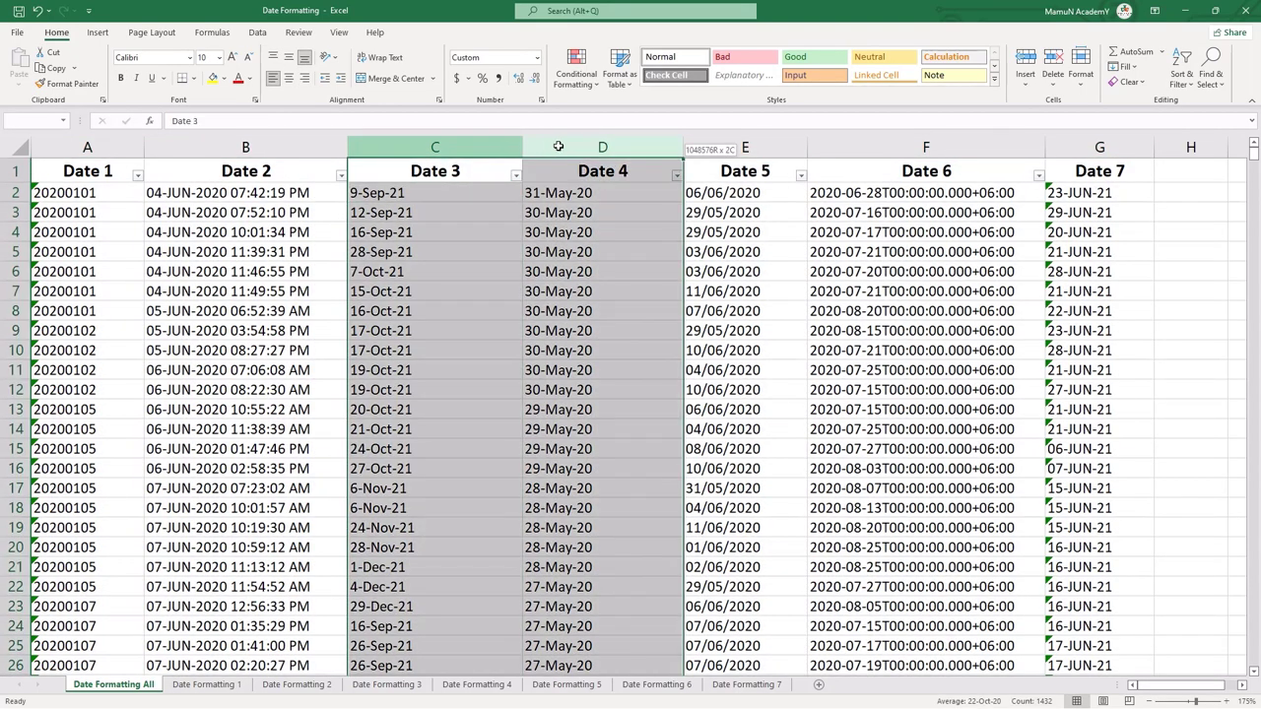
left_click_drag(295, 147, 98, 147)
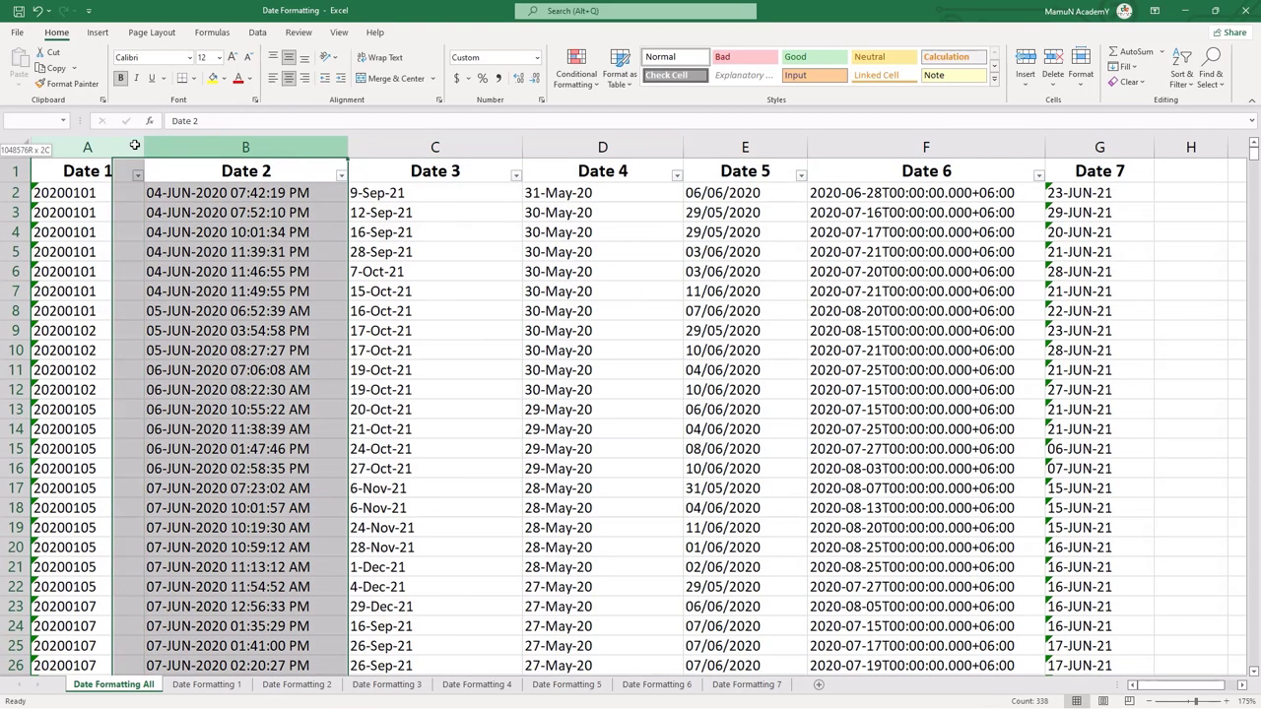
left_click_drag(745, 148, 1099, 147)
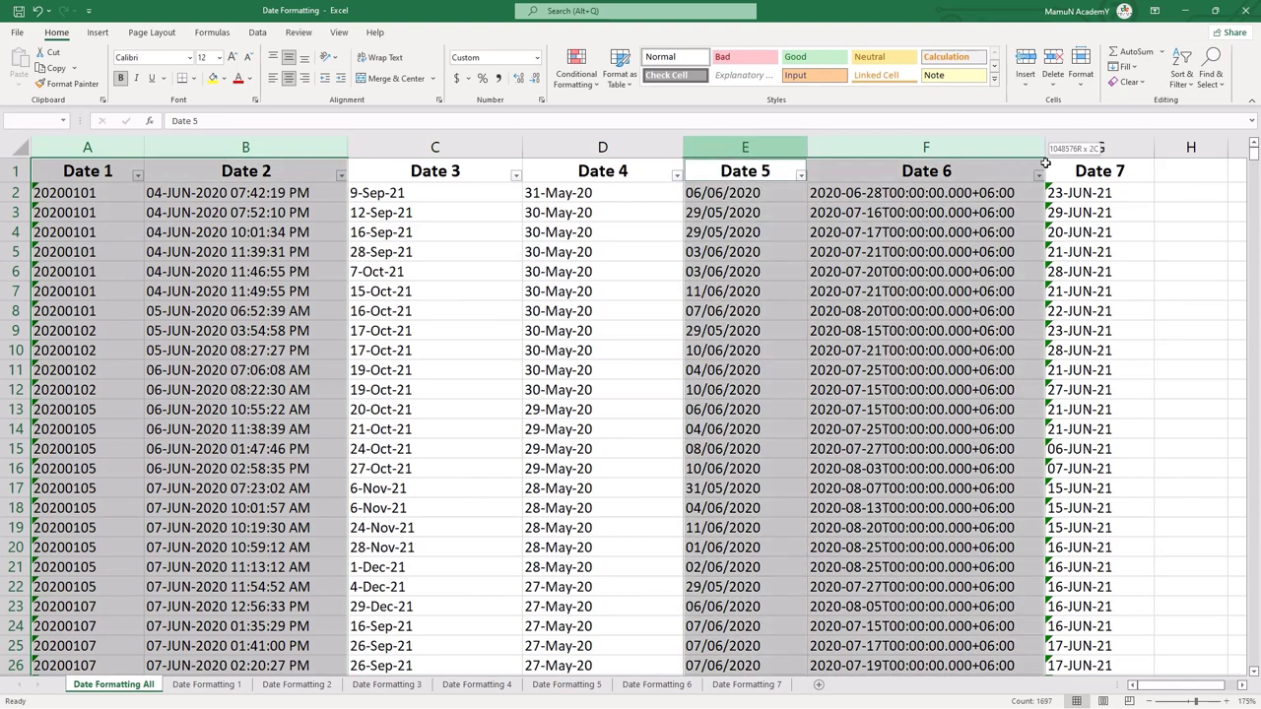